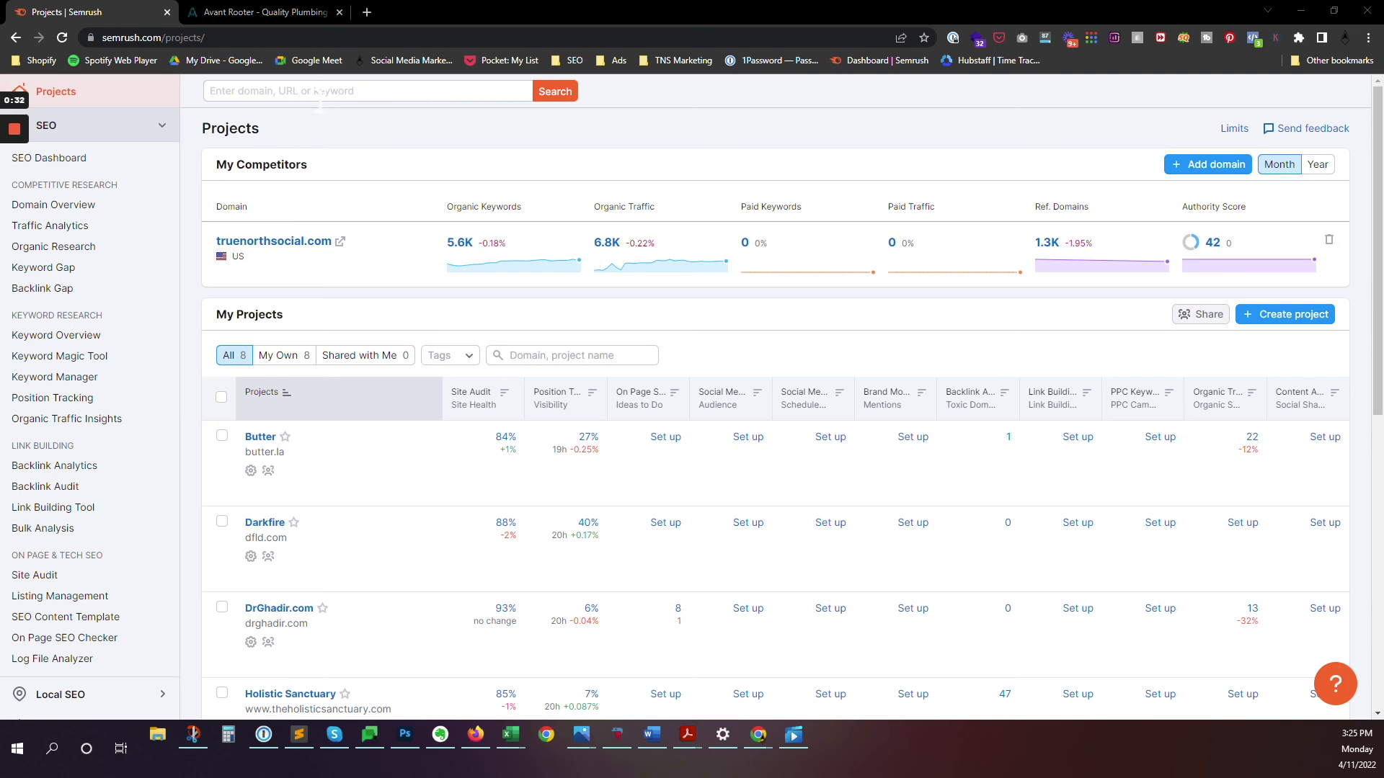
Step: Copy the Avant Rooter website's address and look up that domain in Semrush
left_click(230, 14)
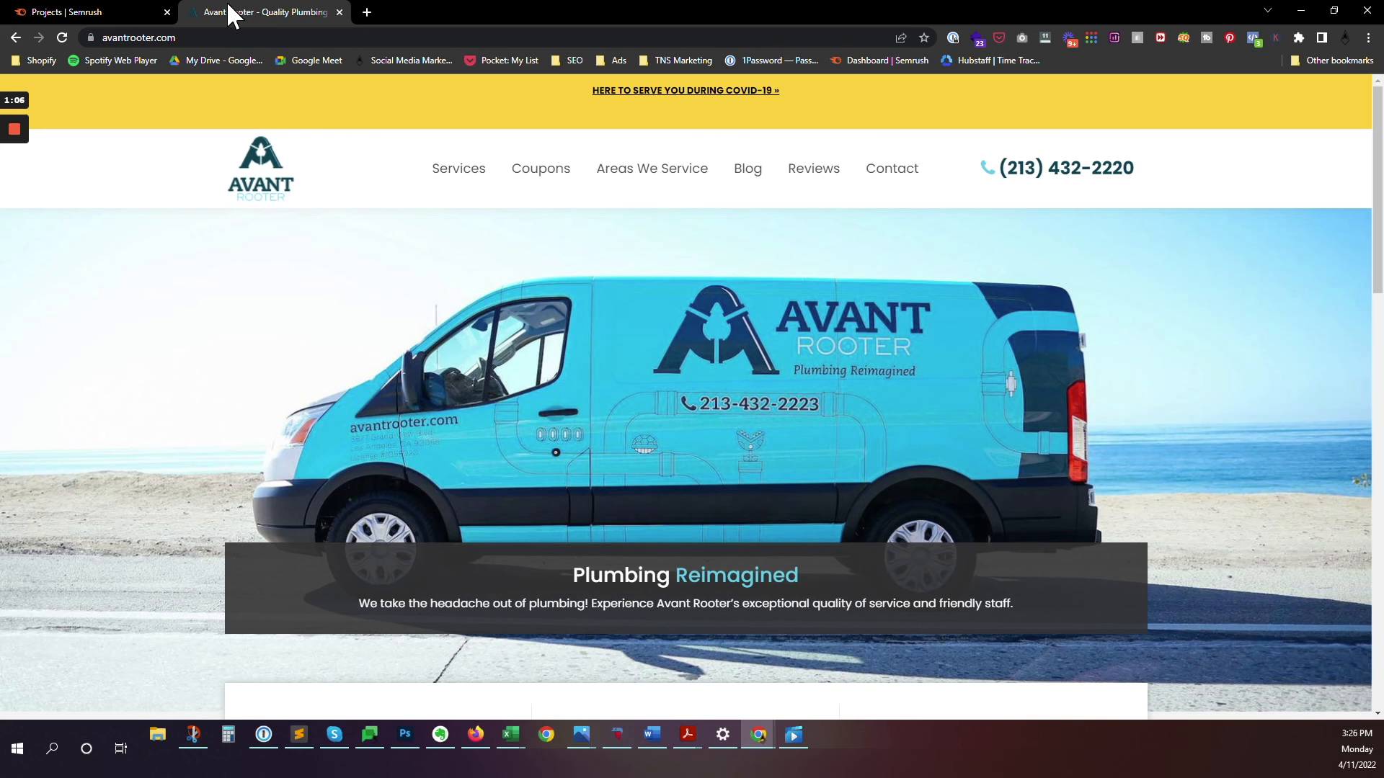
left_click(168, 39)
key("ctrl+c")
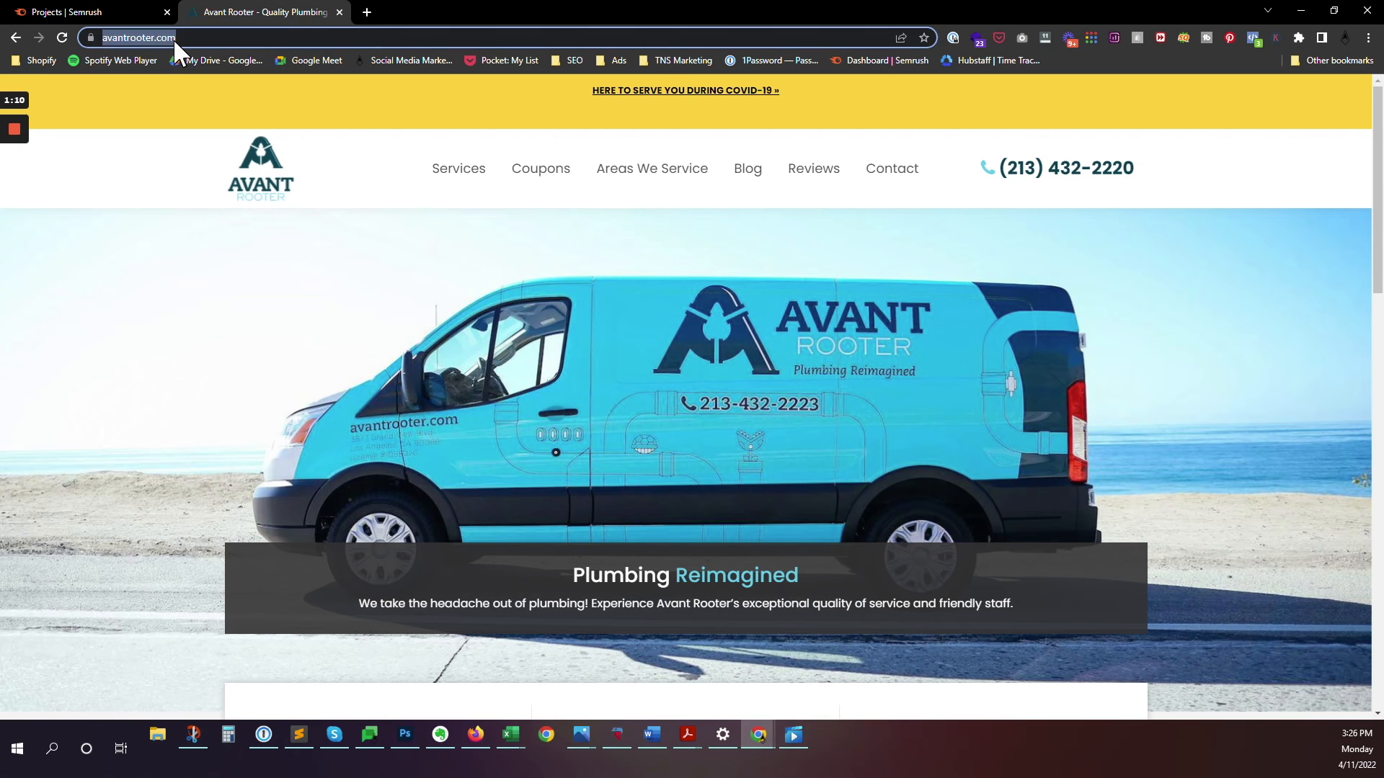
left_click(119, 13)
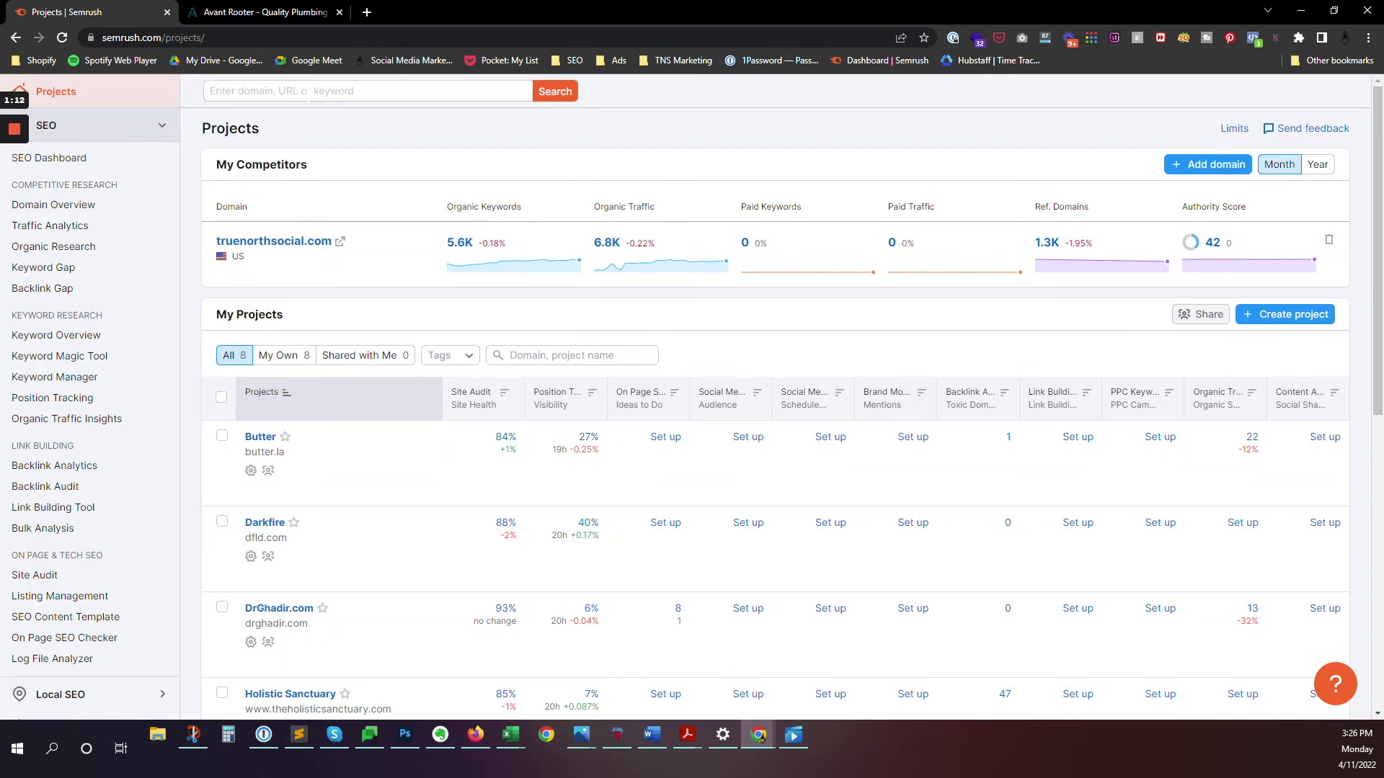
left_click(308, 92)
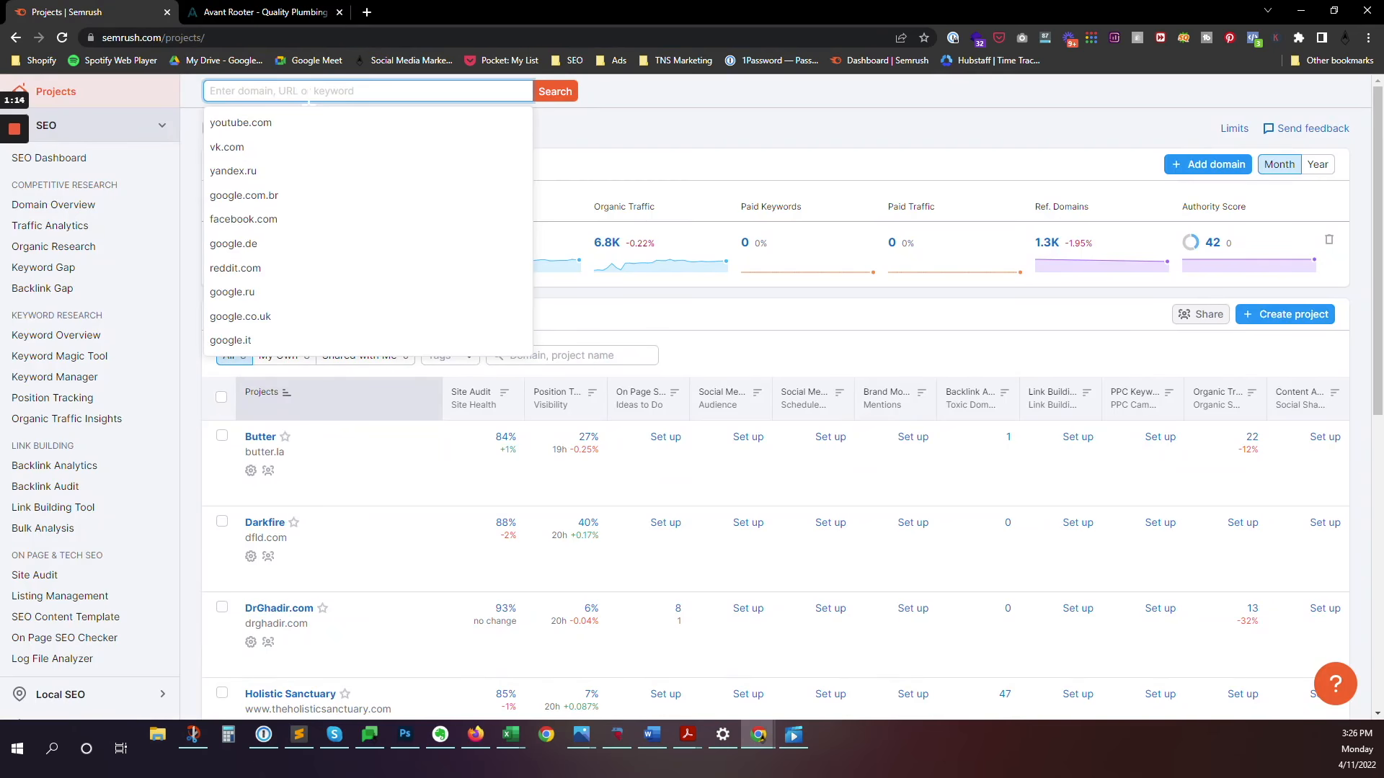
key("ctrl+v")
key("Return")
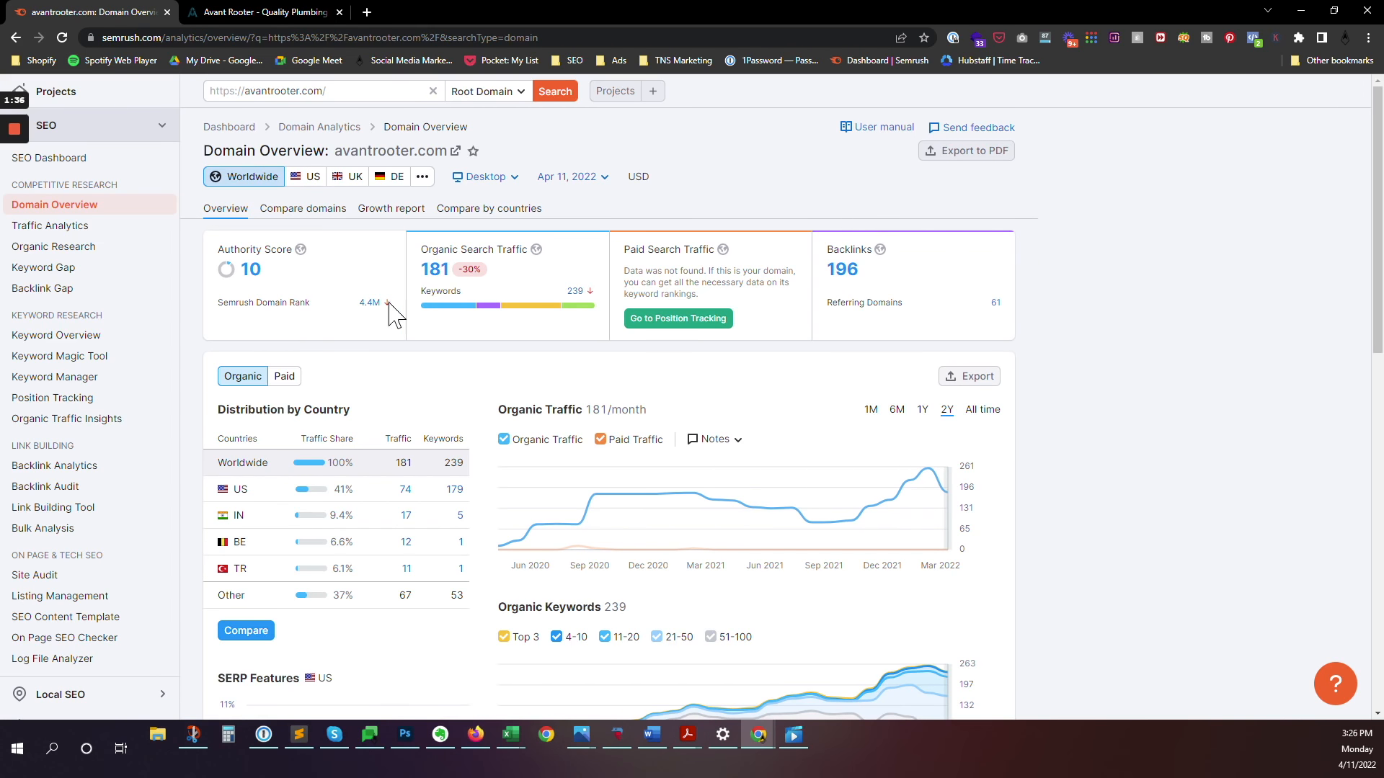
Step: Open the full details of the domain's top organic keywords for the US from the Organic Research section
scroll(504, 308, "down", 2)
scroll(505, 308, "down", 5)
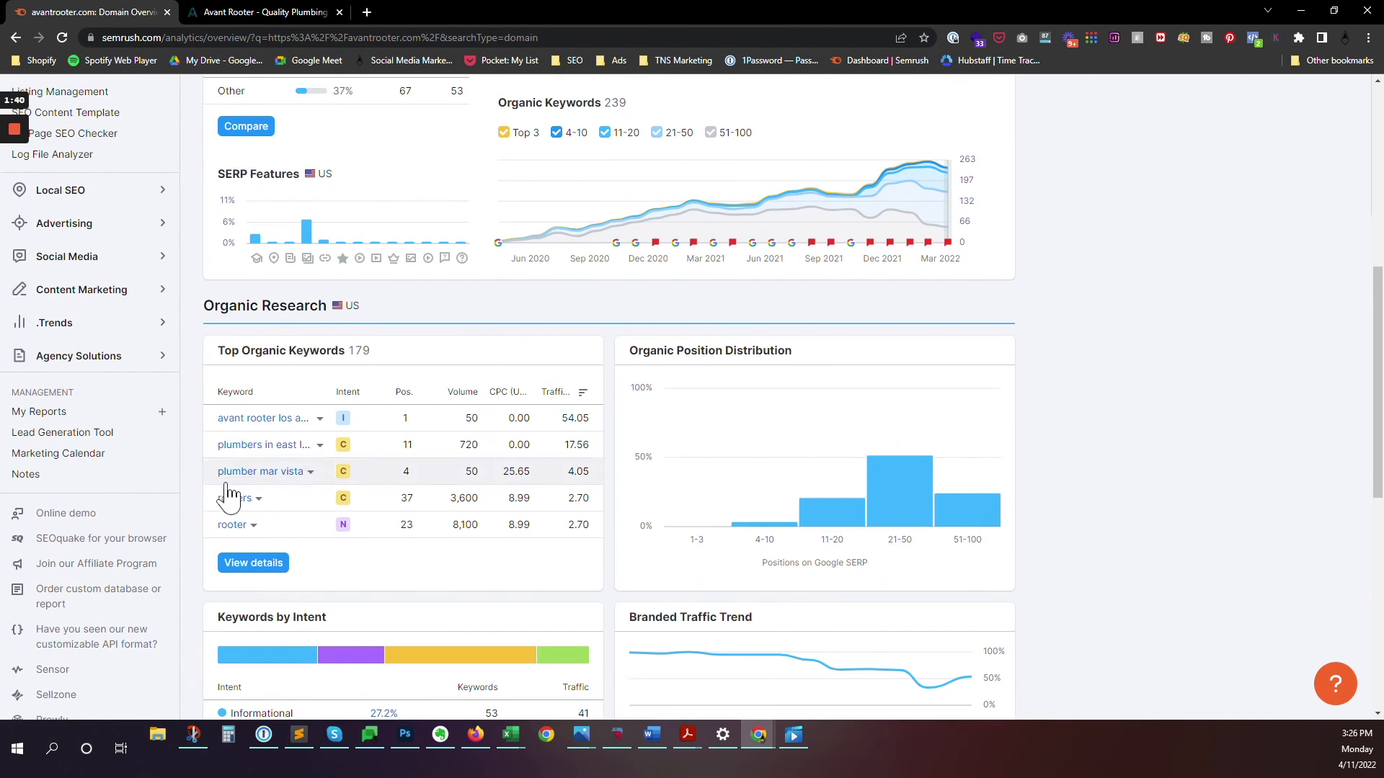
left_click(243, 566)
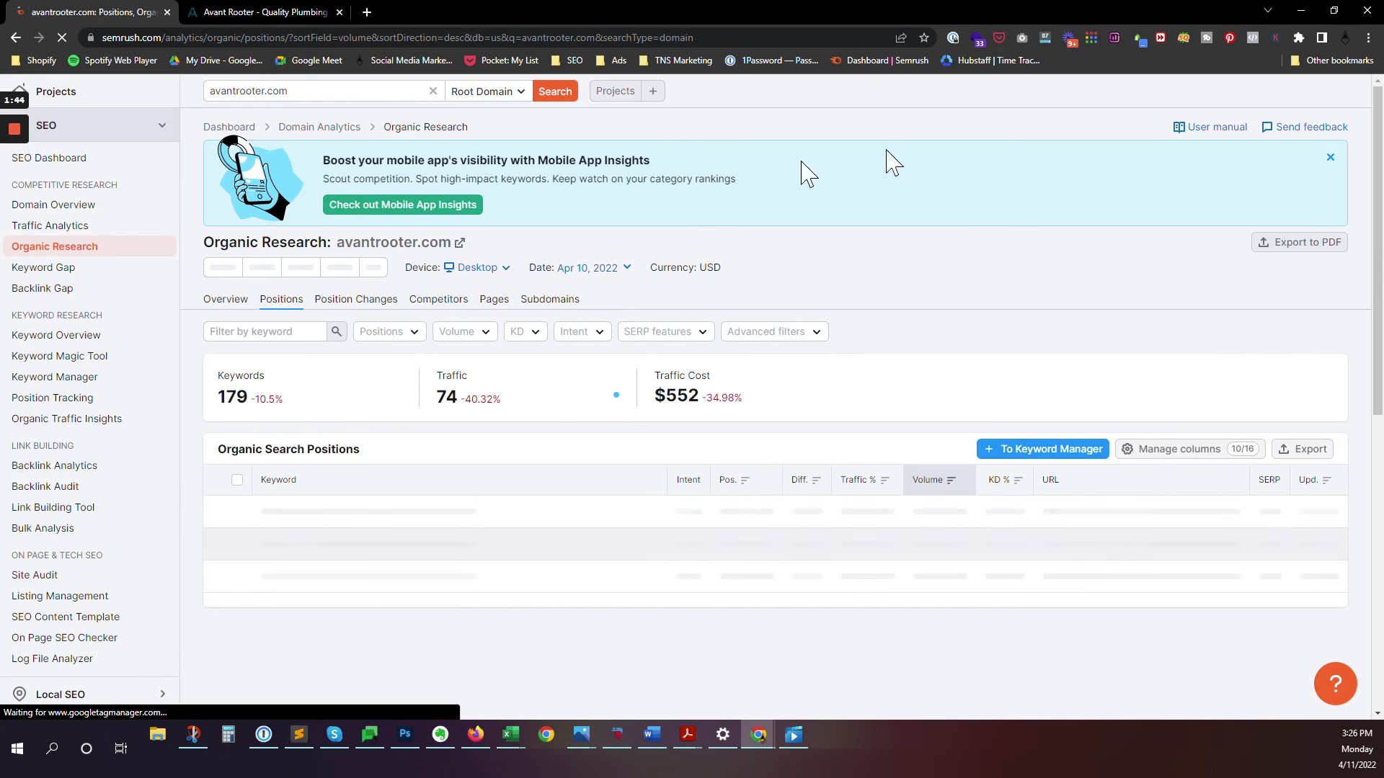
Step: Sort the organic search positions table by position in ascending order
scroll(1012, 236, "down", 2)
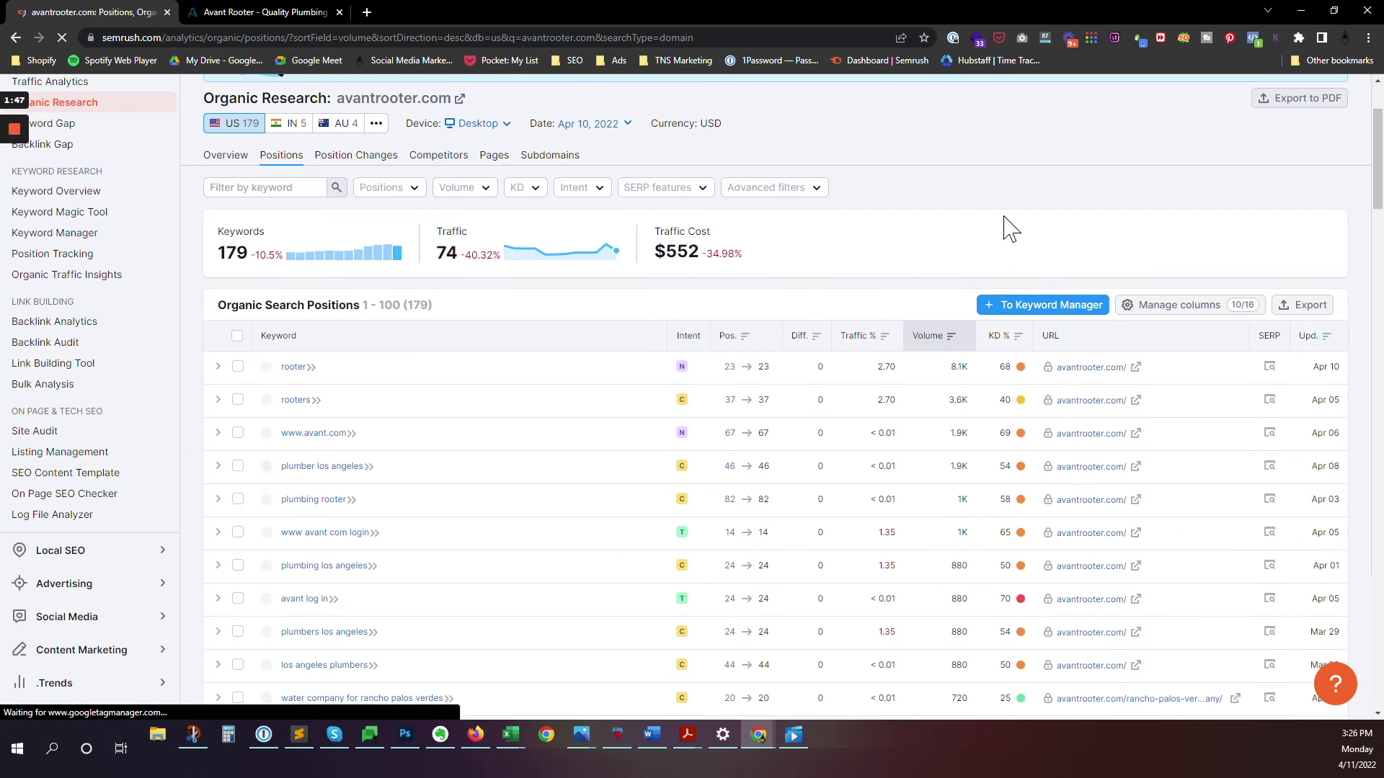
scroll(1012, 230, "down", 2)
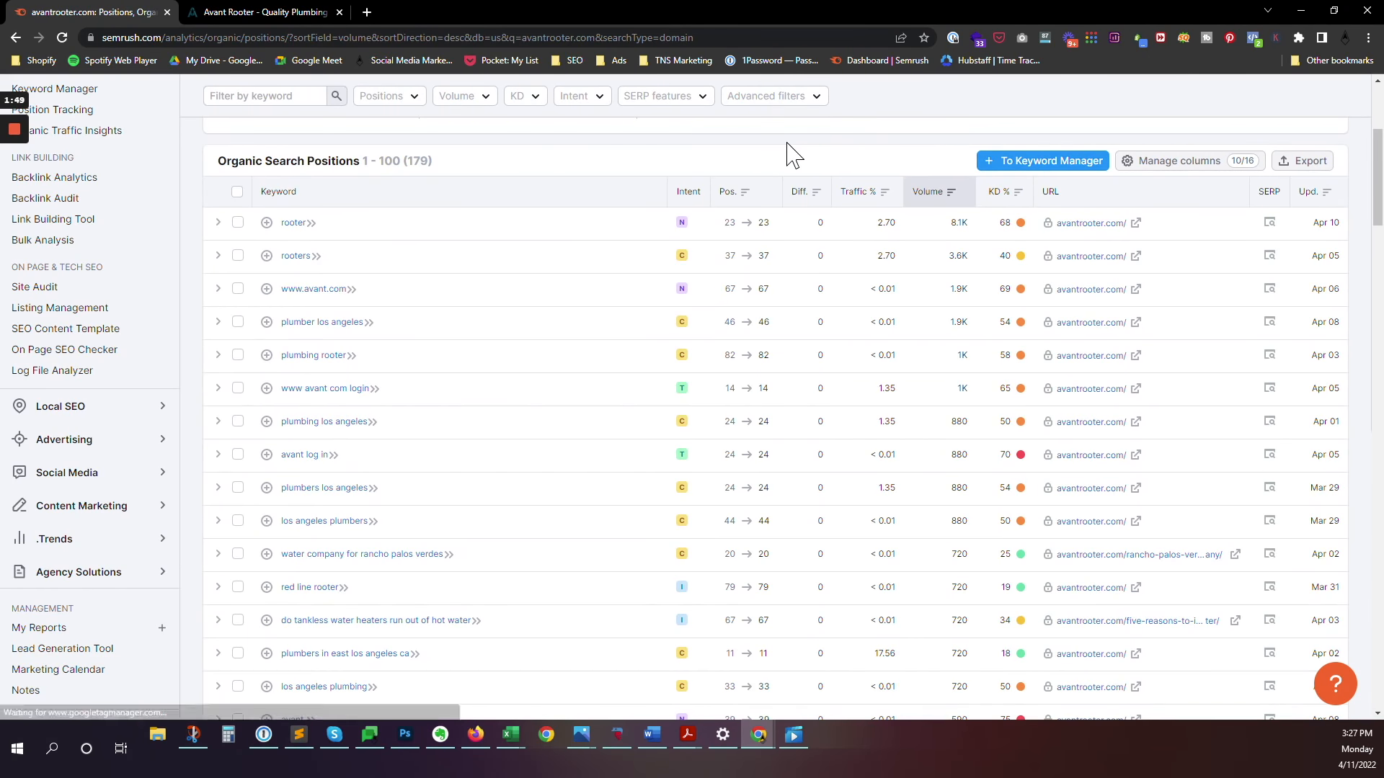
left_click(728, 193)
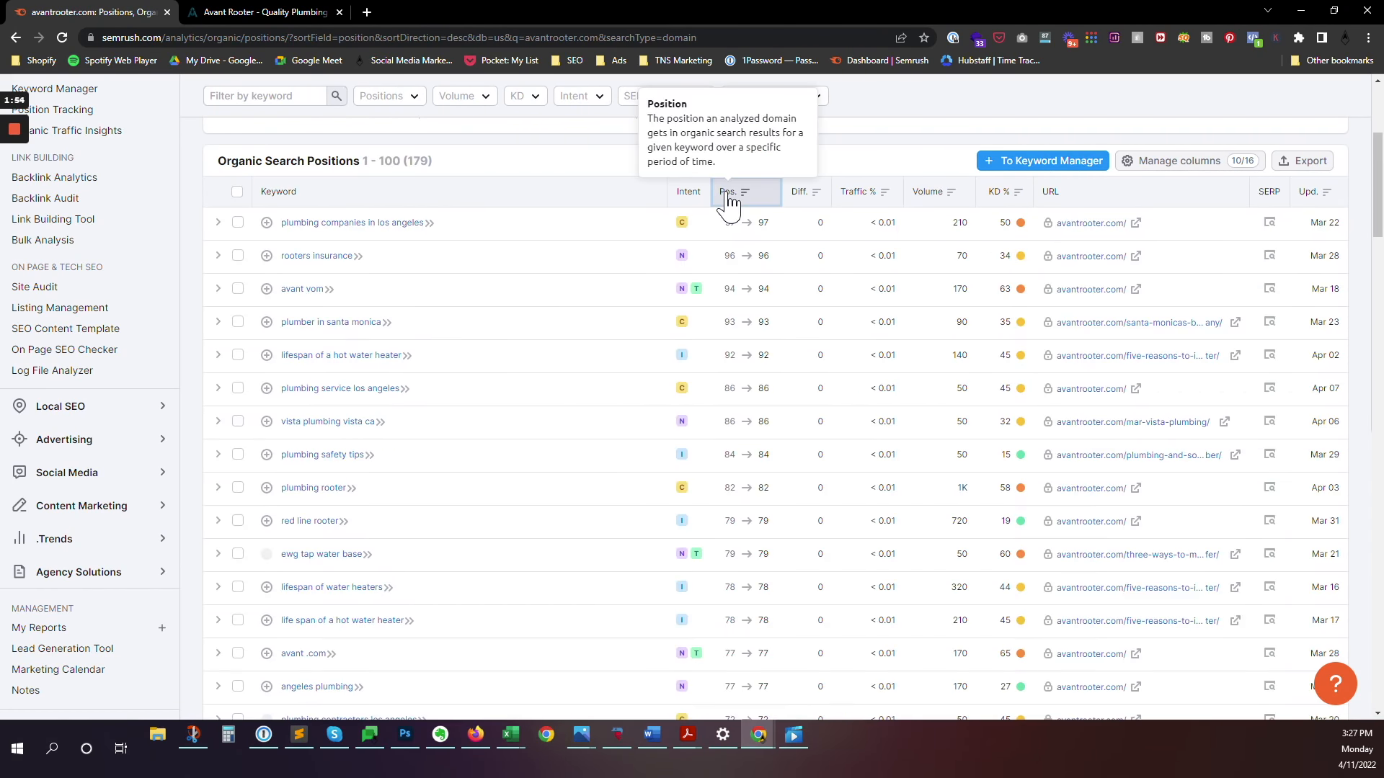
left_click(728, 196)
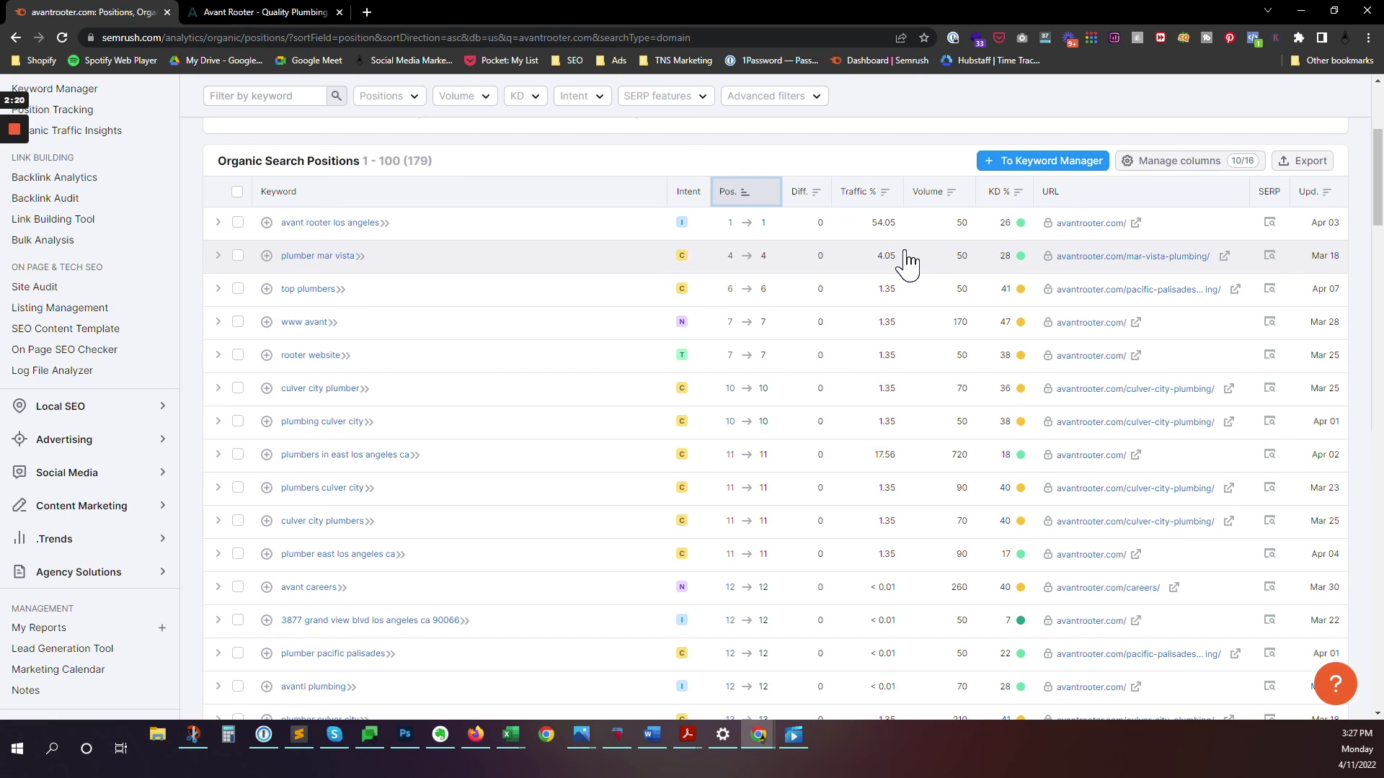
Step: Examine the domain's ranking keywords and their positions through the first page of results and the start of the second
scroll(791, 290, "down", 2)
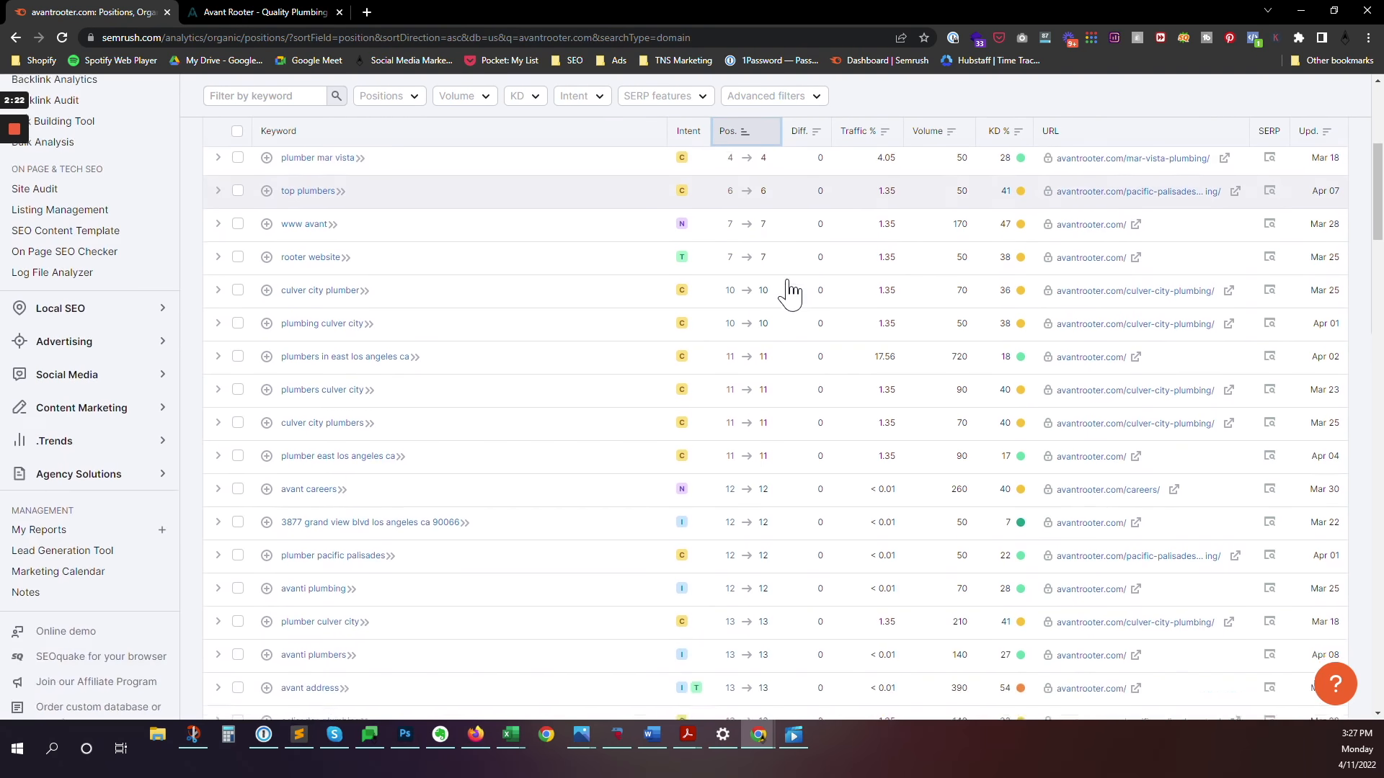
scroll(791, 290, "down", 2)
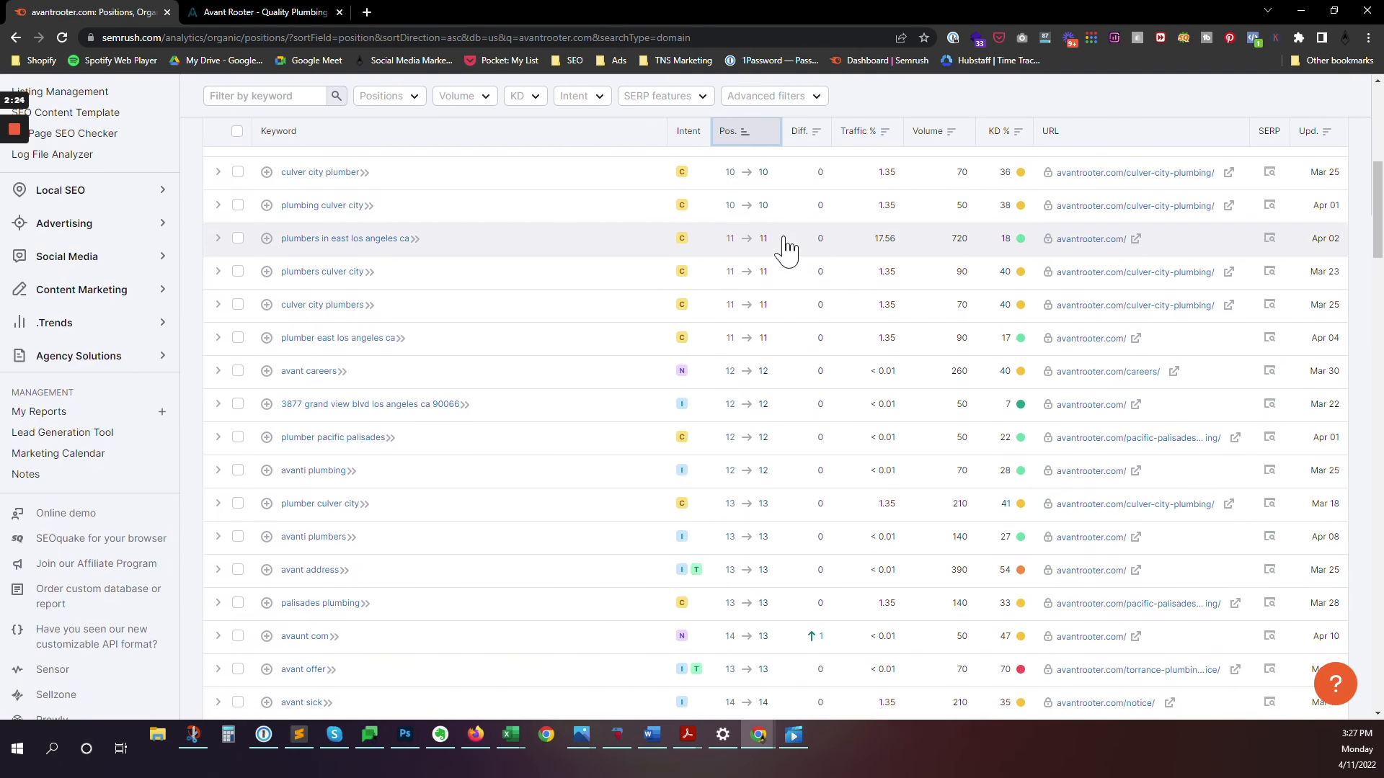
scroll(785, 251, "down", 1)
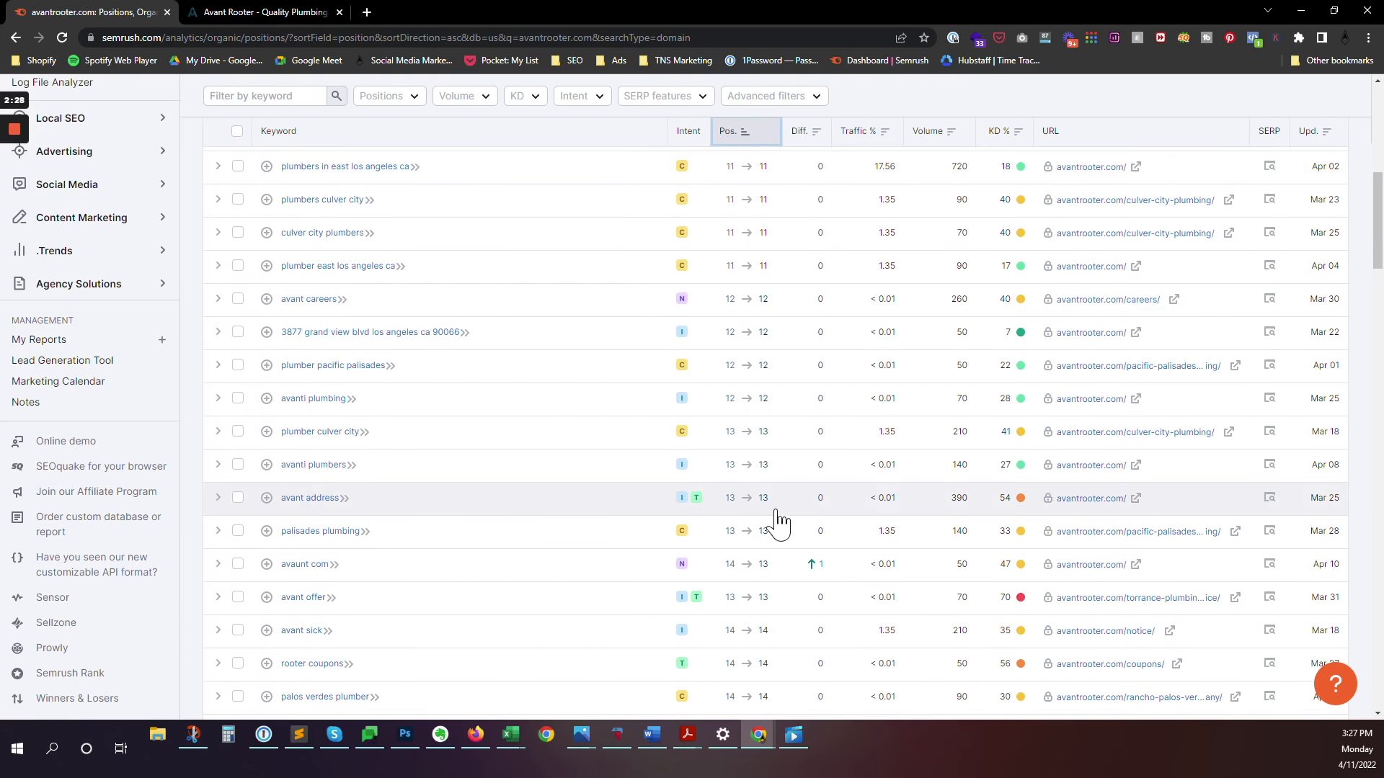
scroll(777, 517, "down", 8)
scroll(832, 332, "down", 10)
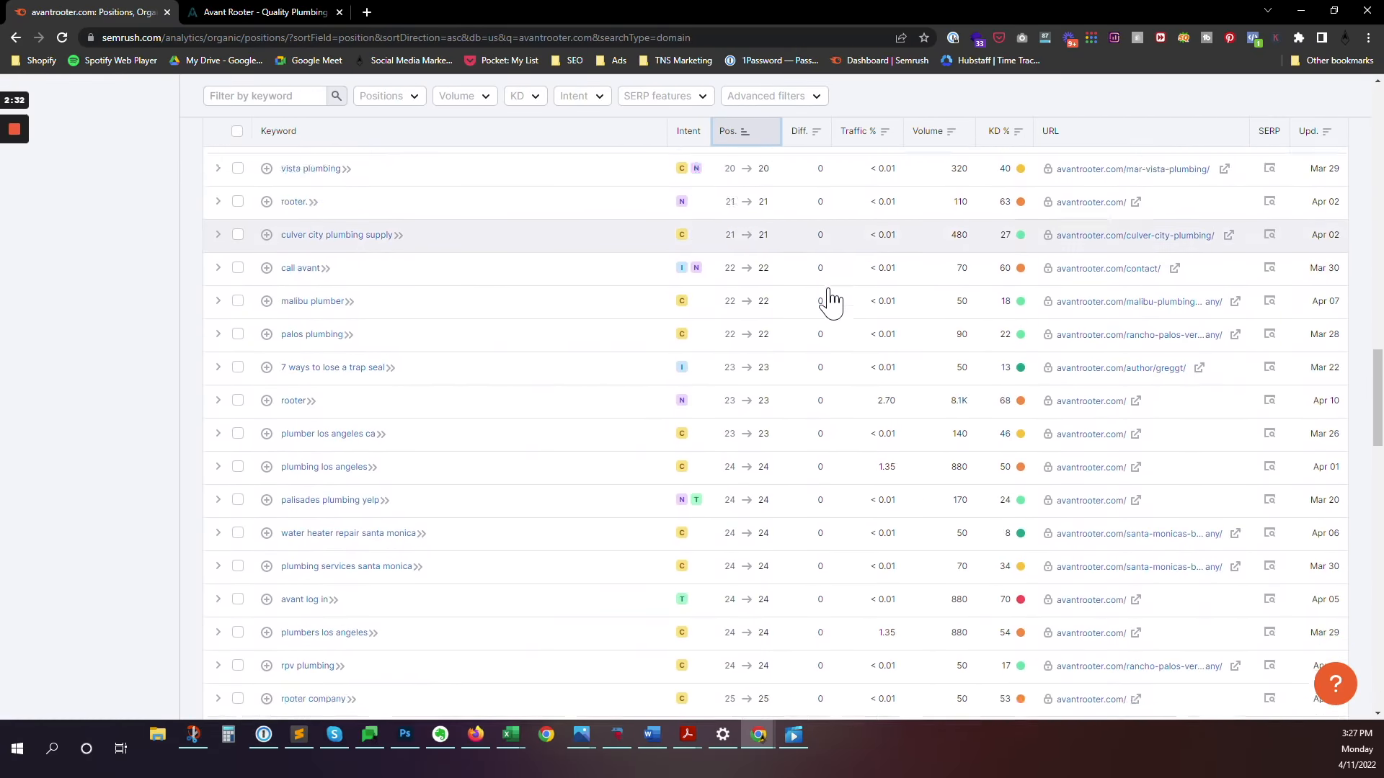
scroll(830, 301, "down", 10)
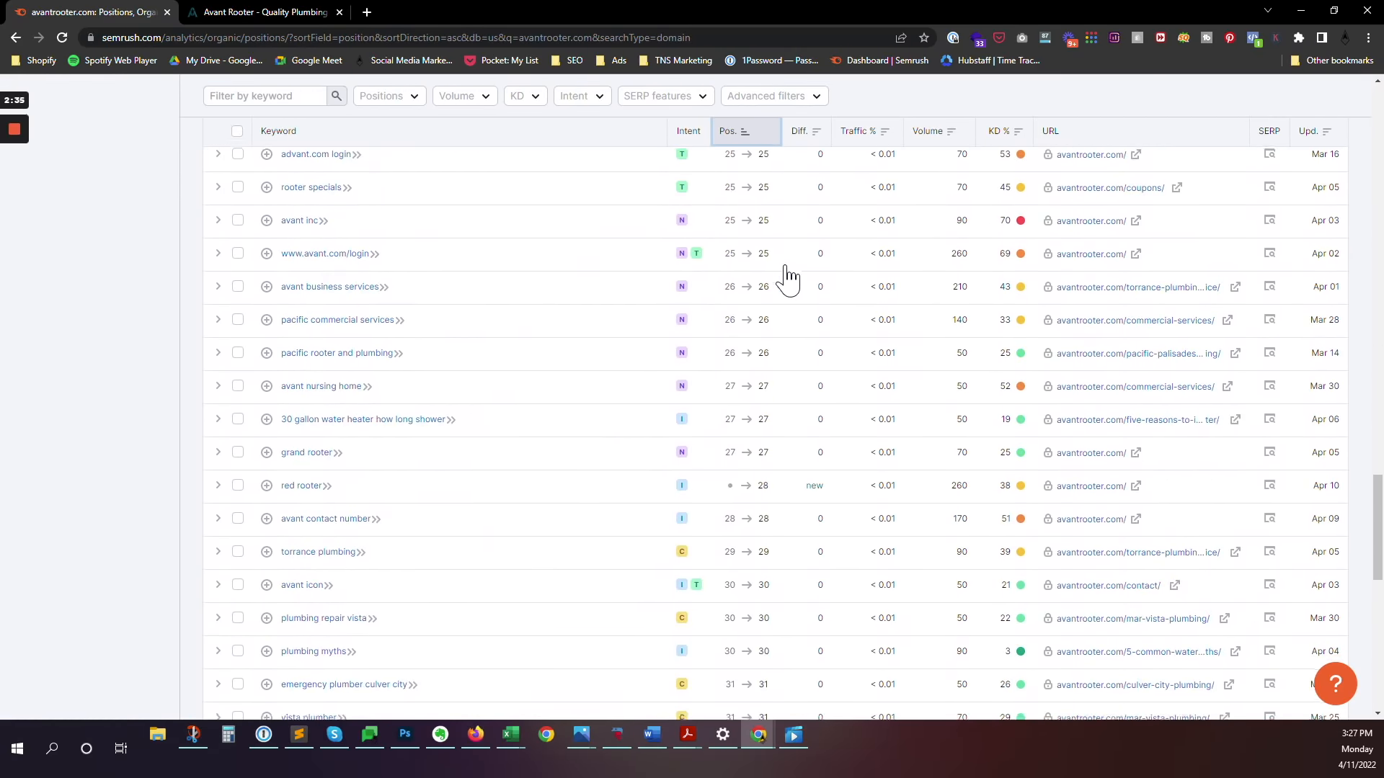
scroll(787, 278, "down", 10)
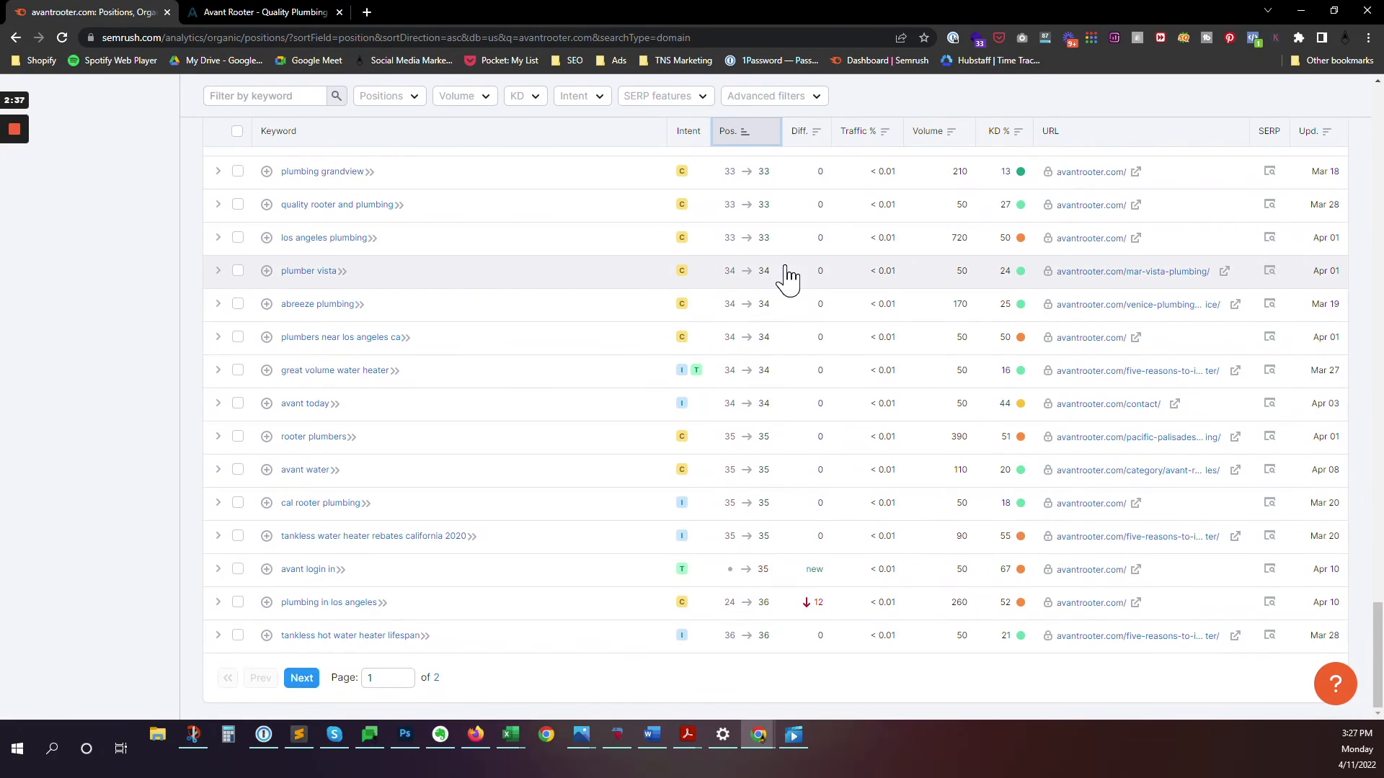
left_click(300, 680)
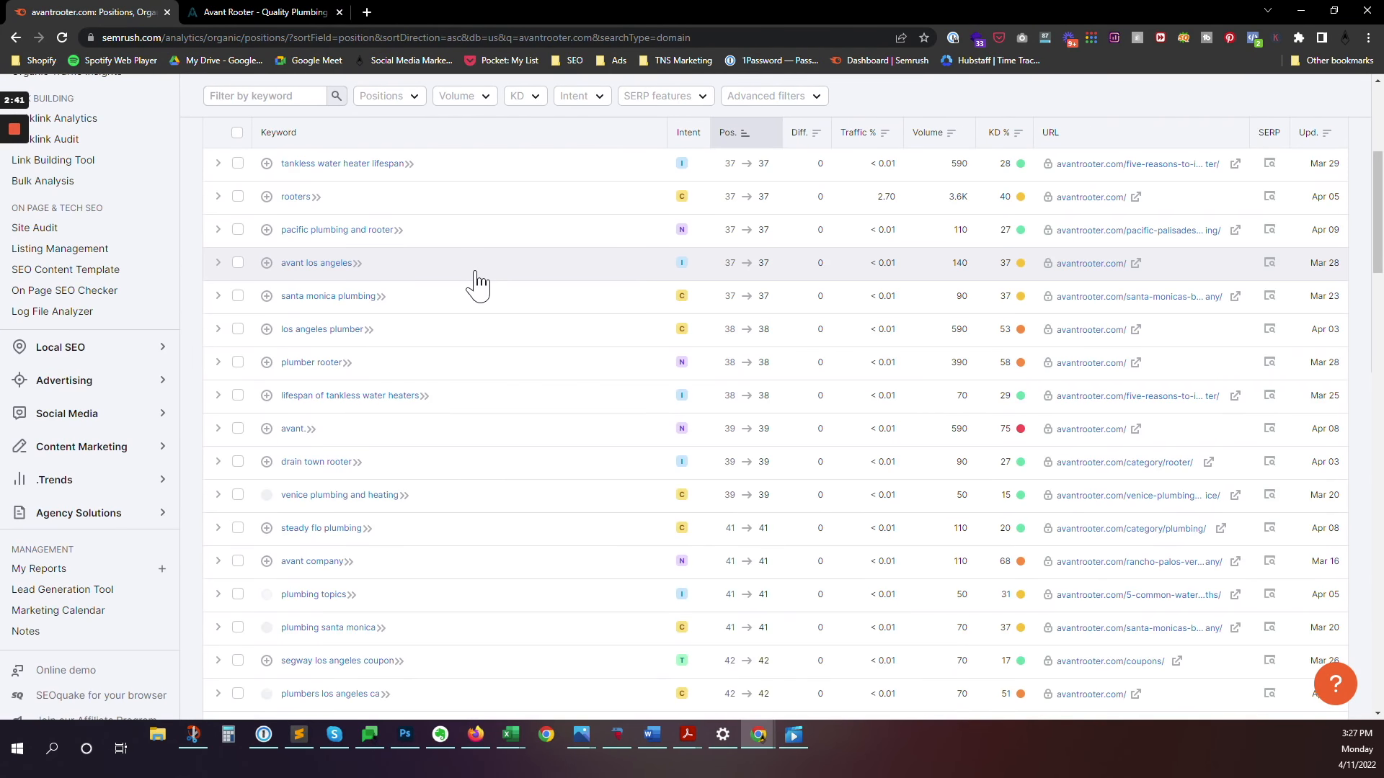
scroll(478, 283, "up", 1)
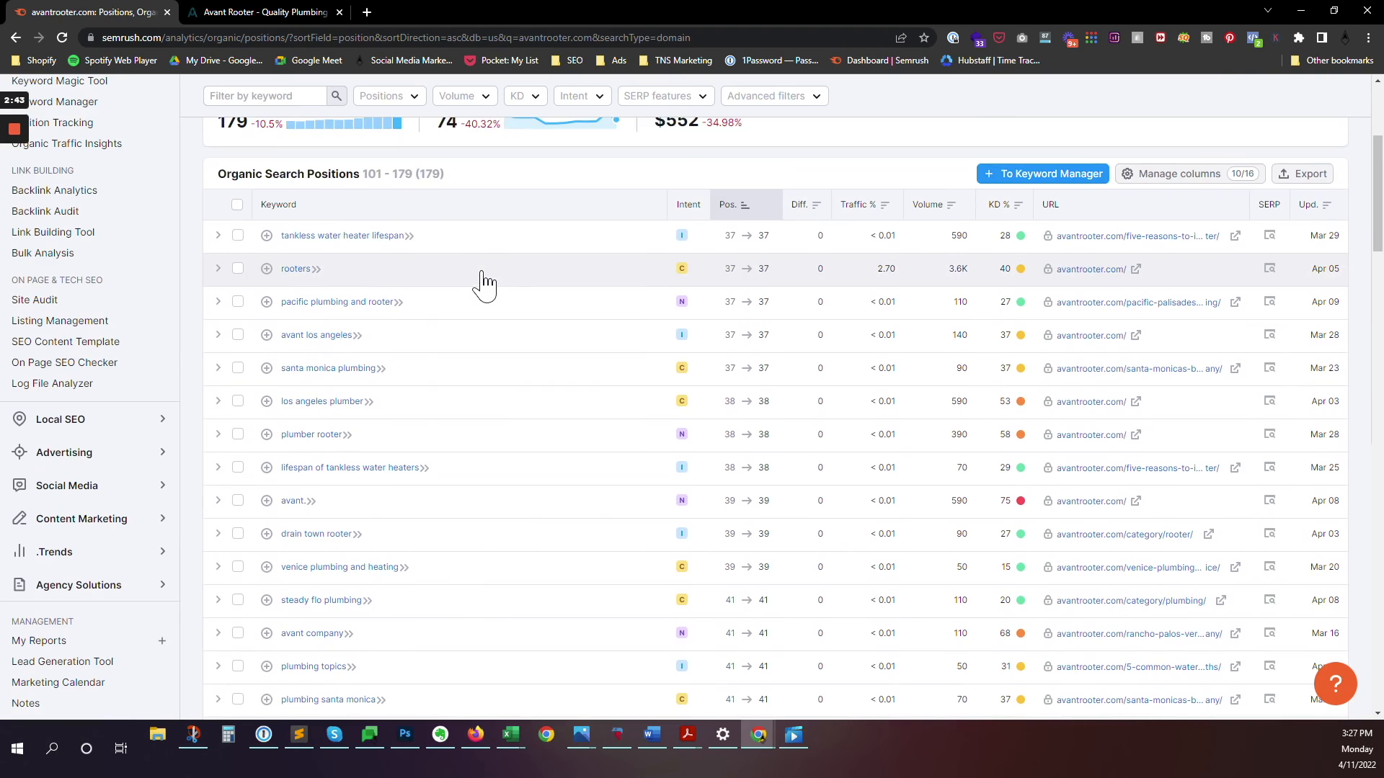
scroll(481, 283, "down", 1)
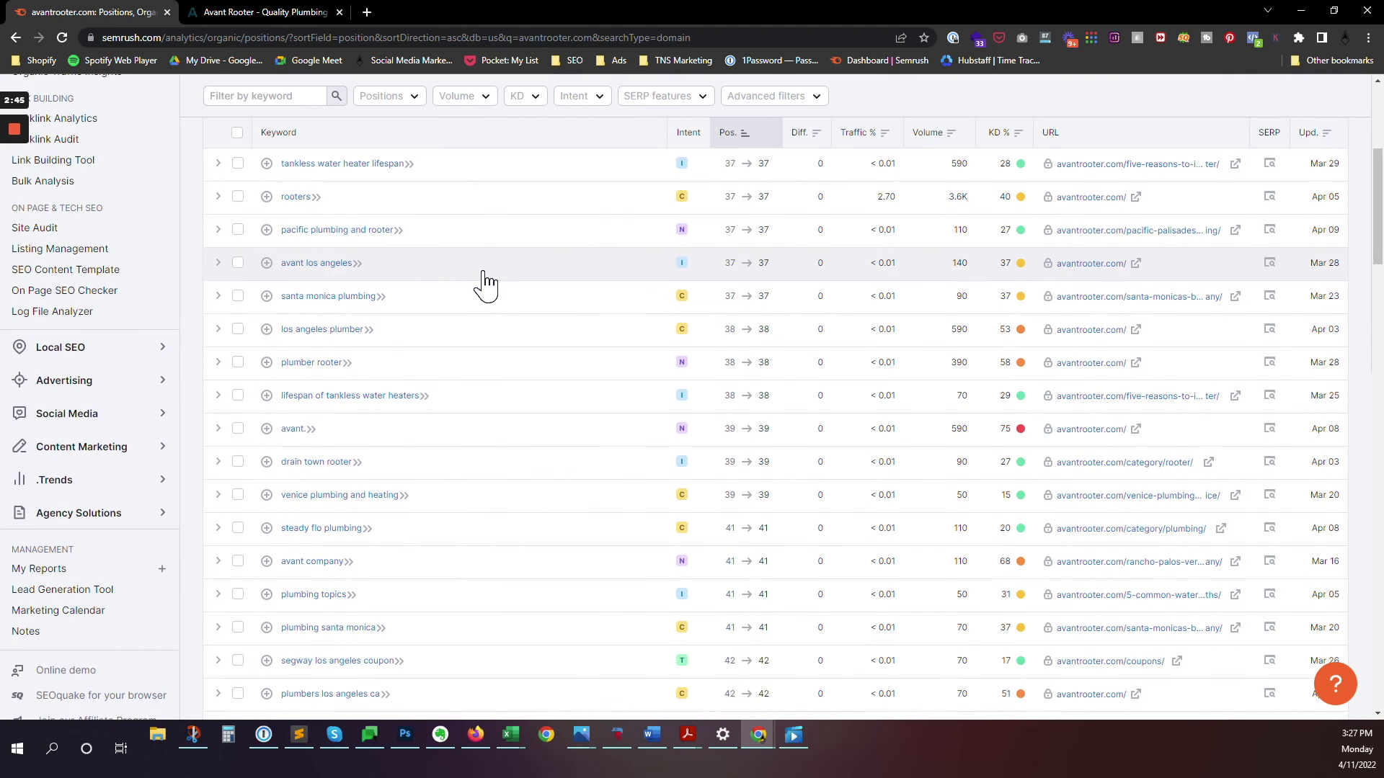
Step: Check the service areas and service categories offered in the Avant Rooter website's navigation
left_click(270, 16)
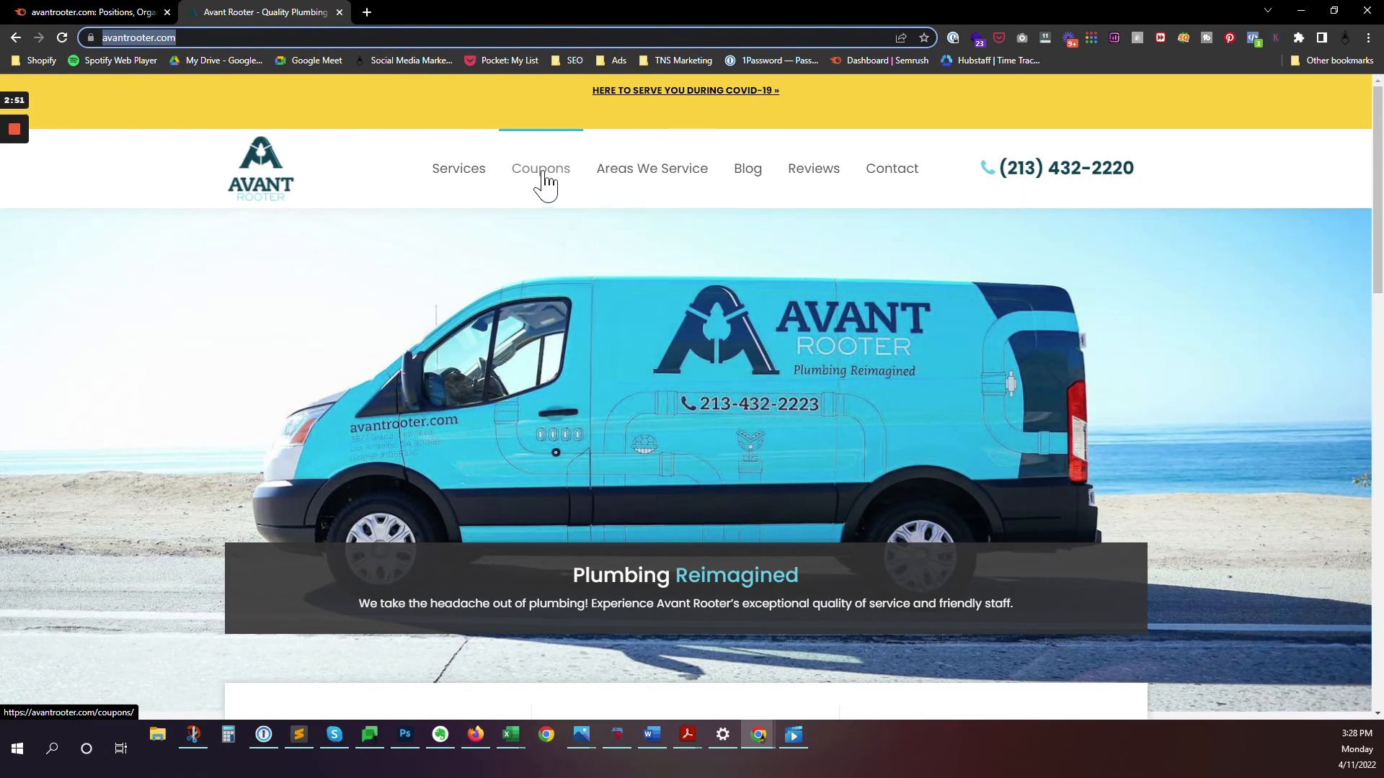
mouse_move(633, 182)
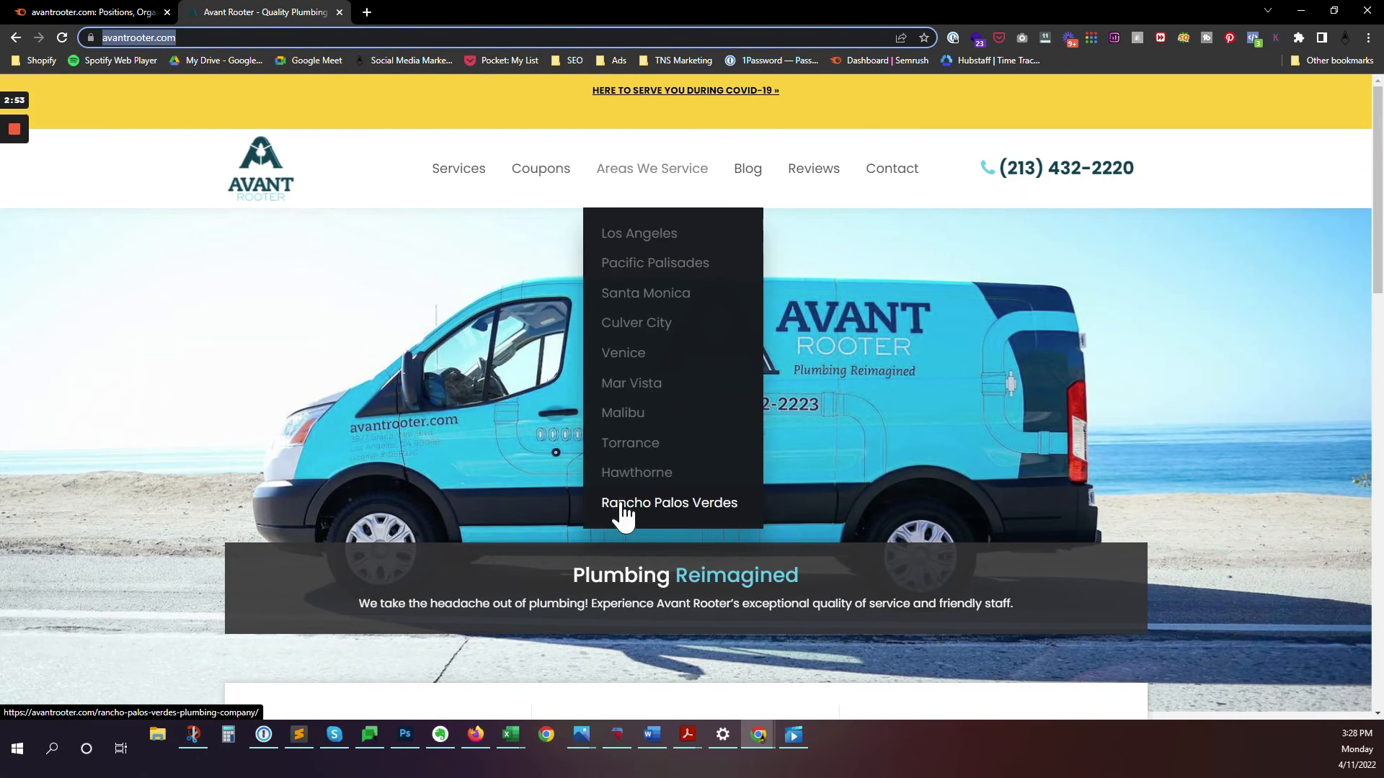
mouse_move(676, 185)
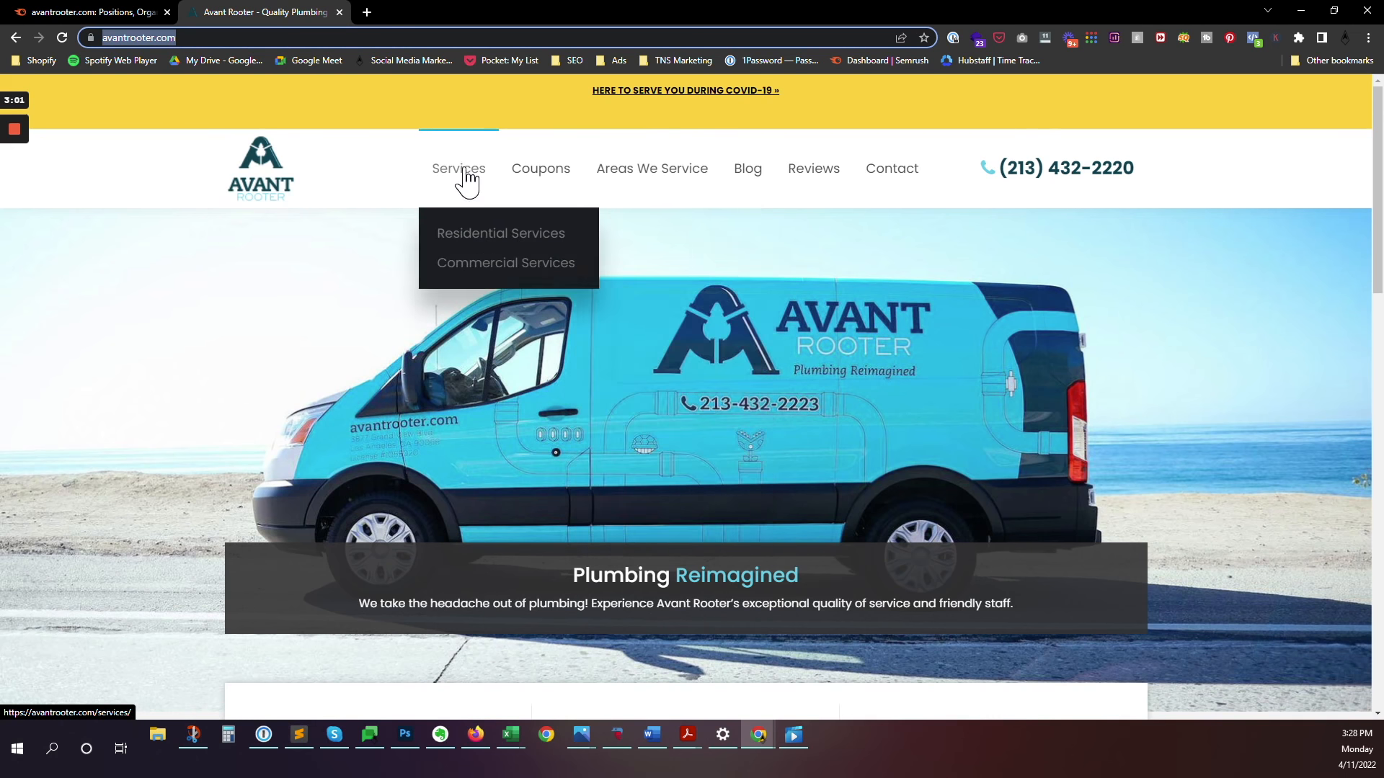
Step: Return to the Semrush positions report and review the second page's keywords along with the keyword and traffic summary
left_click(112, 13)
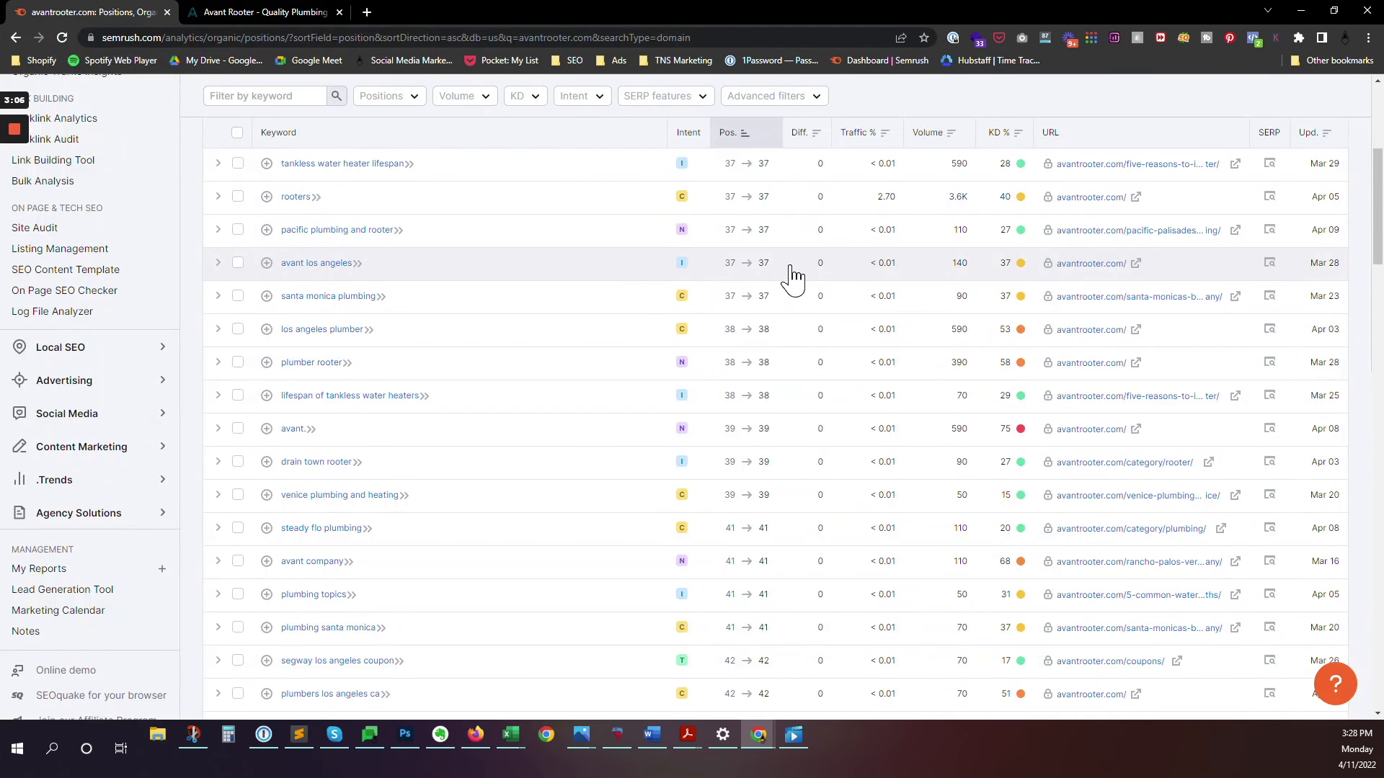
scroll(793, 278, "up", 3)
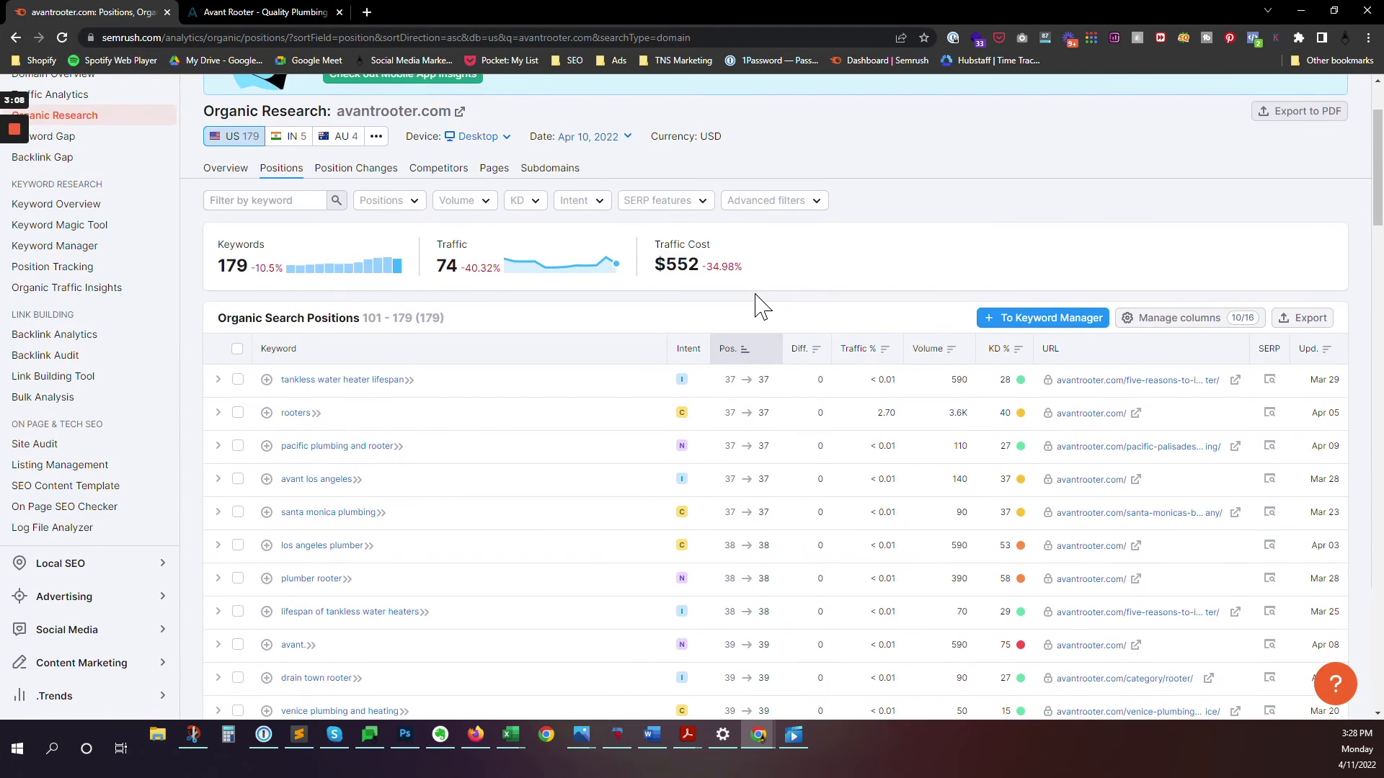
scroll(872, 261, "down", 2)
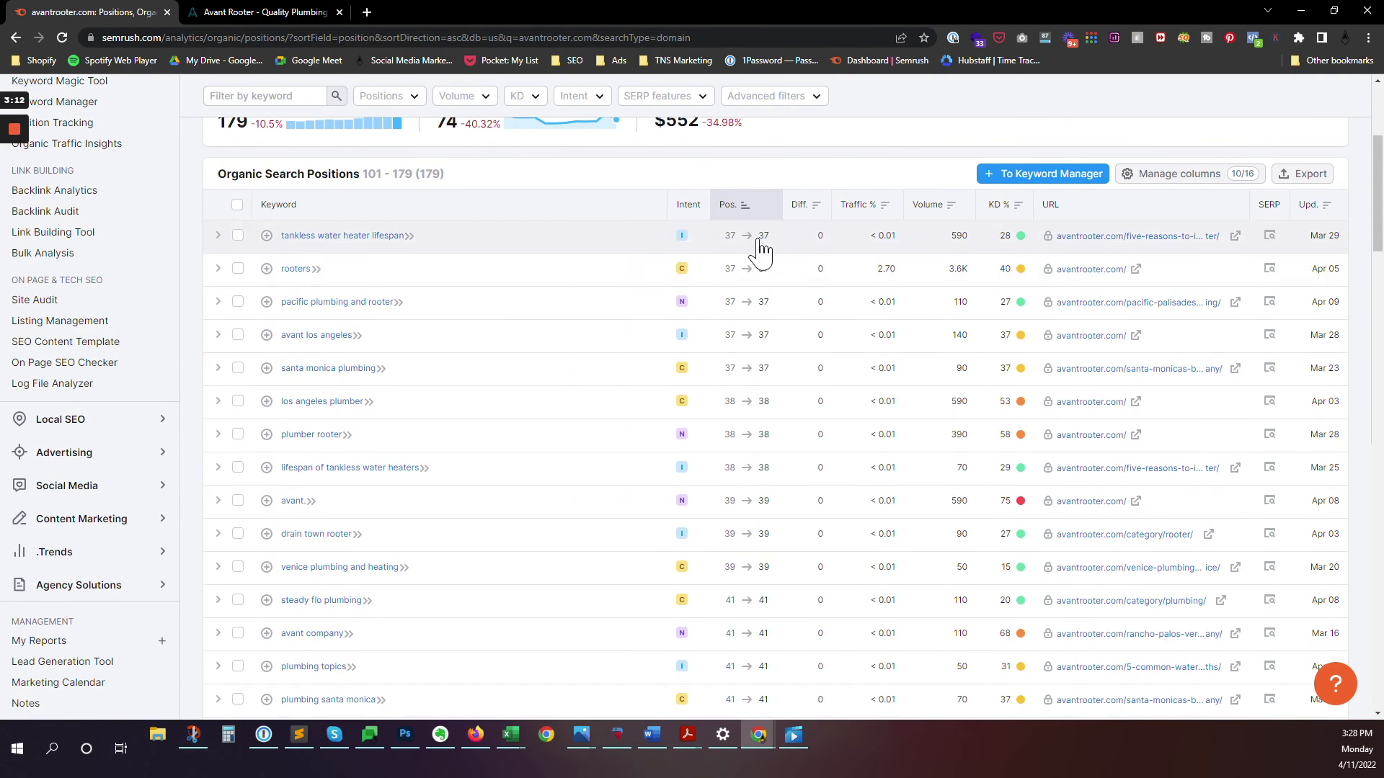
scroll(758, 370, "down", 3)
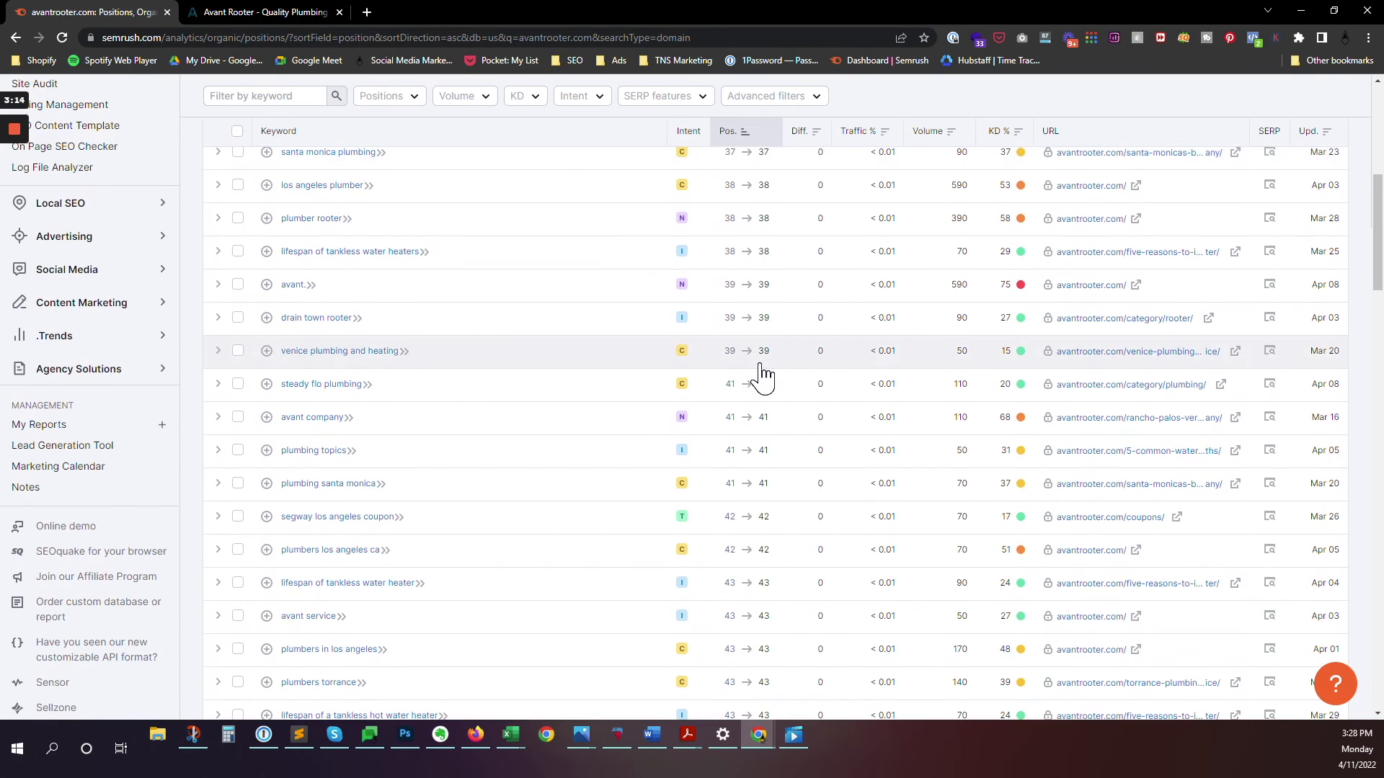
scroll(760, 371, "up", 3)
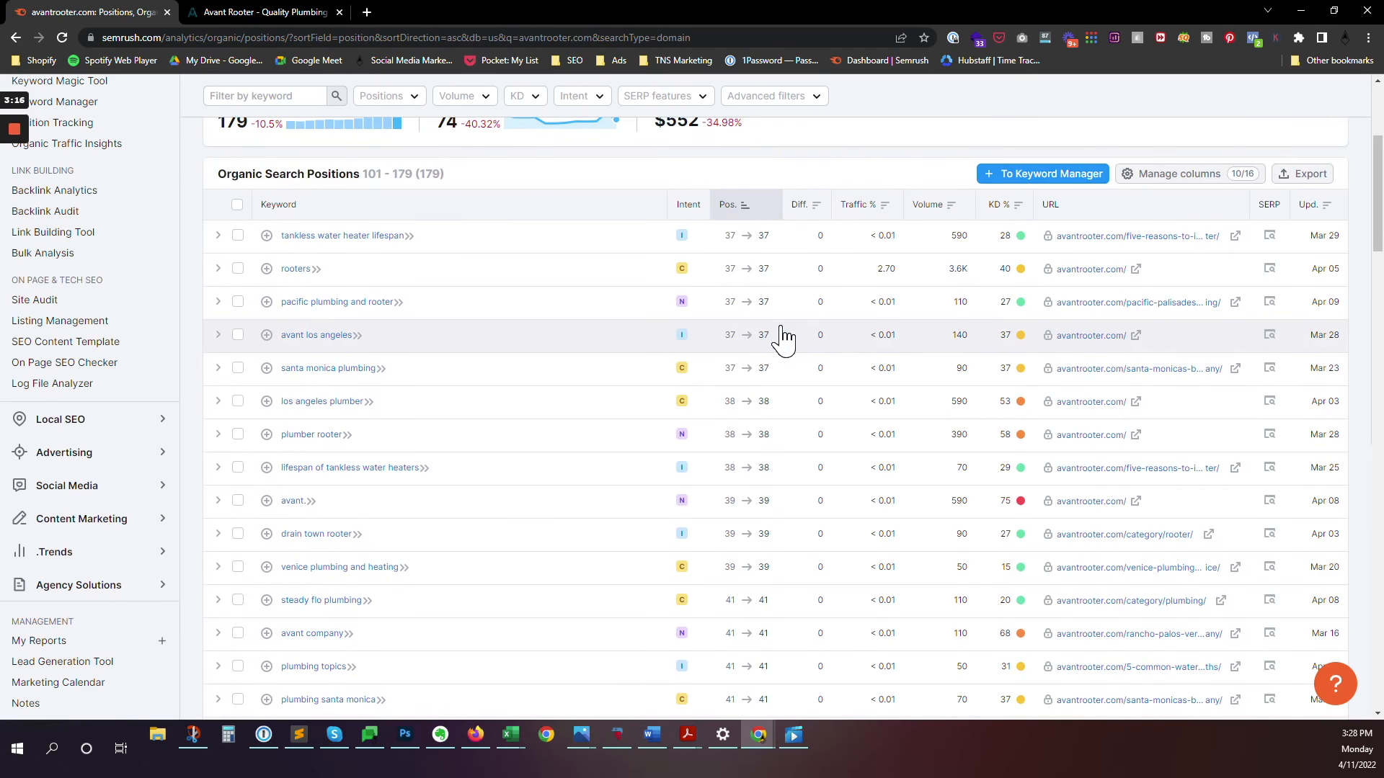
scroll(782, 337, "up", 2)
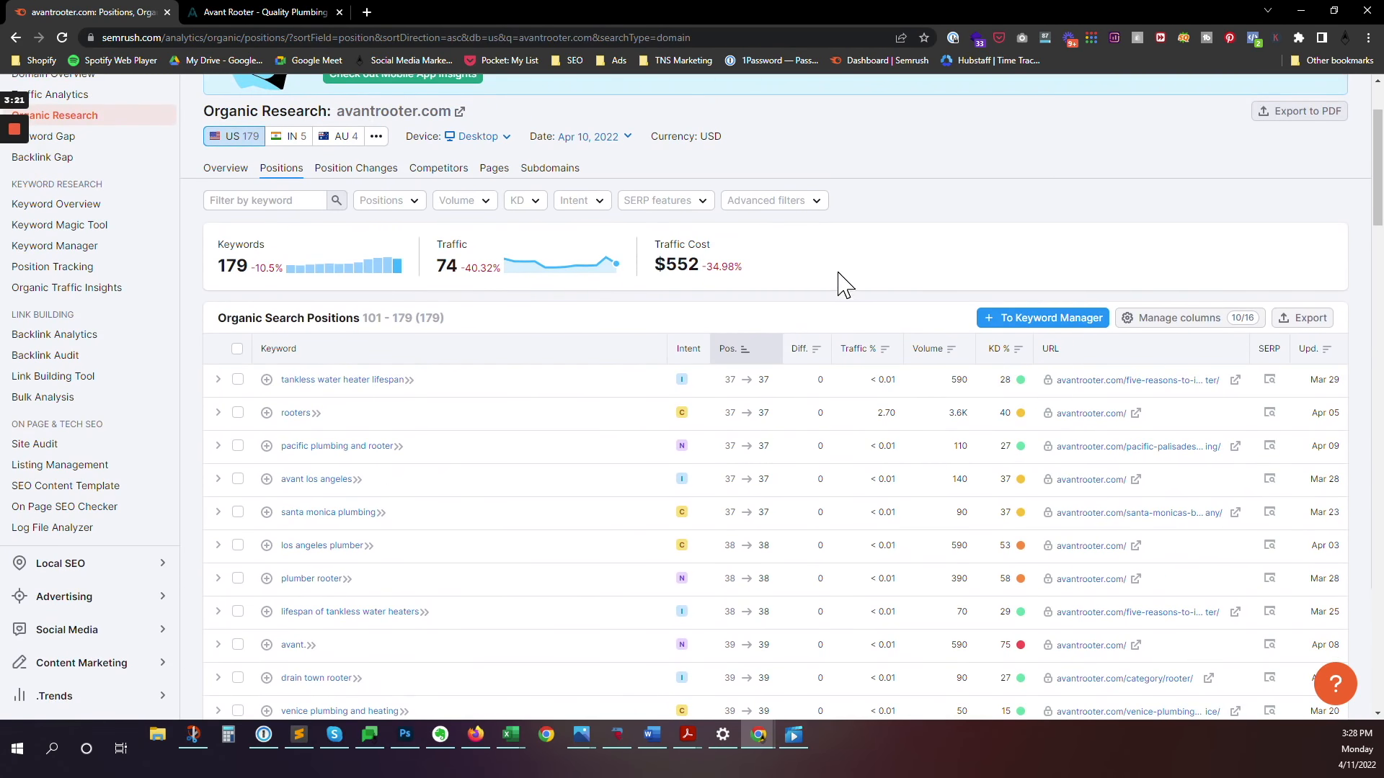
scroll(837, 284, "up", 2)
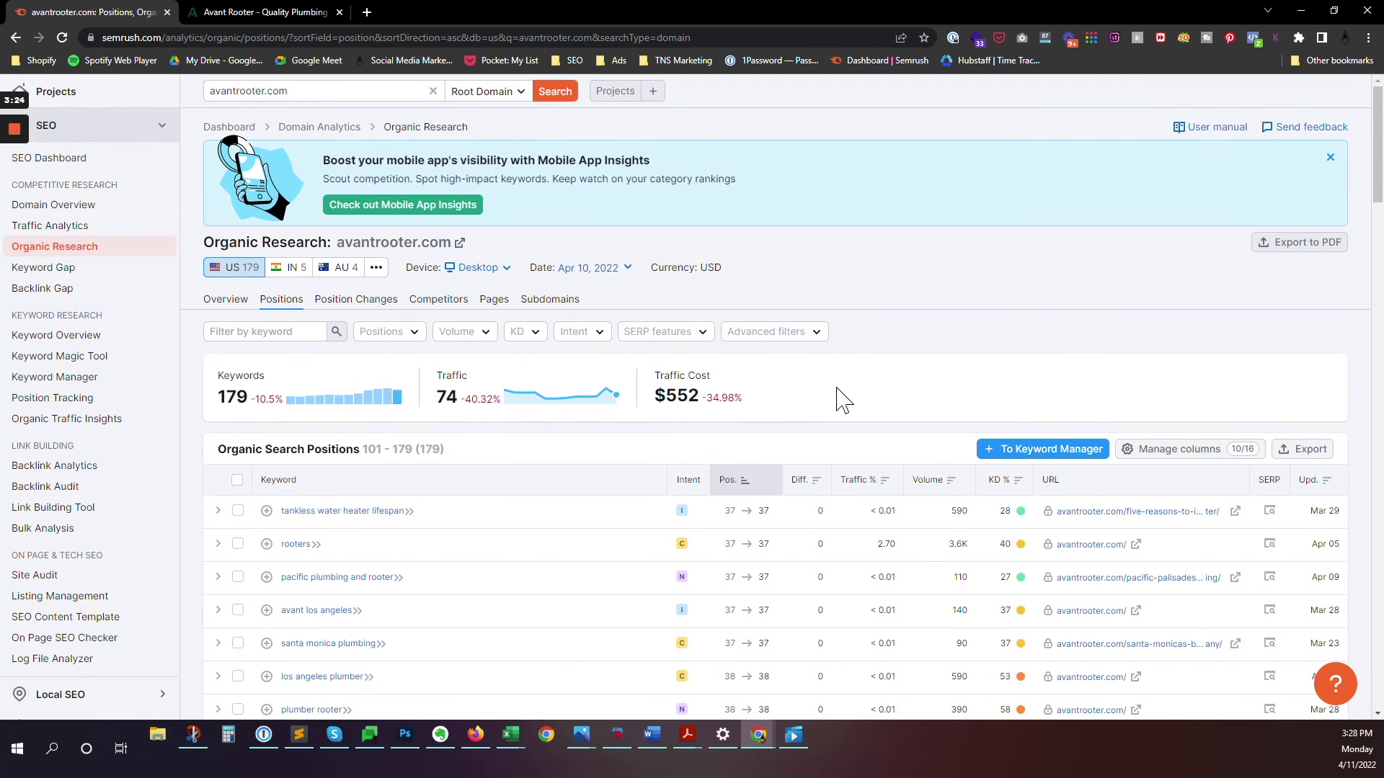
Step: Open Keyword Manager in a new tab and create a keyword list named "Avant Rooter"
scroll(793, 433, "down", 2)
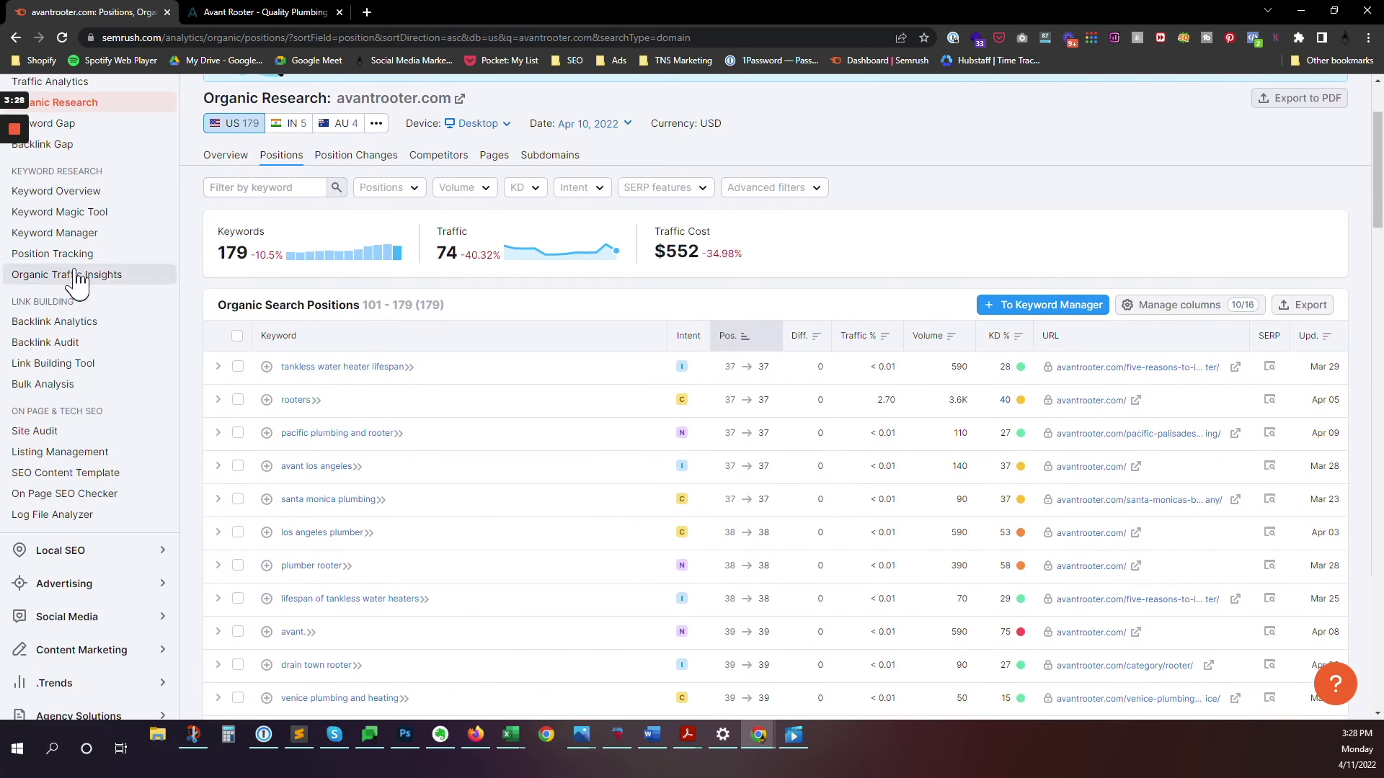
scroll(79, 303, "up", 1)
right_click(82, 310)
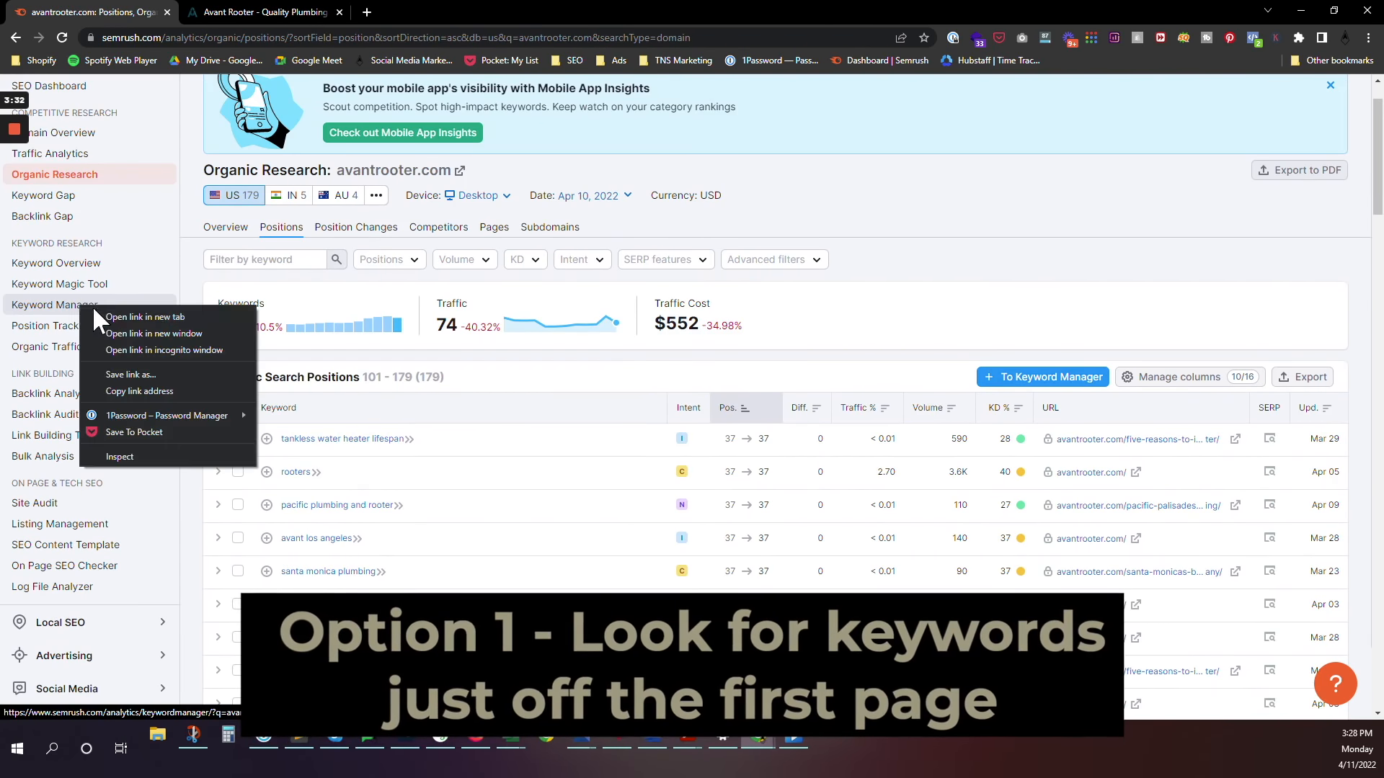
left_click(144, 316)
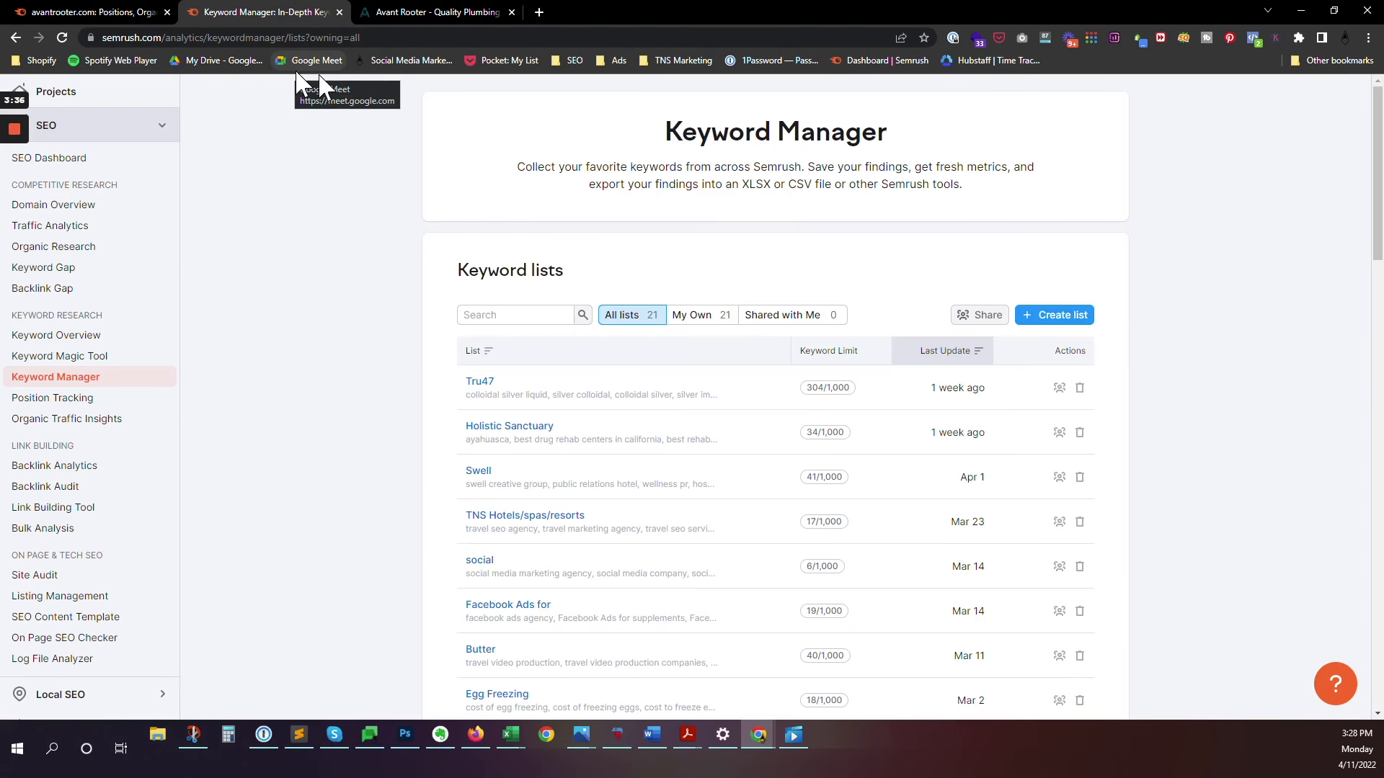
left_click(1067, 315)
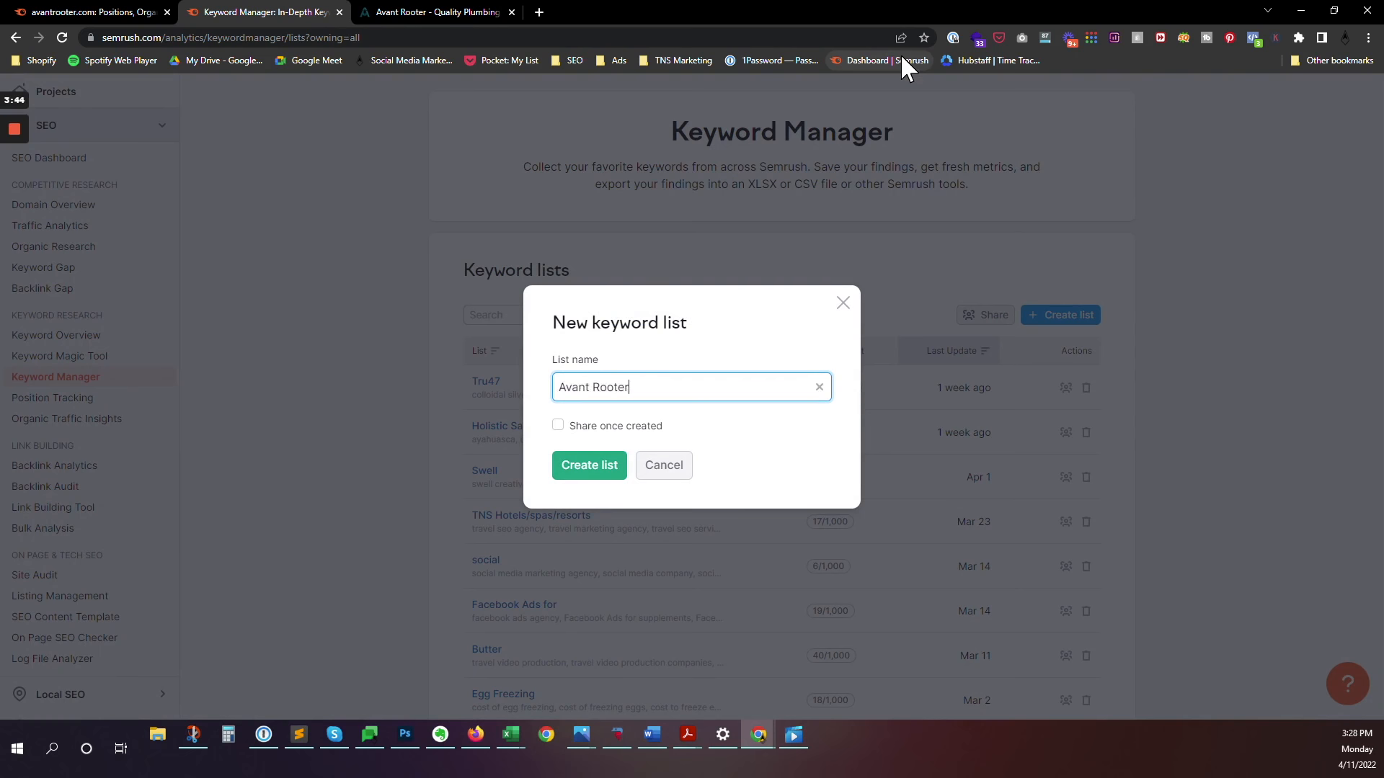
left_click(587, 467)
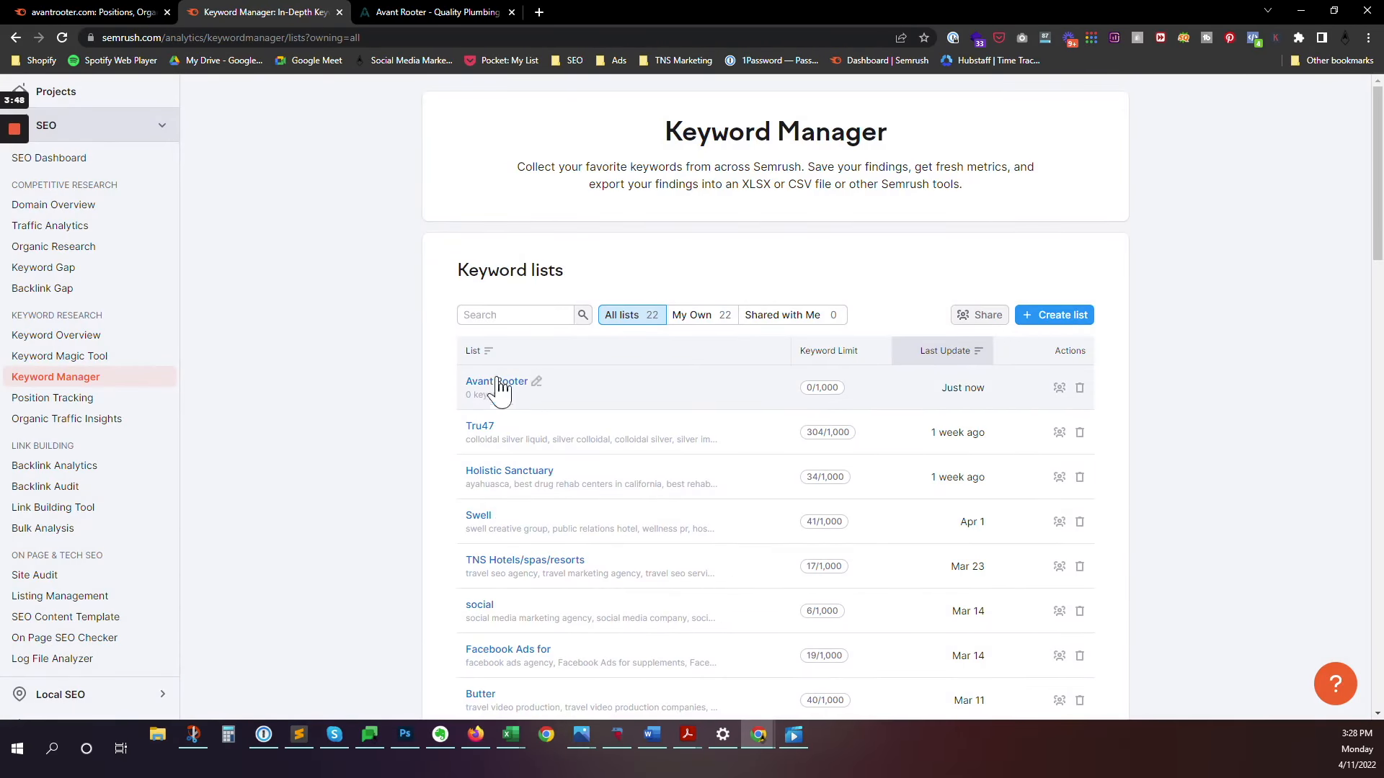
Step: Return to the avantrooter.com positions report, reload it, and make "Avant Rooter" the default list for adding keywords
left_click(94, 11)
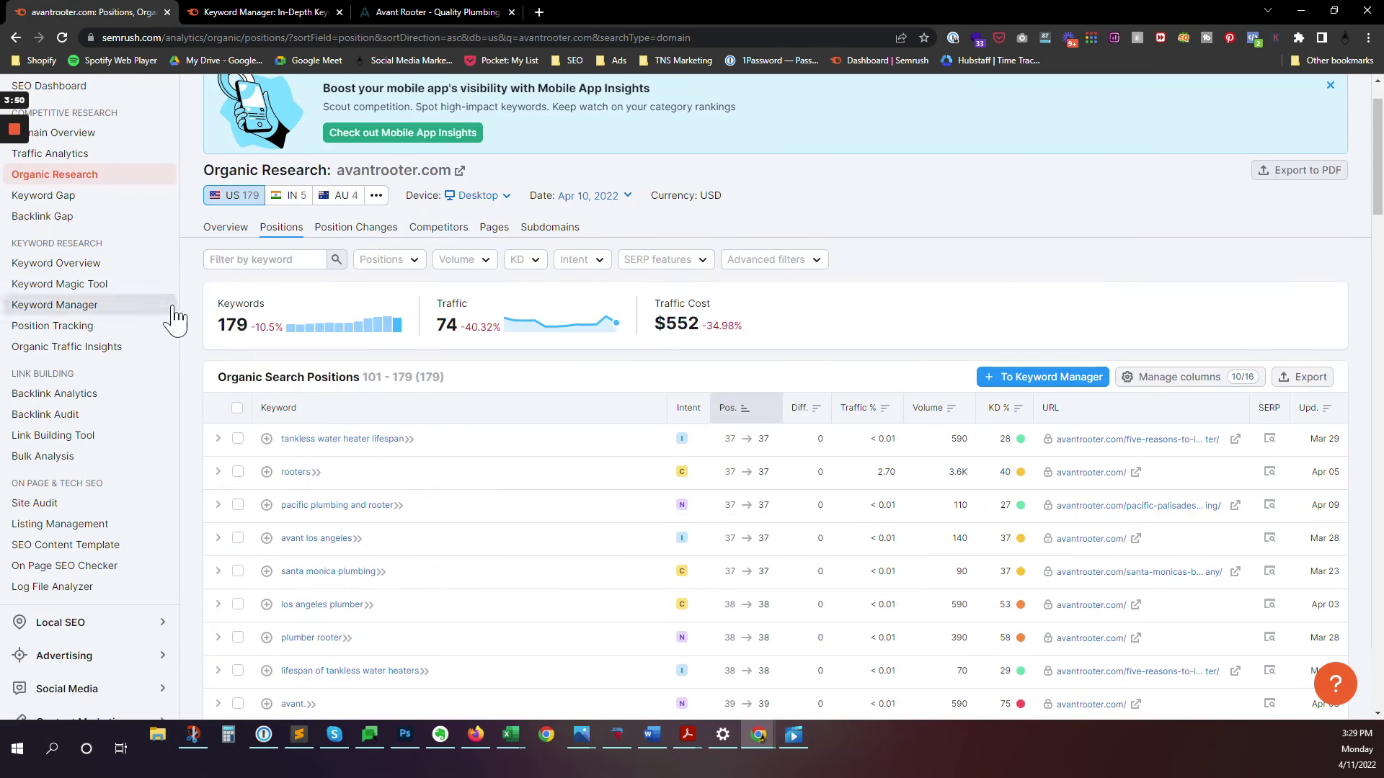
left_click(62, 36)
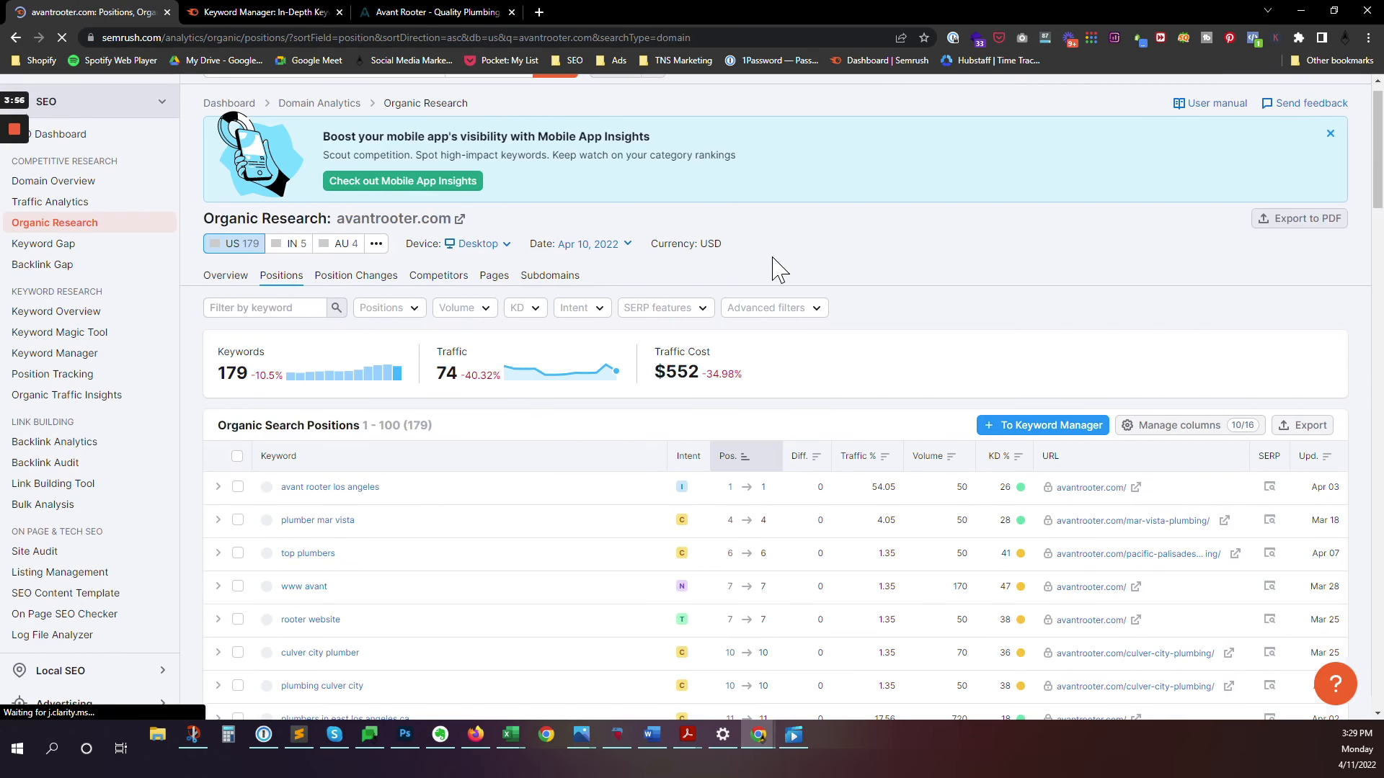
scroll(1018, 244, "down", 1)
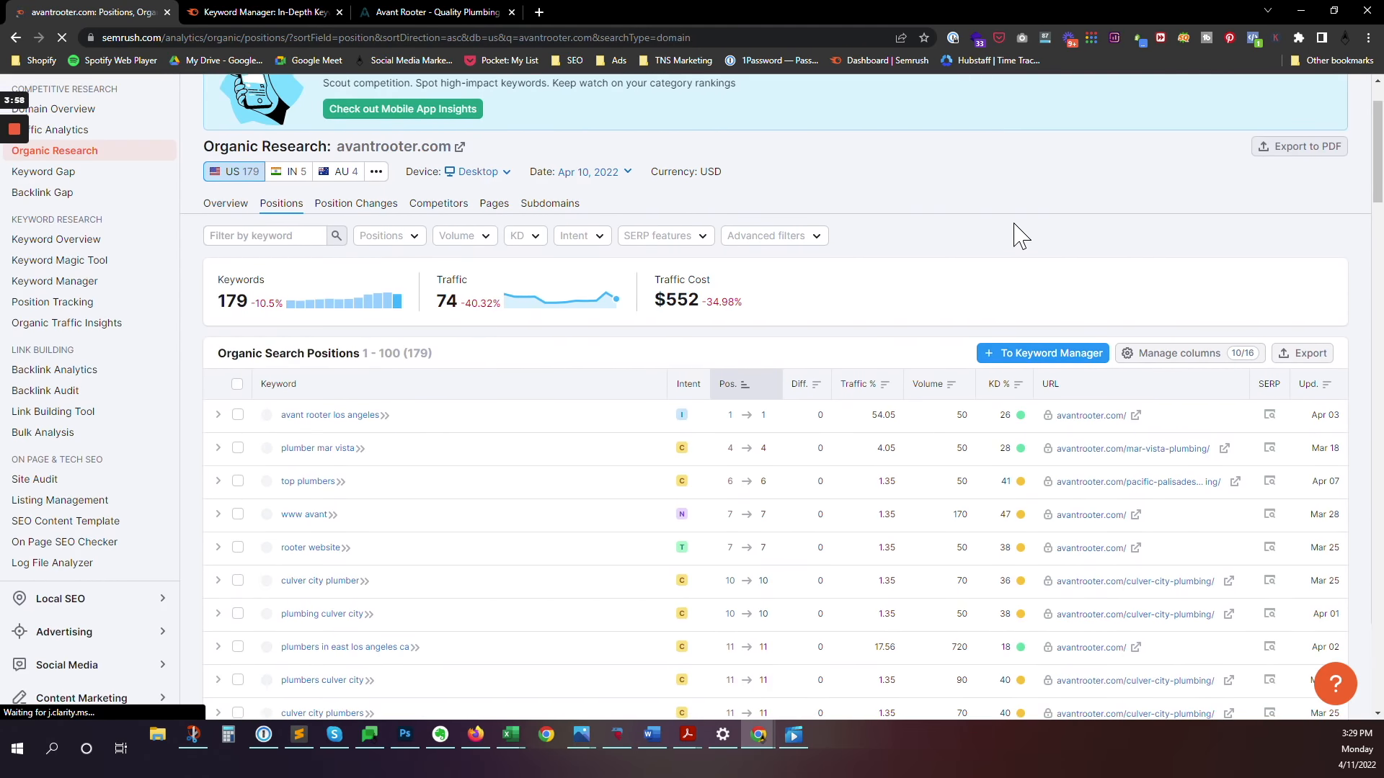
scroll(1019, 236, "down", 1)
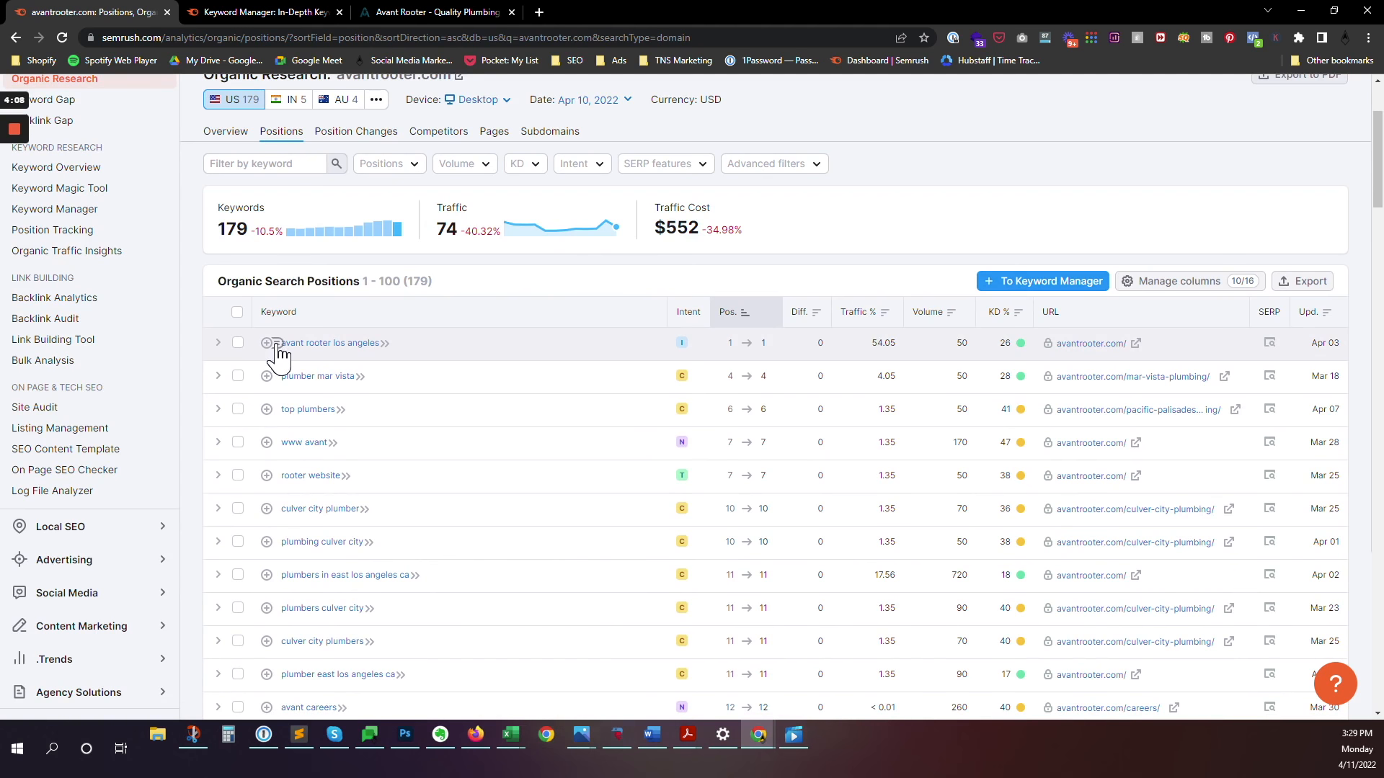
left_click(276, 343)
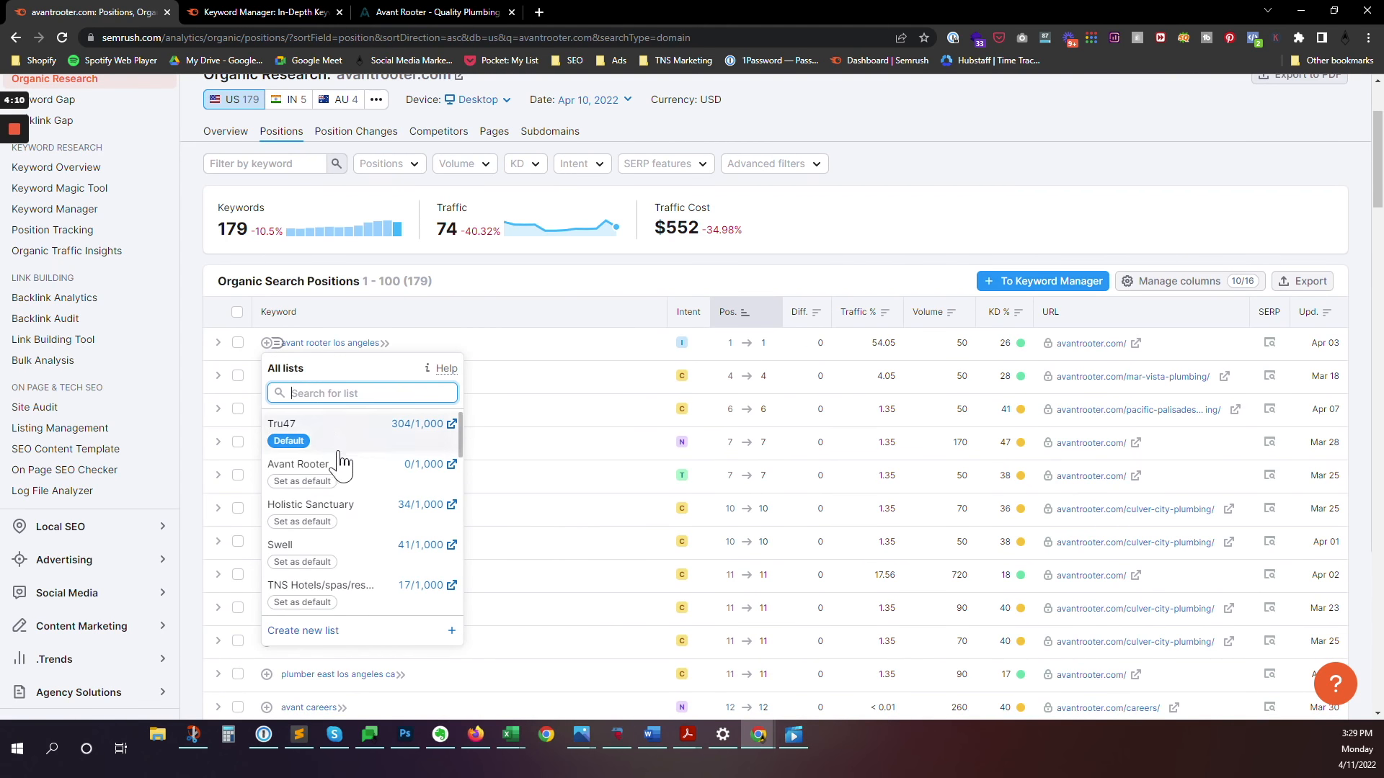
left_click(312, 483)
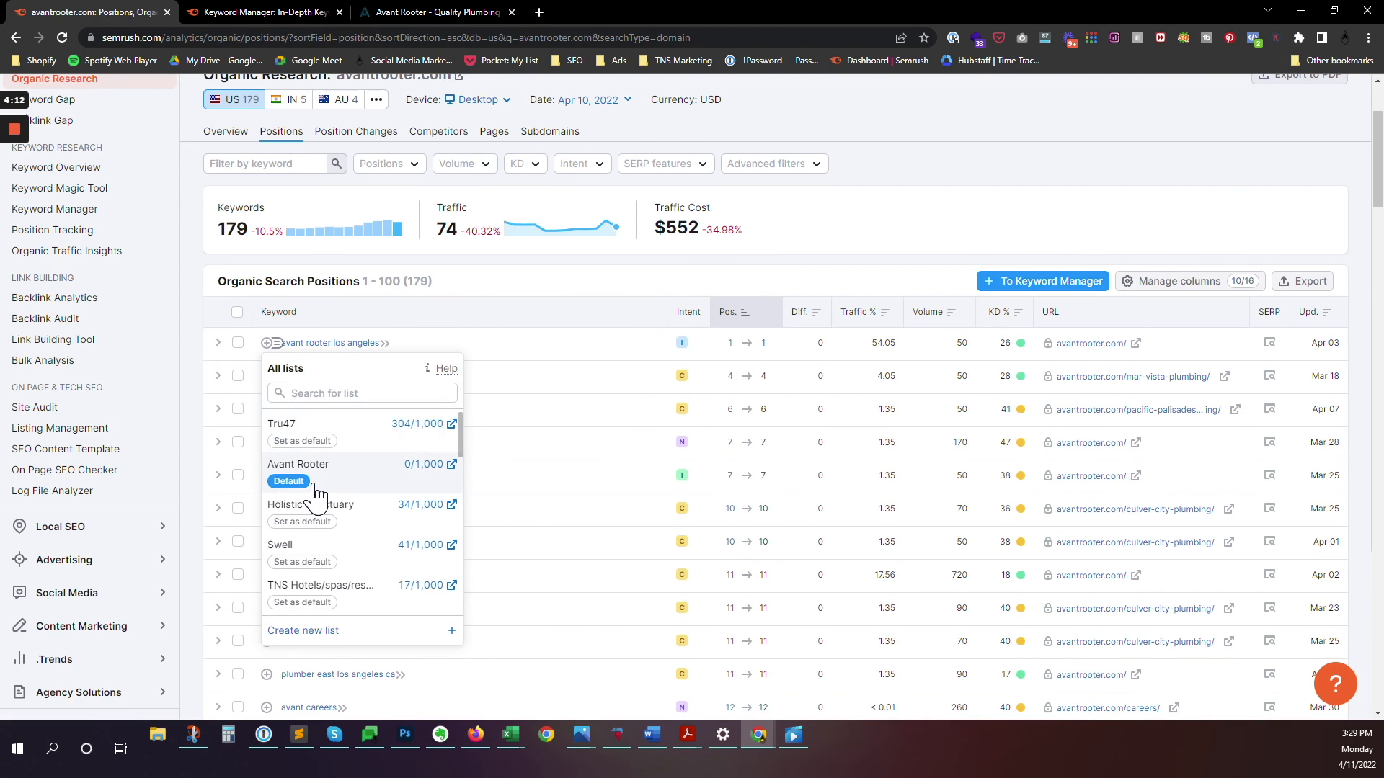
left_click(920, 185)
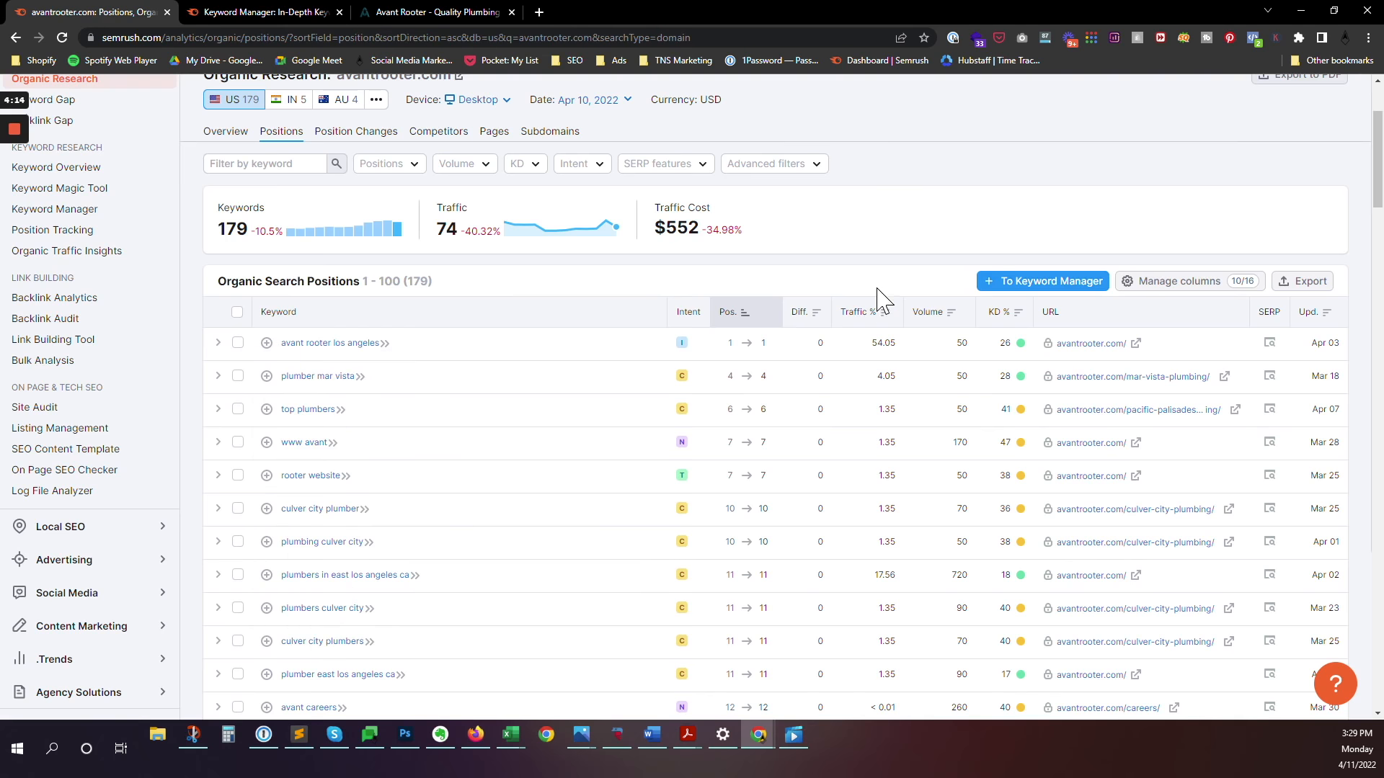
Step: Examine the top keywords' positions, volume and difficulty, and check the search intent of "plumbers culver city"
scroll(781, 377, "down", 3)
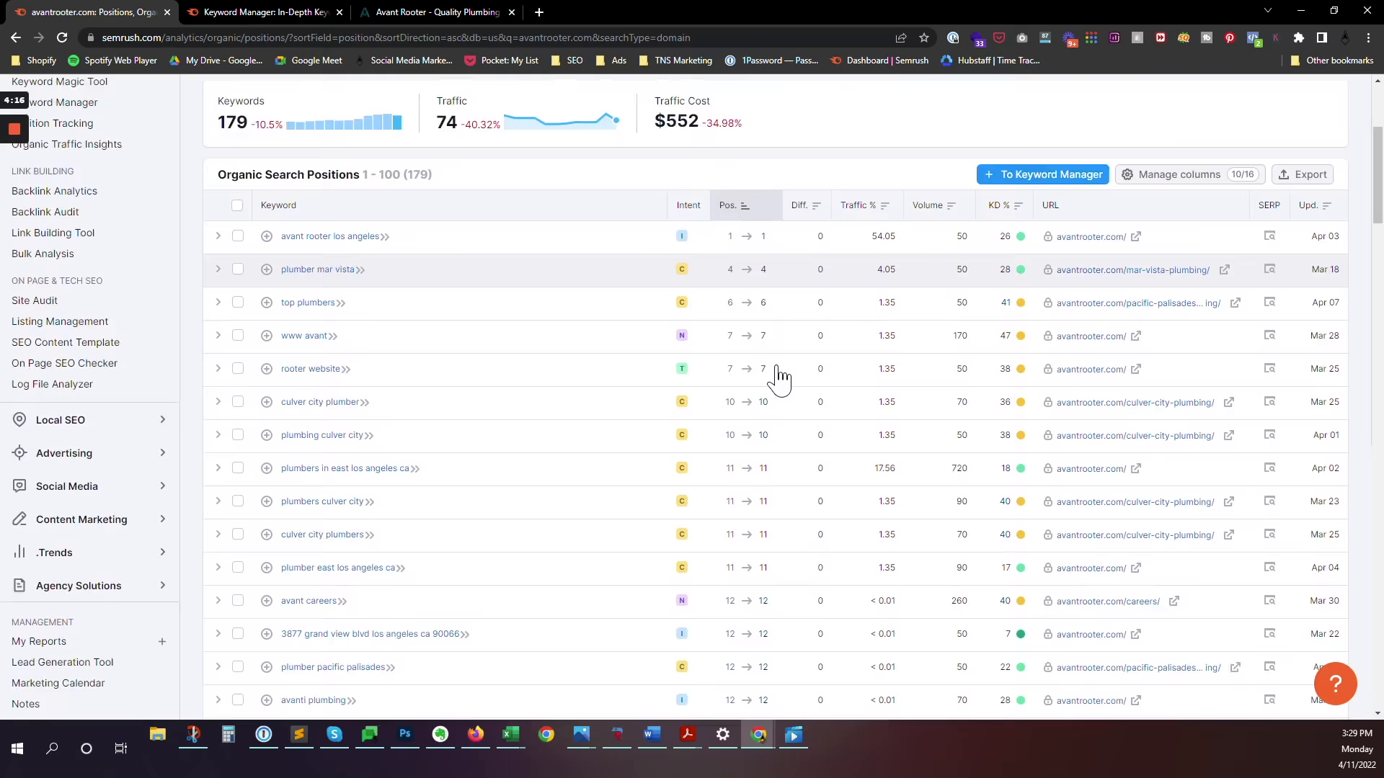
scroll(793, 360, "down", 1)
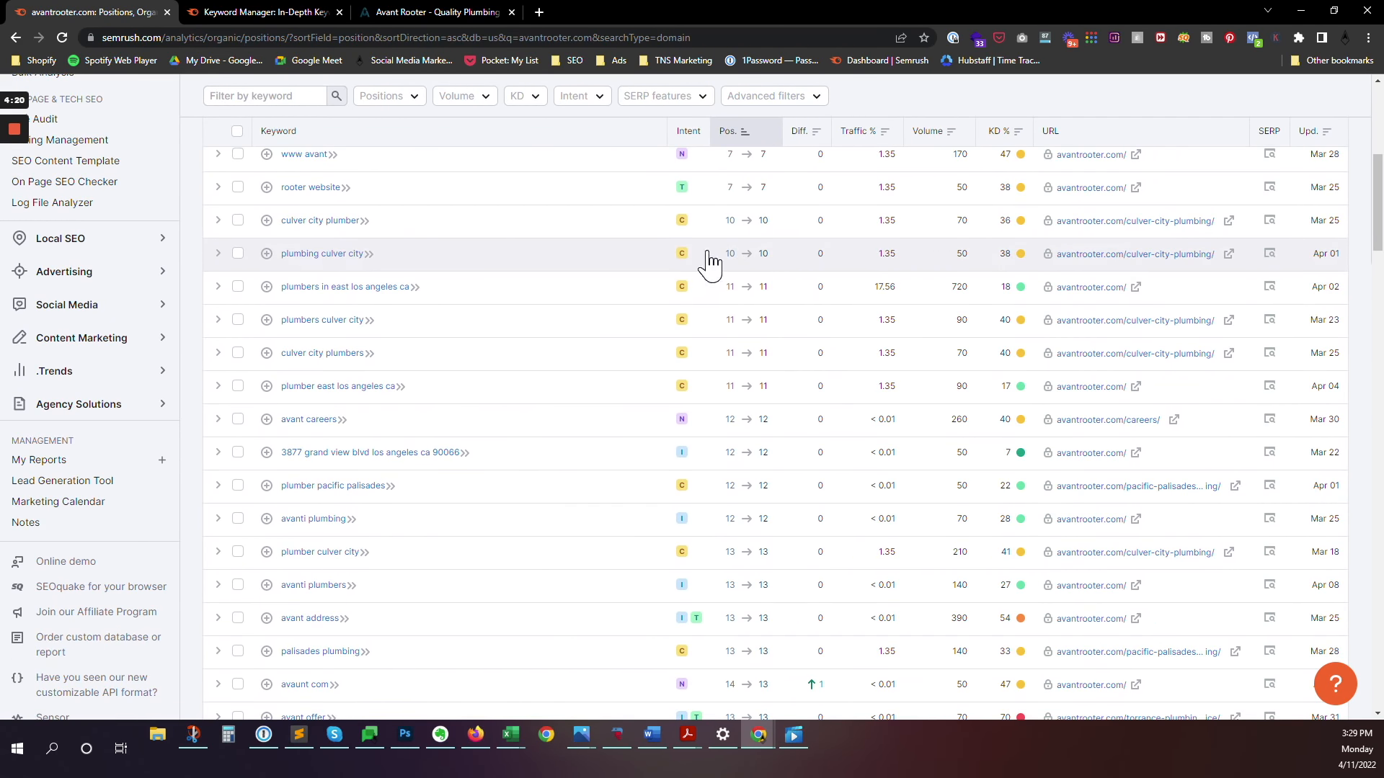
scroll(767, 271, "up", 1)
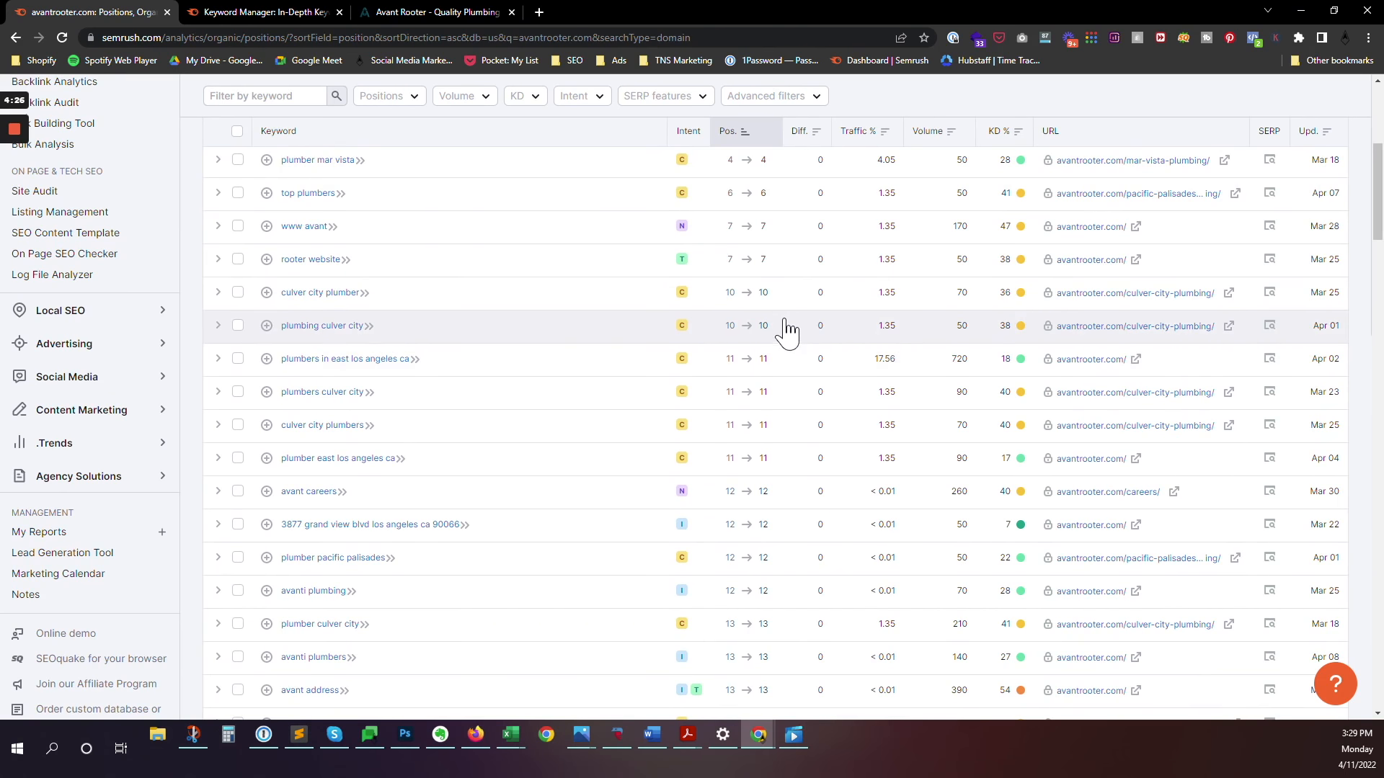
scroll(739, 389, "up", 2)
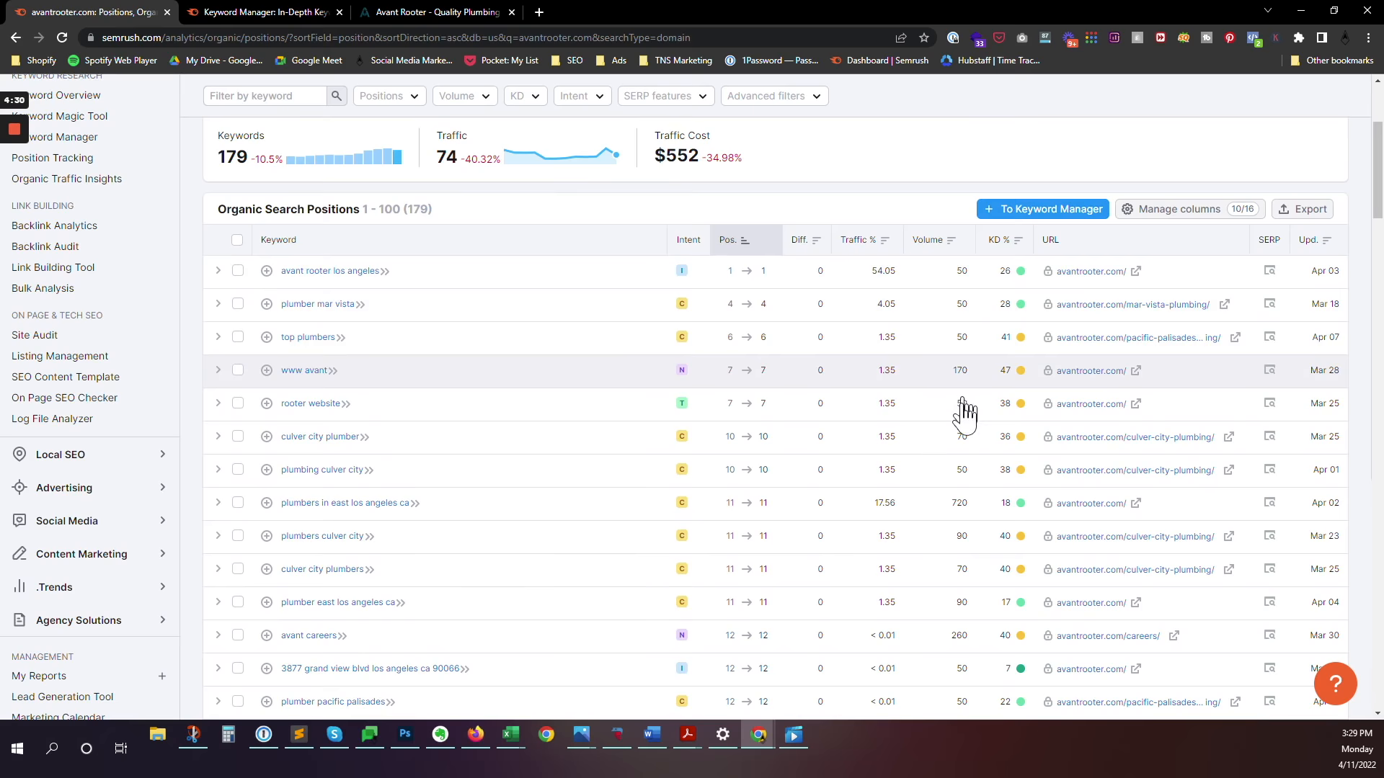
scroll(964, 382, "down", 1)
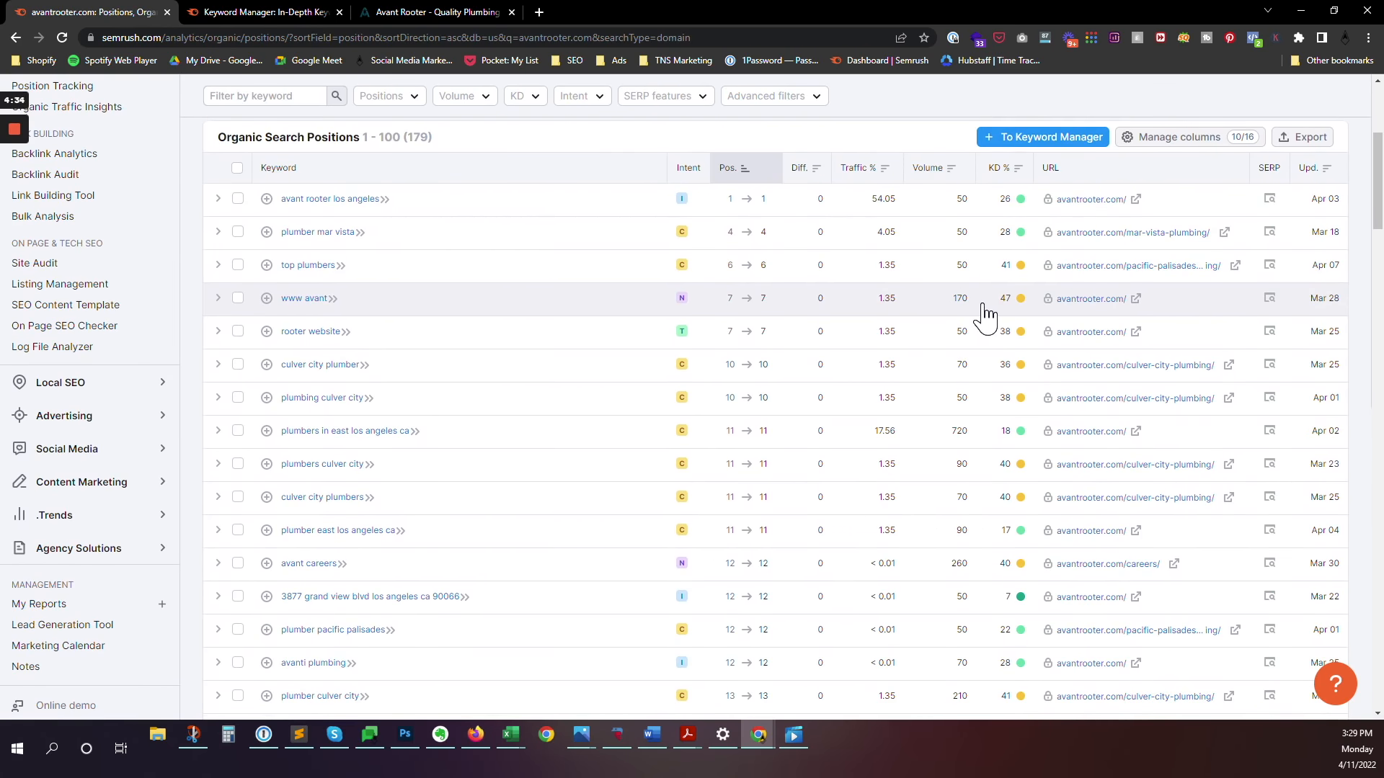
scroll(782, 323, "down", 2)
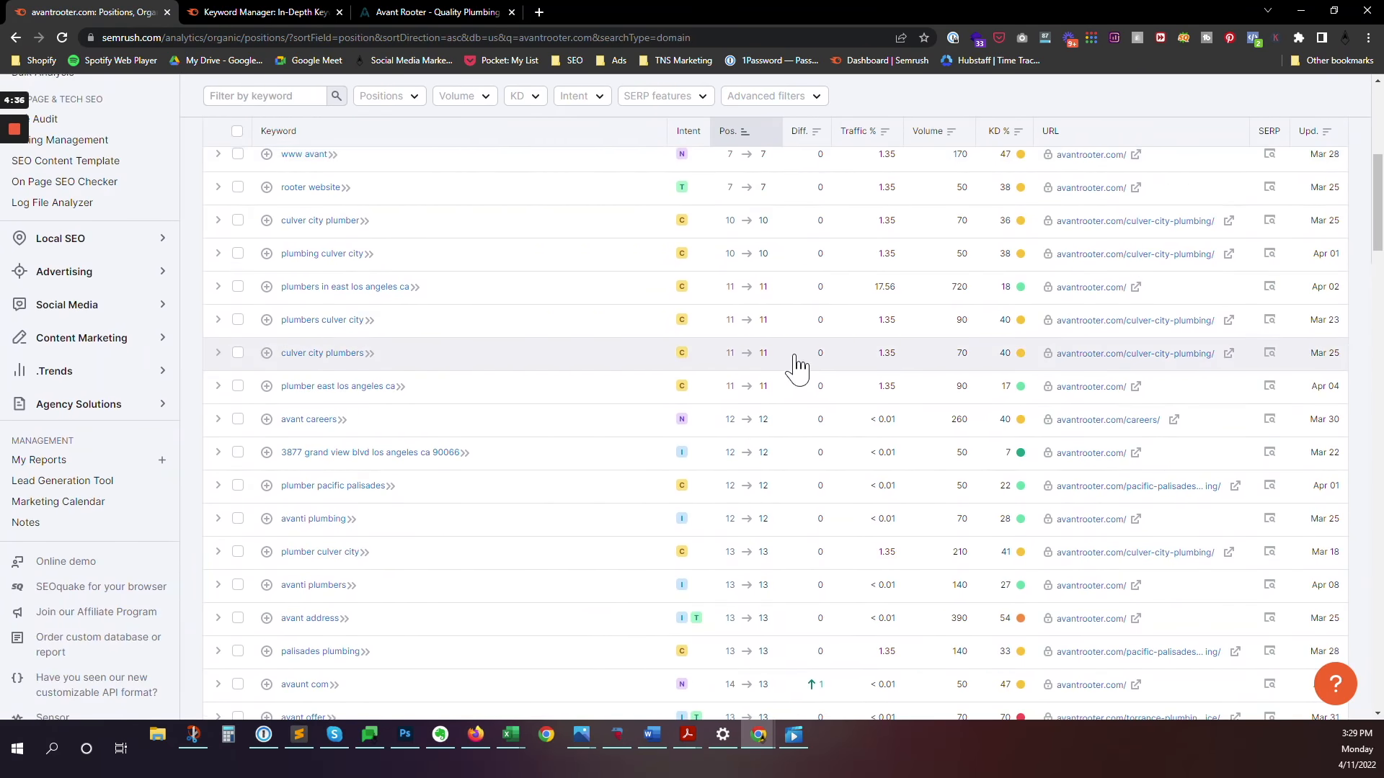
scroll(797, 367, "down", 1)
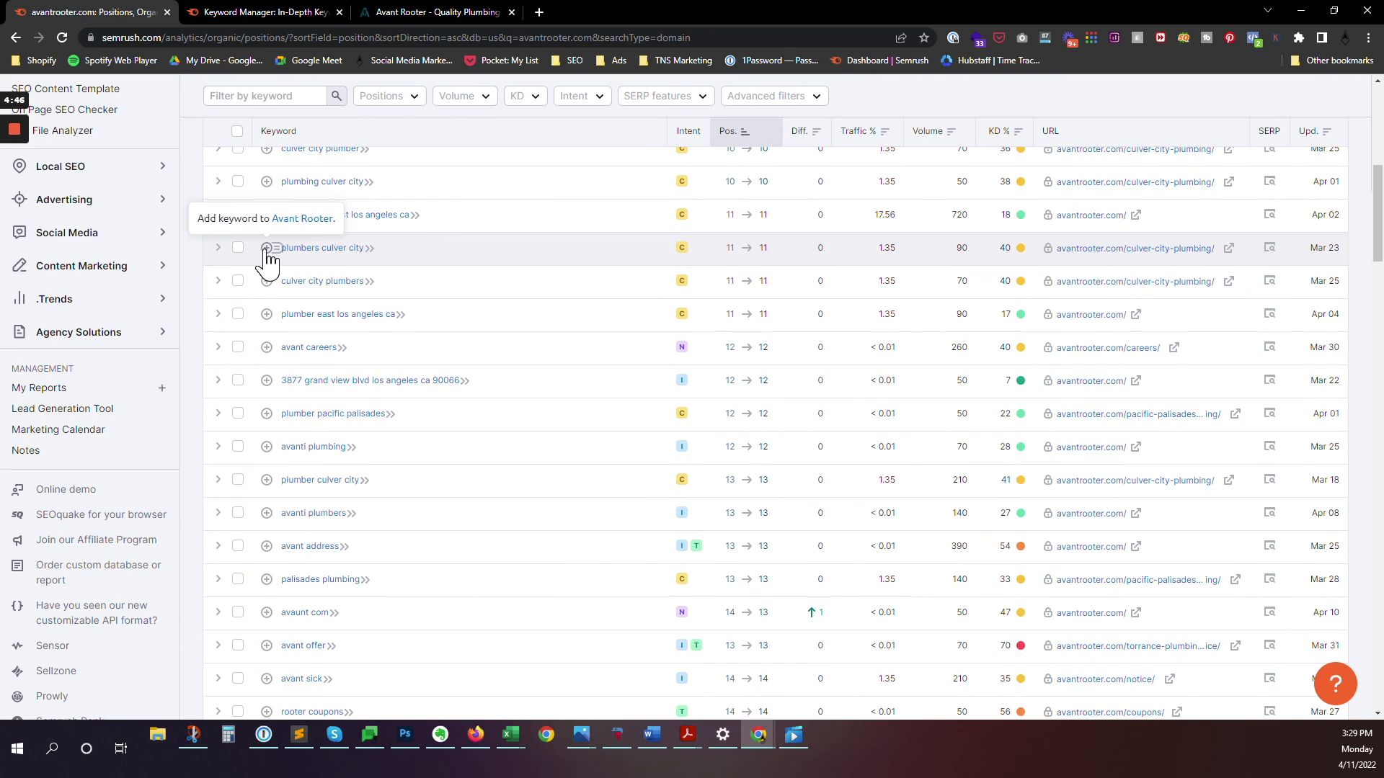
mouse_move(685, 261)
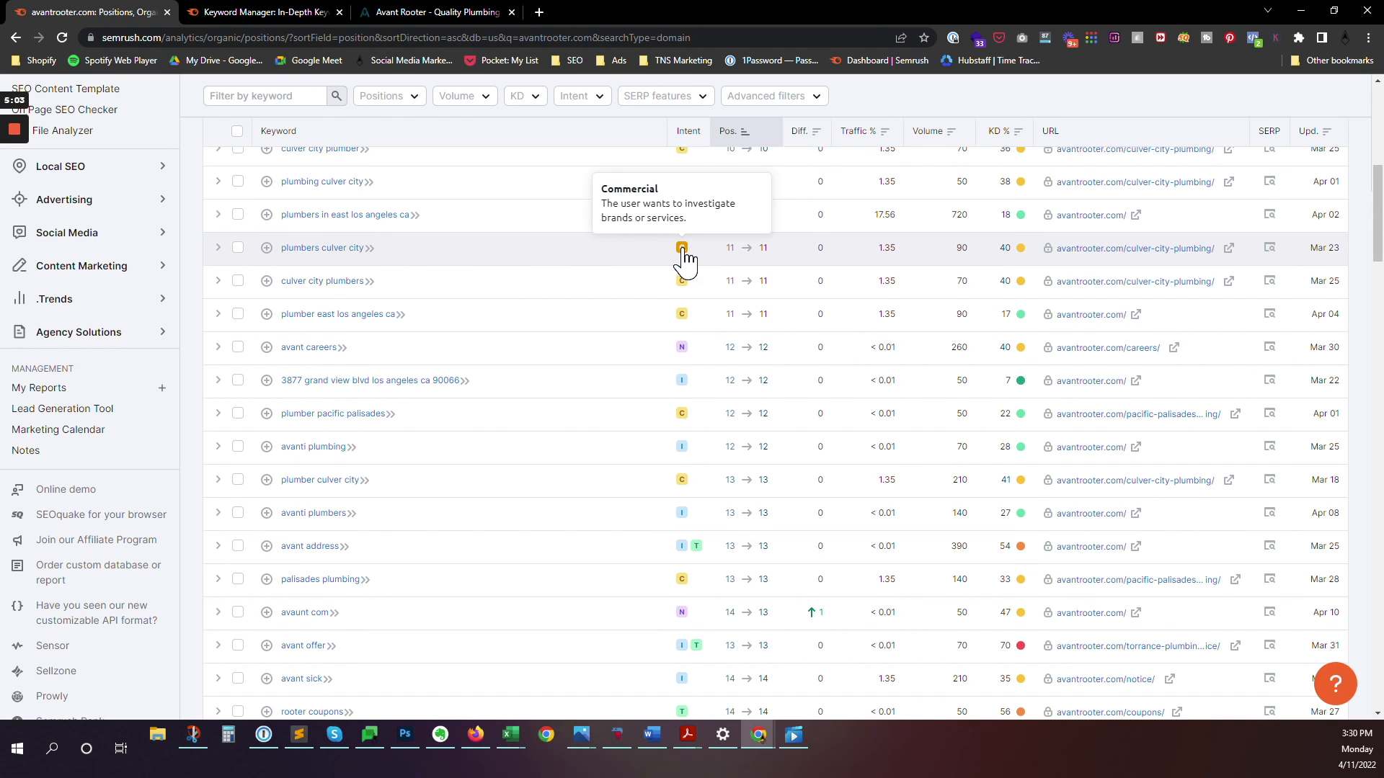
Step: Add "plumbers culver city", "culver city plumbers", "plumber east los angeles ca", "plumber pacific palisades" and "plumber culver city" to the Avant Rooter list
left_click(266, 247)
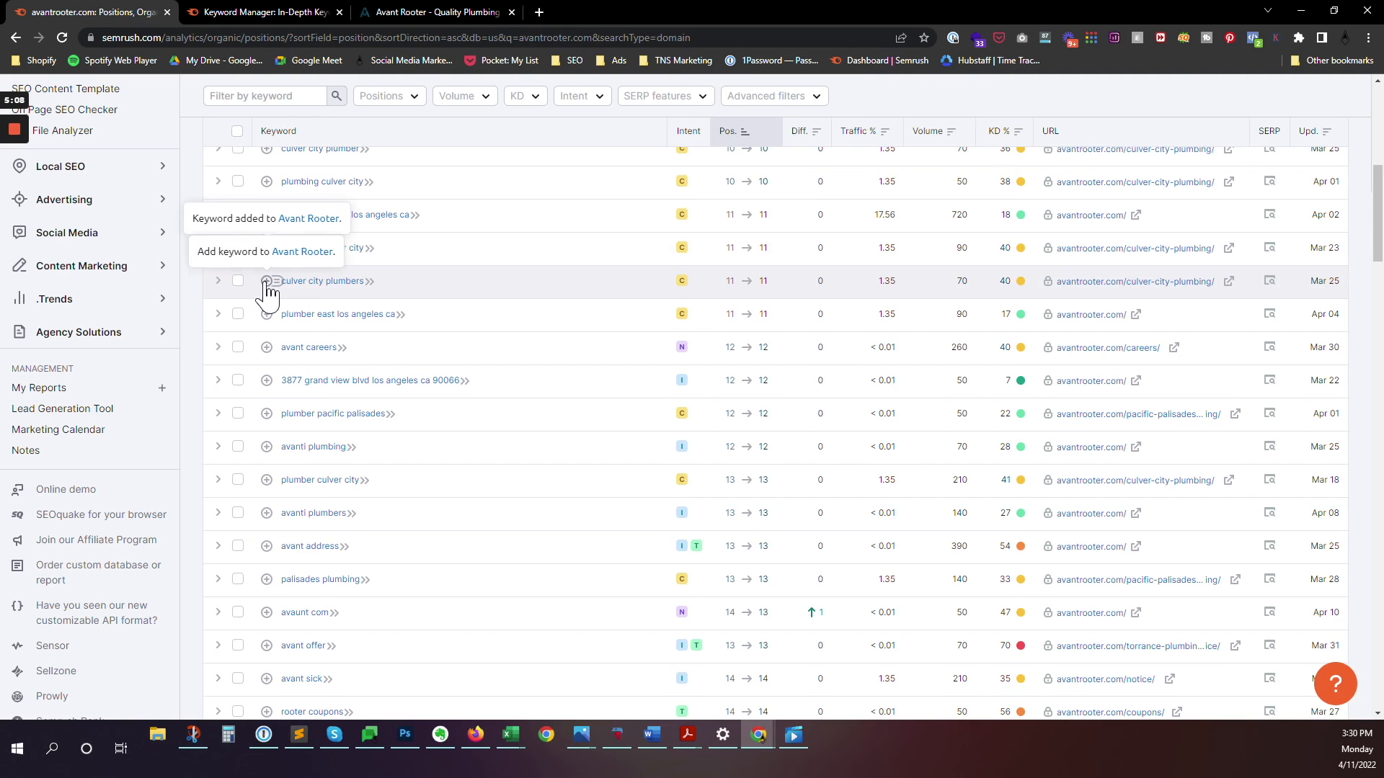
left_click(266, 281)
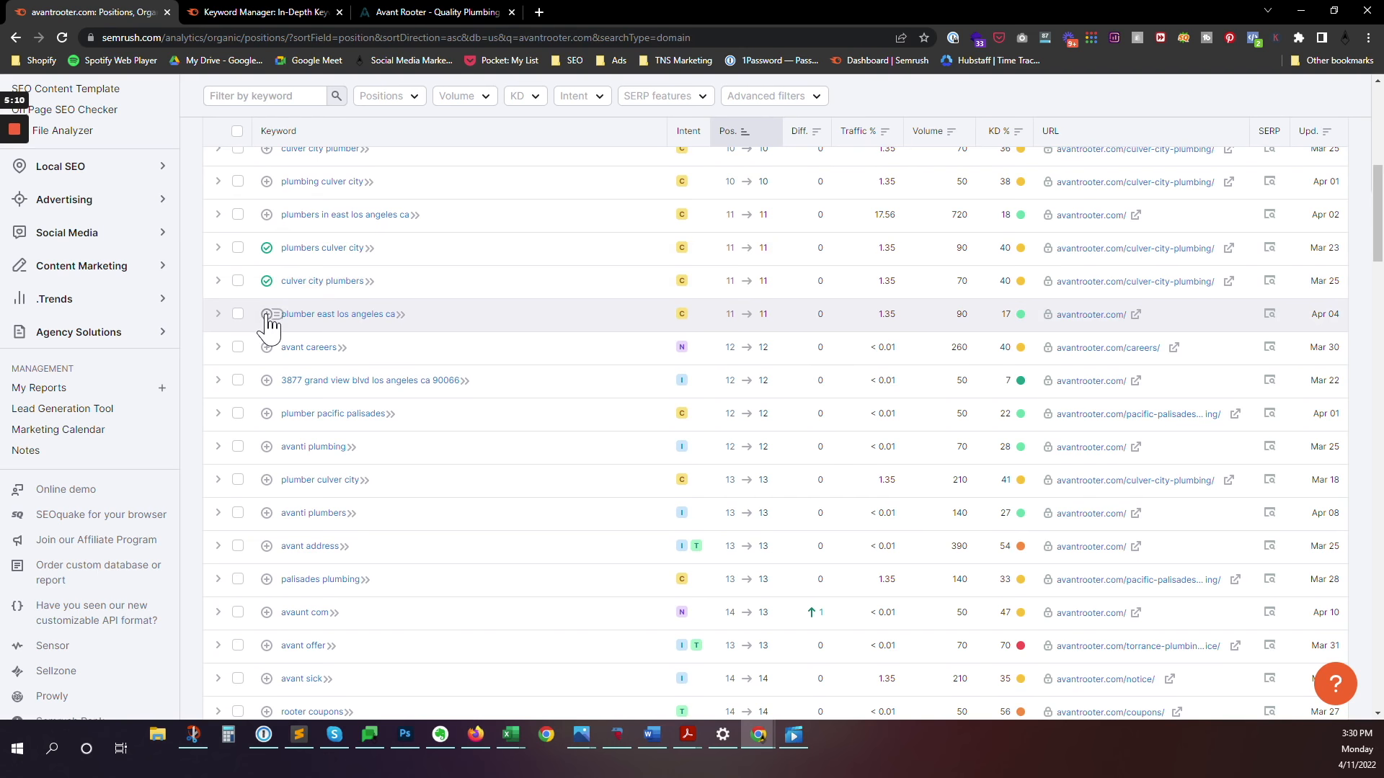
left_click(267, 315)
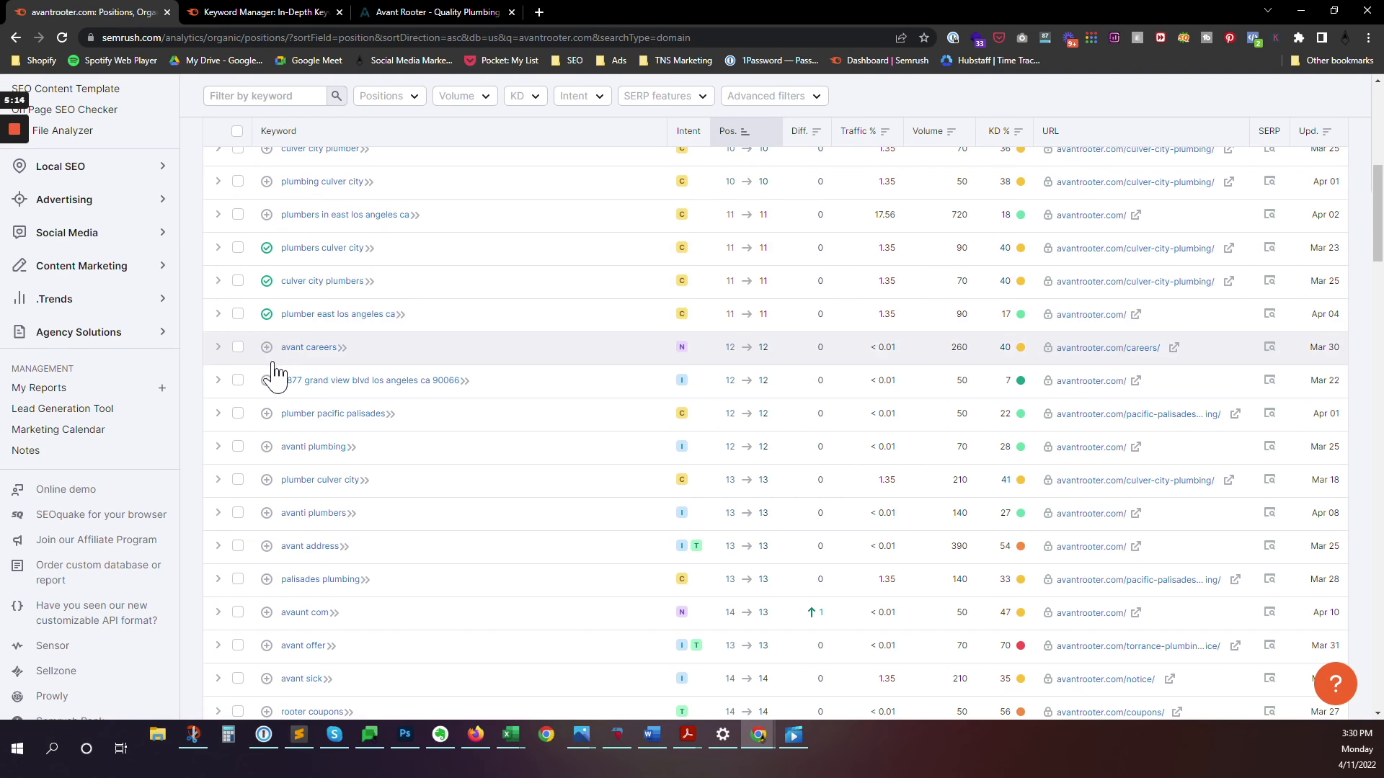
left_click(267, 414)
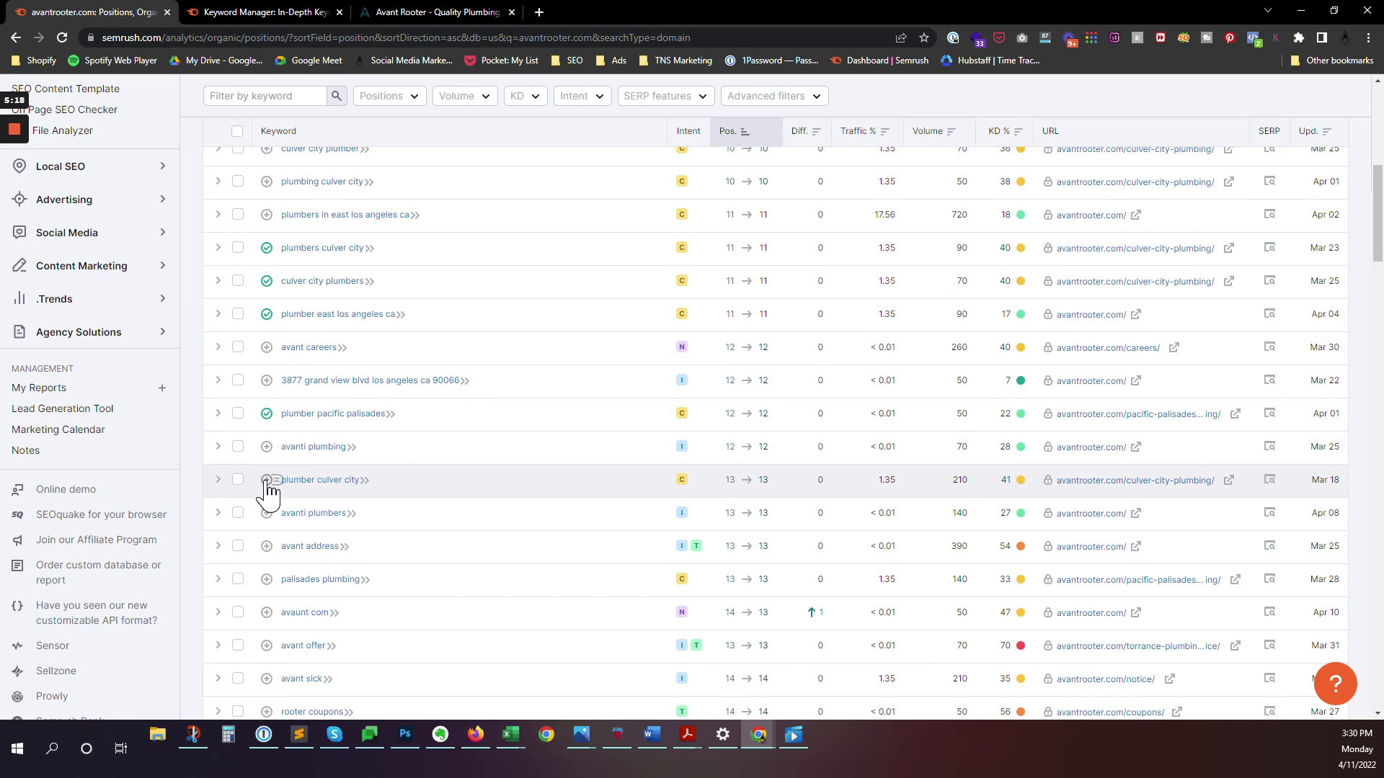
left_click(267, 480)
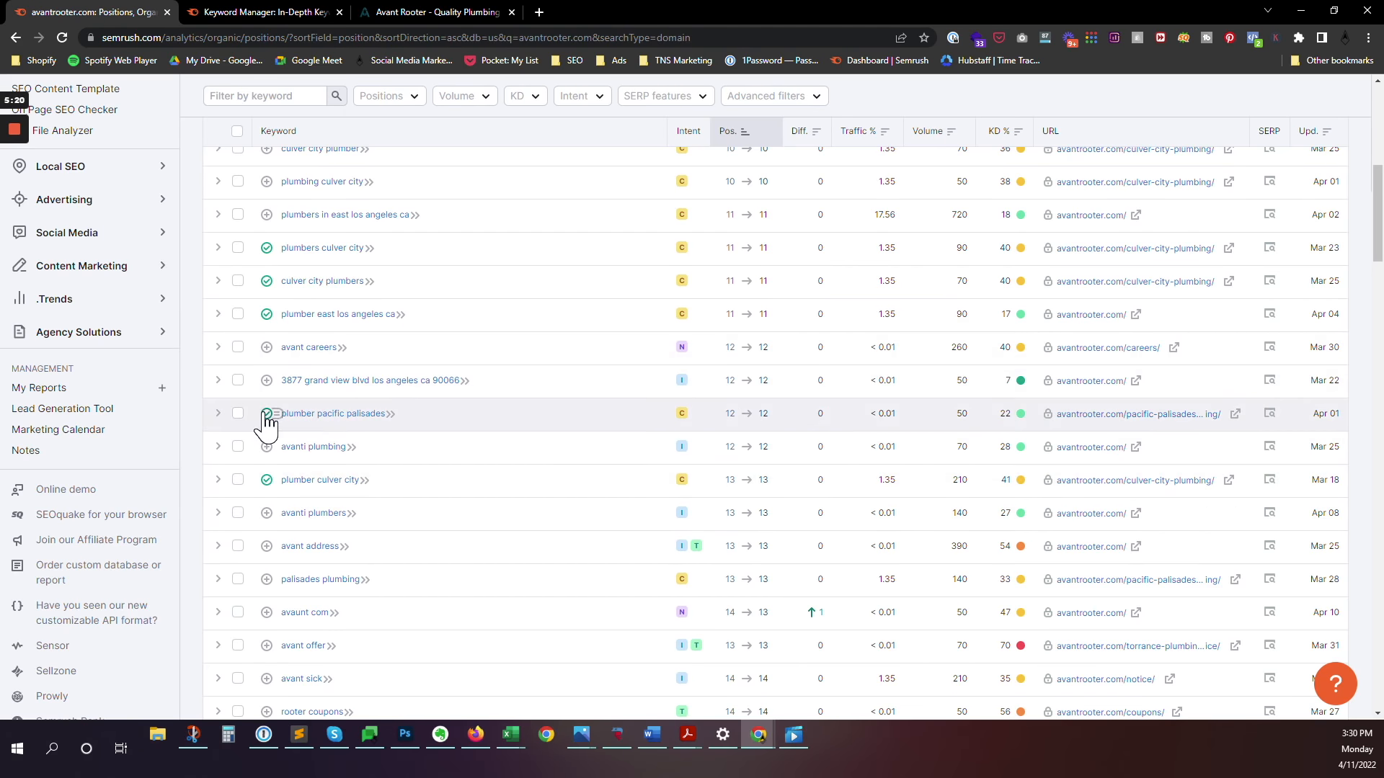
Step: Open the Avant Rooter list in Keyword Manager and reload it to check the added keywords and their metrics
left_click(280, 11)
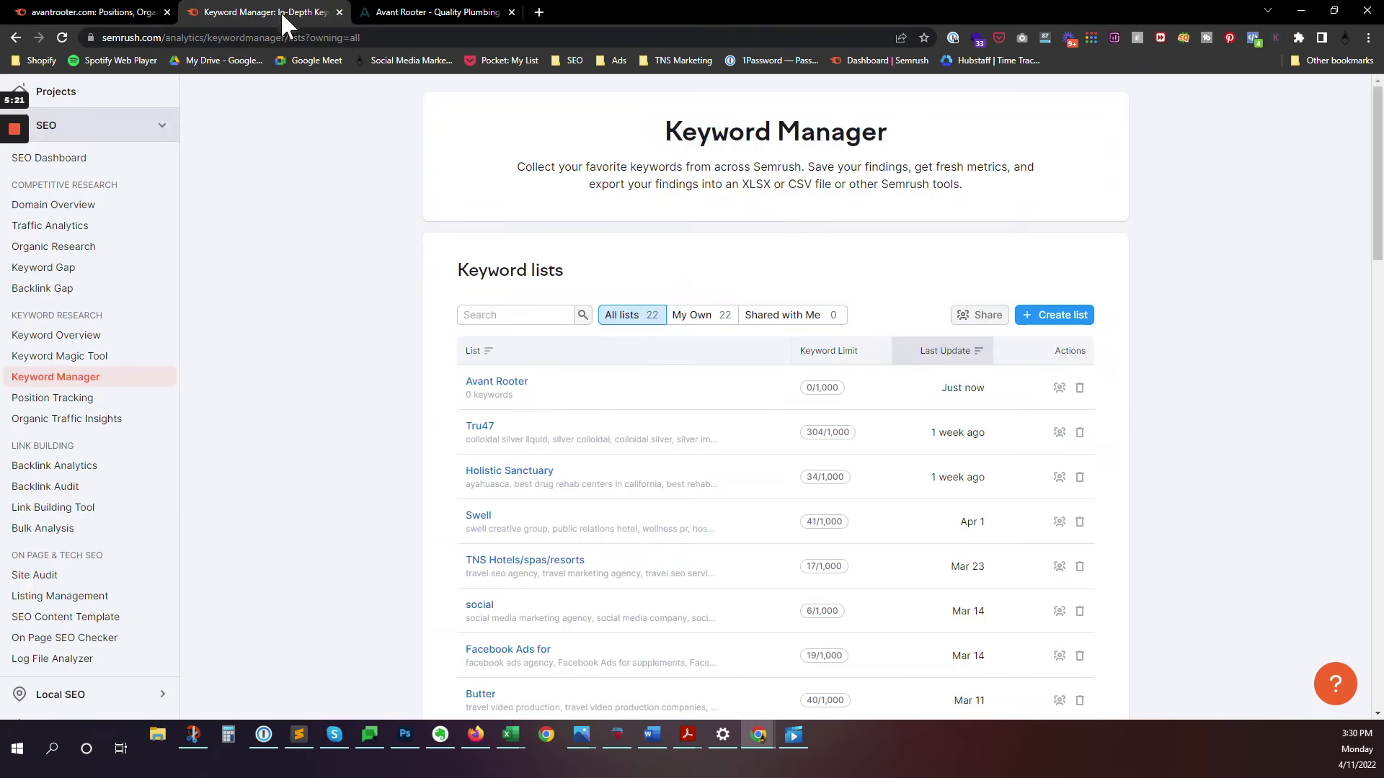
left_click(481, 389)
scroll(577, 389, "down", 5)
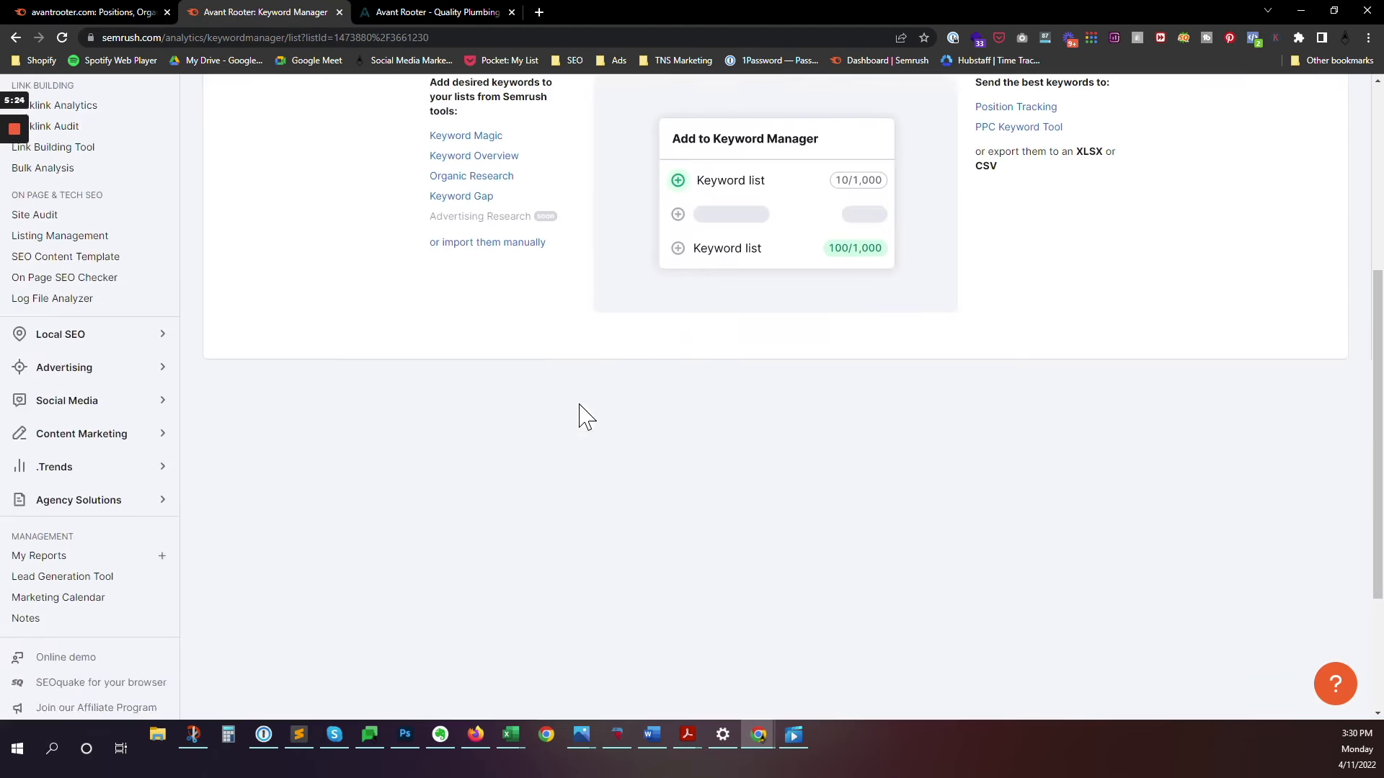
scroll(577, 414, "up", 5)
left_click(62, 33)
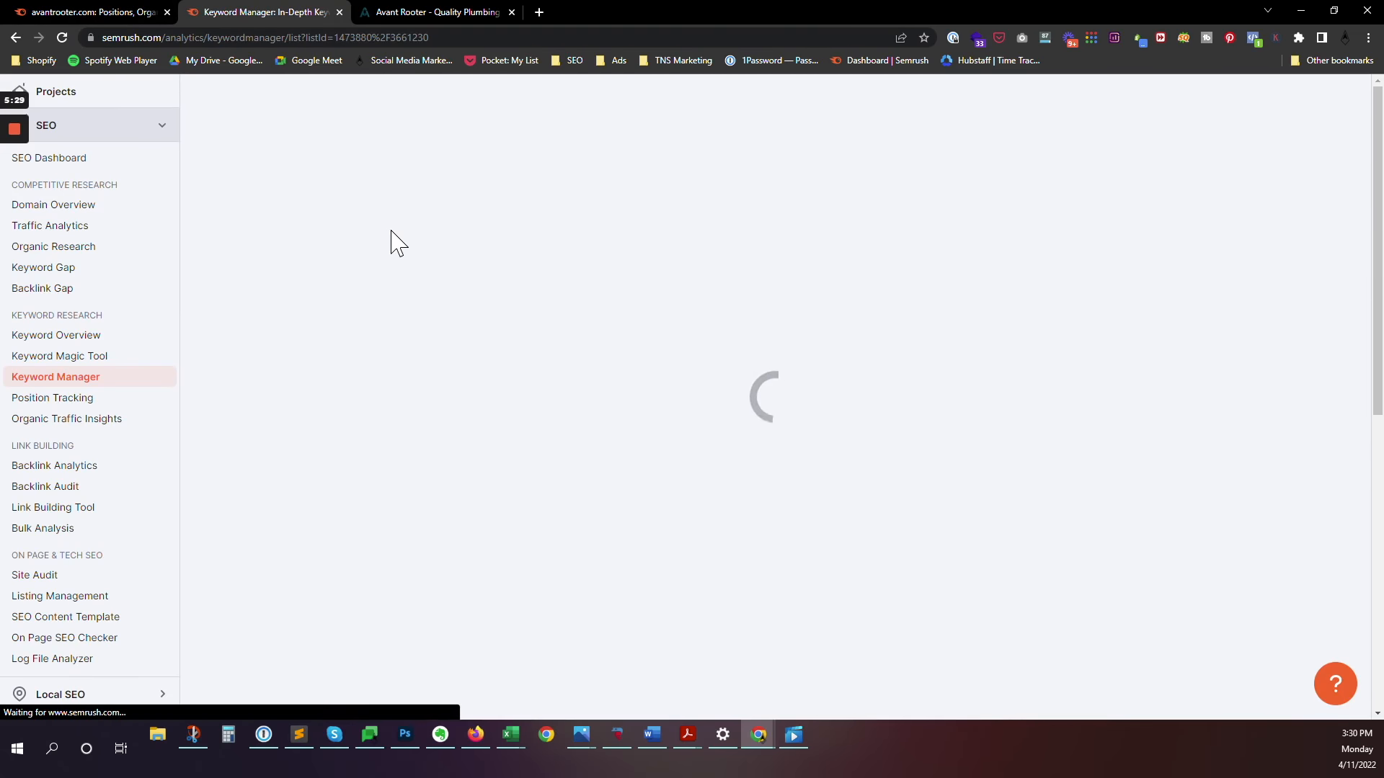
scroll(393, 247, "down", 2)
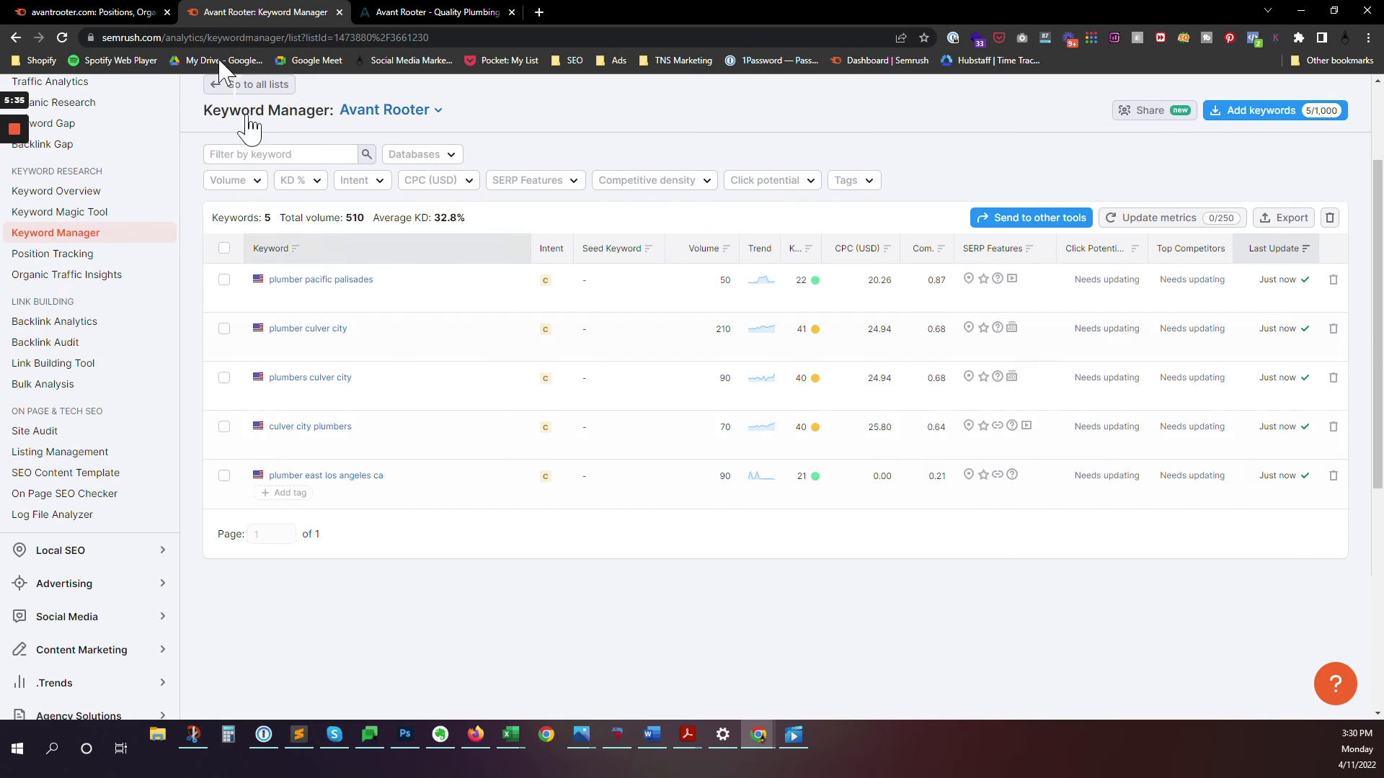
Step: Return to the positions report and add "palisades plumbing", "palos verdes plumber" and "plumber palos verdes" to the Avant Rooter list
left_click(83, 14)
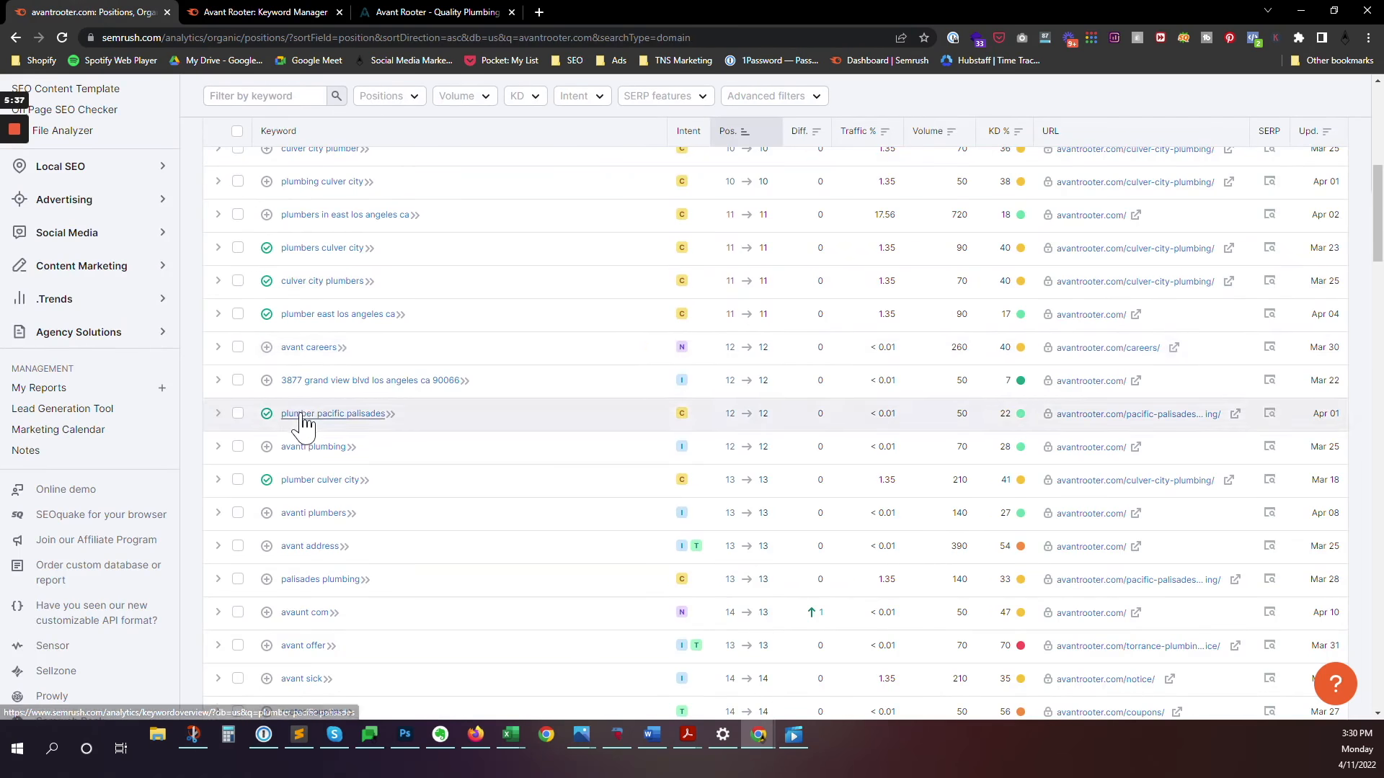
scroll(301, 429, "down", 2)
scroll(274, 392, "down", 2)
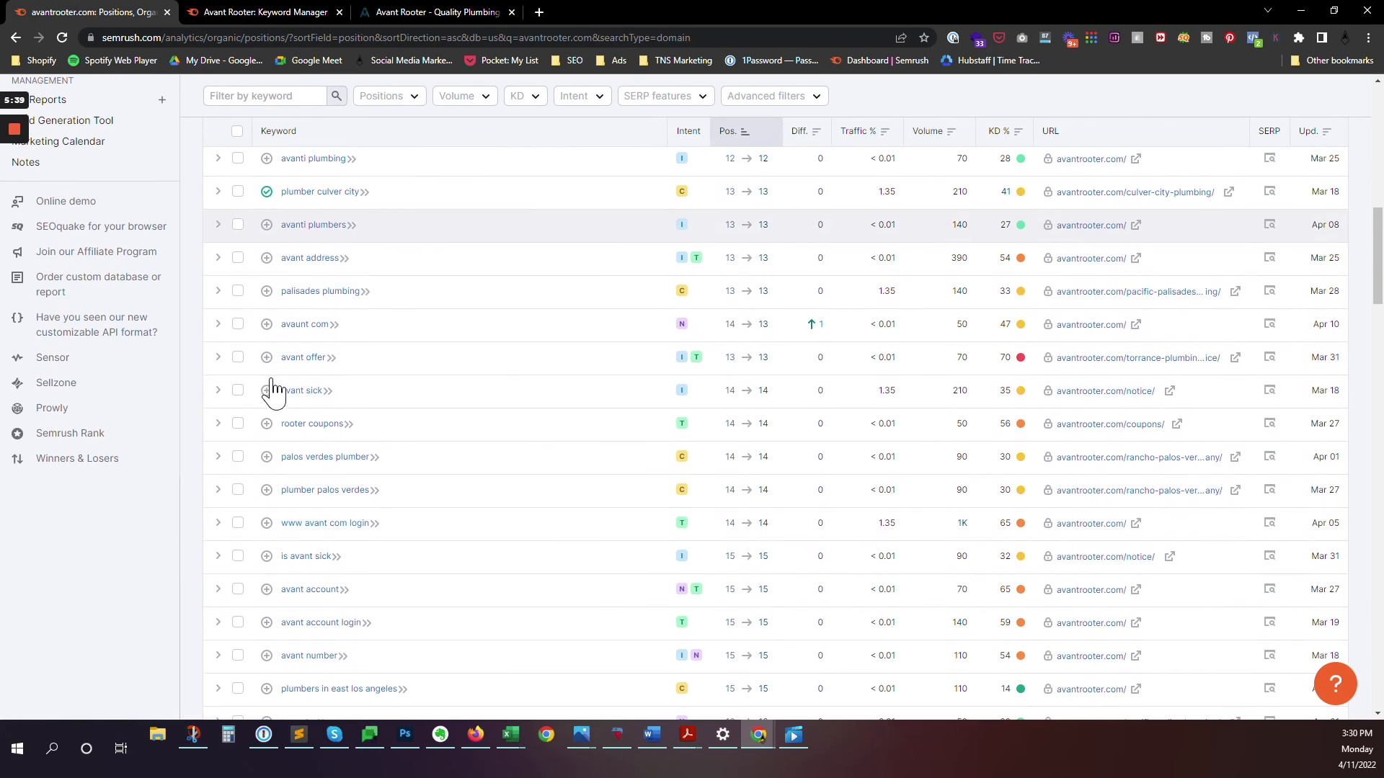
left_click(238, 291)
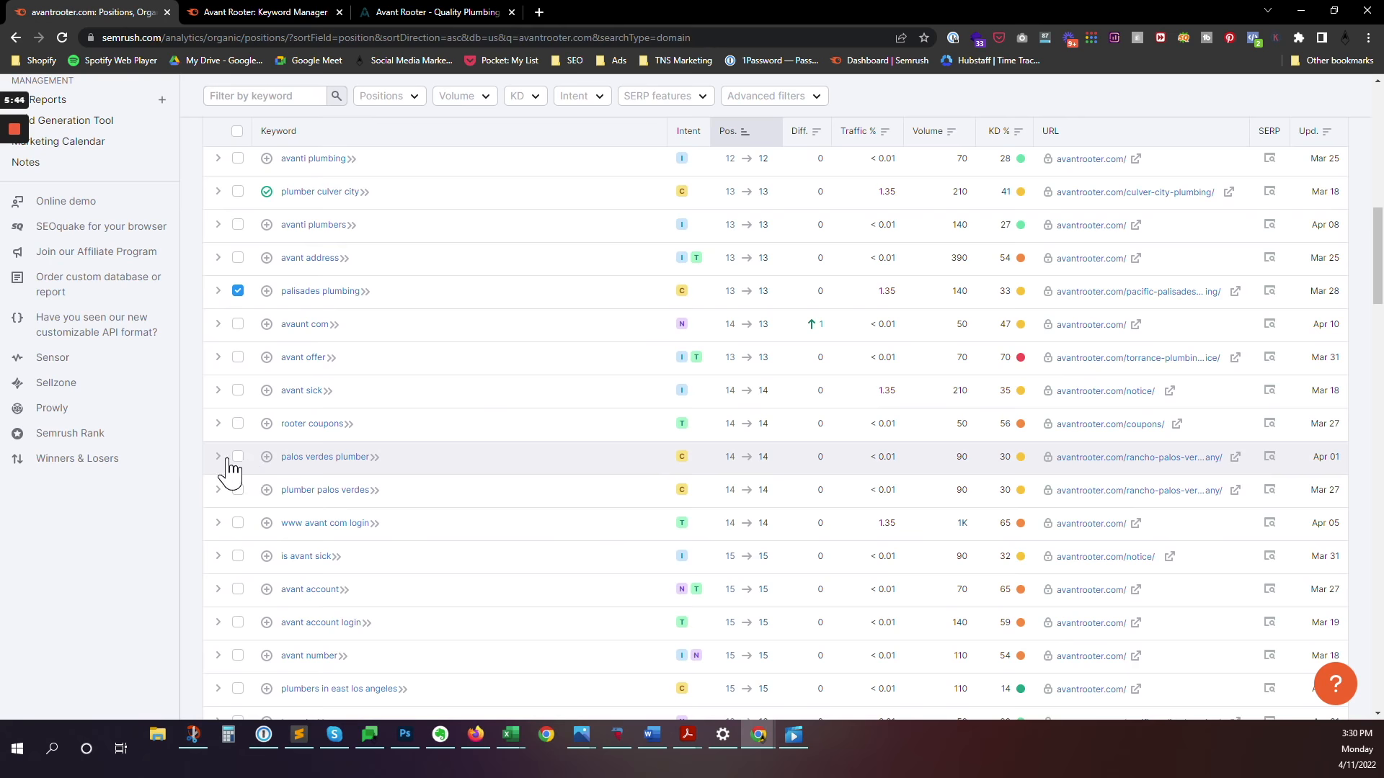
left_click(266, 291)
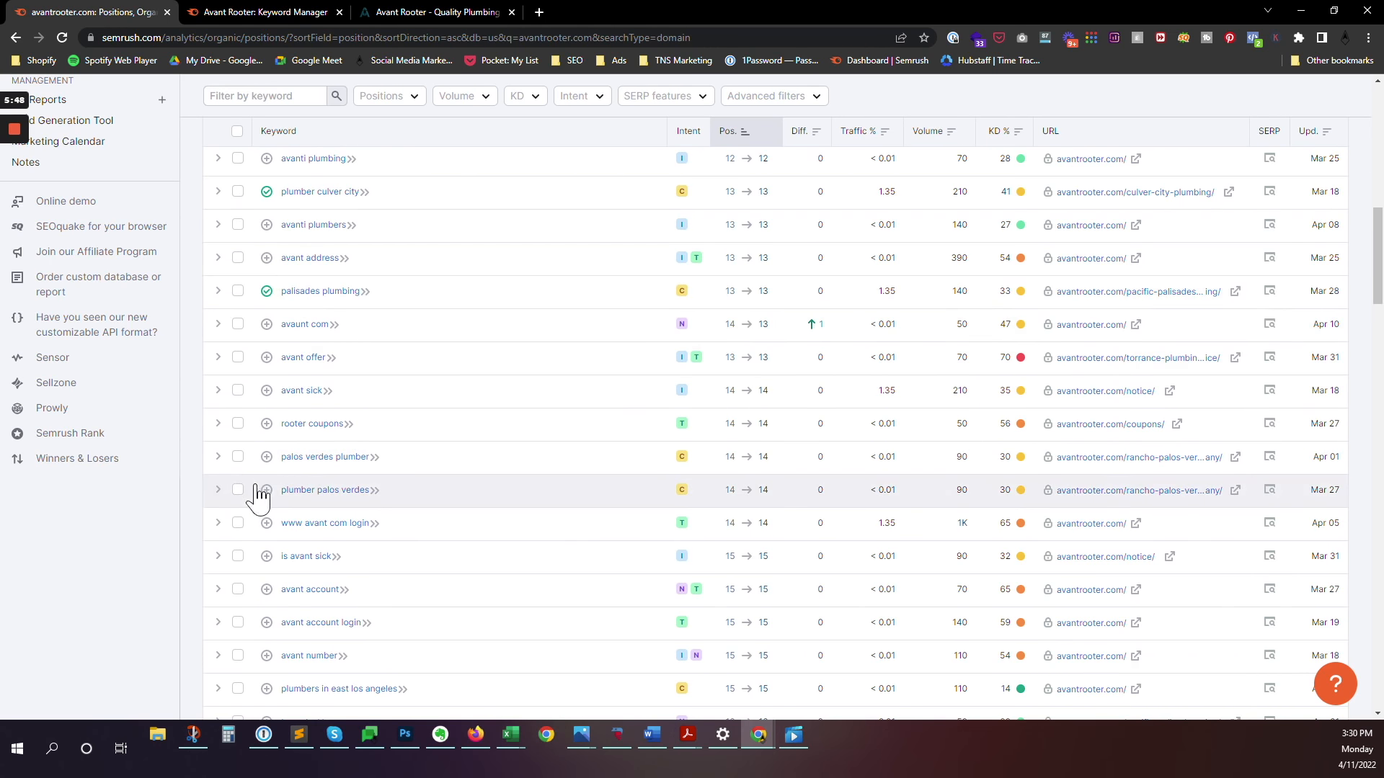
left_click(267, 458)
left_click(266, 490)
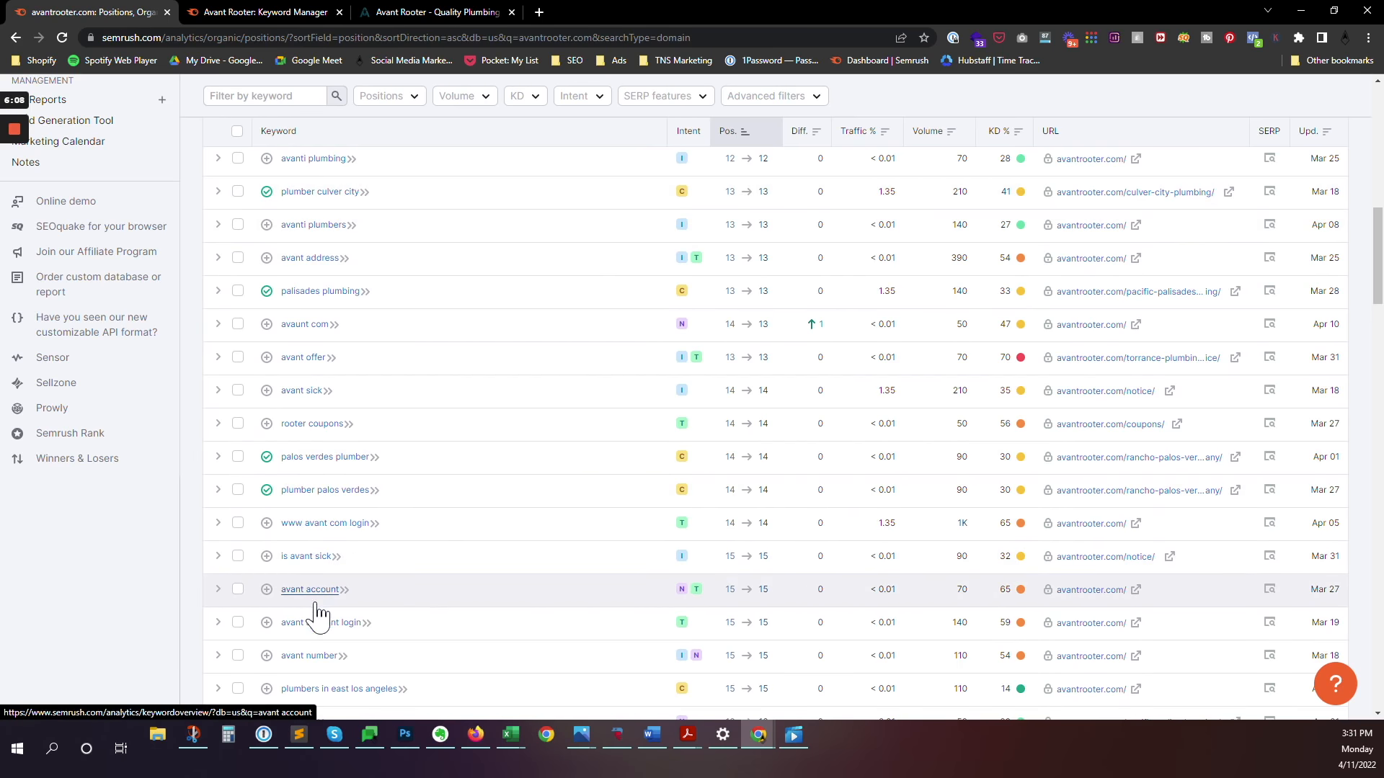
Step: Add "plumbers in east los angeles", "rooter service los angeles", "venice plumbing" and "palisades plumbing pacific palisades" to the Avant Rooter list
scroll(303, 581, "down", 2)
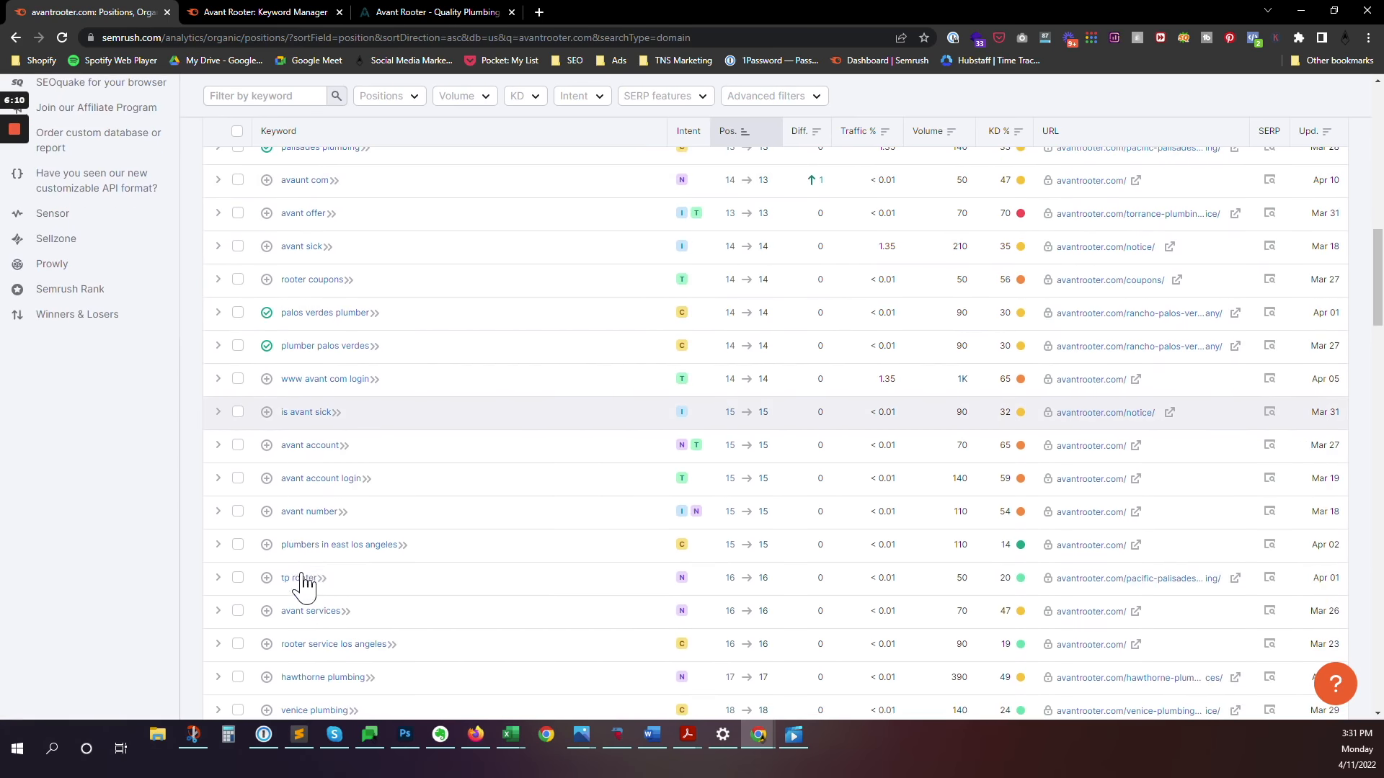
scroll(300, 458, "down", 1)
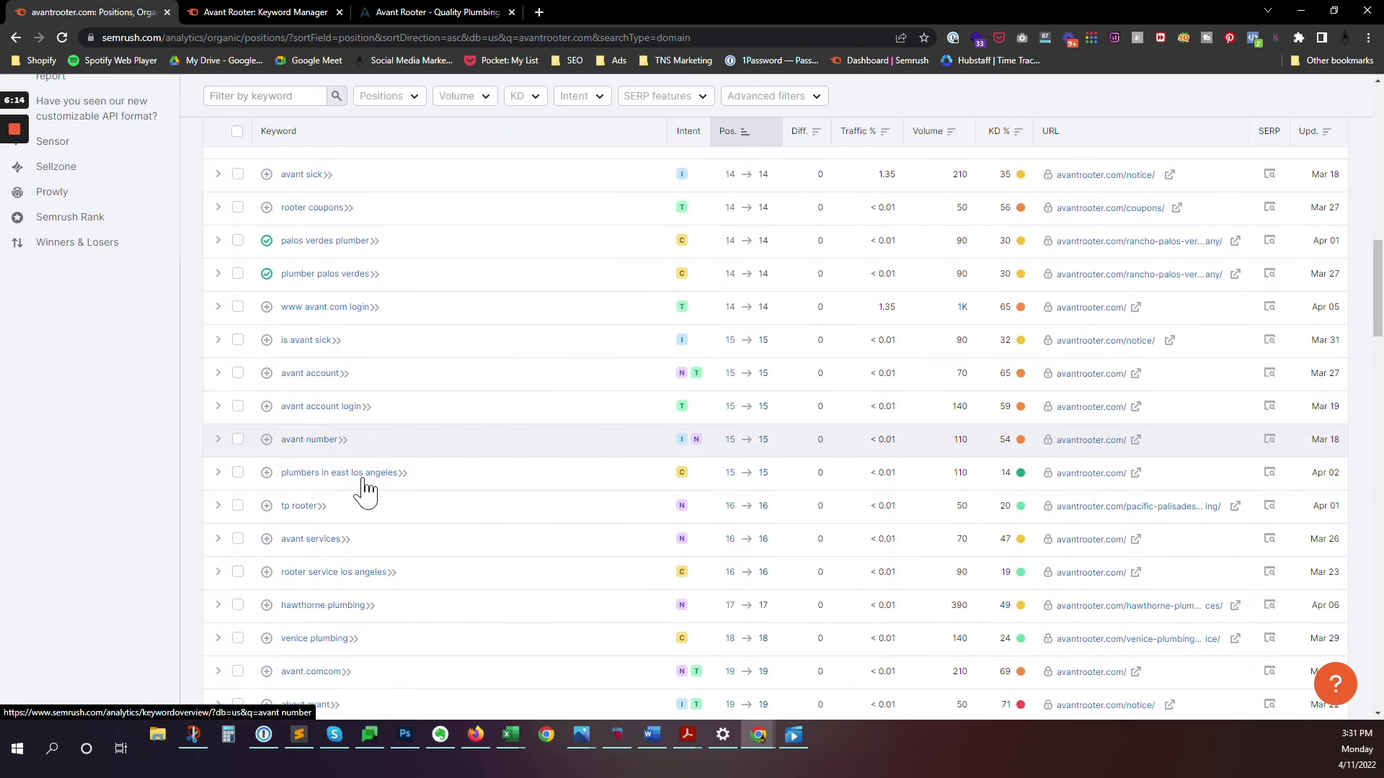
left_click(266, 473)
scroll(266, 476, "down", 2)
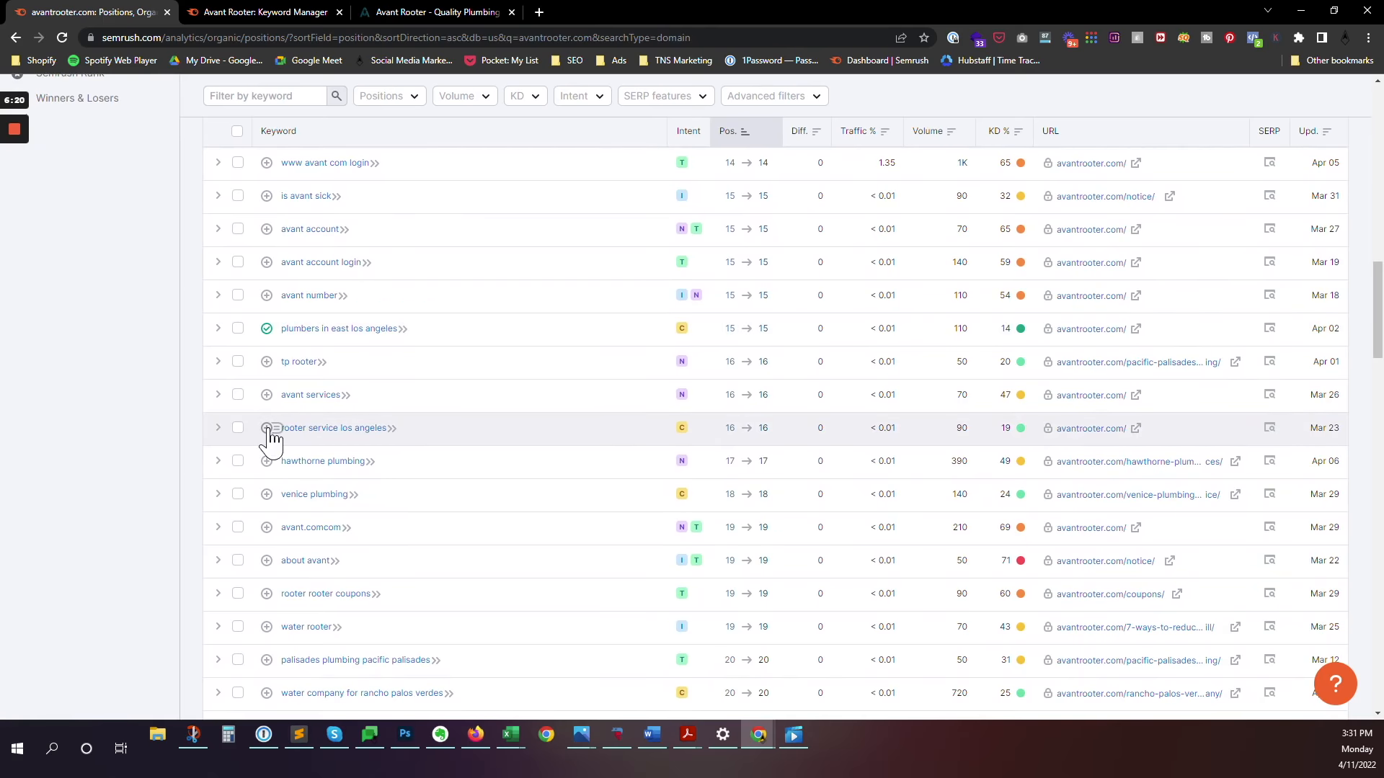
left_click(267, 428)
left_click(266, 494)
scroll(360, 475, "down", 2)
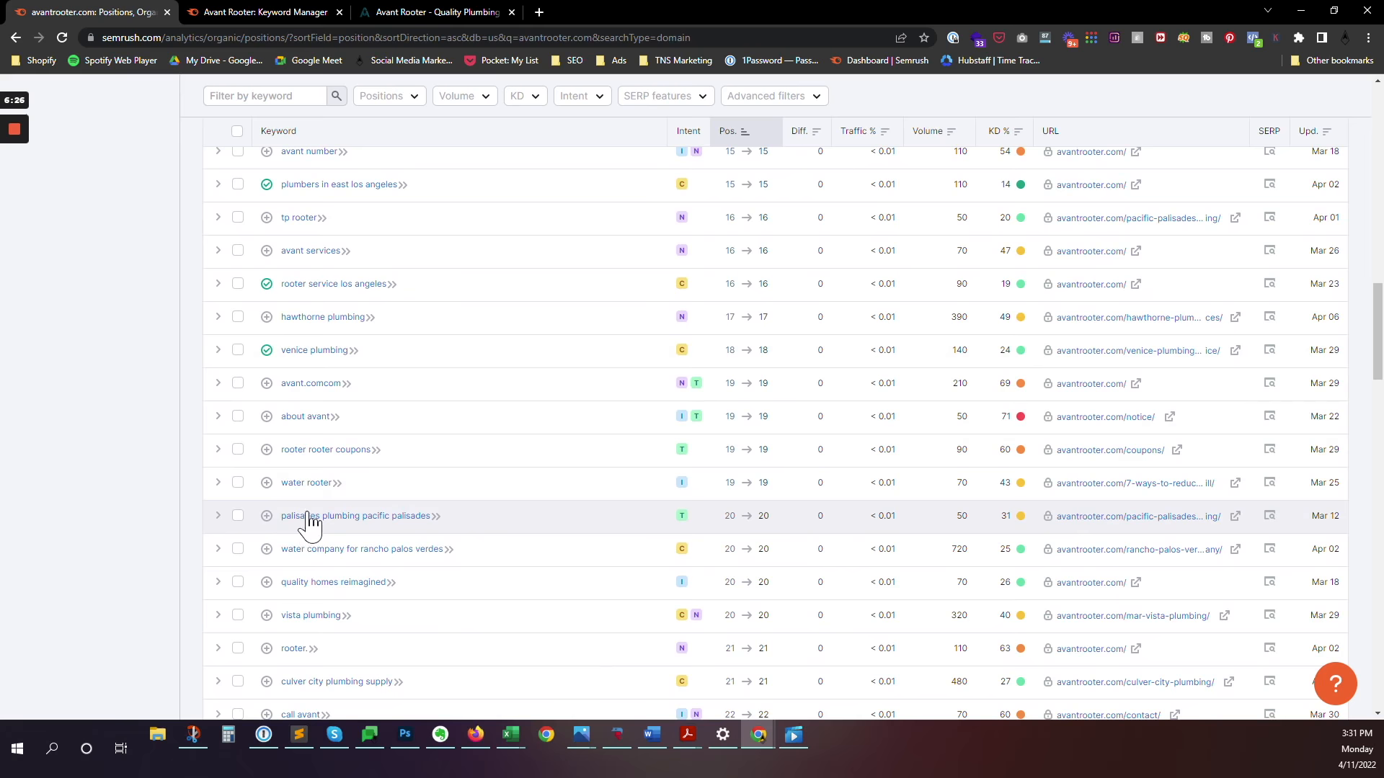
left_click(266, 516)
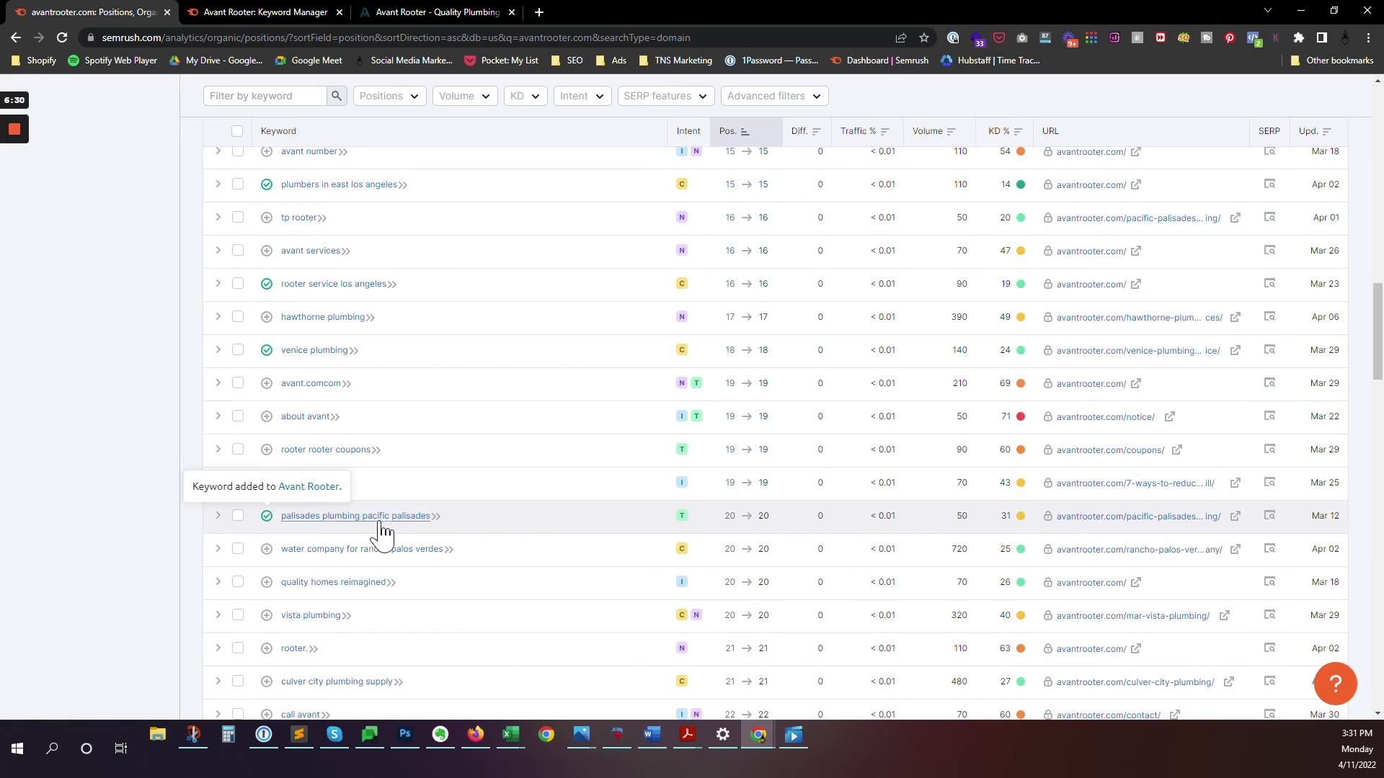
scroll(378, 530, "down", 2)
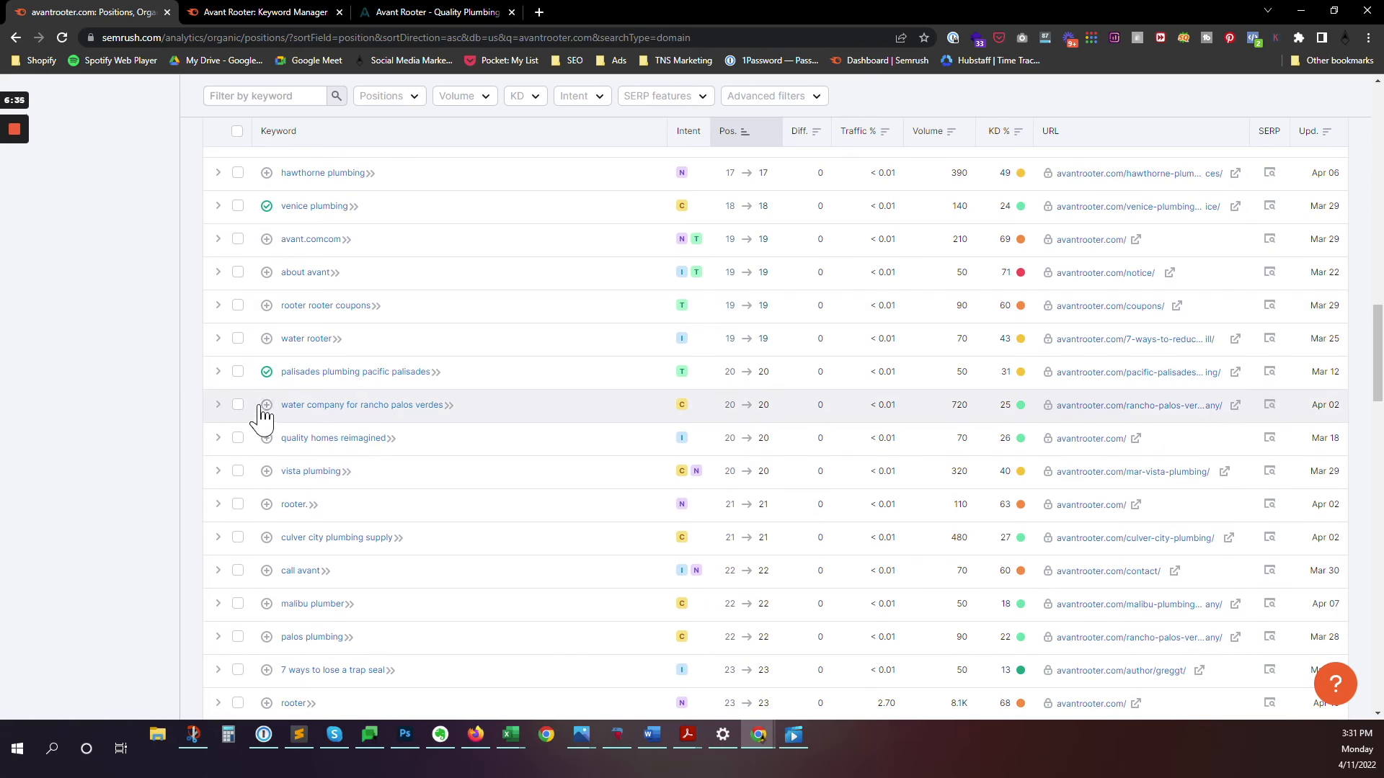
Step: Add "culver city plumbing supply", "malibu plumber" and "palos plumbing" to the Avant Rooter list
left_click(266, 537)
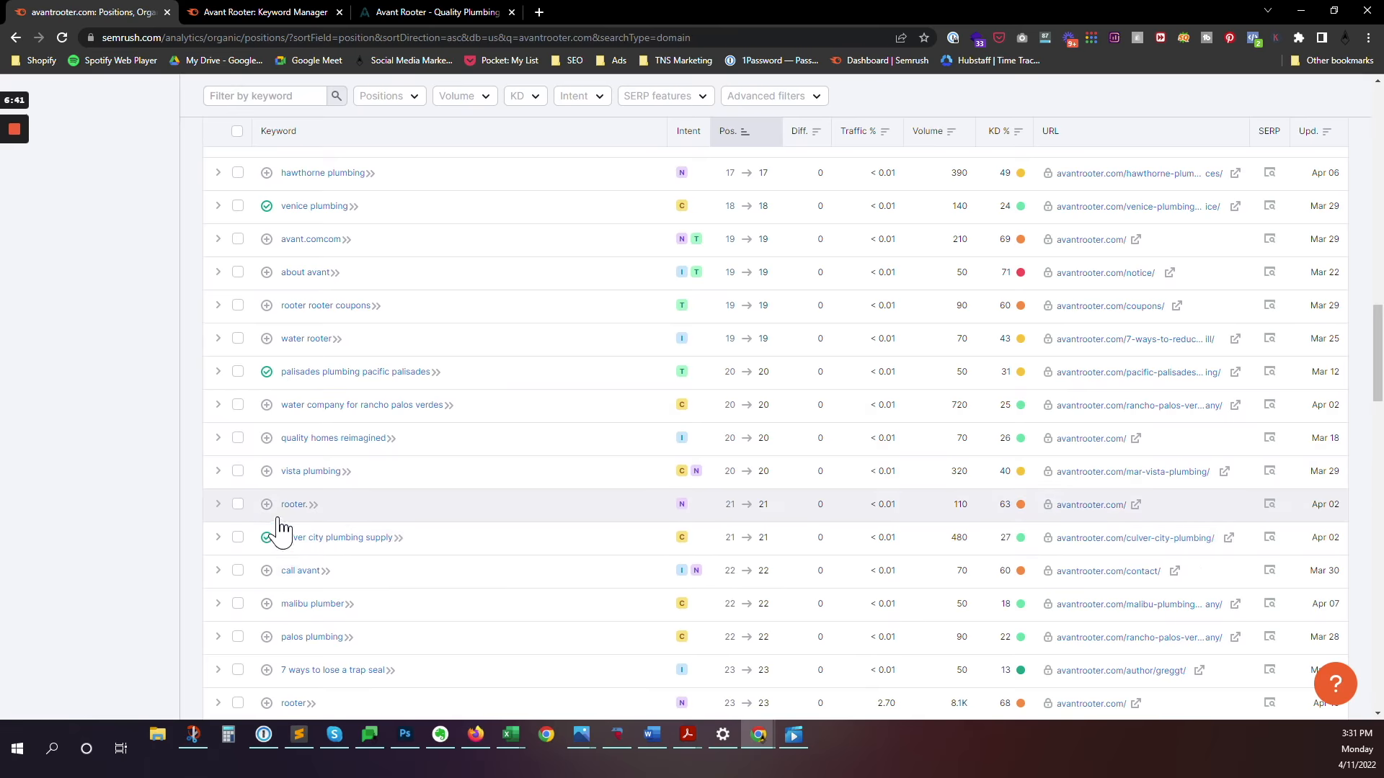
scroll(272, 519, "down", 2)
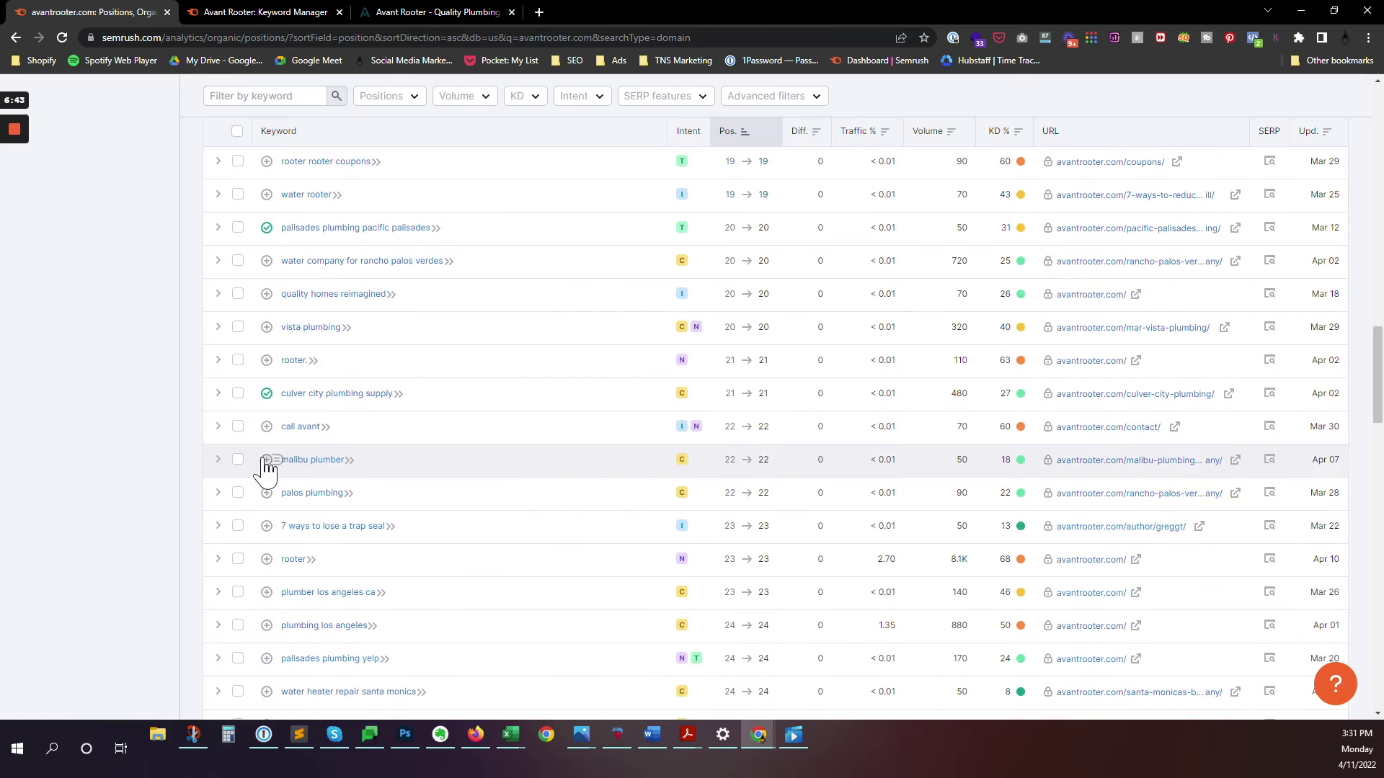
left_click(267, 461)
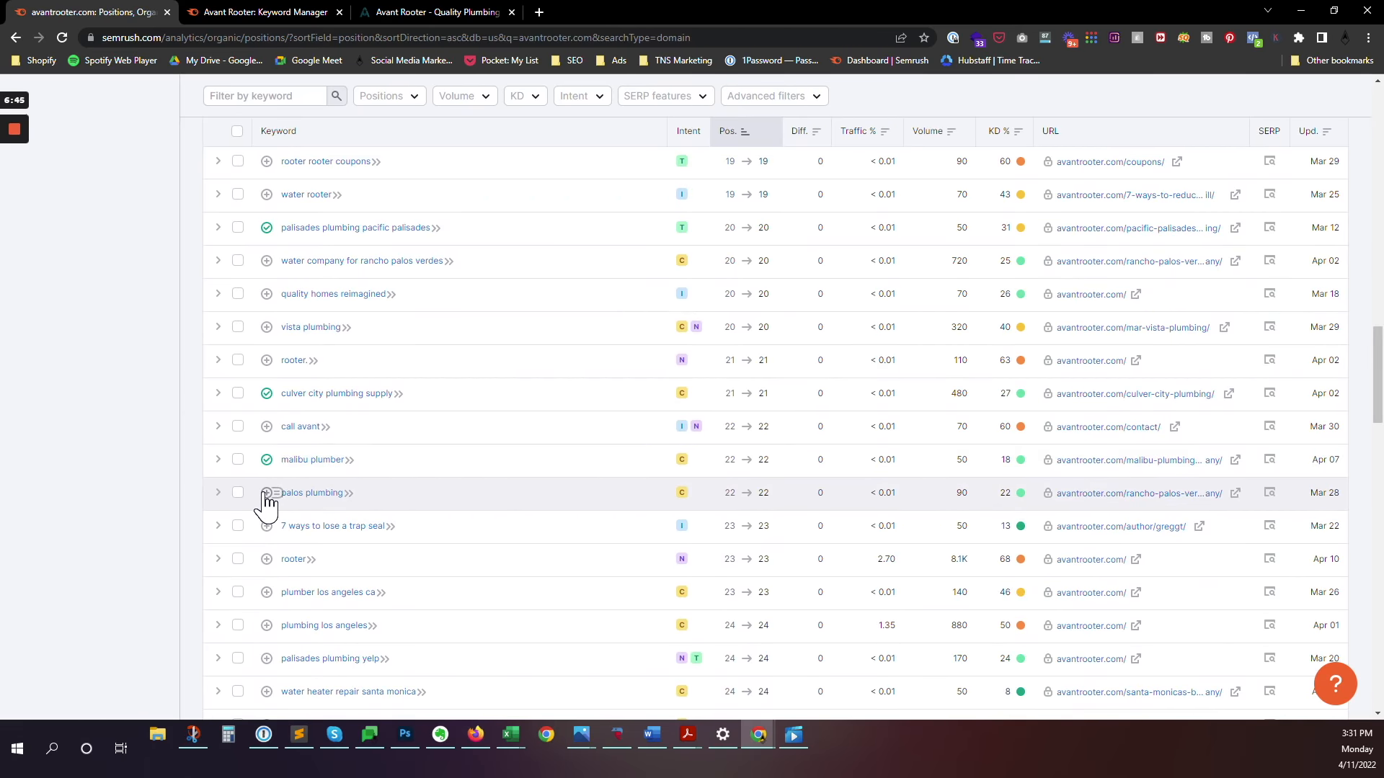
left_click(272, 494)
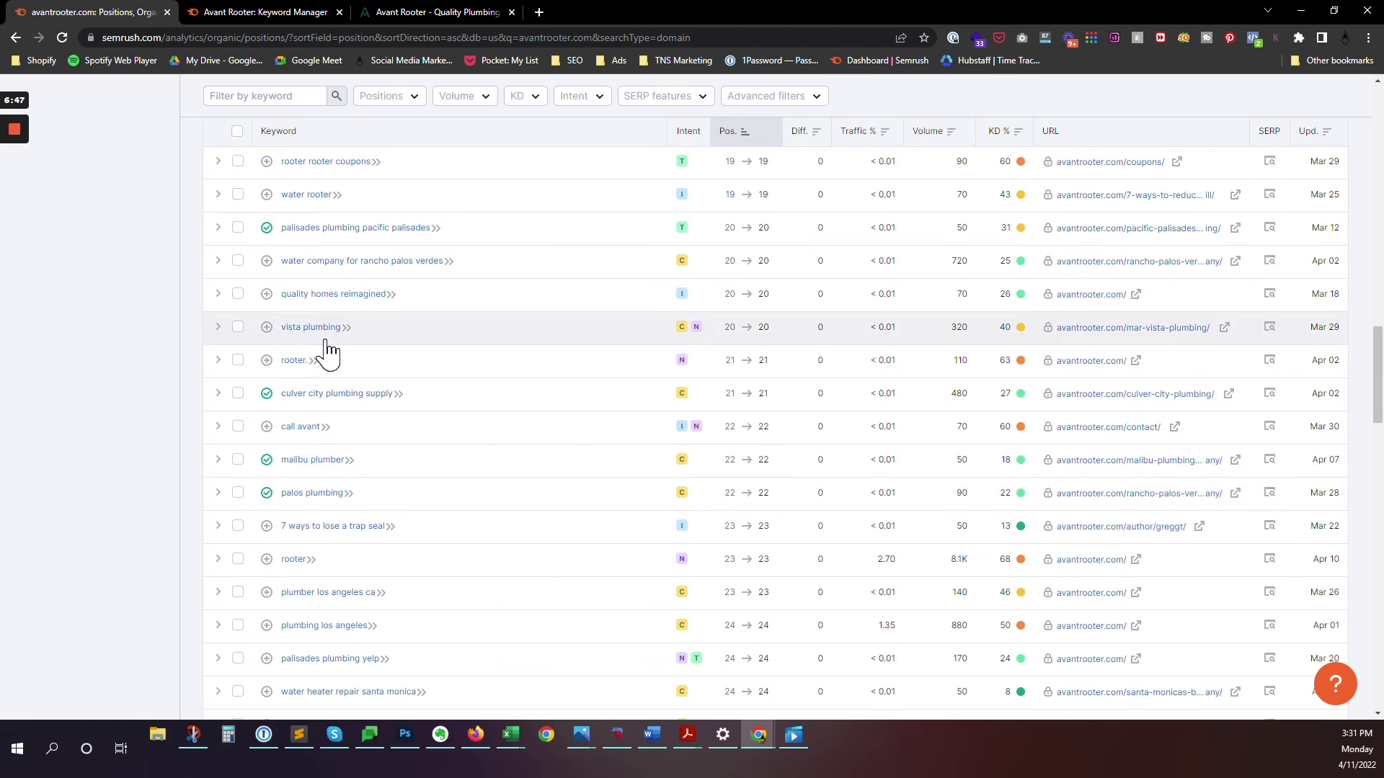
Step: Add "plumber los angeles ca", "plumbing los angeles", "water heater repair santa monica" and "plumbing services santa monica" to the Avant Rooter list
scroll(328, 425, "down", 2)
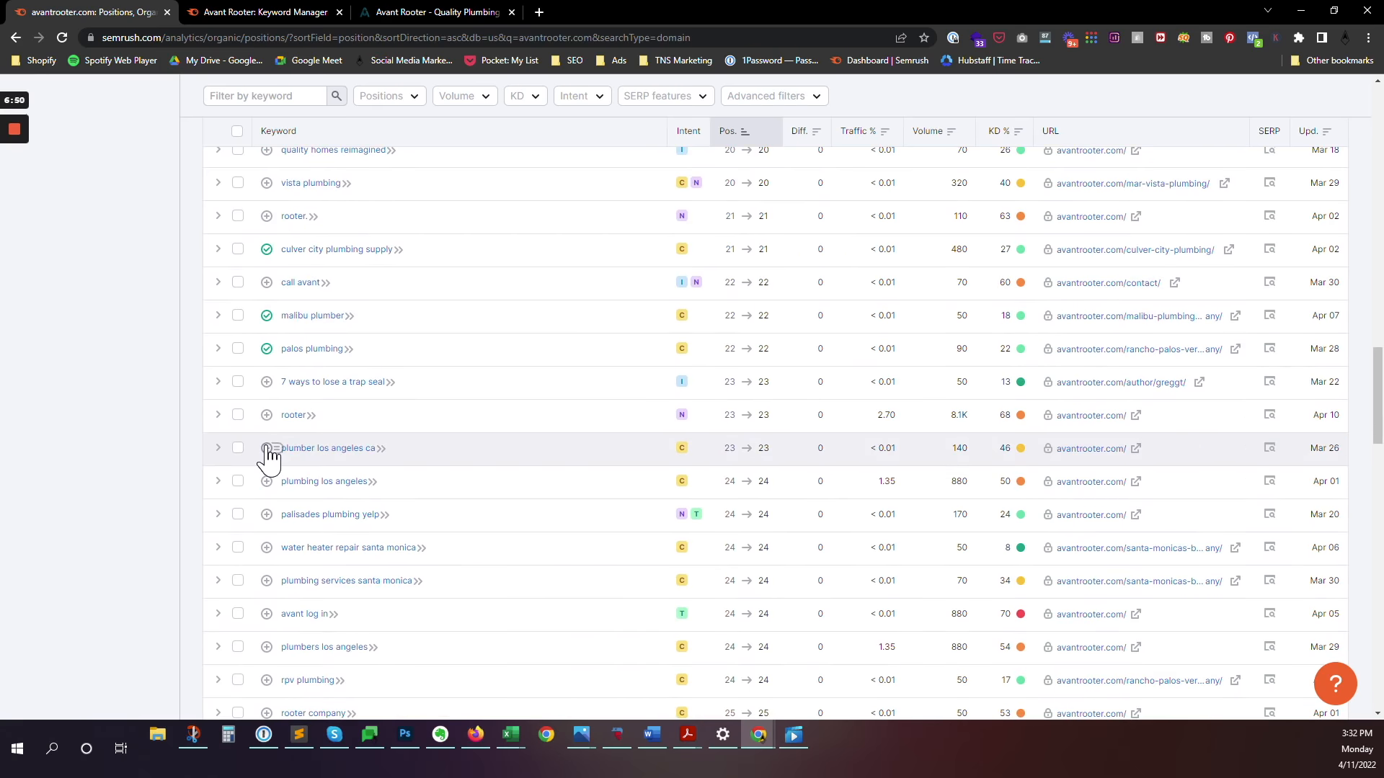
left_click(266, 448)
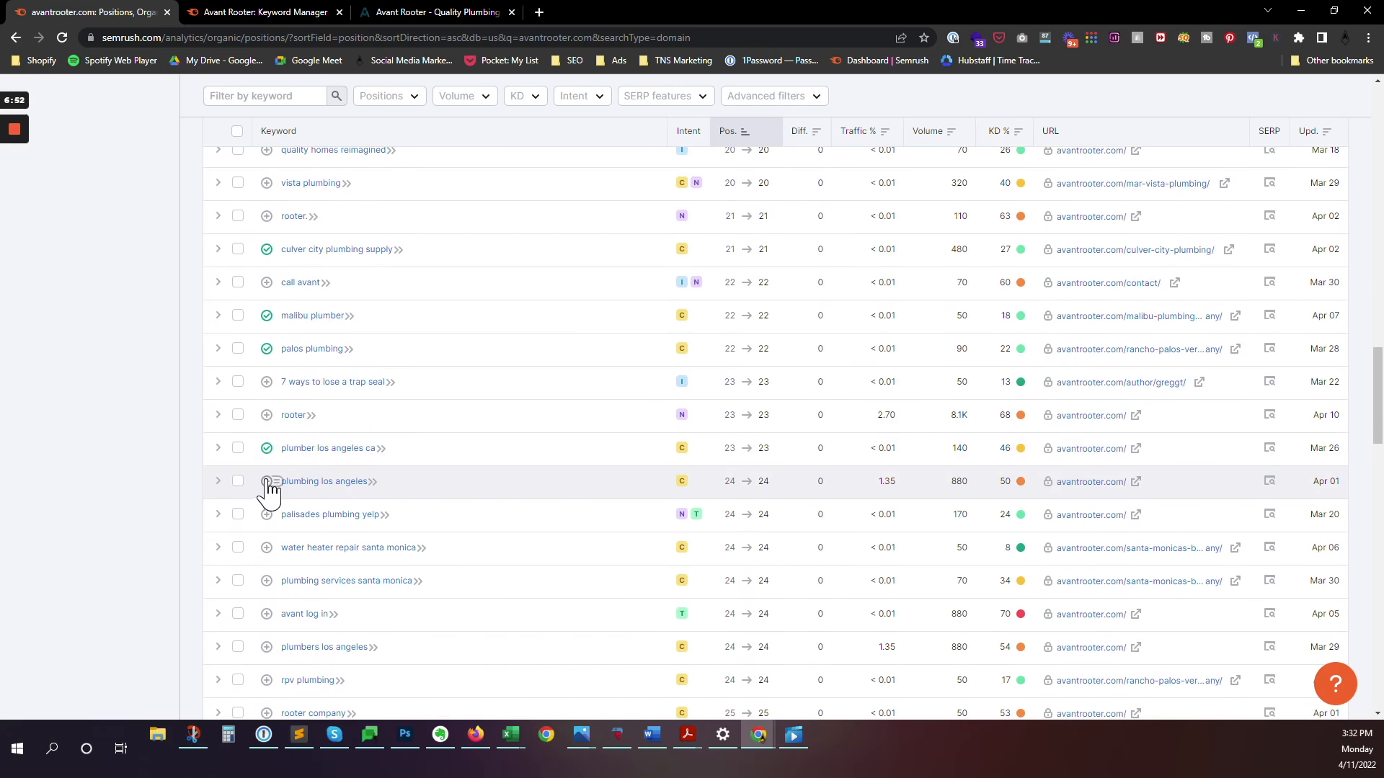
left_click(267, 481)
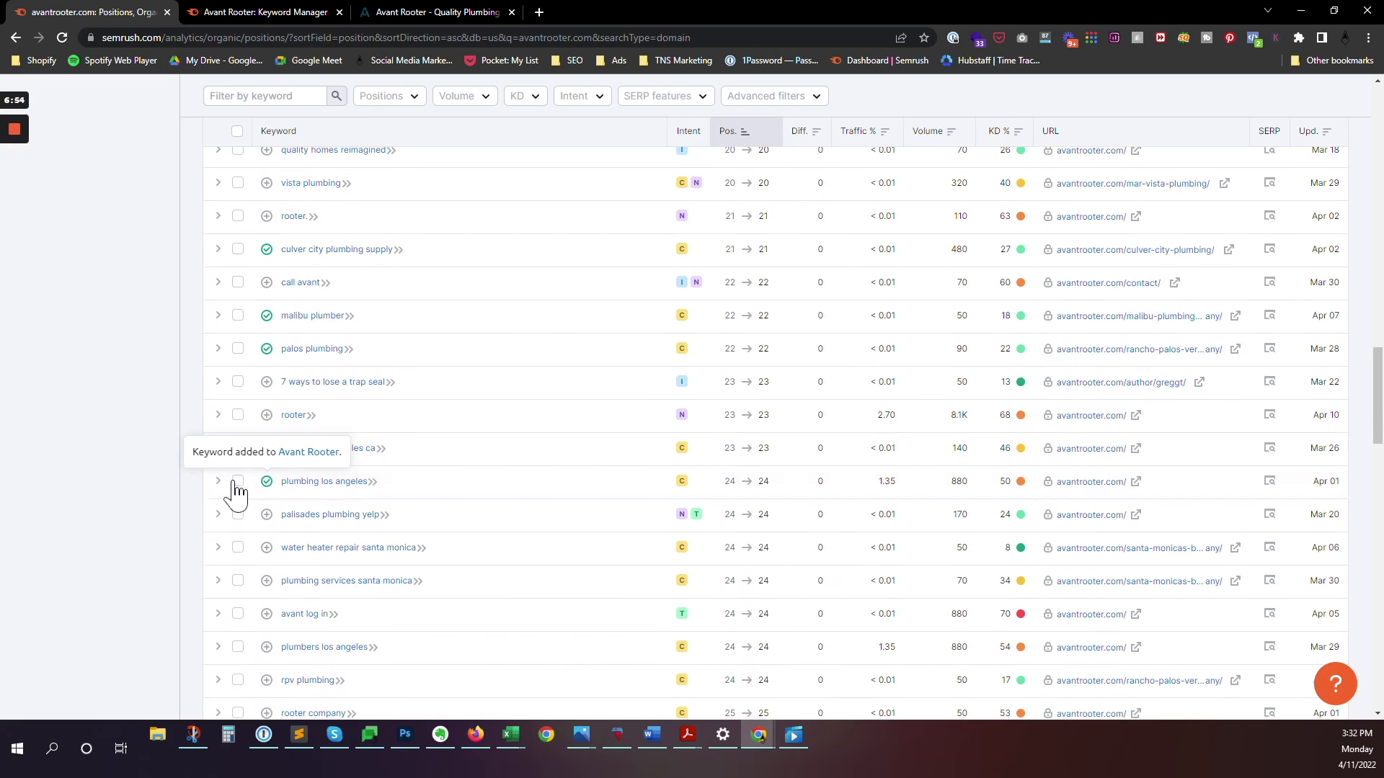
left_click(267, 549)
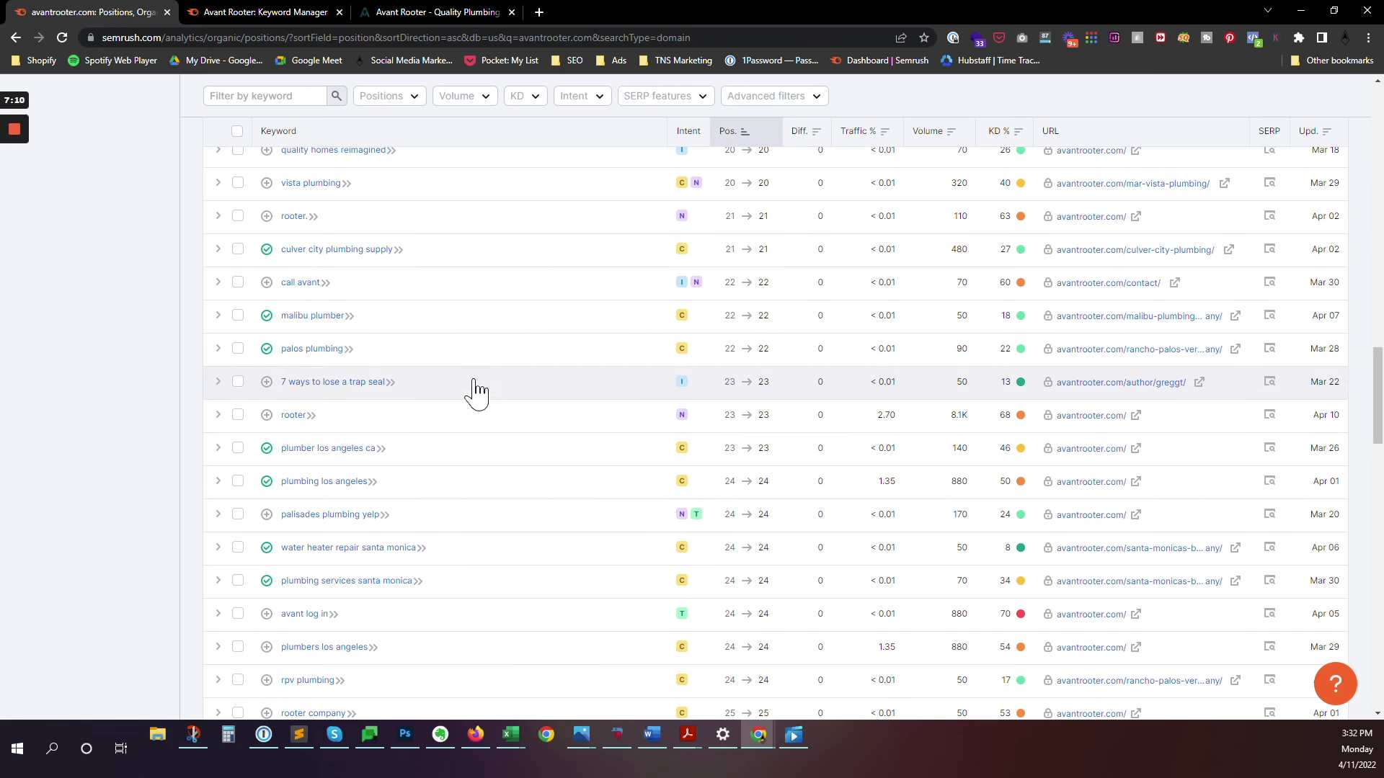
Step: Reload the Avant Rooter list in Keyword Manager and sort its keywords by highest volume
left_click(288, 11)
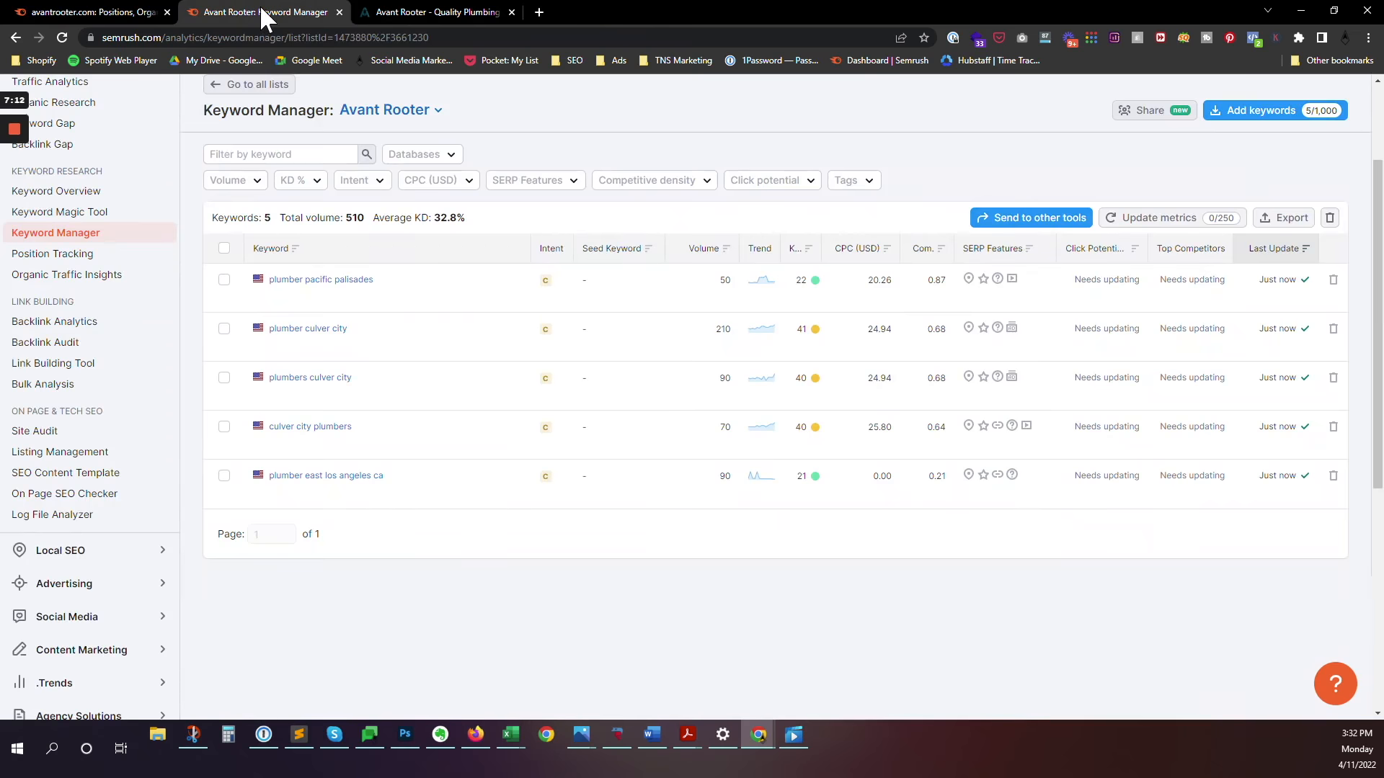
left_click(62, 37)
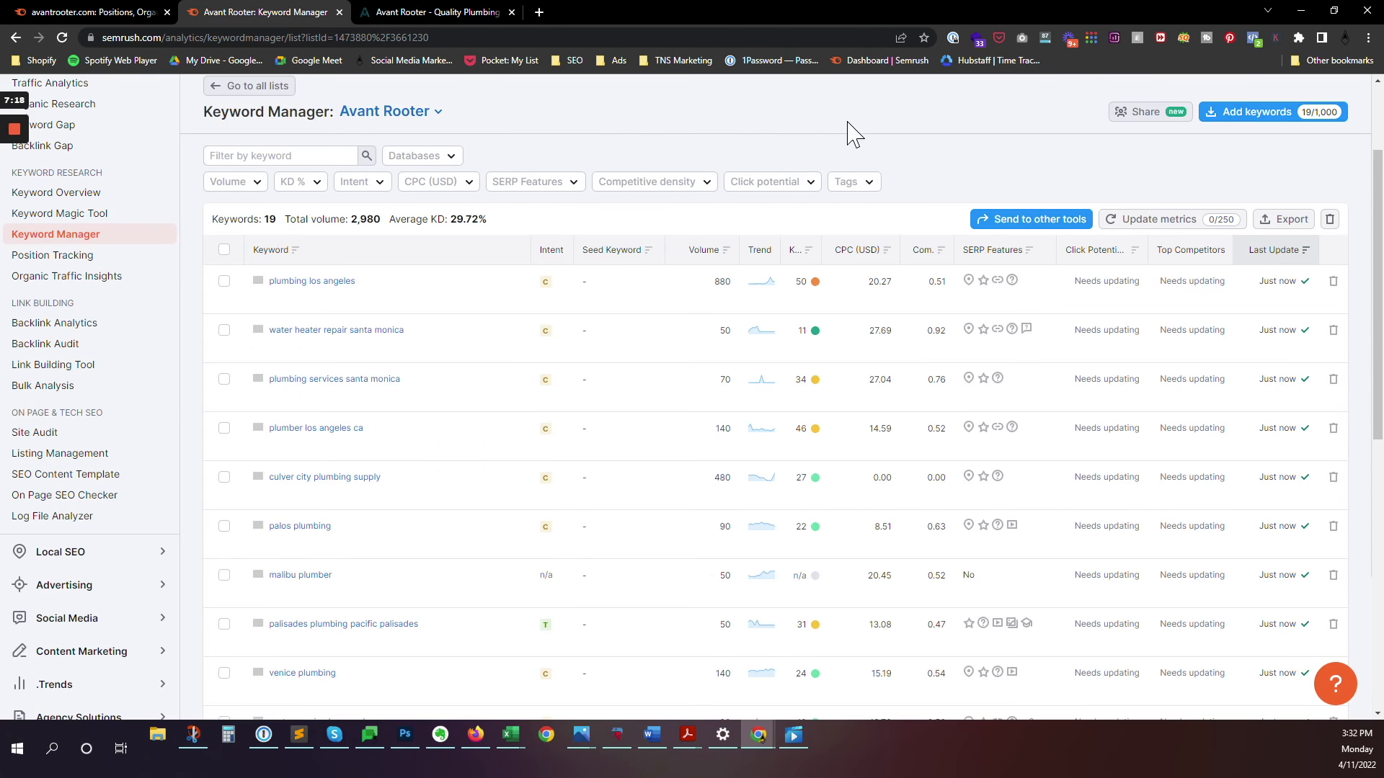
left_click(701, 253)
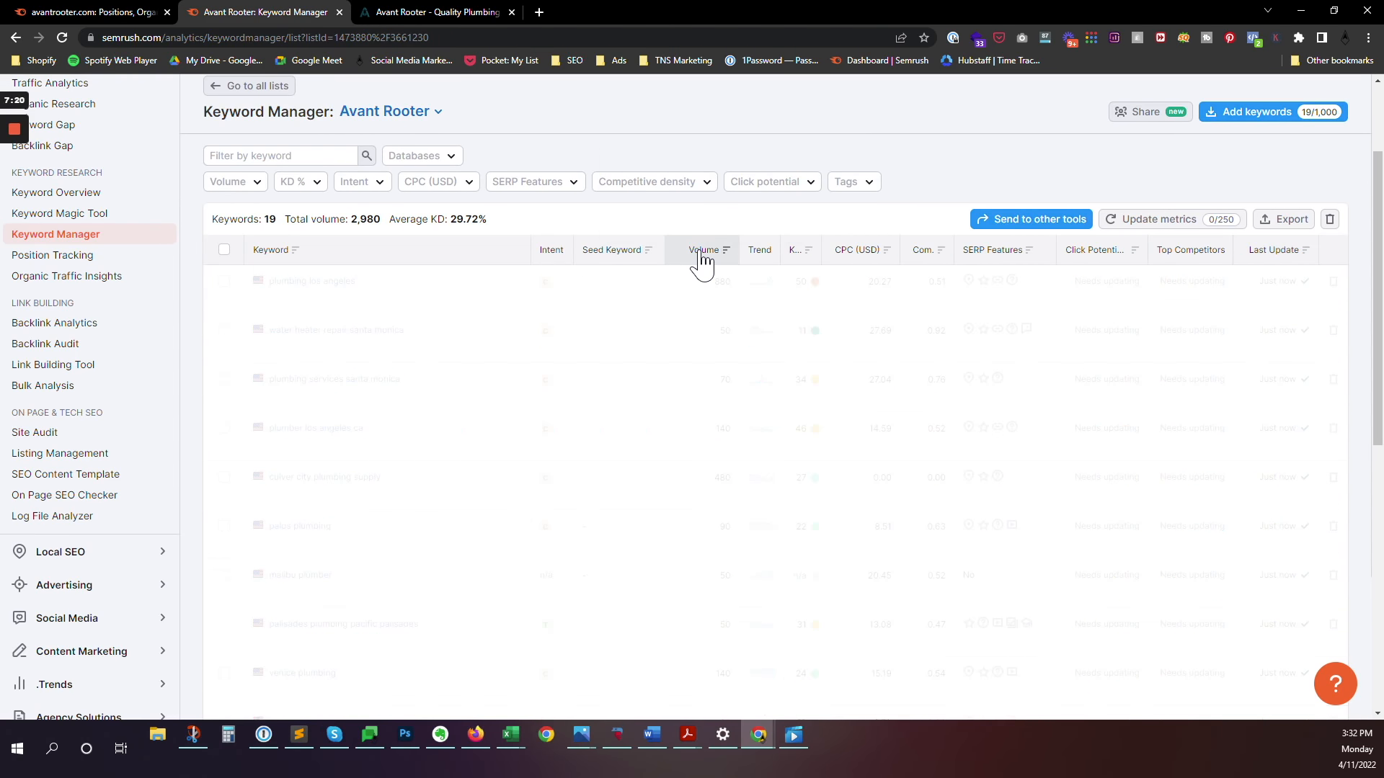
Step: Review the volume and difficulty of the keywords in the Avant Rooter list to choose one for competitor research
scroll(701, 288, "down", 2)
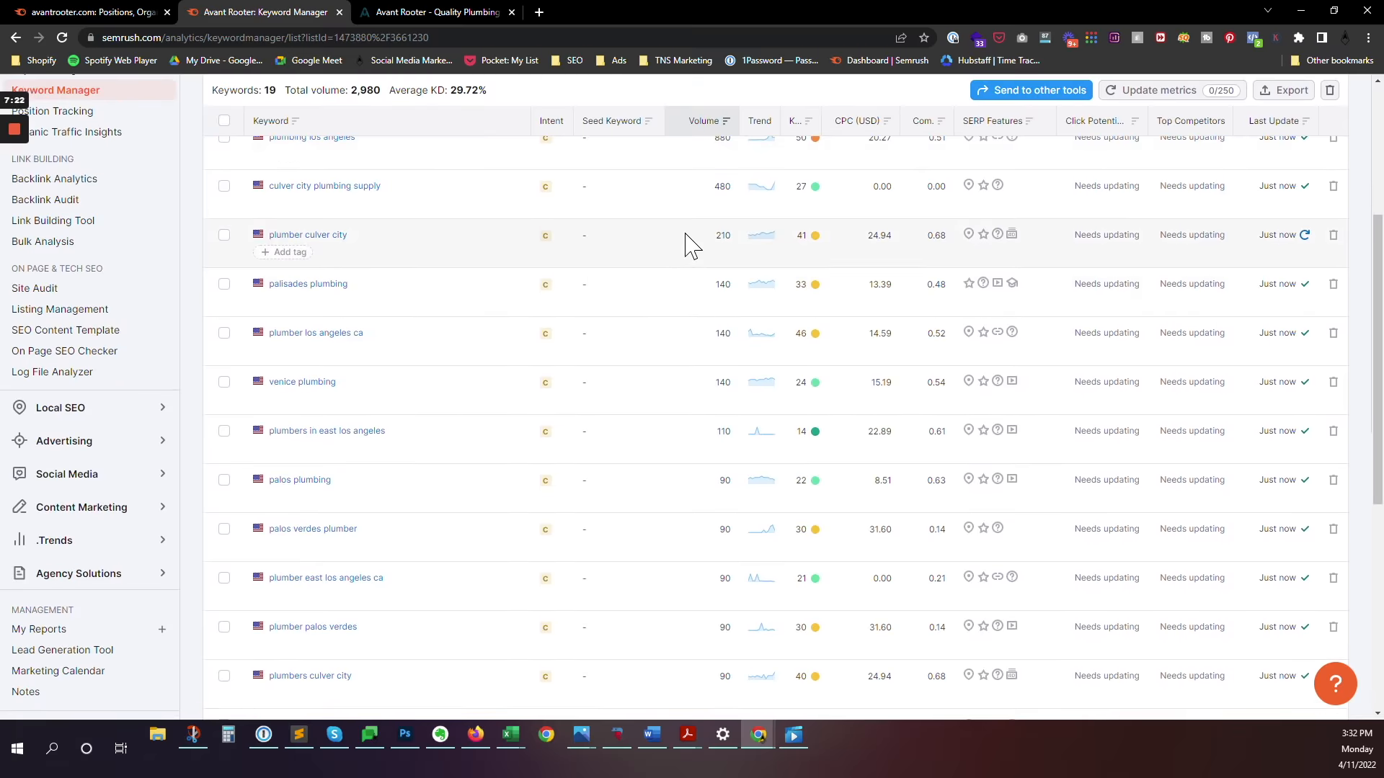
scroll(686, 244, "up", 1)
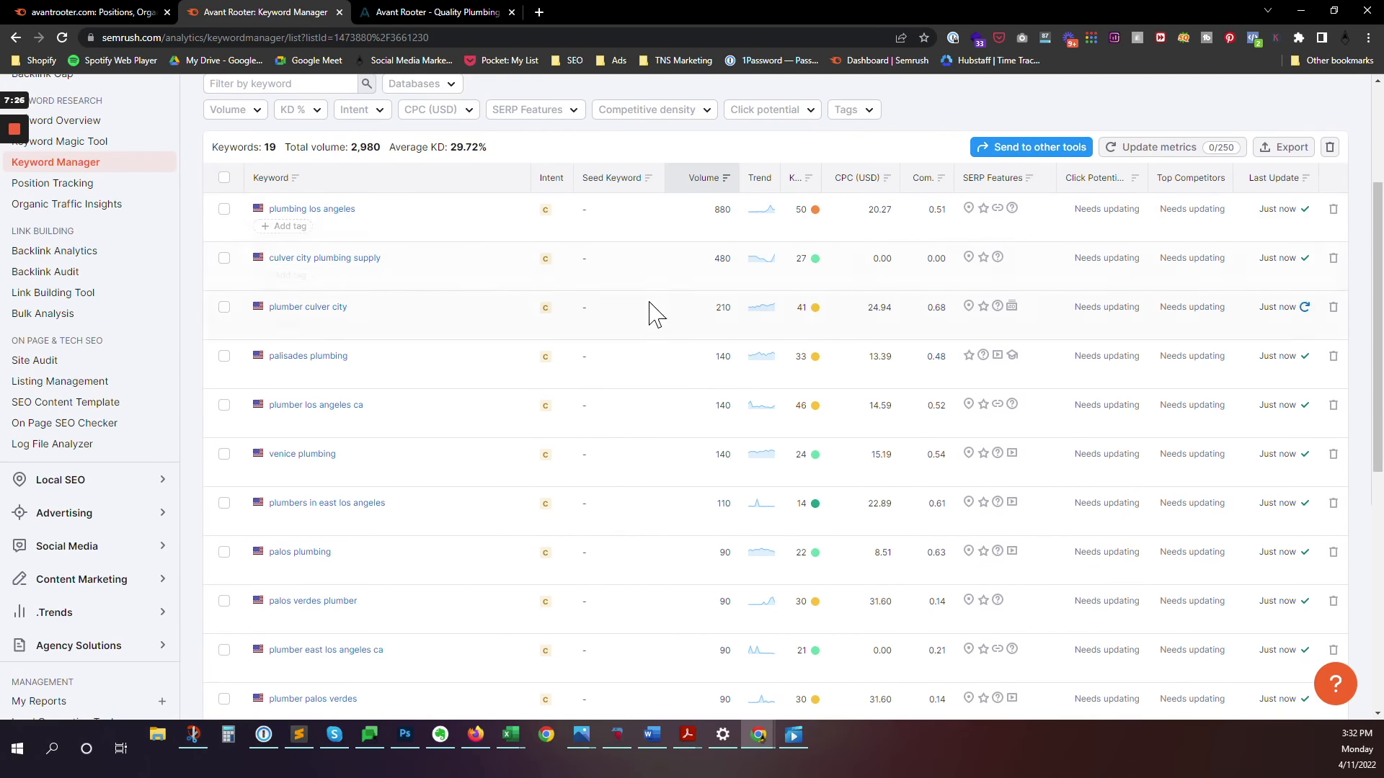
scroll(652, 321, "down", 3)
scroll(653, 324, "down", 4)
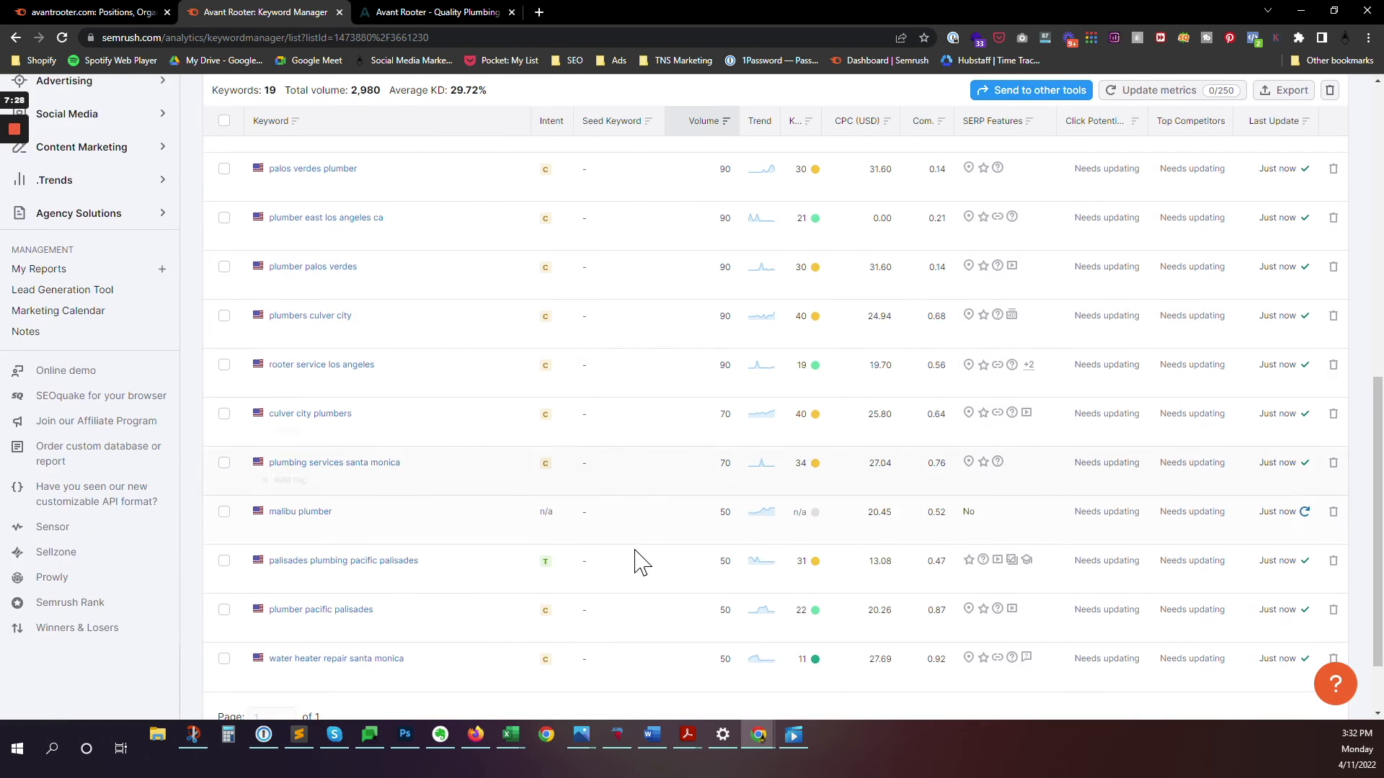
scroll(637, 517, "up", 4)
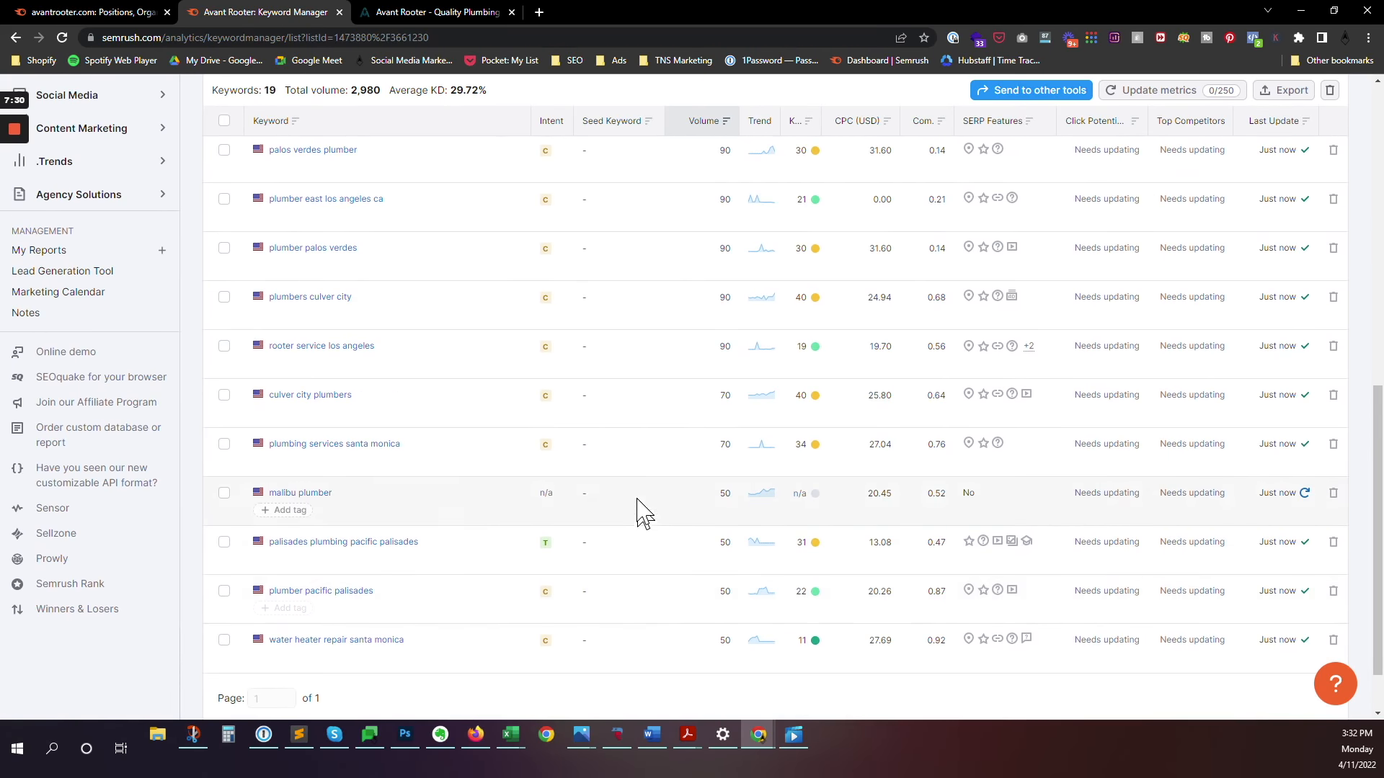
scroll(637, 484, "up", 4)
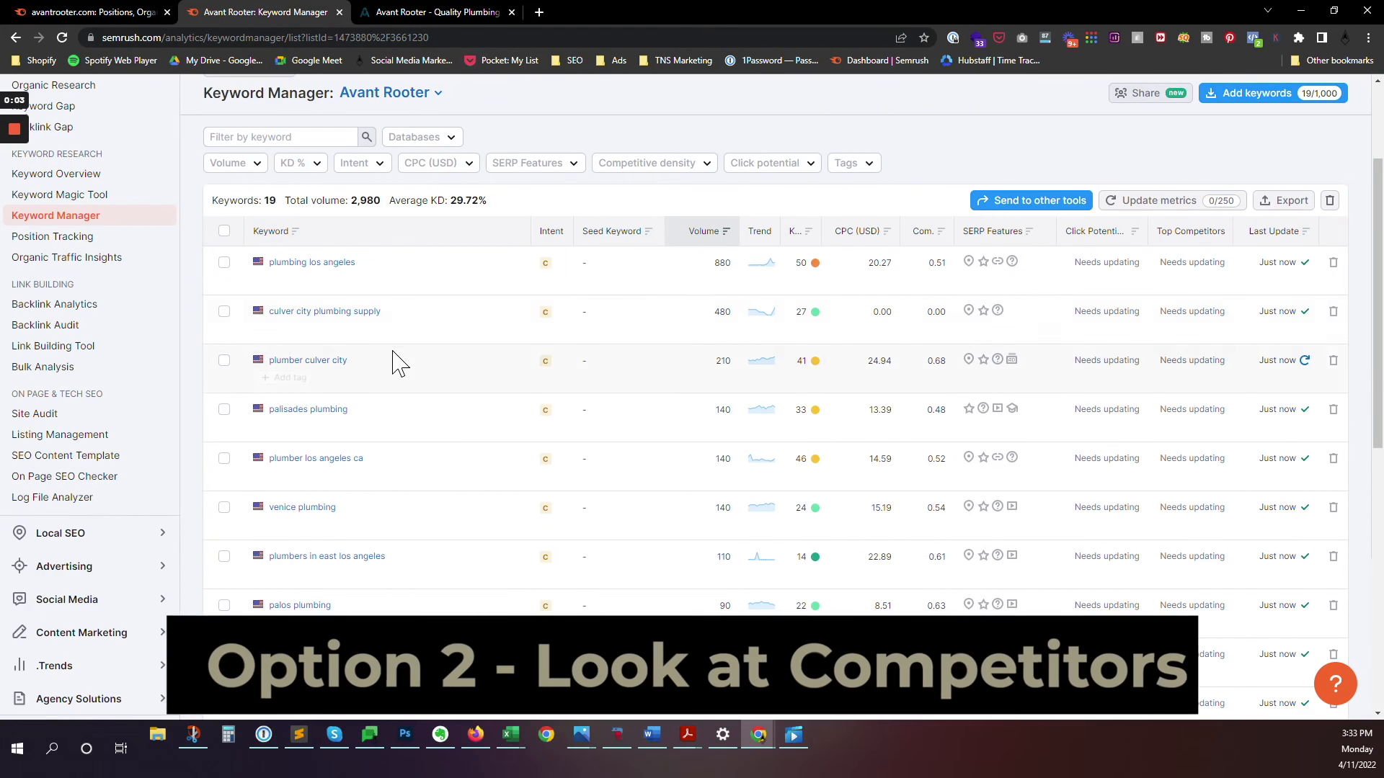
scroll(418, 436, "up", 1)
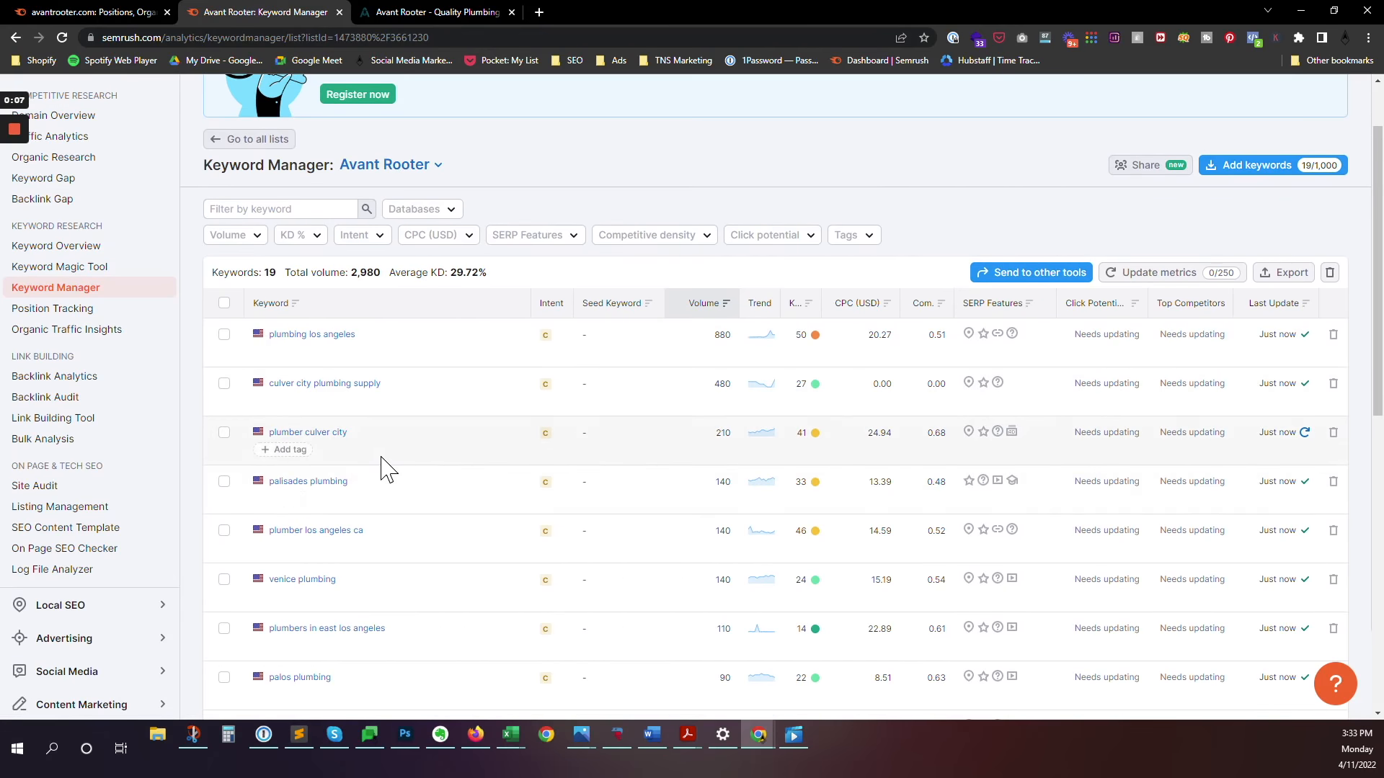
scroll(401, 423, "down", 1)
scroll(402, 425, "down", 2)
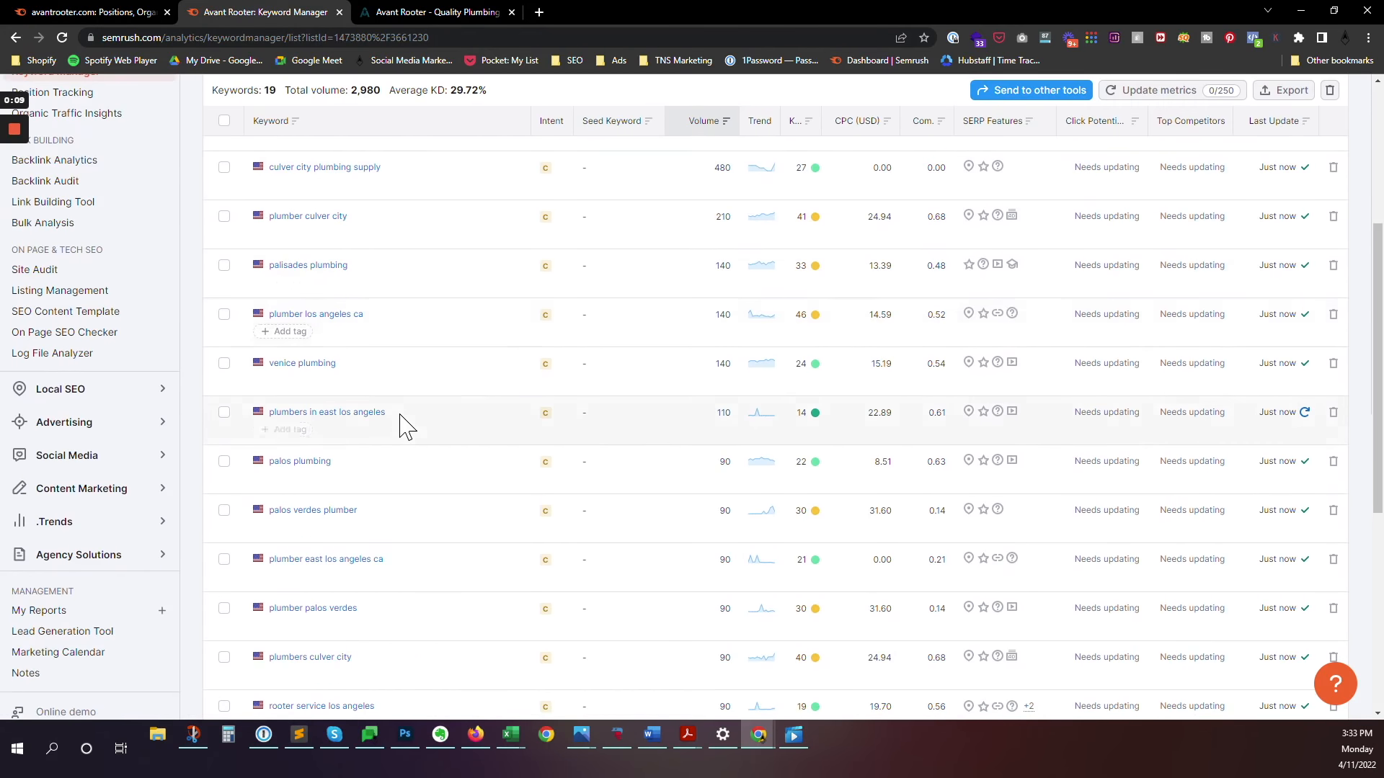
scroll(401, 415, "down", 2)
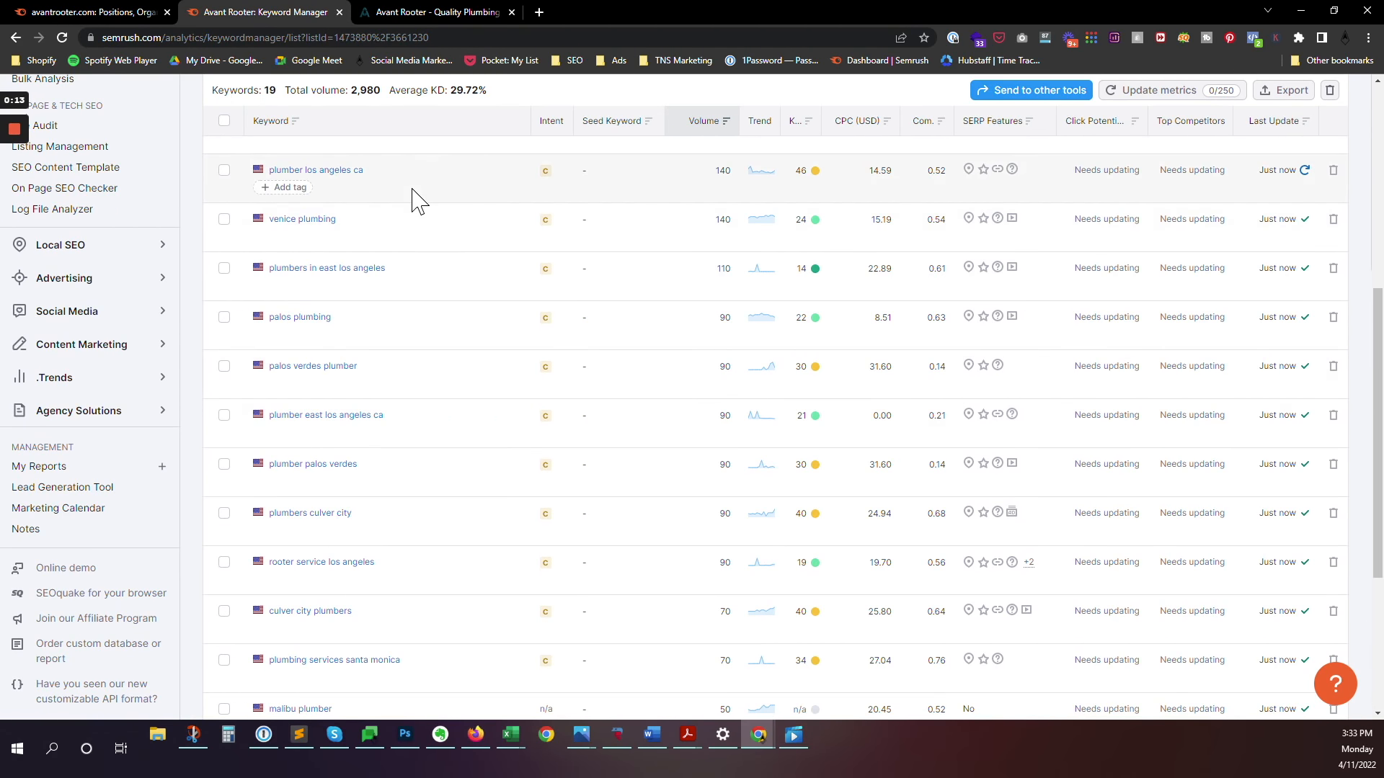
scroll(407, 212, "up", 2)
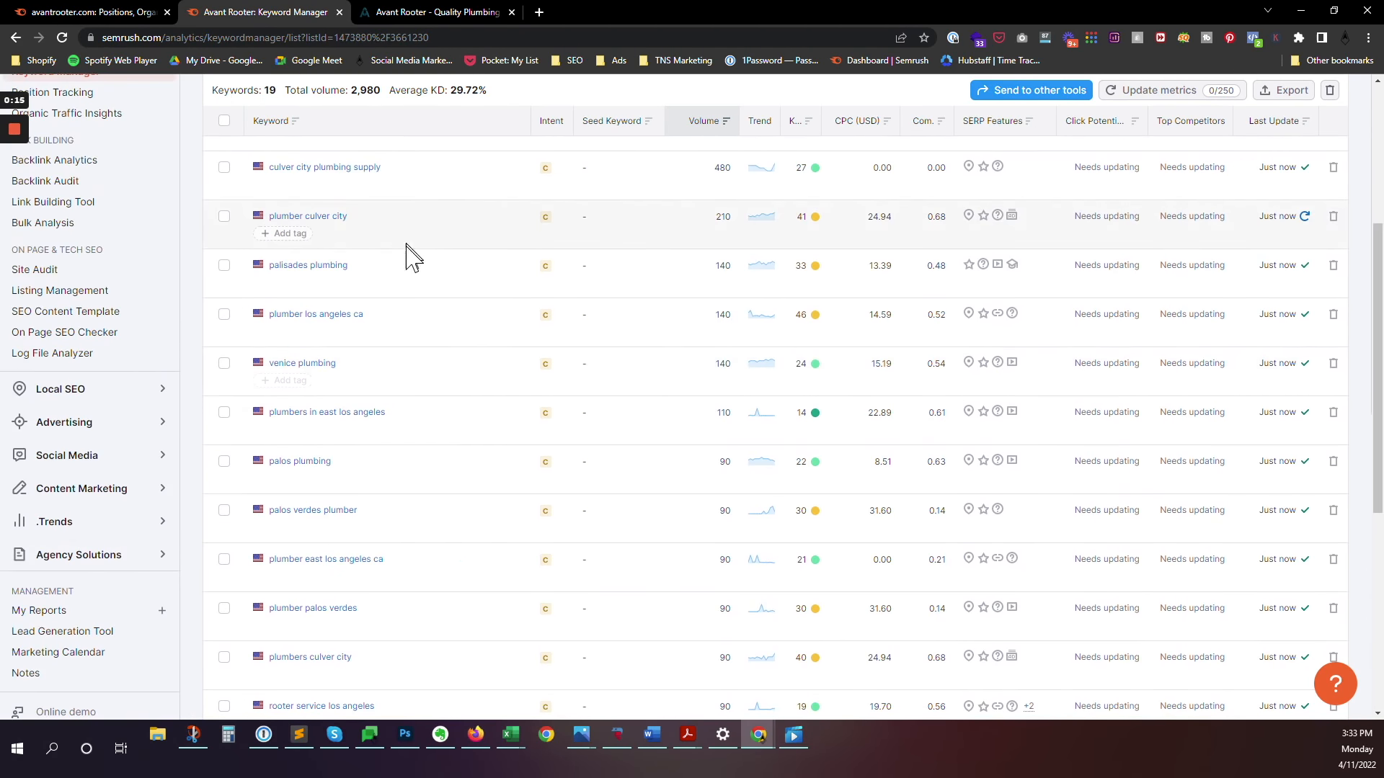
Step: Copy the keyword "plumber culver city" from the list and search Google for it in a new browser tab
left_click_drag(352, 218, 274, 222)
key("ctrl+c")
left_click(541, 13)
key("ctrl+v")
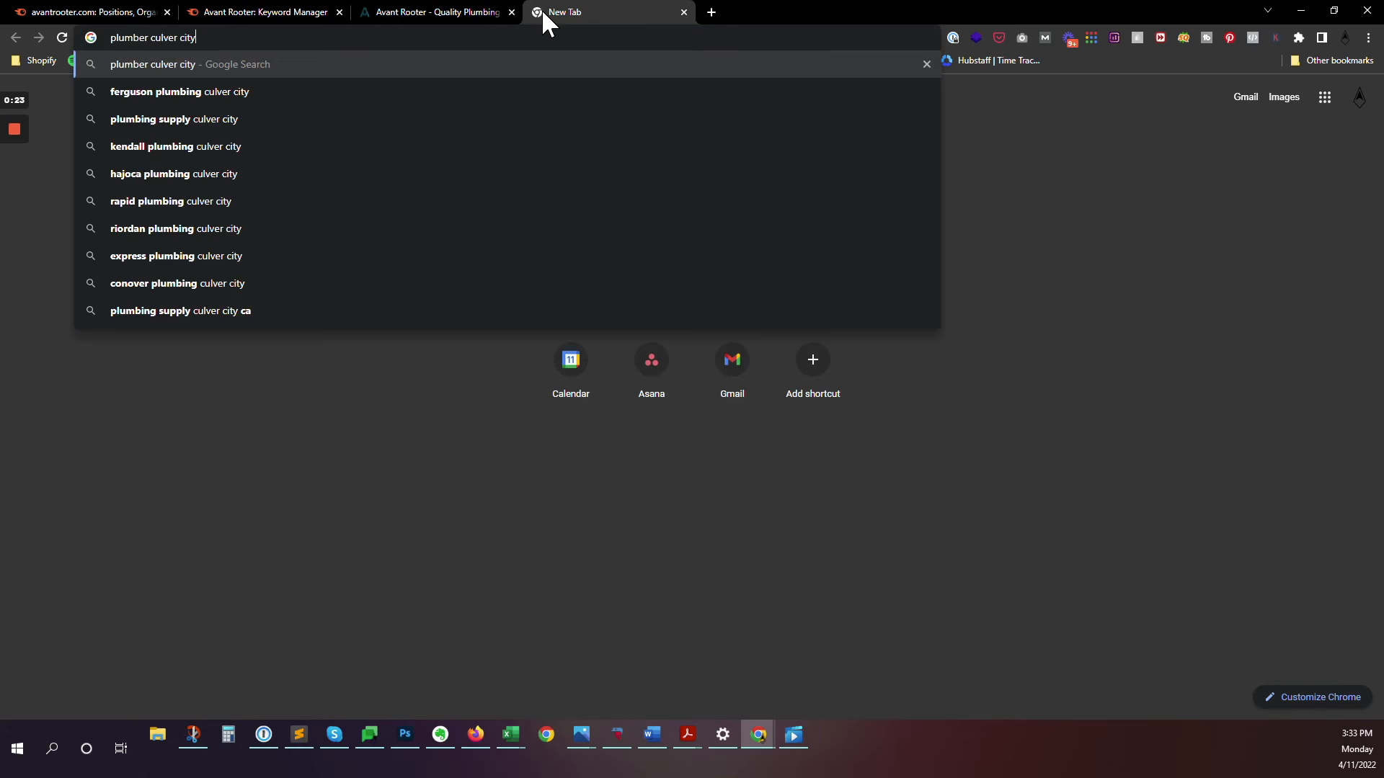
key("Return")
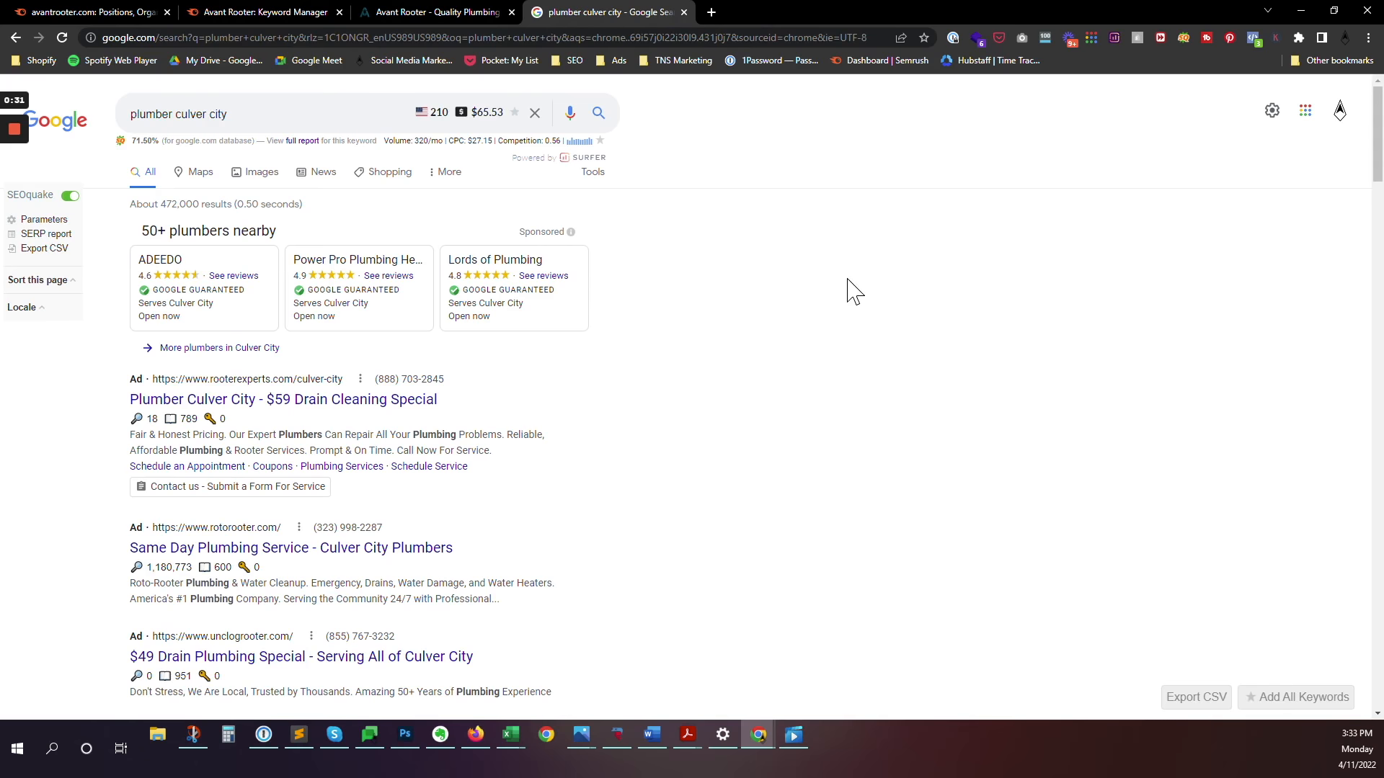
Step: Examine the ads, map listings and organic results for "plumber culver city" to find a direct plumbing competitor
scroll(507, 328, "down", 6)
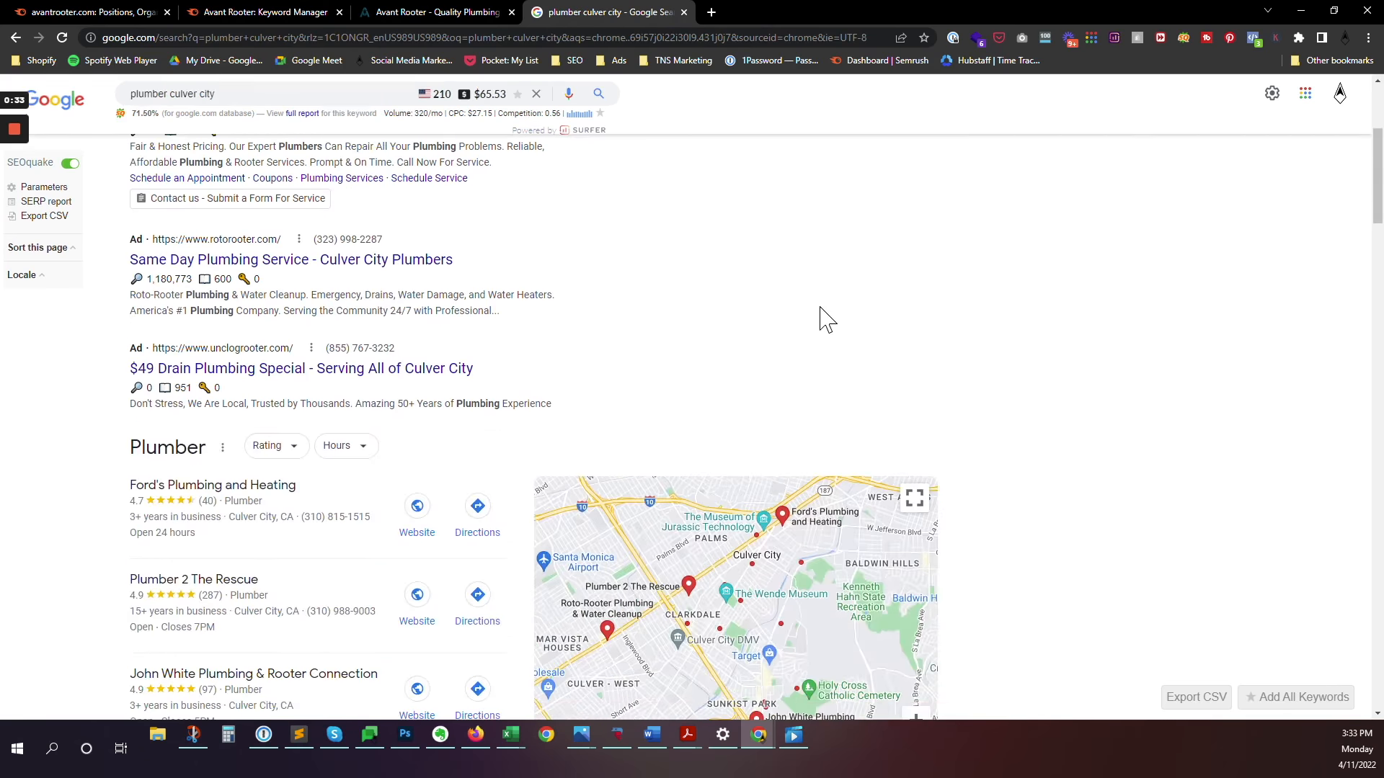
scroll(894, 300, "up", 6)
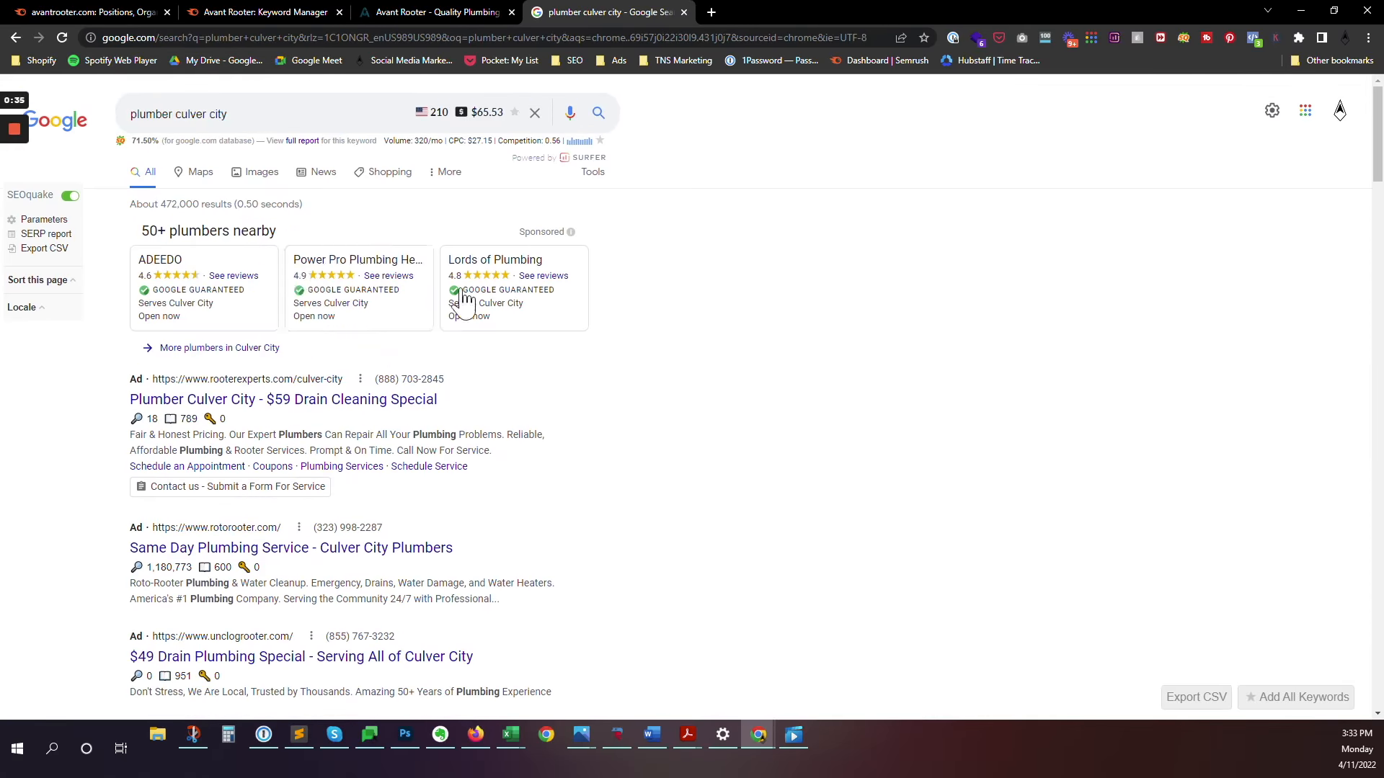
scroll(223, 535, "down", 5)
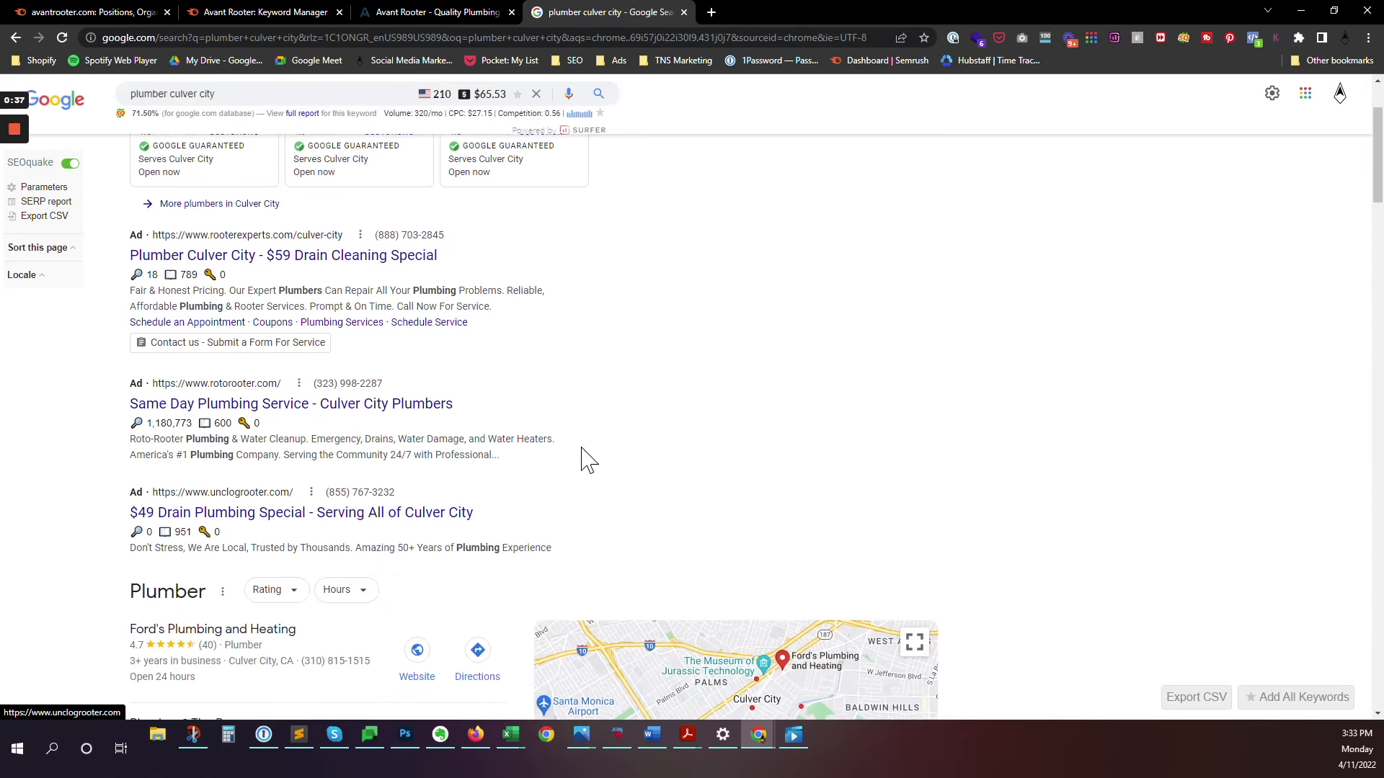
scroll(1016, 273, "down", 4)
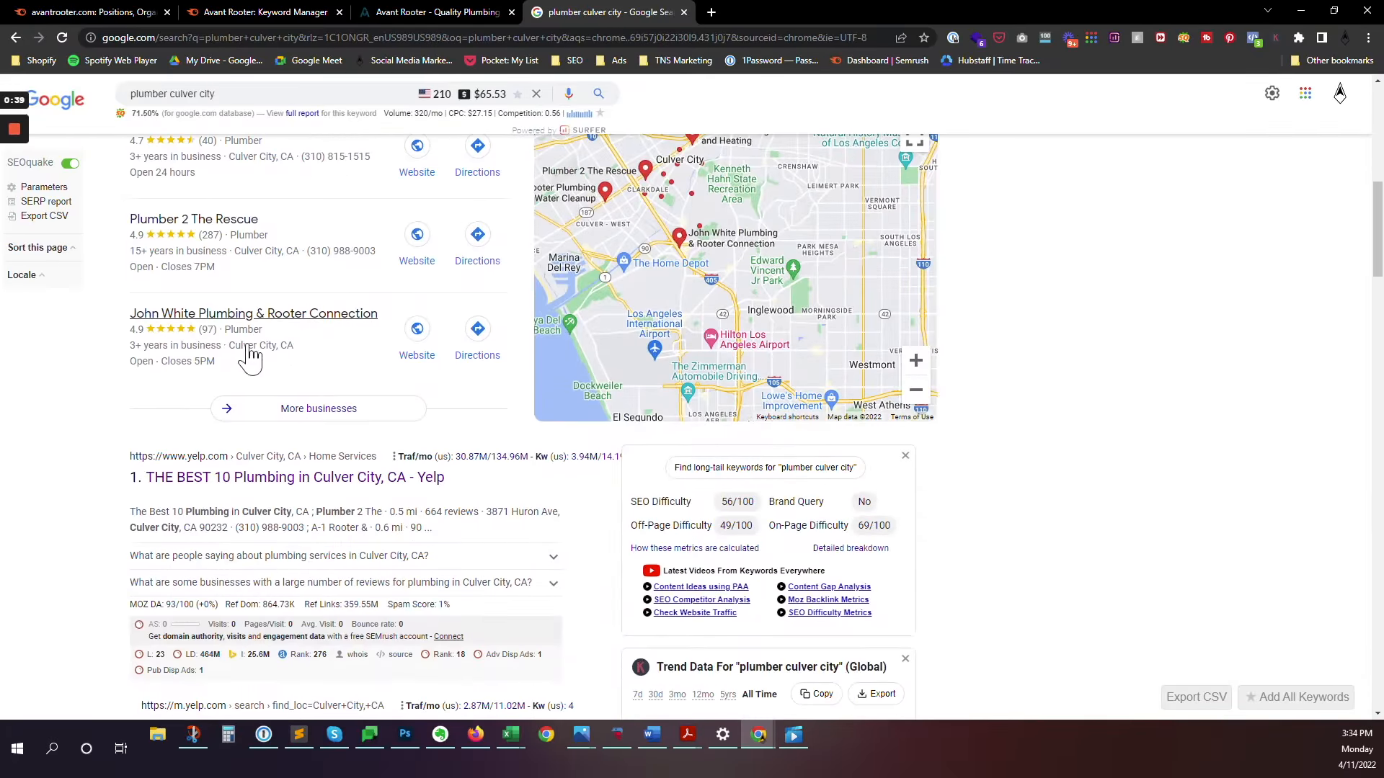
scroll(321, 330, "down", 2)
scroll(455, 324, "down", 1)
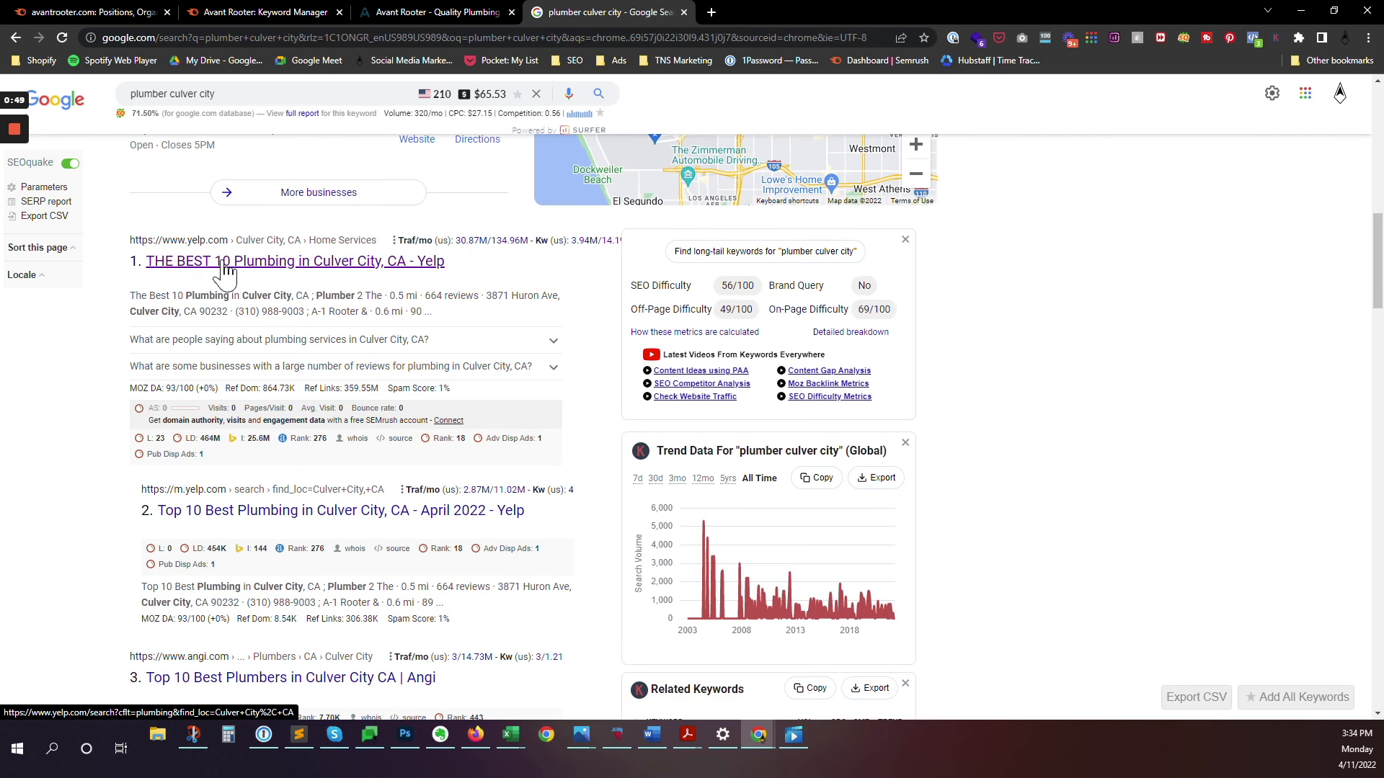
scroll(254, 288, "down", 5)
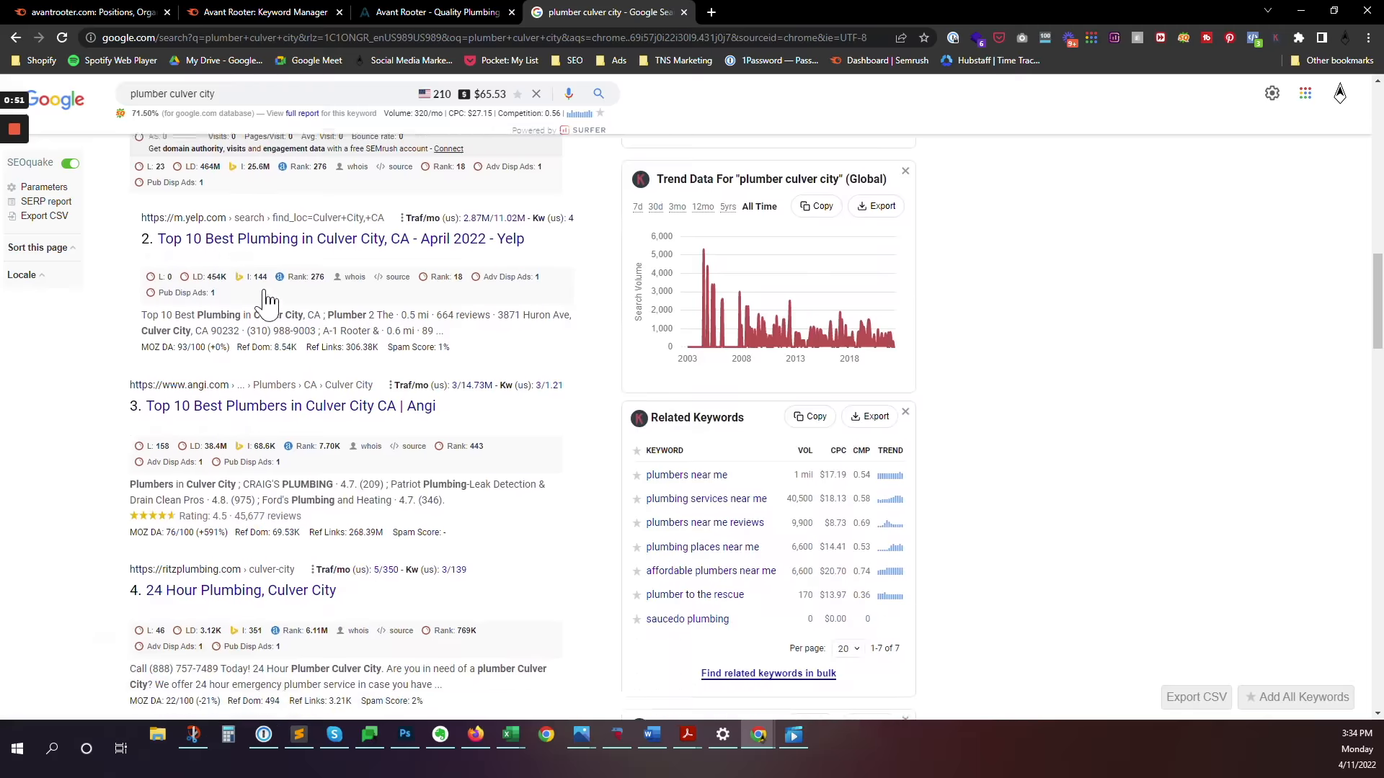
scroll(254, 399, "down", 3)
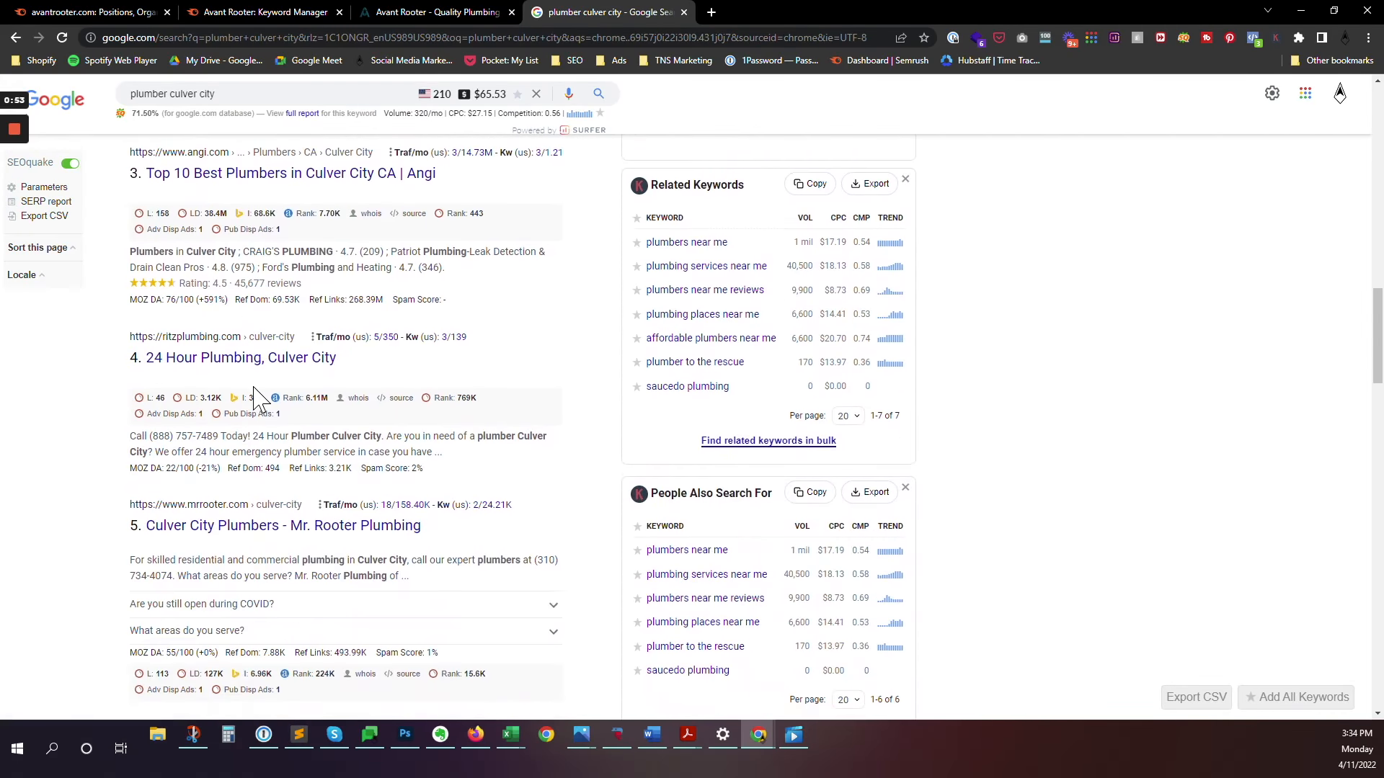
Step: Open the ritzplumbing.com result in a new tab and check the company's home page and location on its contact page
right_click(242, 288)
left_click(273, 297)
left_click(779, 12)
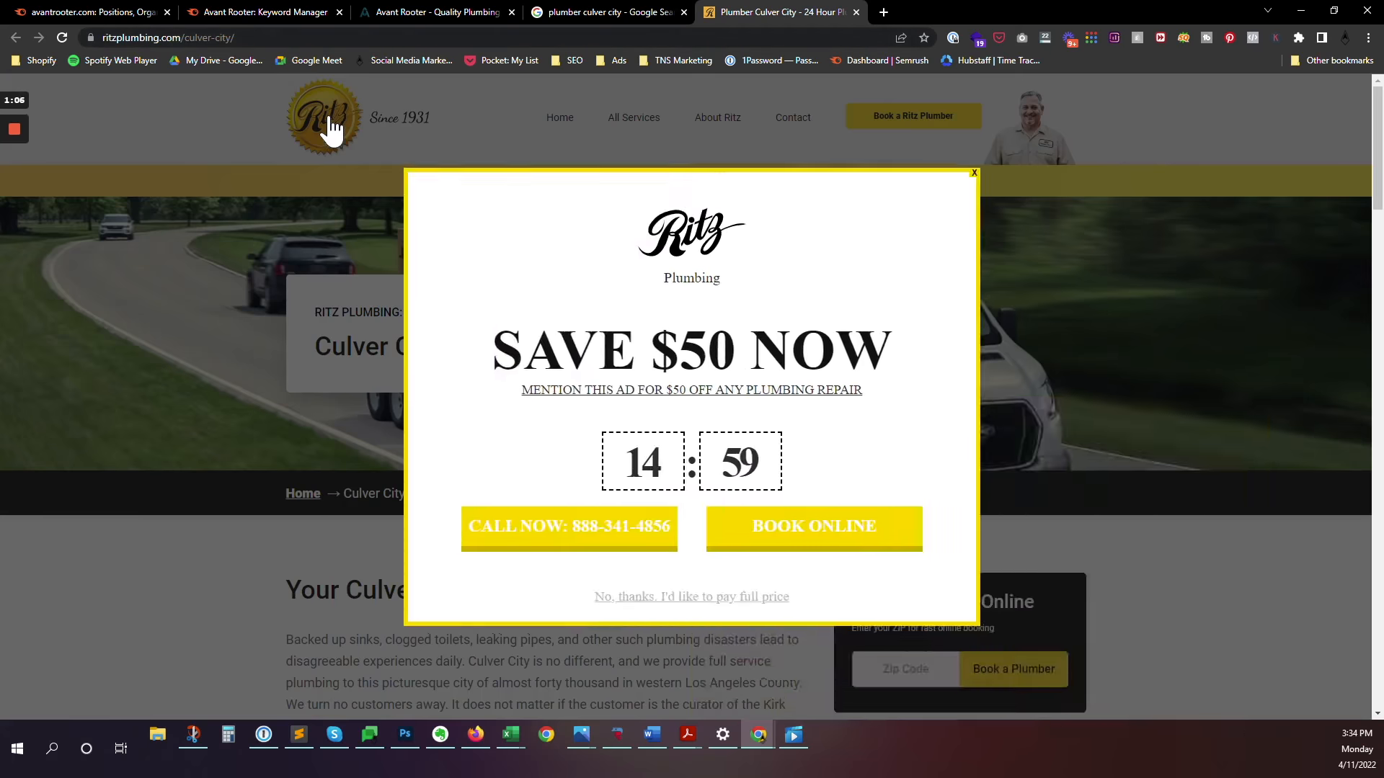
left_click(331, 130)
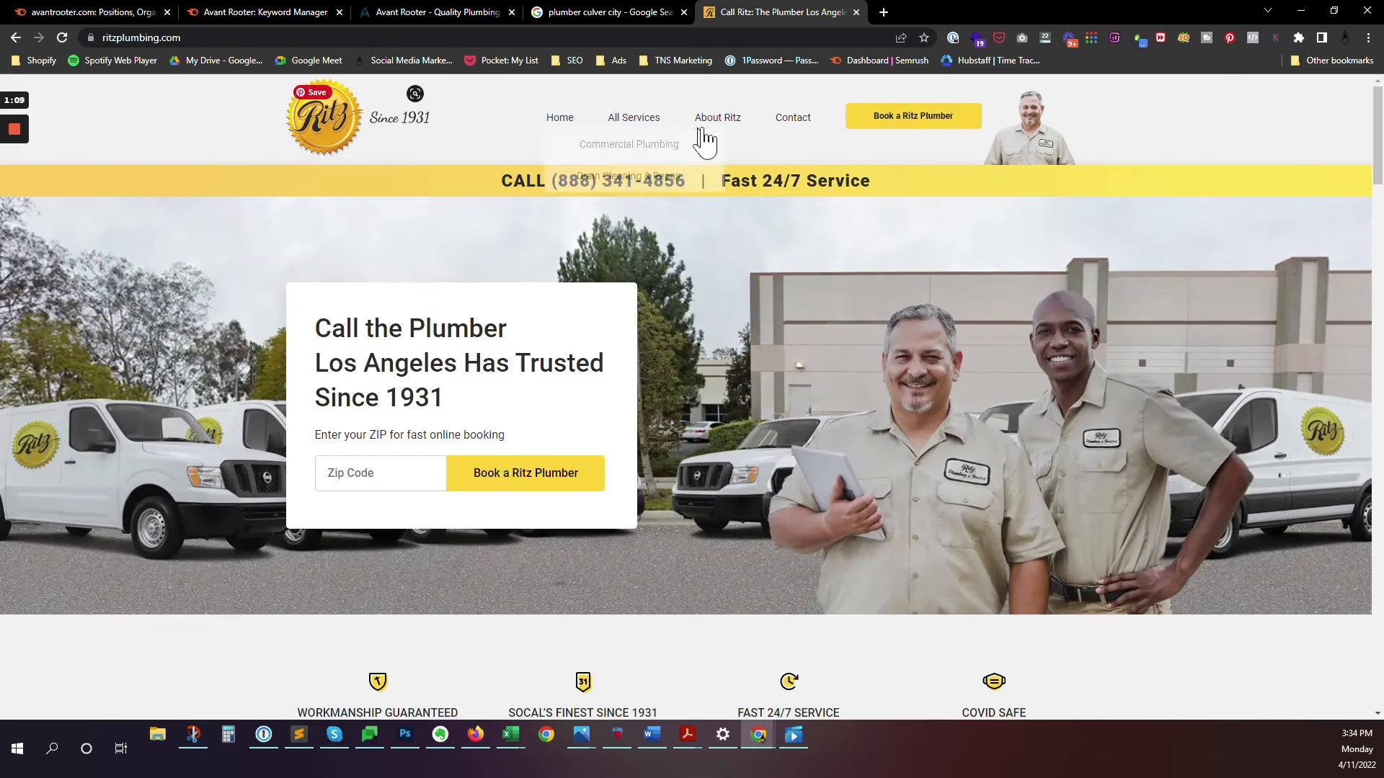
left_click(794, 120)
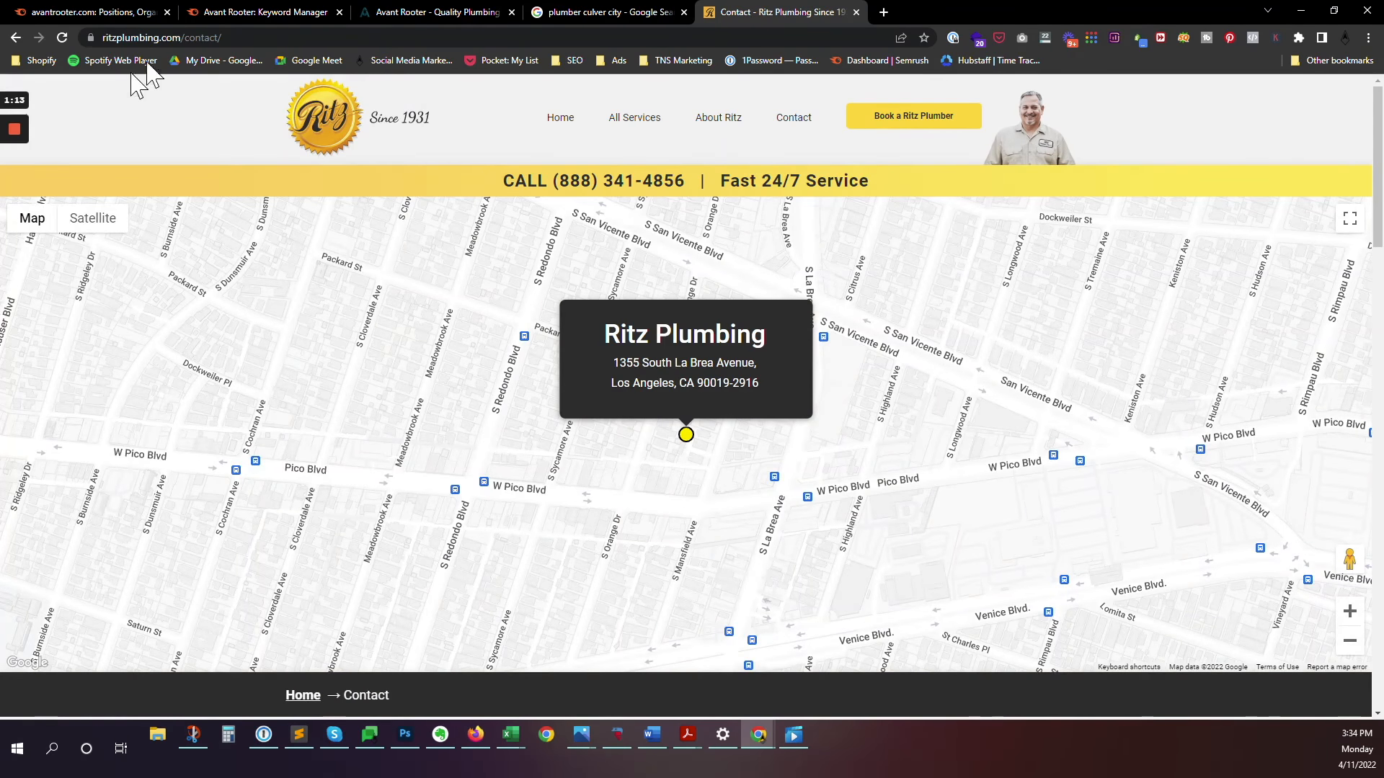
Step: Copy the web address of the Ritz Plumbing home page and return to the Semrush Keyword Manager
left_click(335, 121)
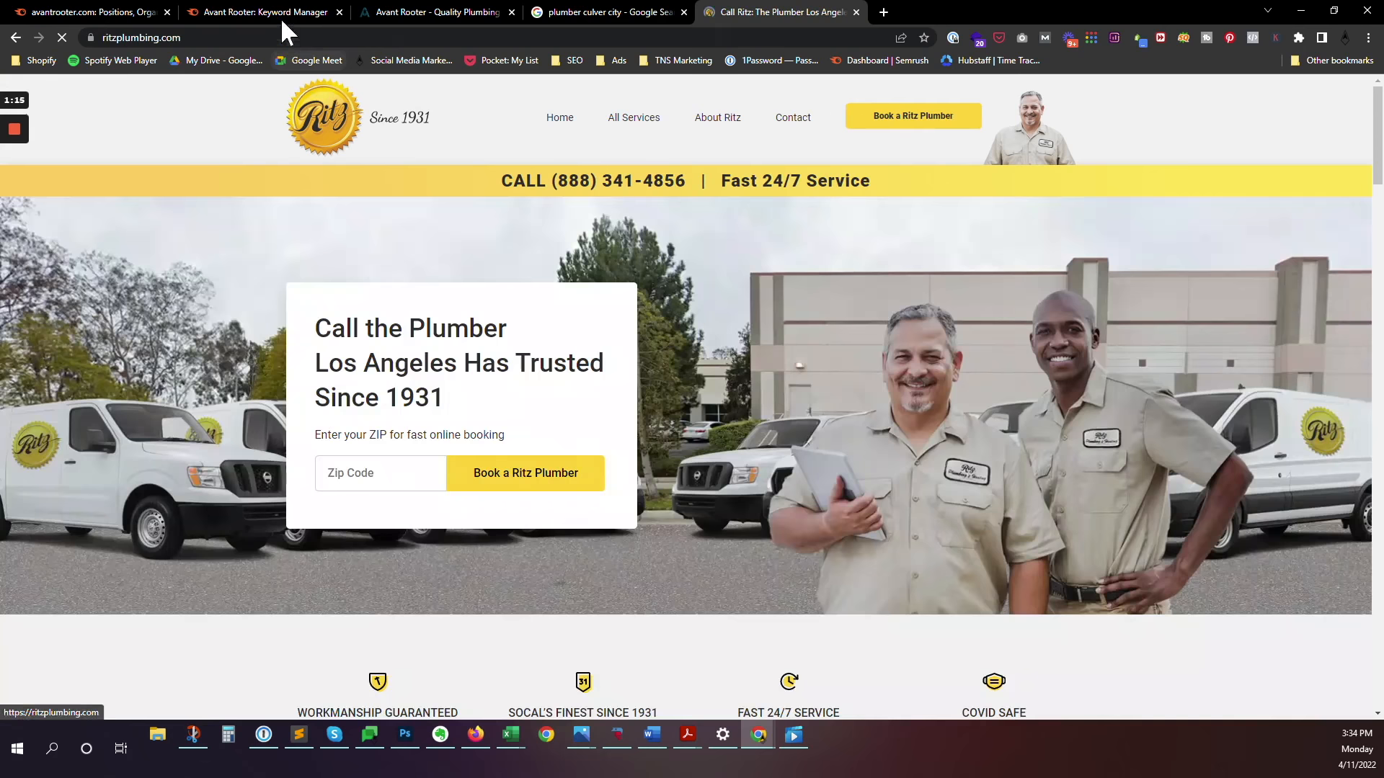
left_click(243, 37)
key("ctrl+c")
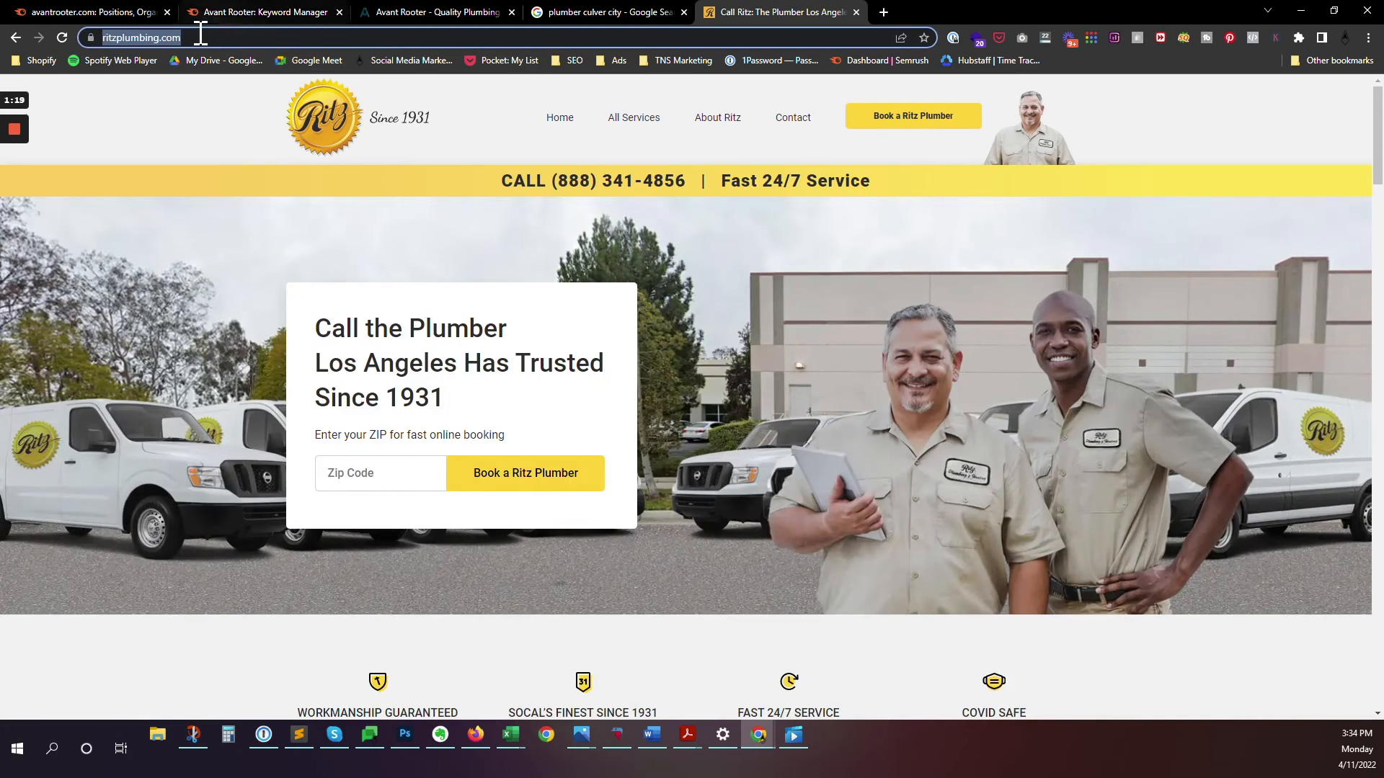
left_click(271, 16)
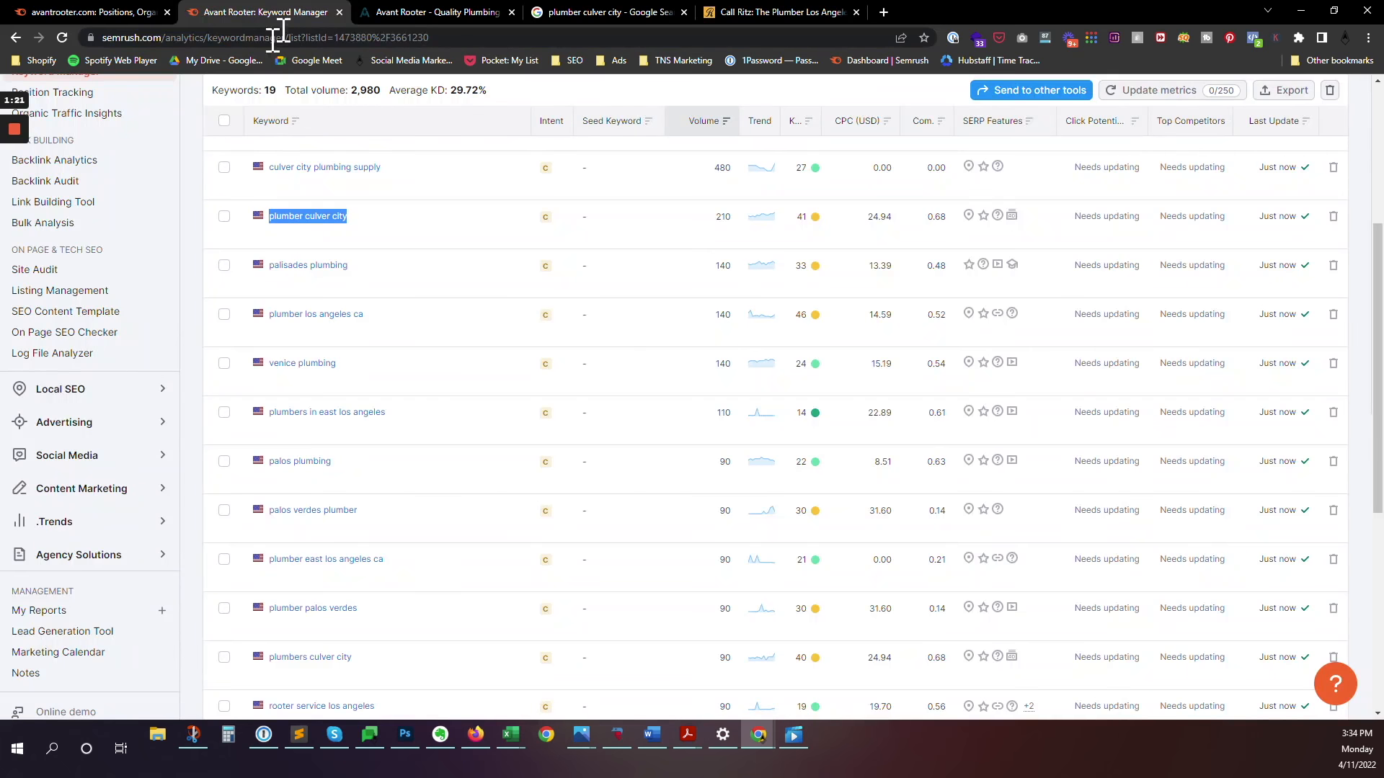
Step: Look up the copied ritzplumbing.com address in Semrush from a new browser tab placed beside the Keyword Manager
scroll(64, 97, "up", 4)
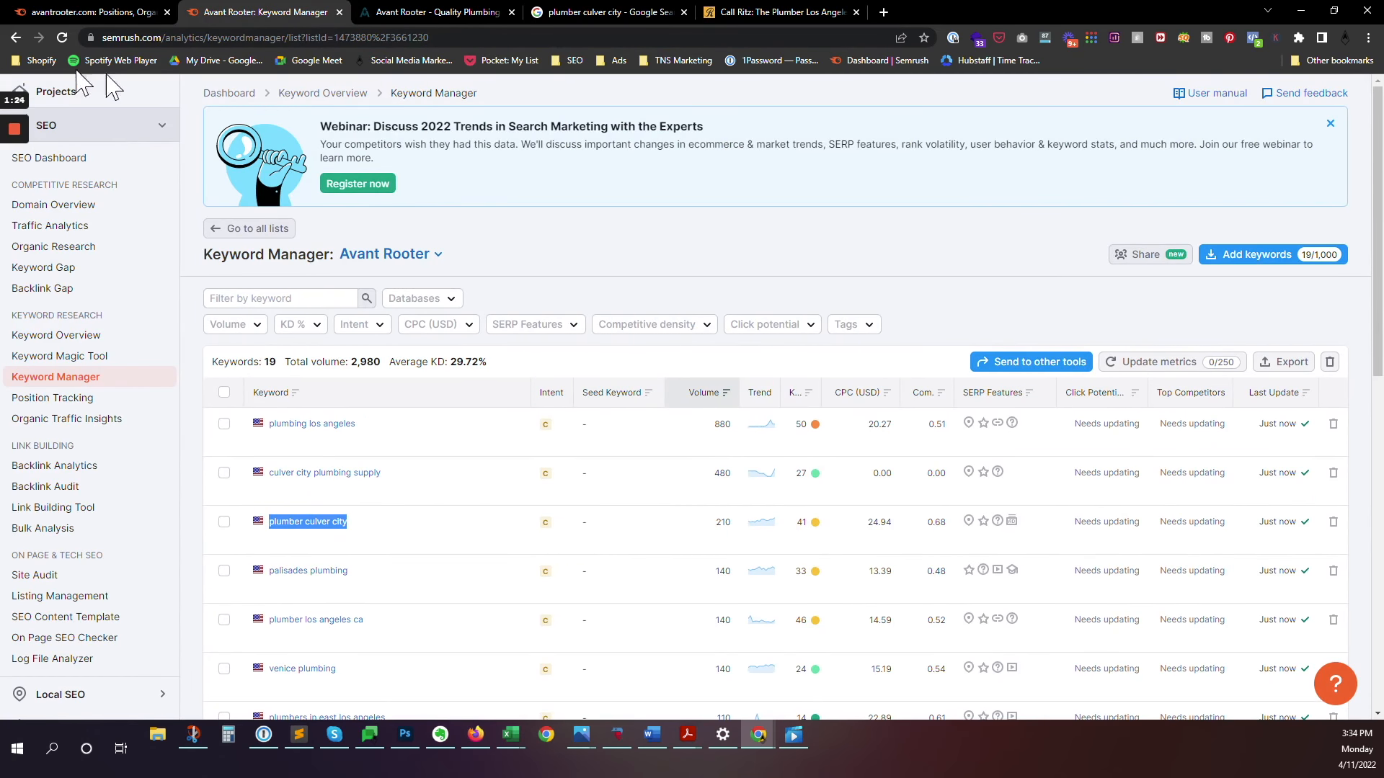
left_click(882, 12)
left_click_drag(891, 10, 430, 13)
left_click(865, 63)
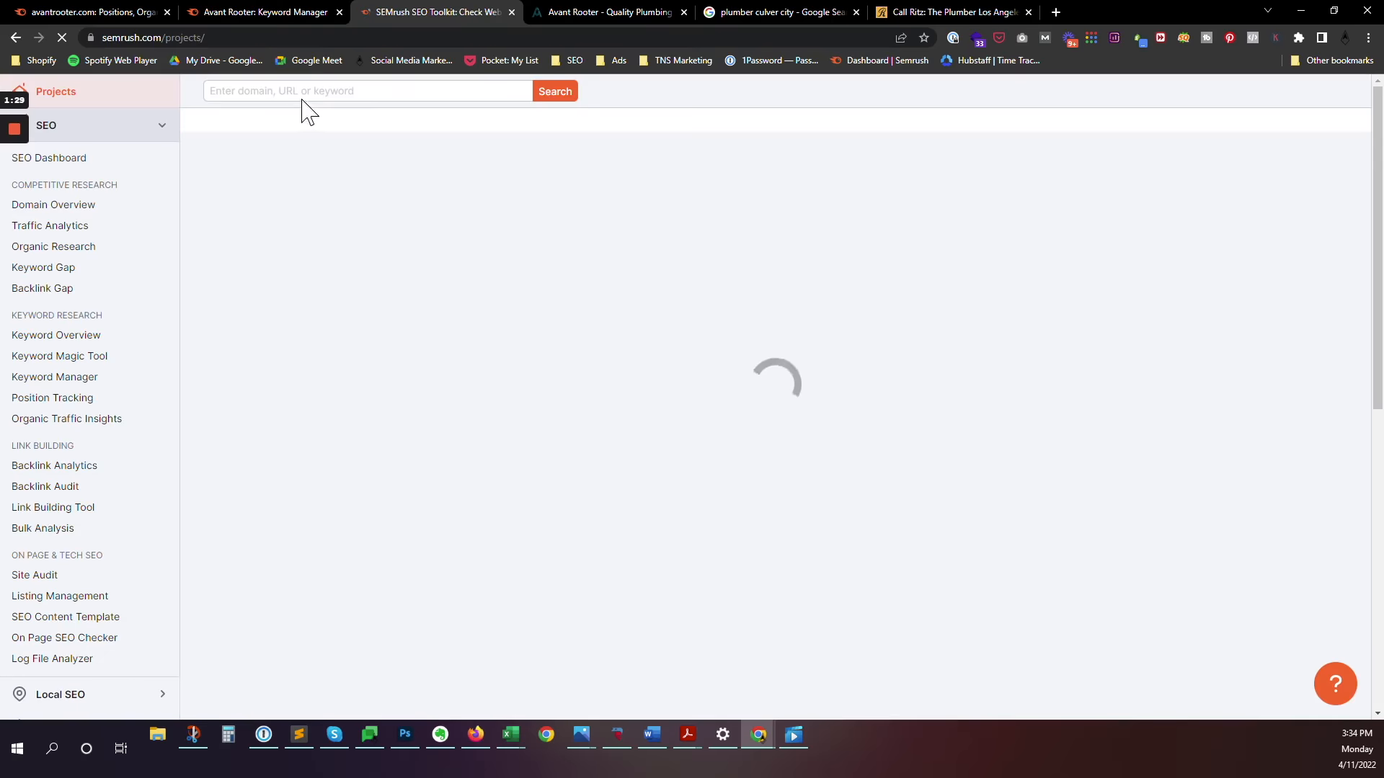
left_click(303, 92)
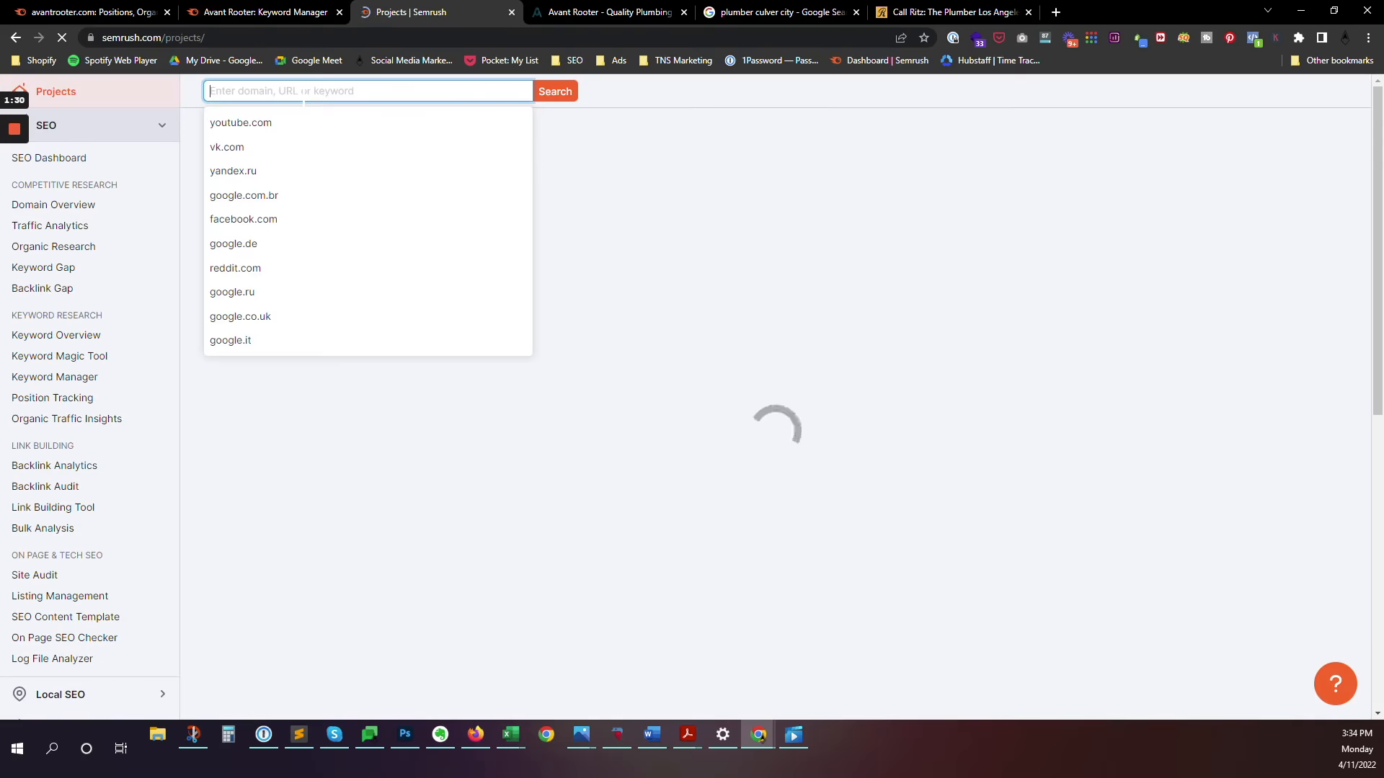
key("ctrl+v")
key("Return")
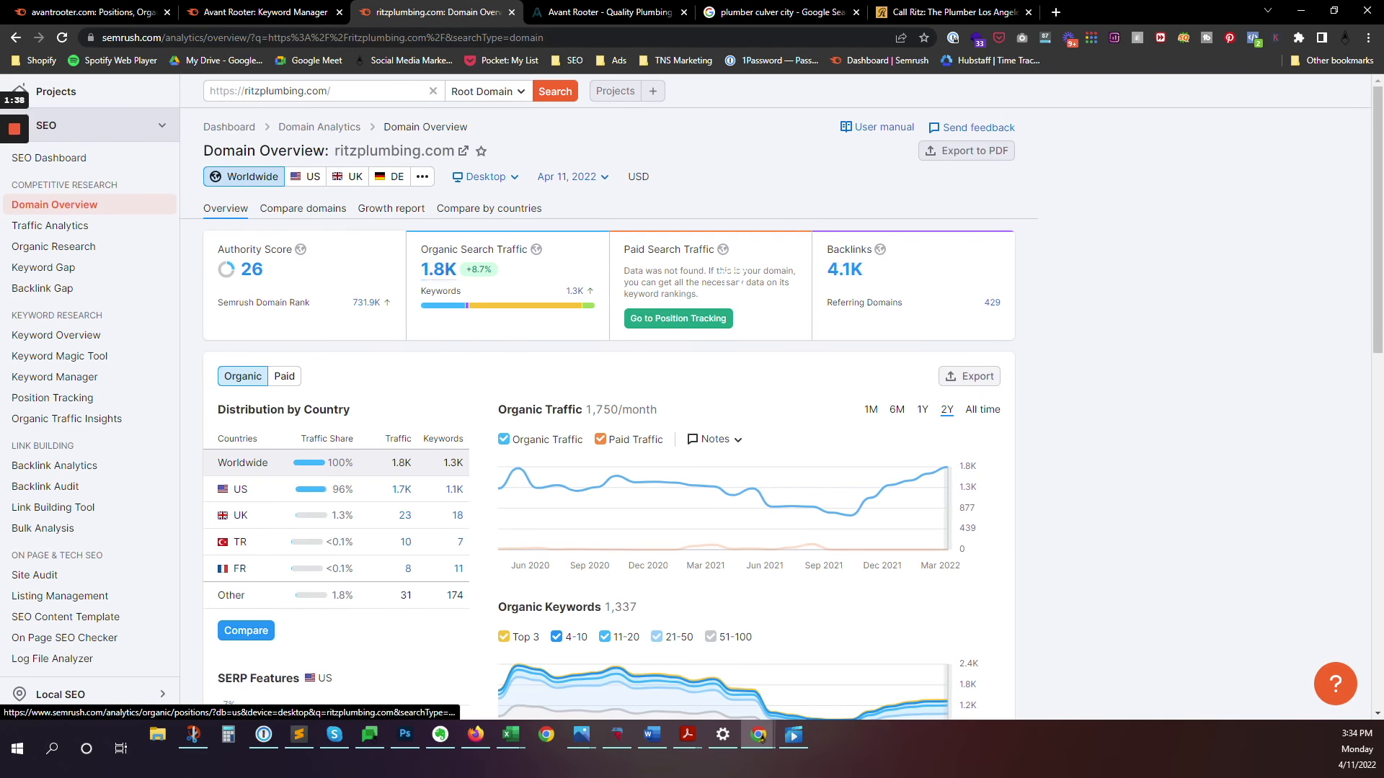
Step: Open the full list of top organic keywords for ritzplumbing.com and review its best-ranking keywords
scroll(345, 274, "down", 7)
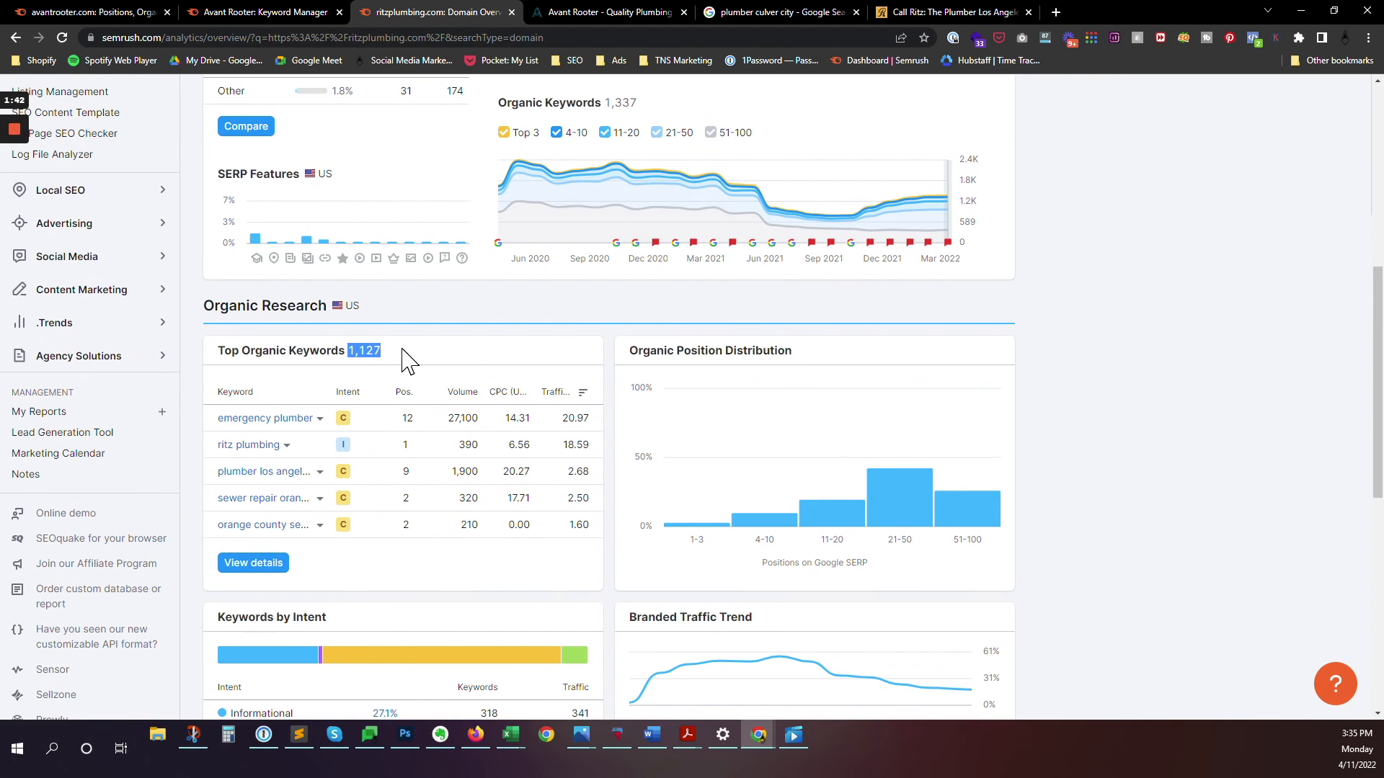
left_click(267, 571)
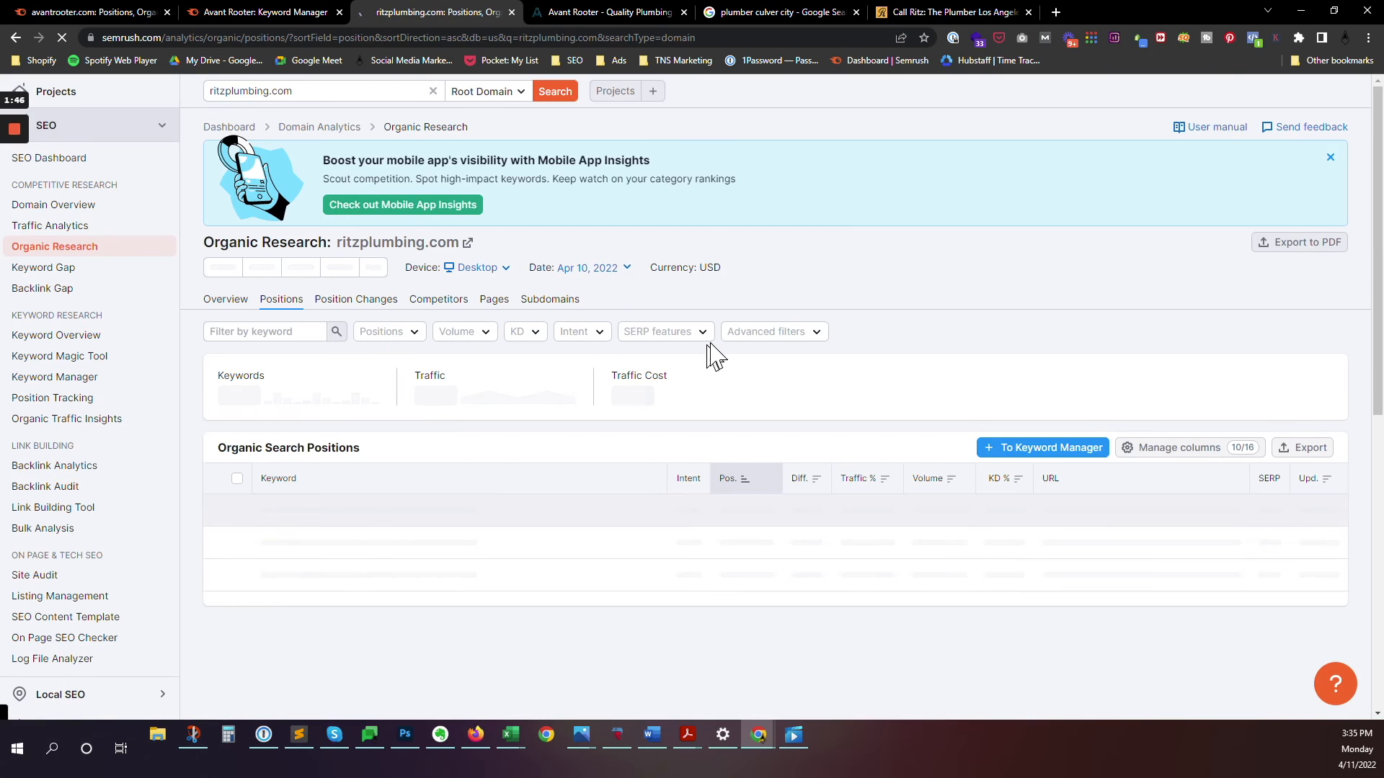
scroll(927, 317, "down", 4)
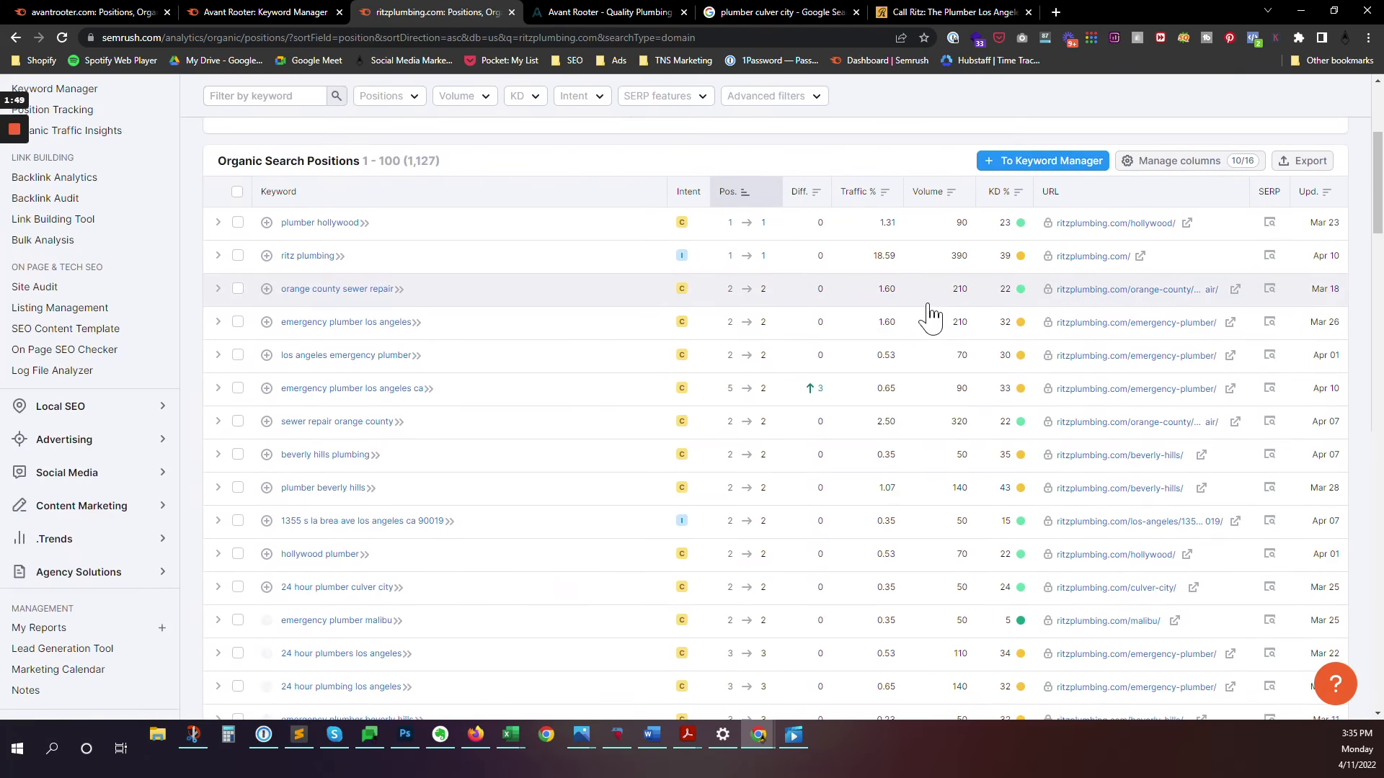
scroll(784, 184, "up", 1)
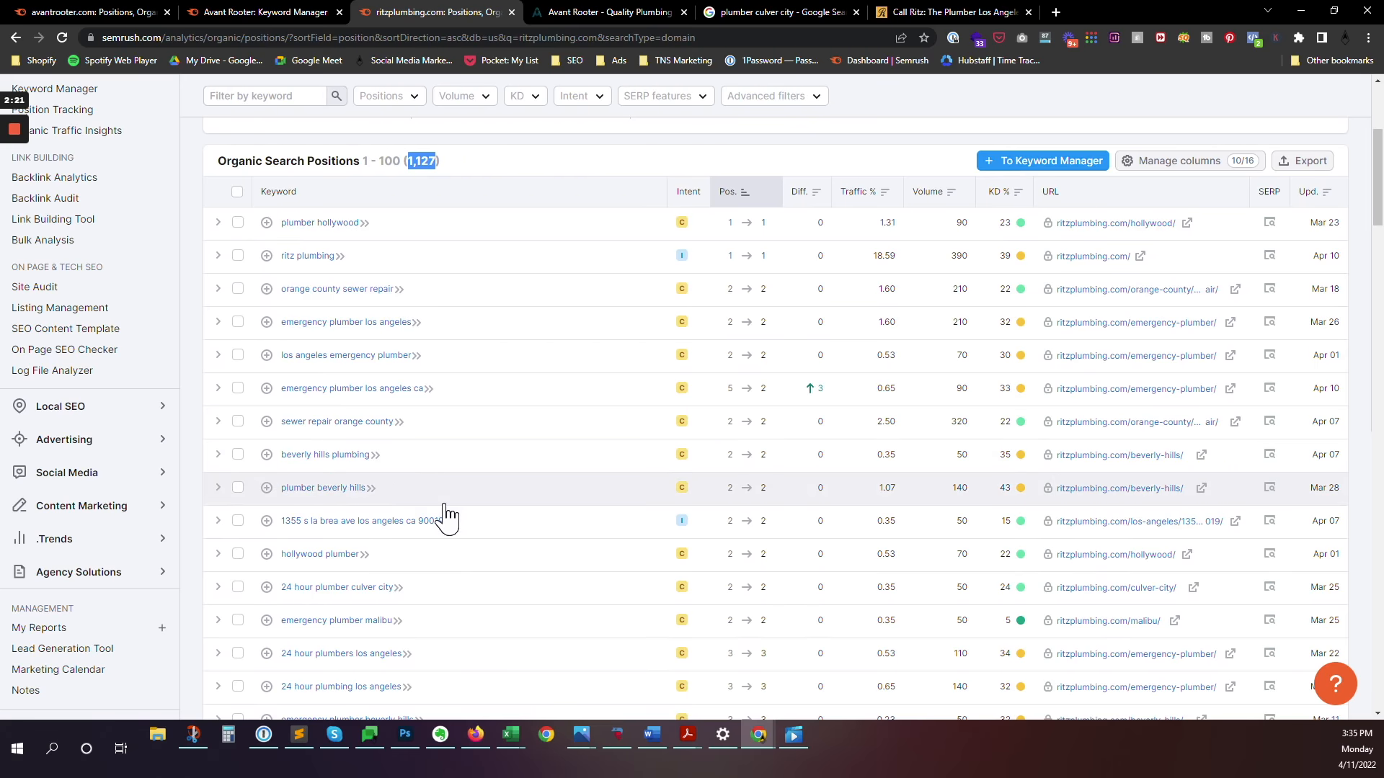
scroll(443, 516, "down", 2)
scroll(435, 494, "up", 2)
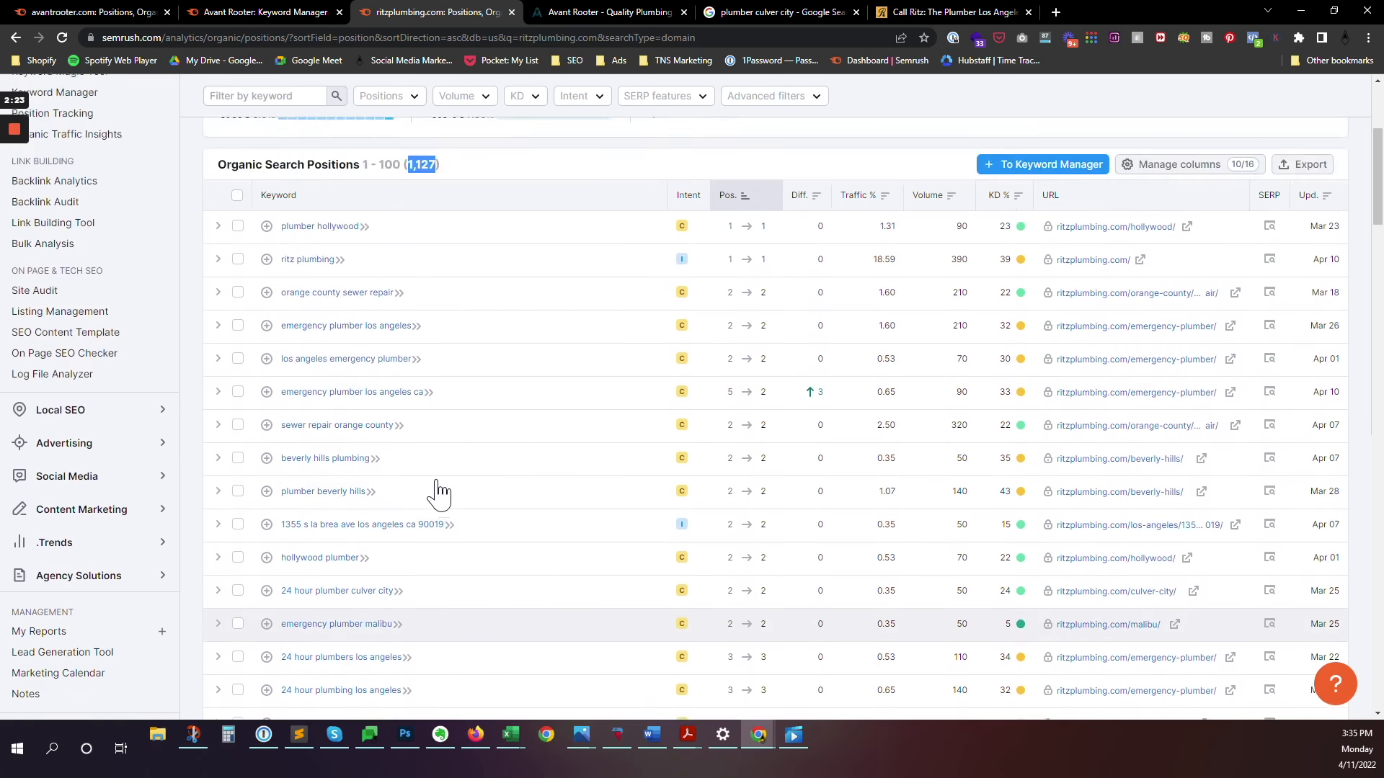
scroll(447, 483, "up", 2)
scroll(465, 462, "down", 2)
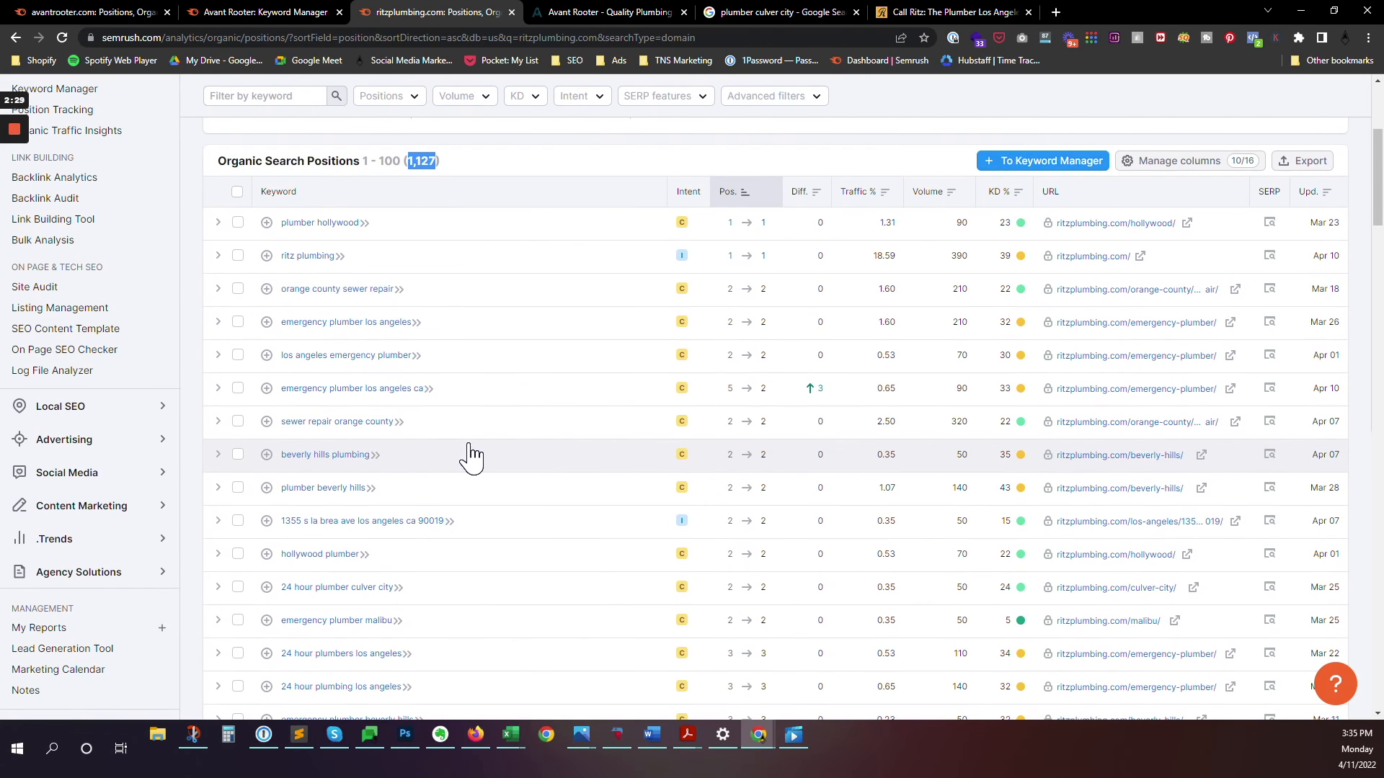
Step: Add "plumber hollywood", "orange county sewer repair", "emergency plumber los angeles" and "los angeles emergency plumber" to the Avant Rooter list
left_click(266, 223)
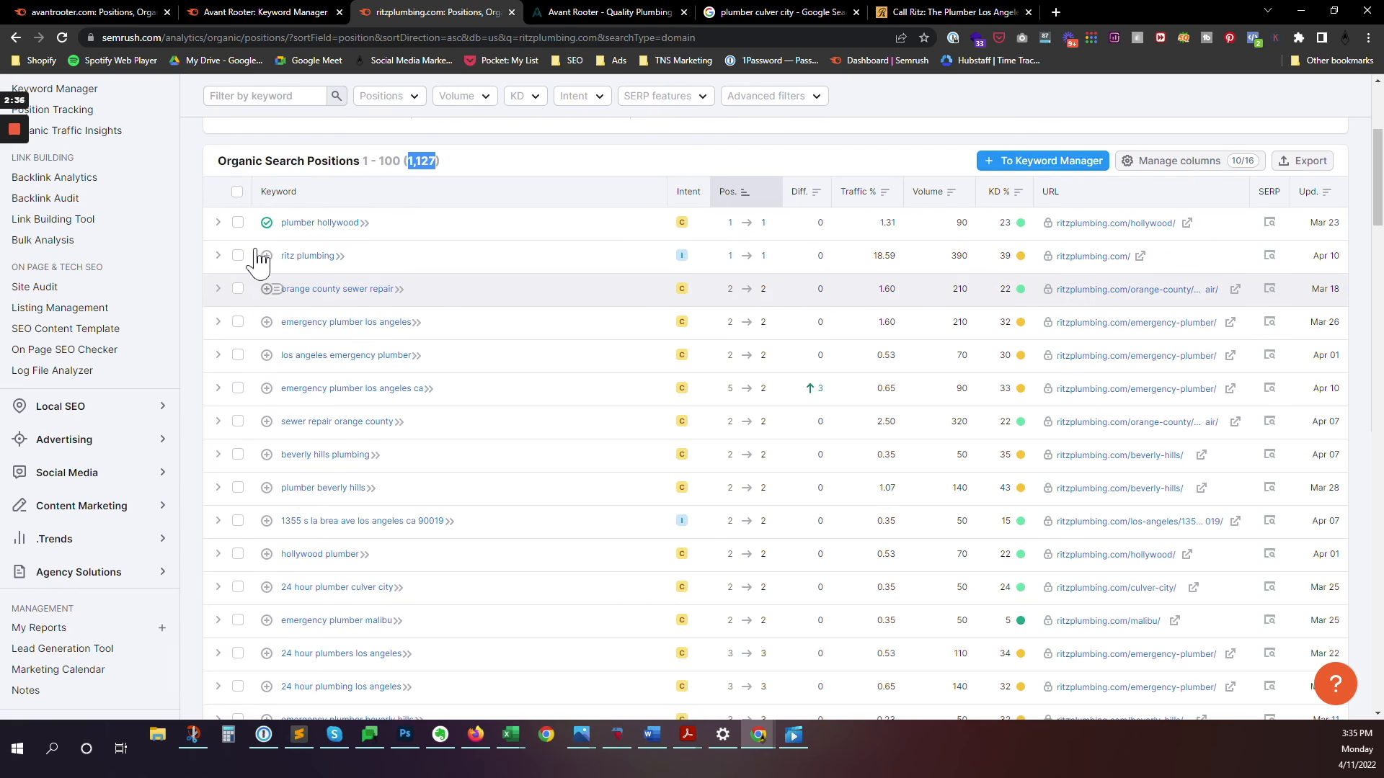
left_click(268, 290)
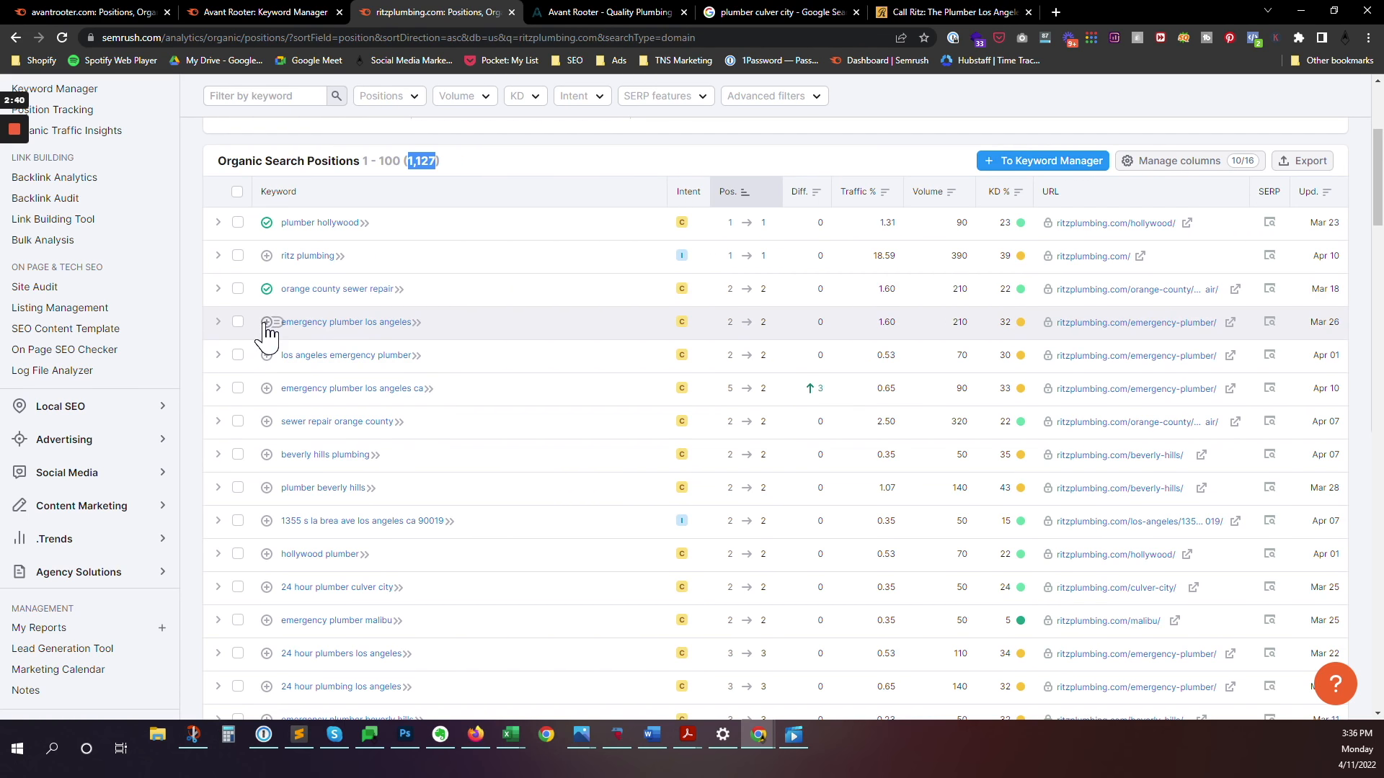
left_click(267, 324)
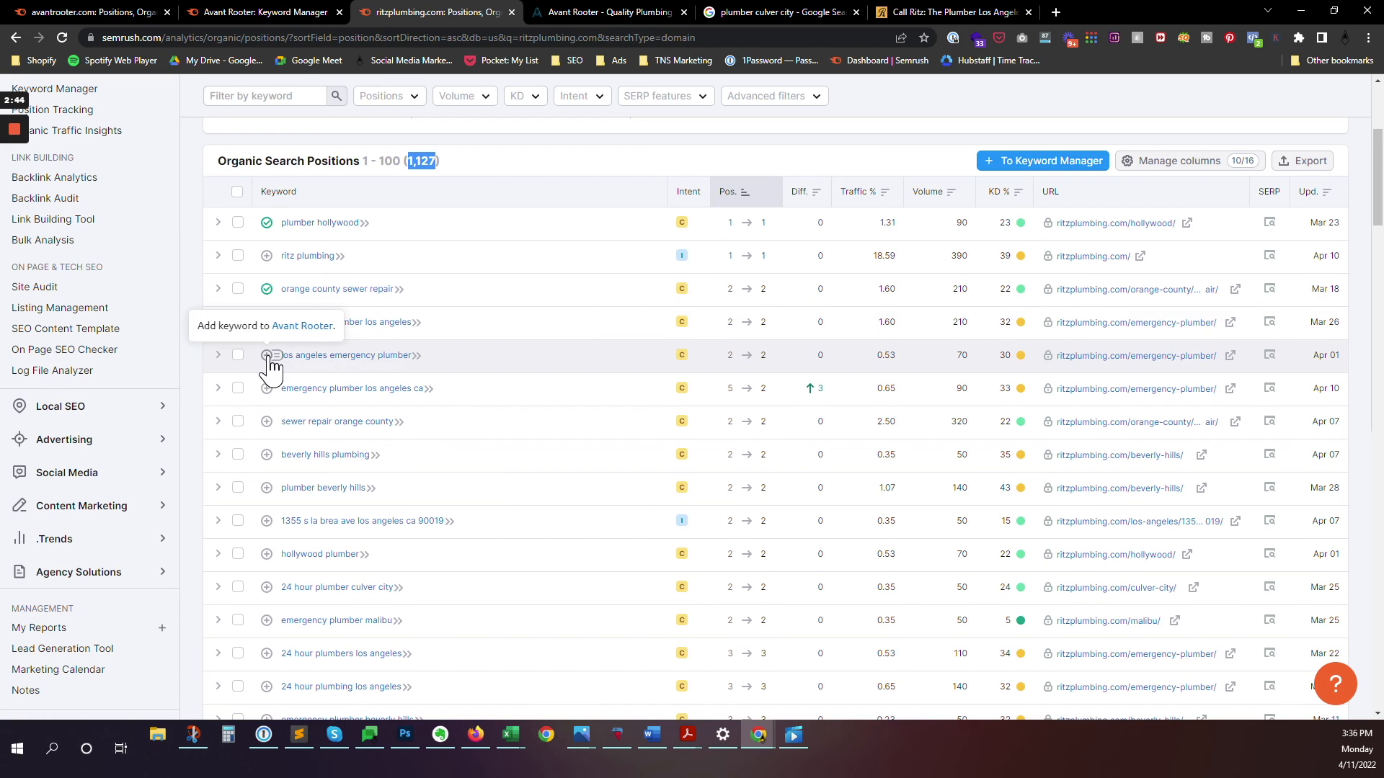
left_click(267, 356)
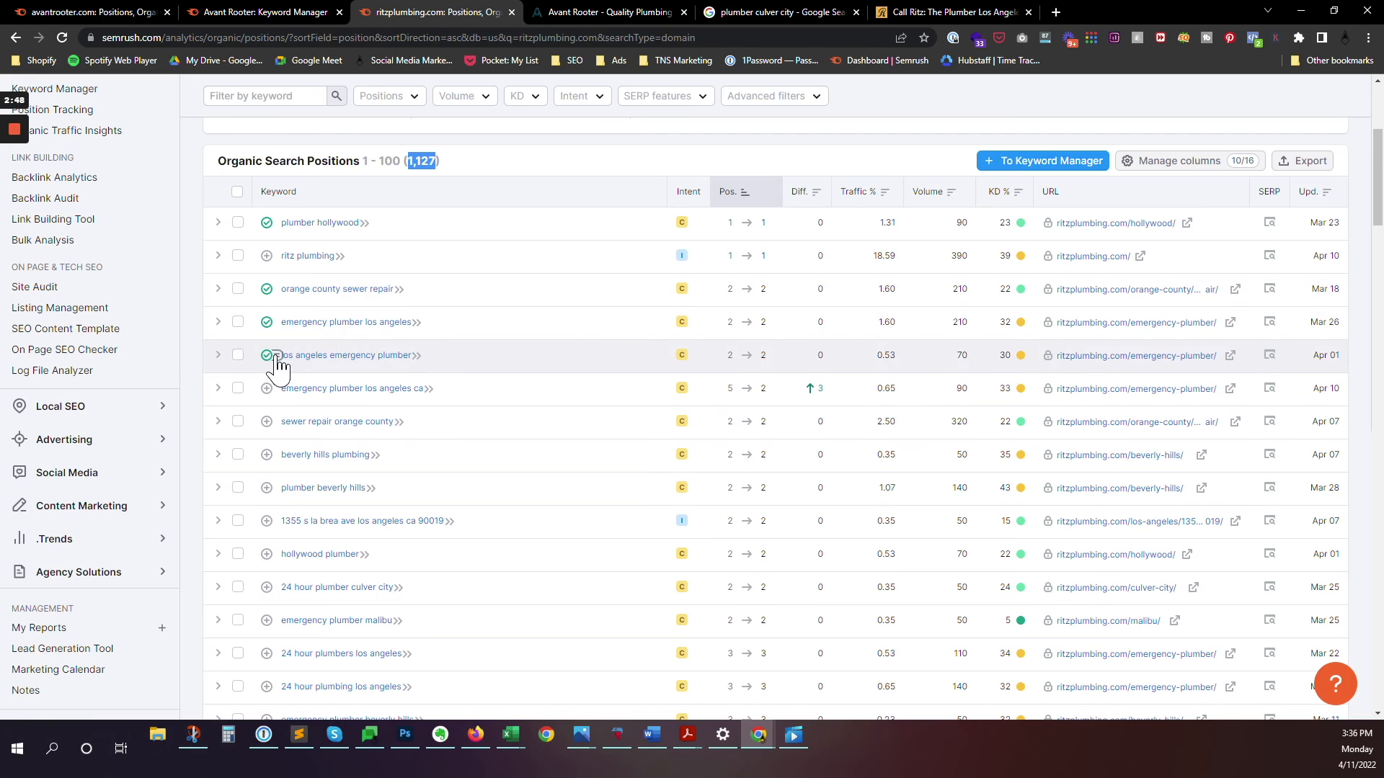
Step: Check the list assignment of "los angeles emergency plumber", reload the Avant Rooter list in Keyword Manager, and return to the ritzplumbing.com positions
left_click(277, 356)
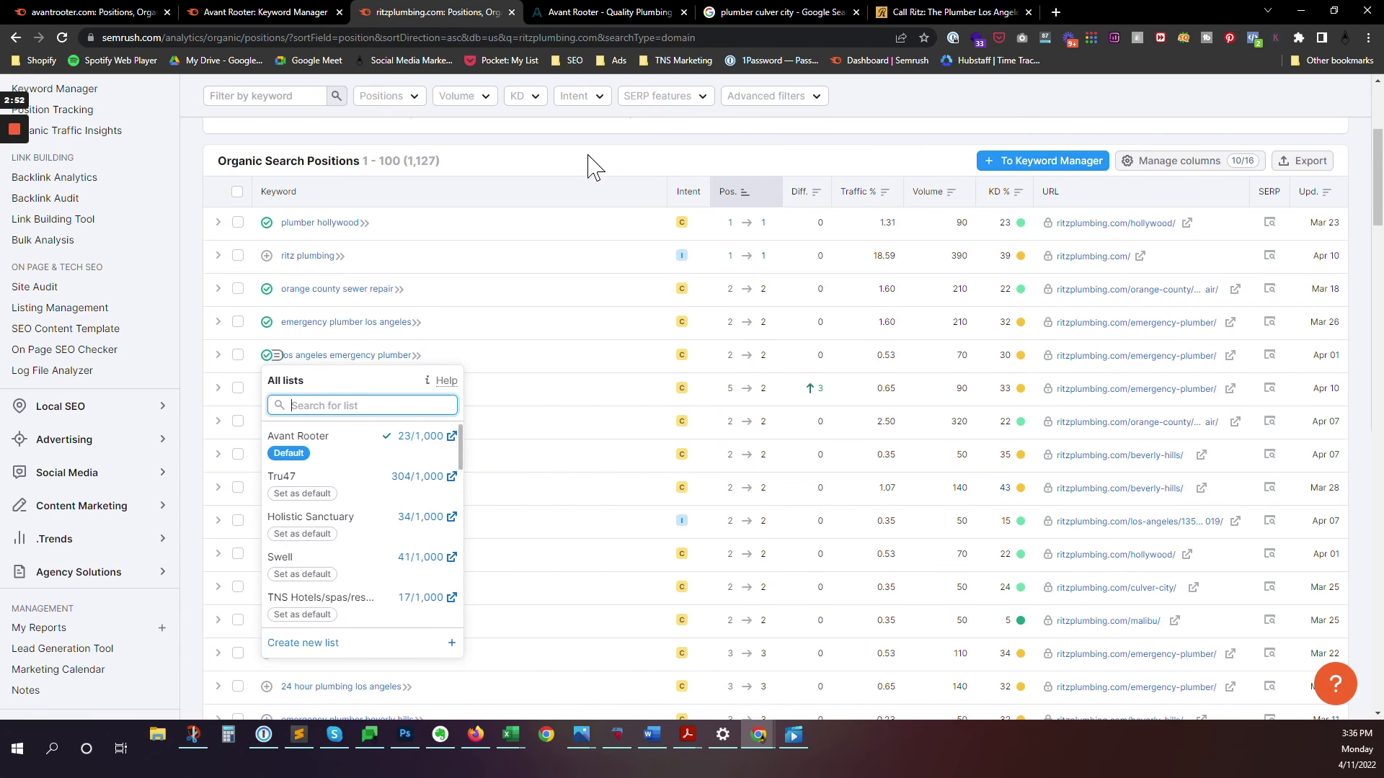
left_click(274, 13)
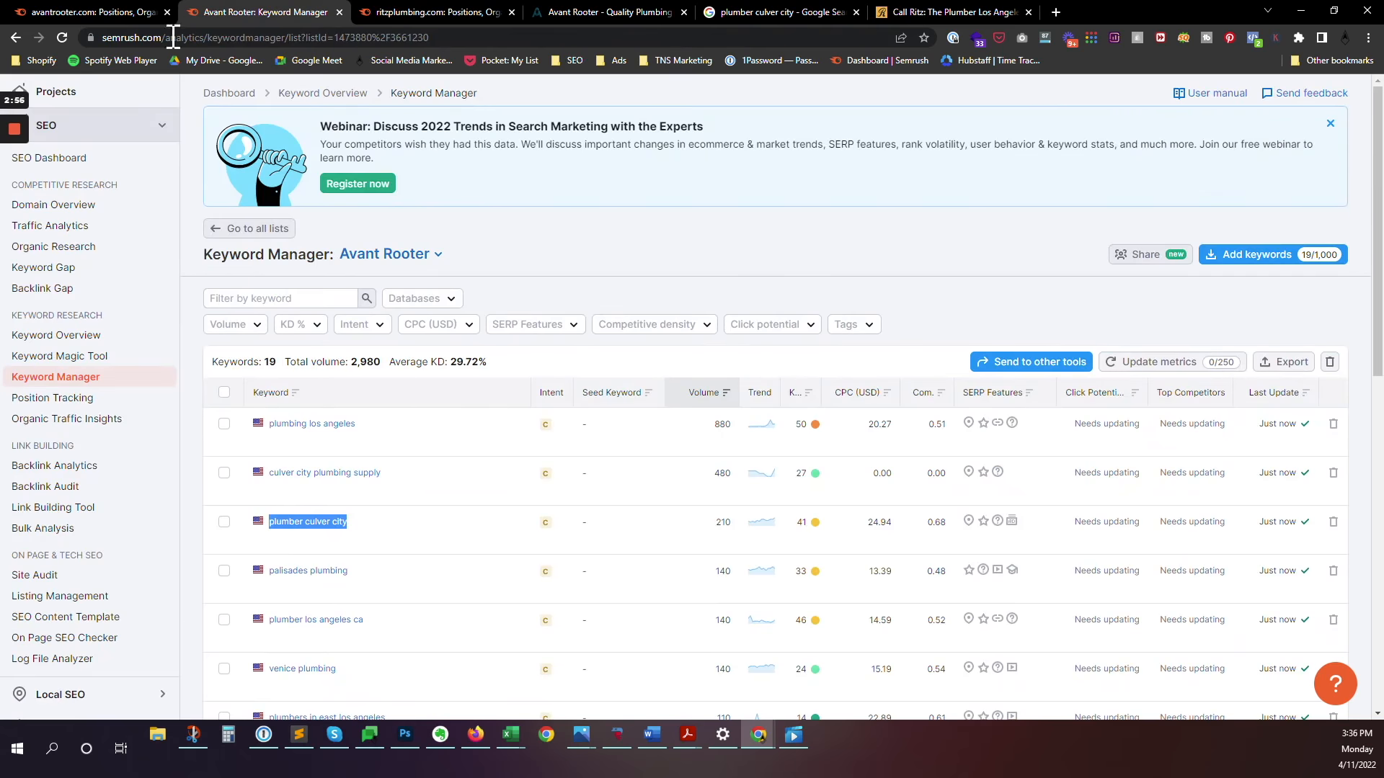
left_click(62, 38)
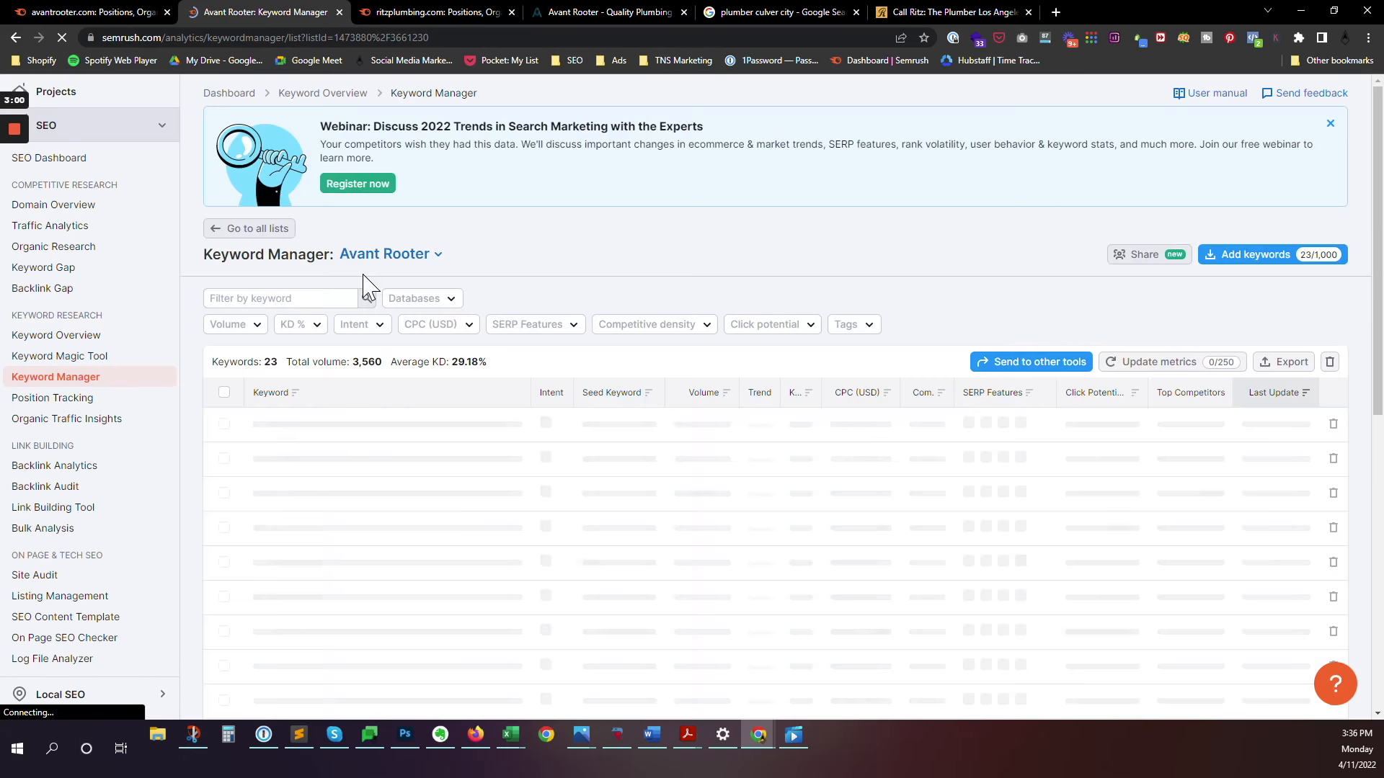
left_click(436, 12)
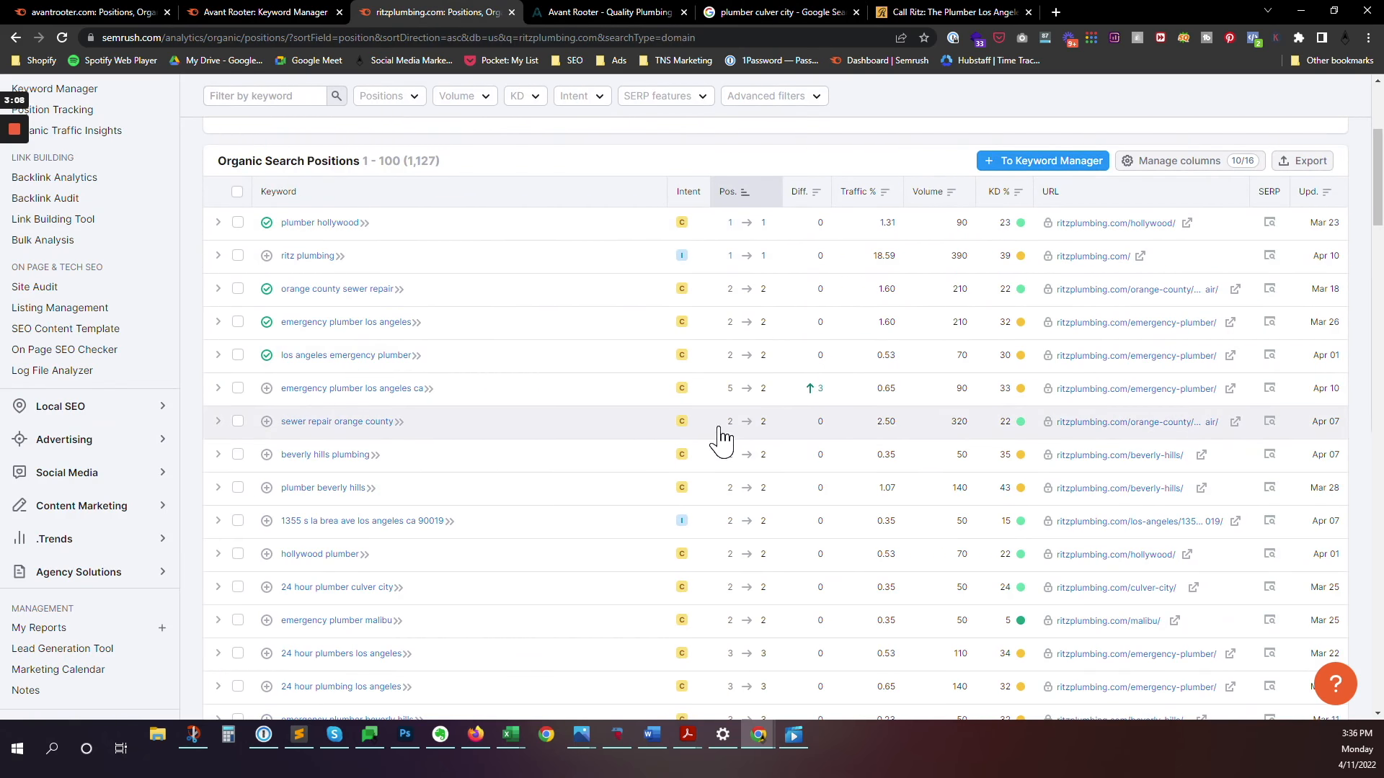
Step: Sort the ritzplumbing.com organic search positions by volume in ascending order
scroll(807, 310, "up", 3)
left_click(937, 340)
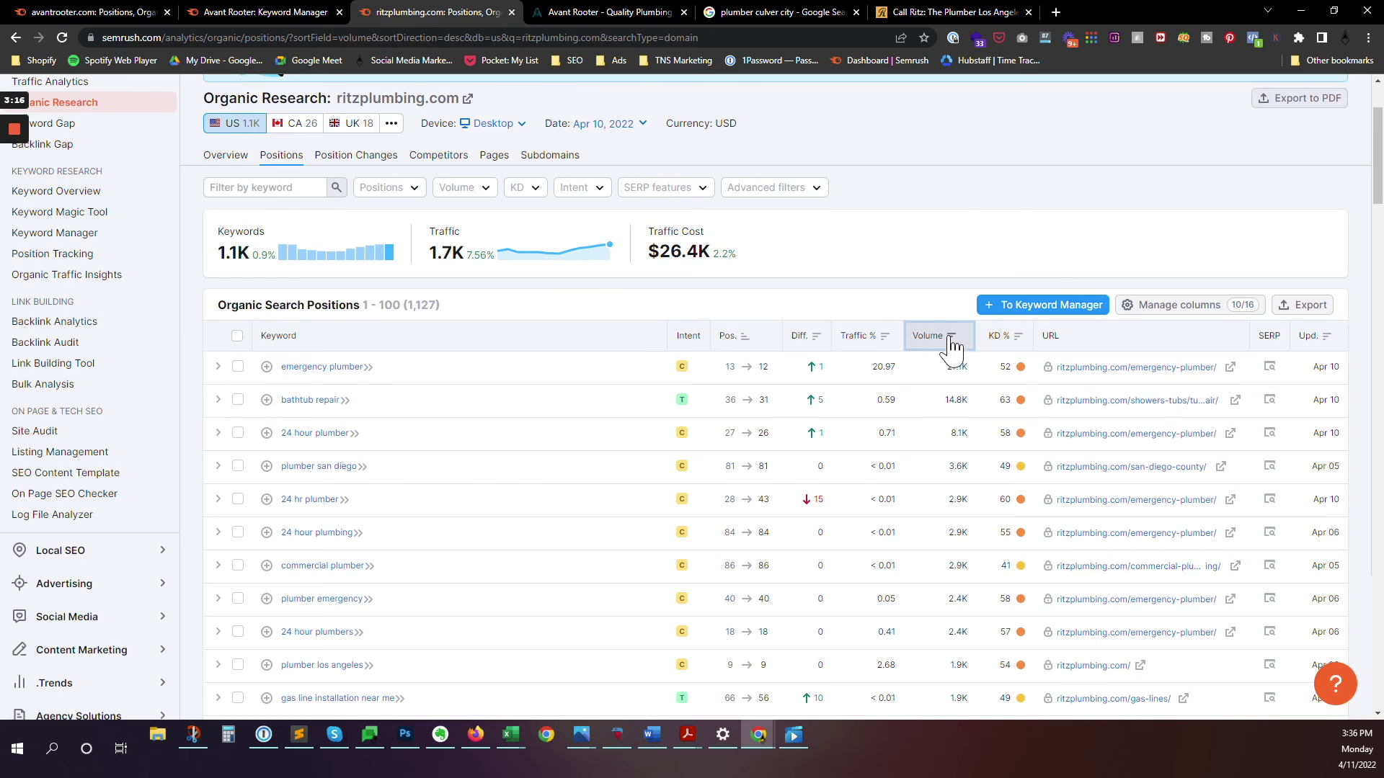
left_click(936, 339)
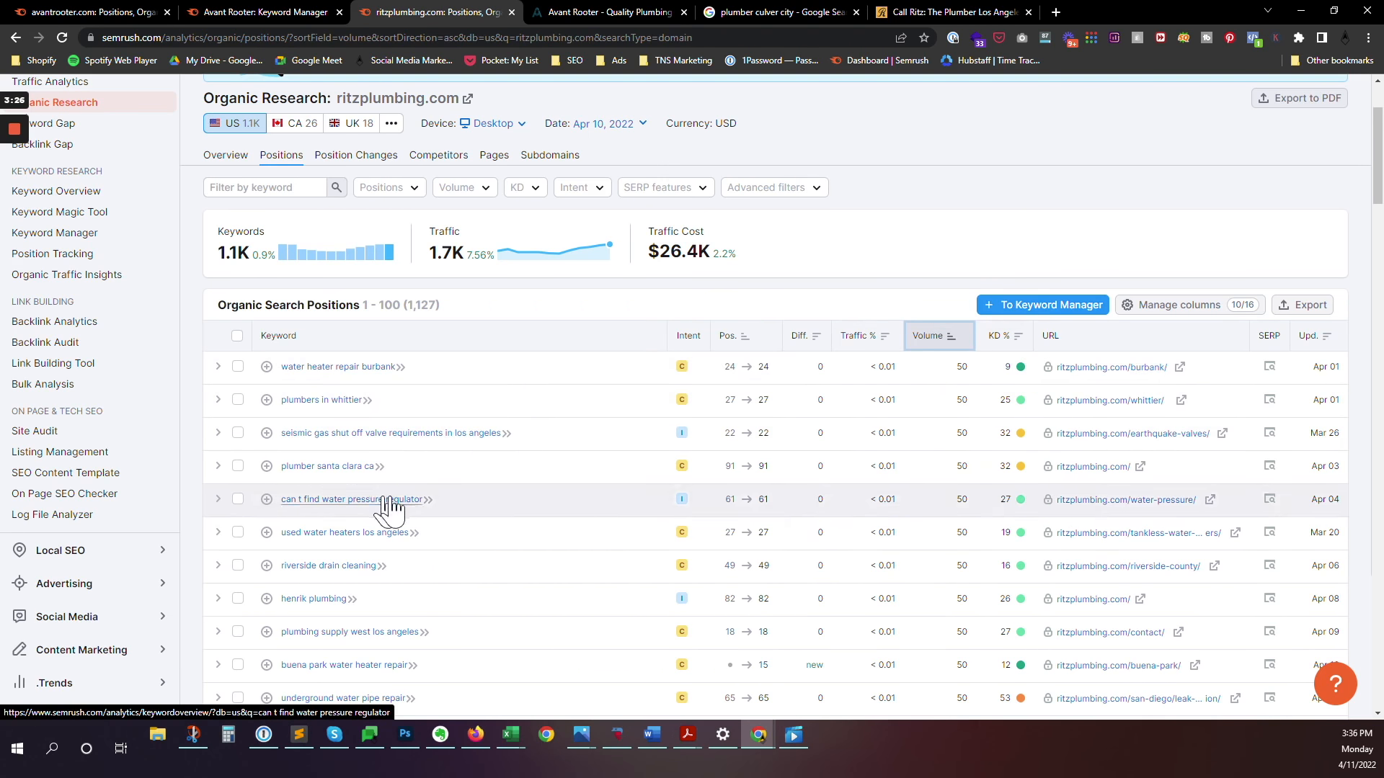
Step: Add the low-volume keywords "plumber compton ca", "long beach plumbing company" and "hollywood plumbers" to the Avant Rooter list
scroll(379, 470, "down", 2)
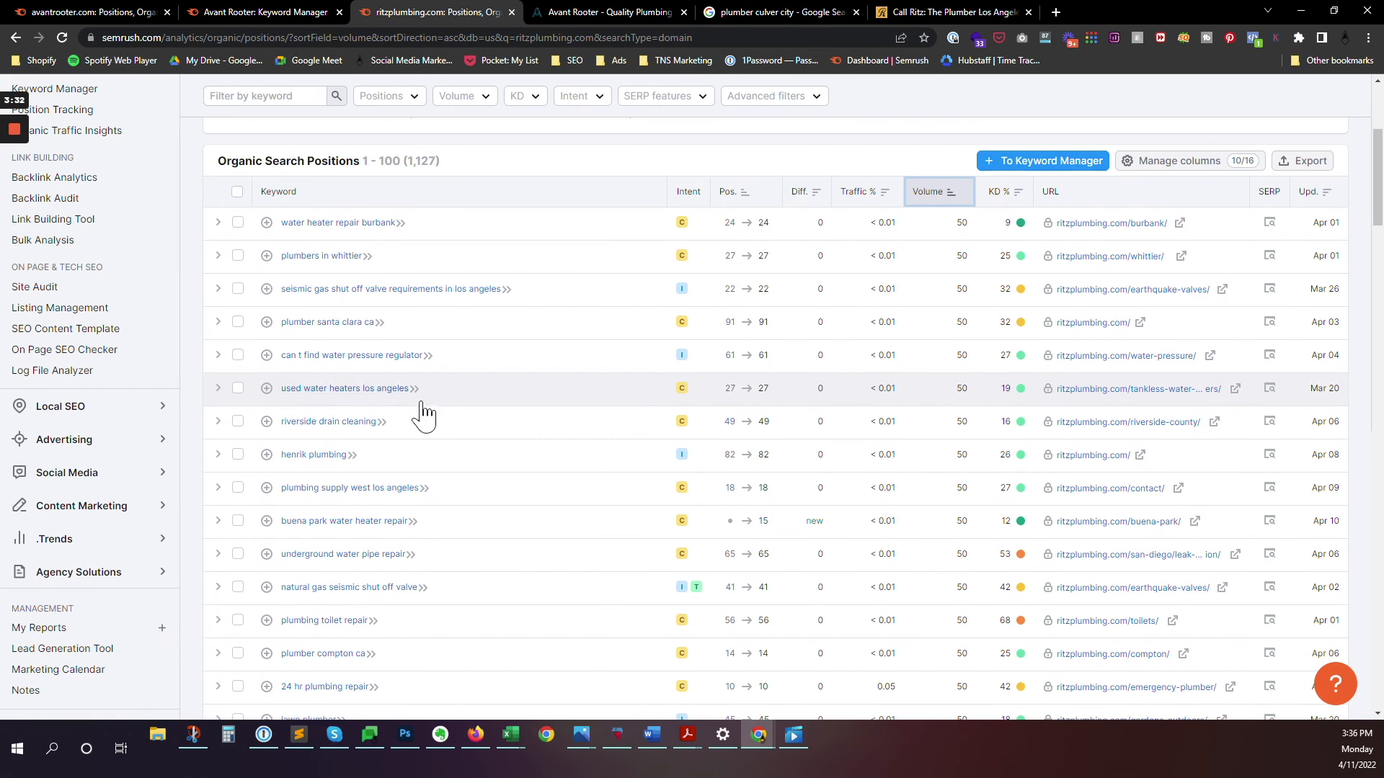
scroll(389, 461, "down", 1)
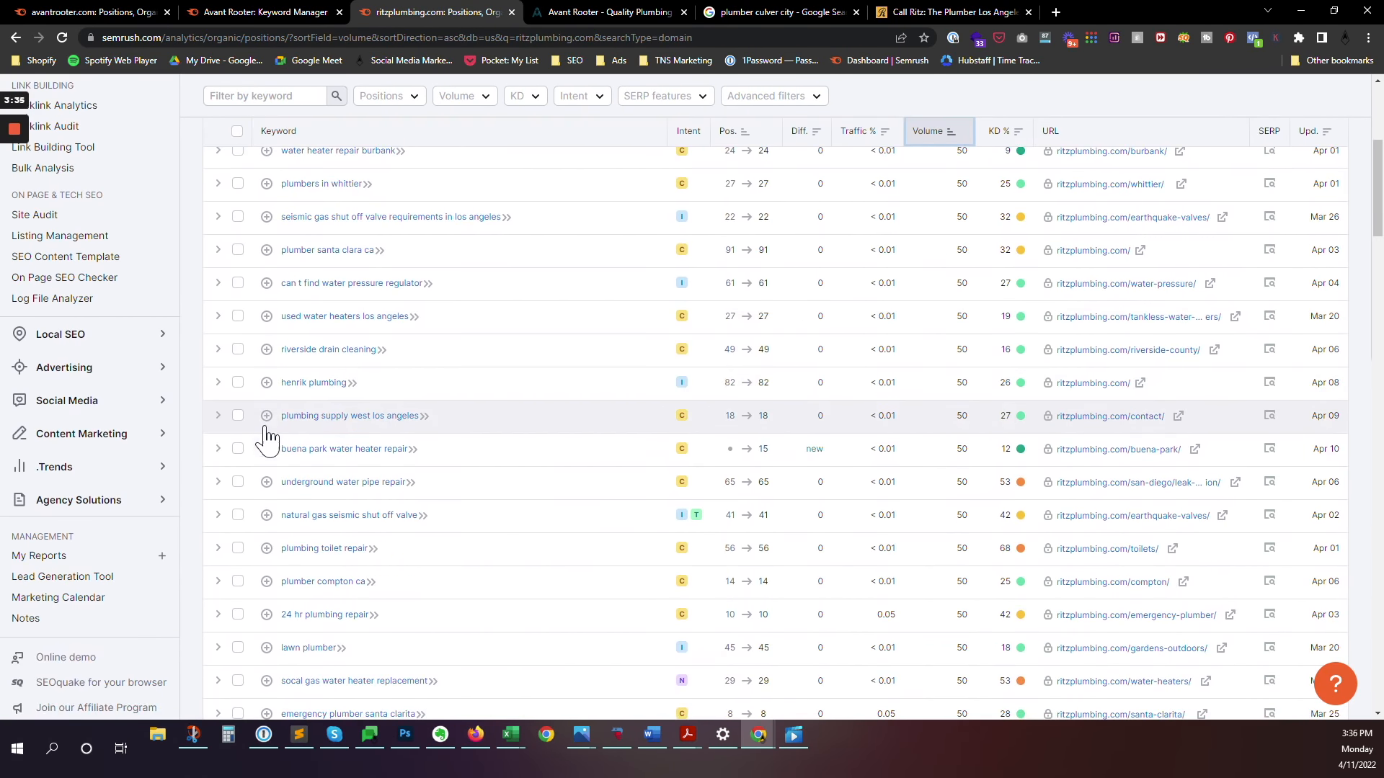
left_click(266, 582)
scroll(535, 503, "down", 2)
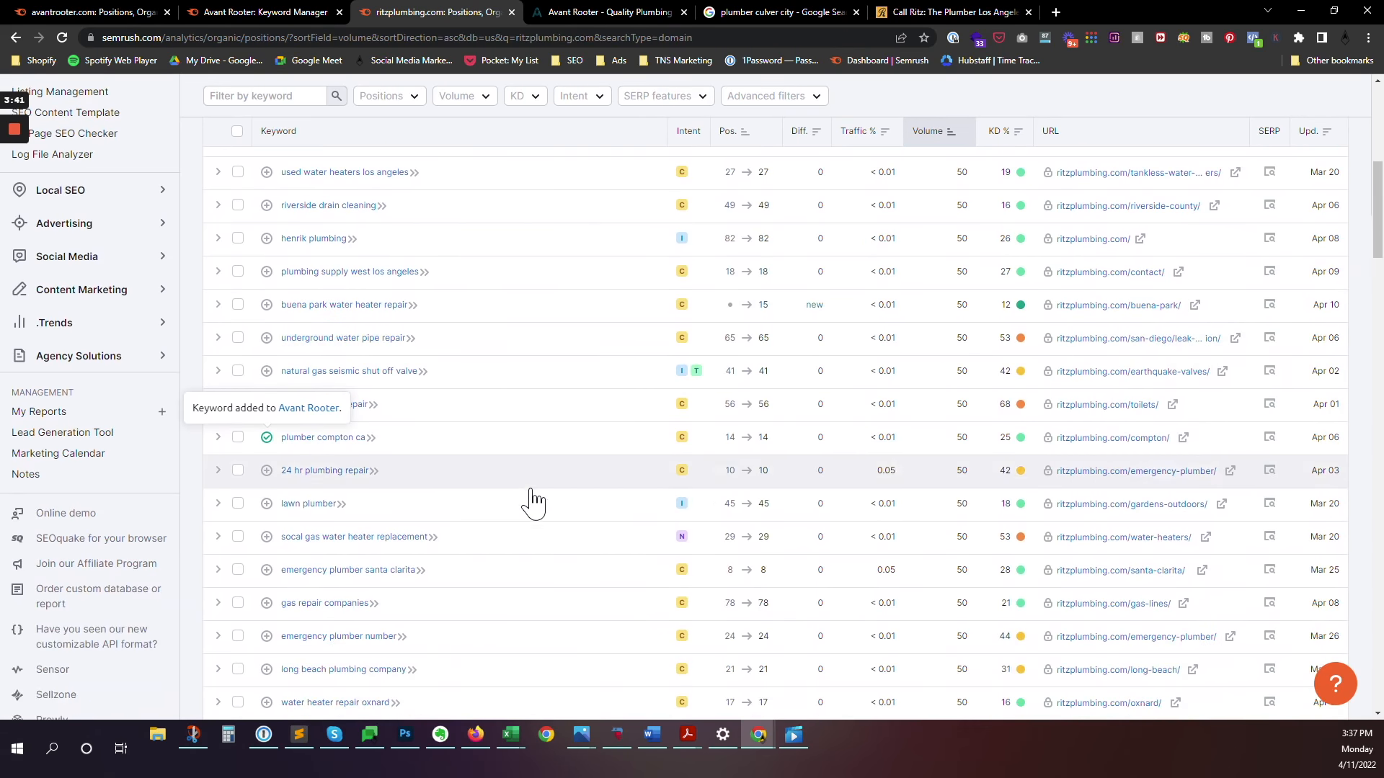
scroll(448, 488, "down", 1)
scroll(358, 464, "down", 2)
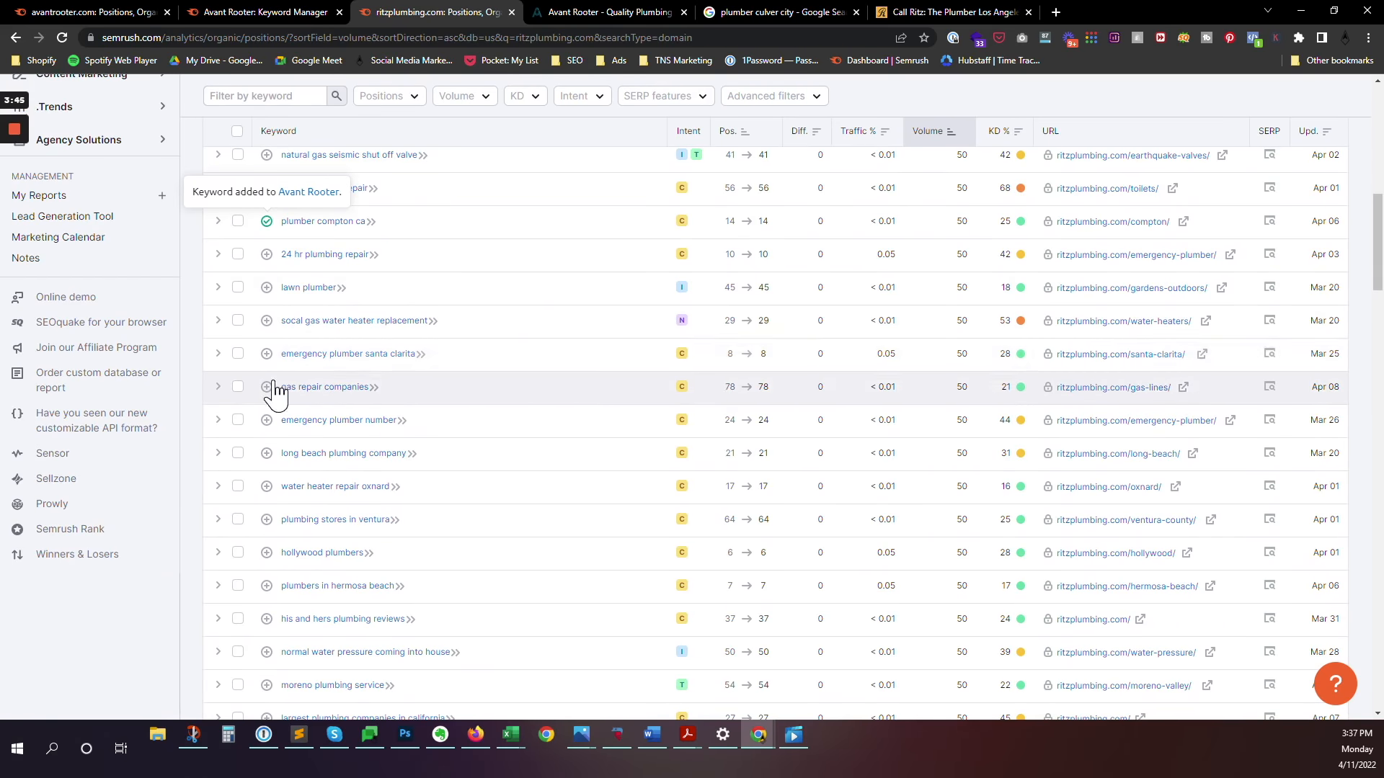
left_click(266, 453)
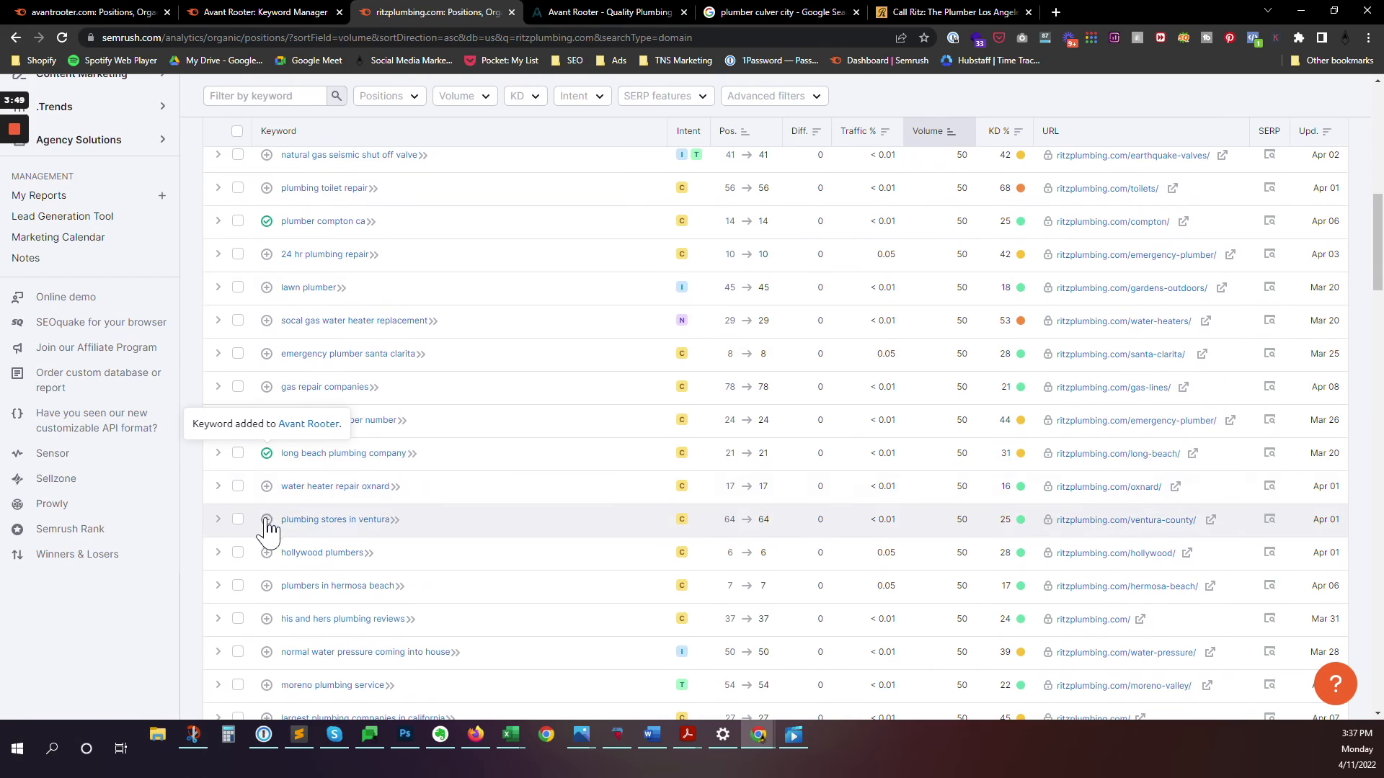
left_click(266, 553)
Step: Add "plumbing service los angeles" to the Avant Rooter list and look over the keywords below it
scroll(289, 519, "down", 3)
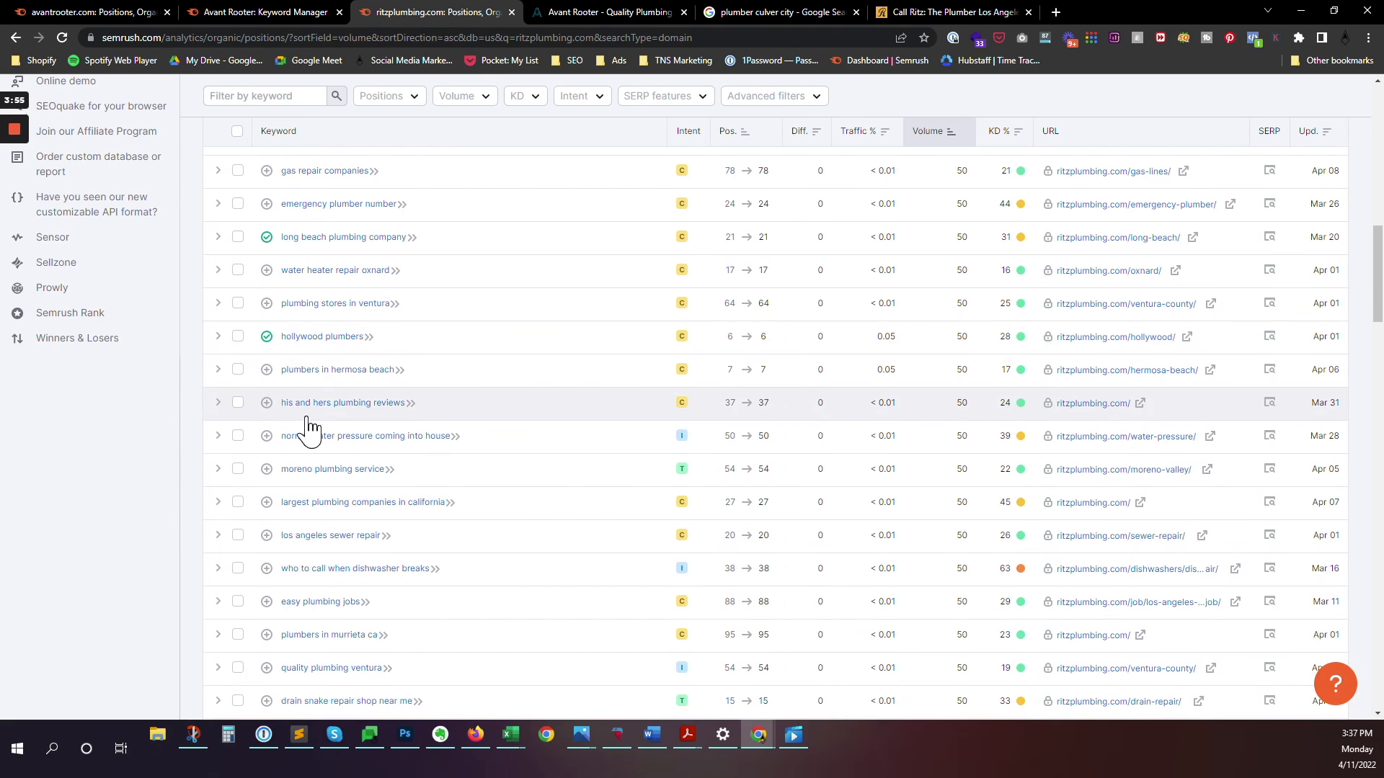
scroll(274, 447, "down", 2)
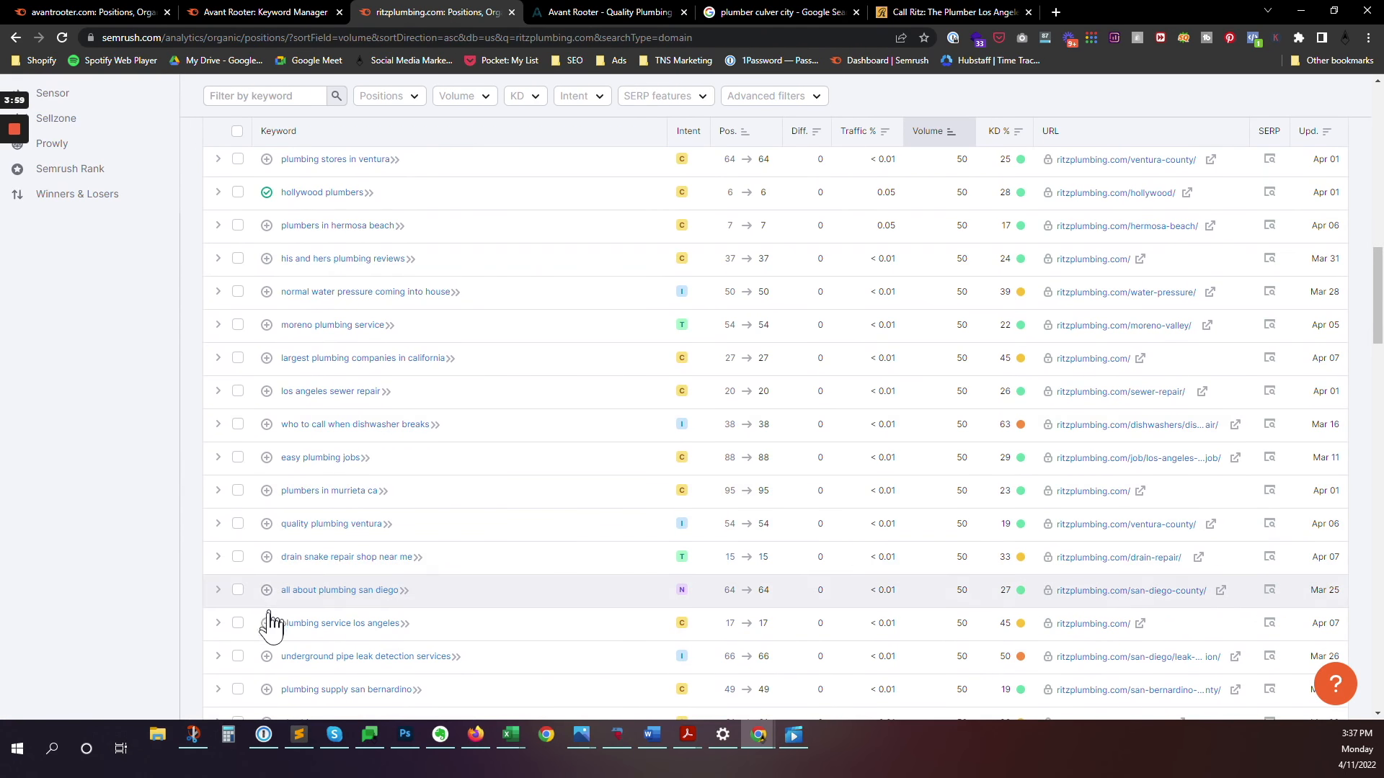
left_click(267, 623)
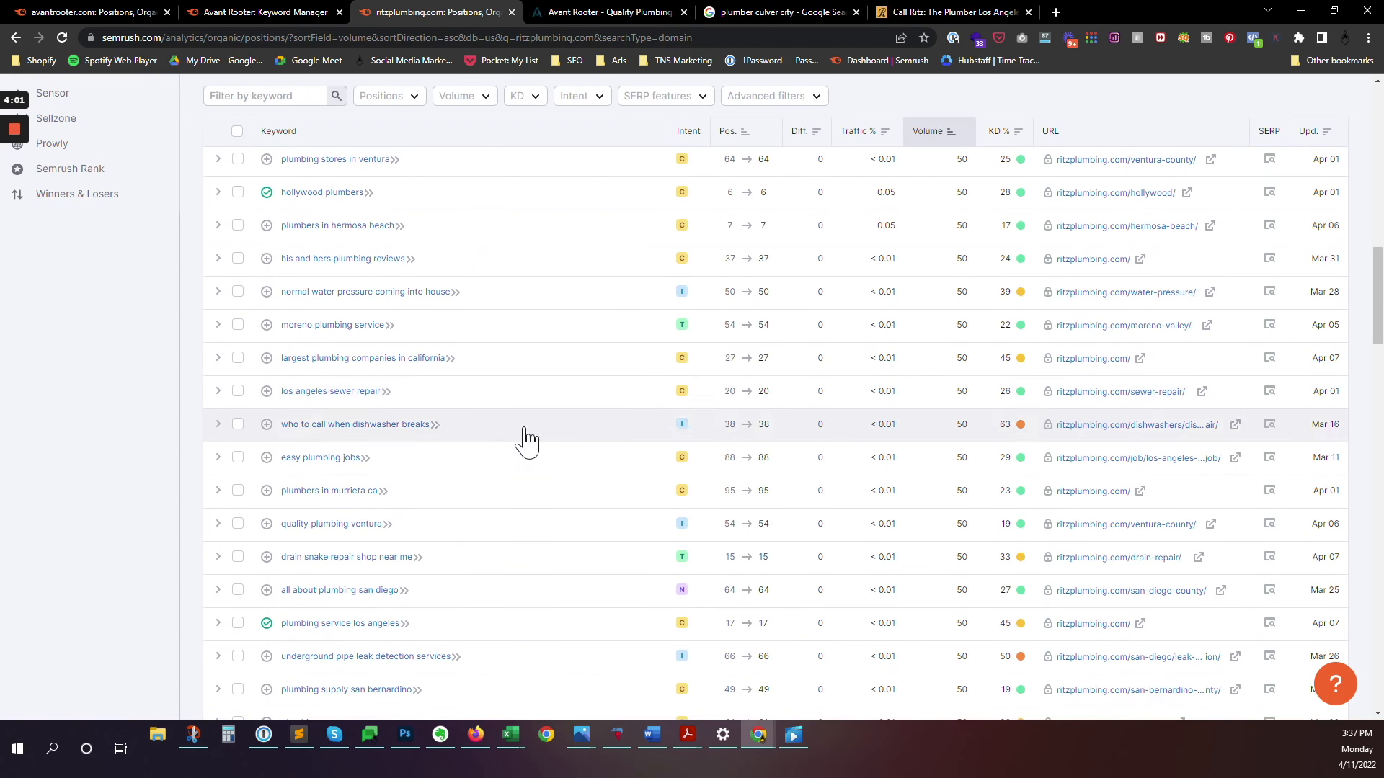
scroll(504, 469, "down", 2)
scroll(490, 499, "down", 1)
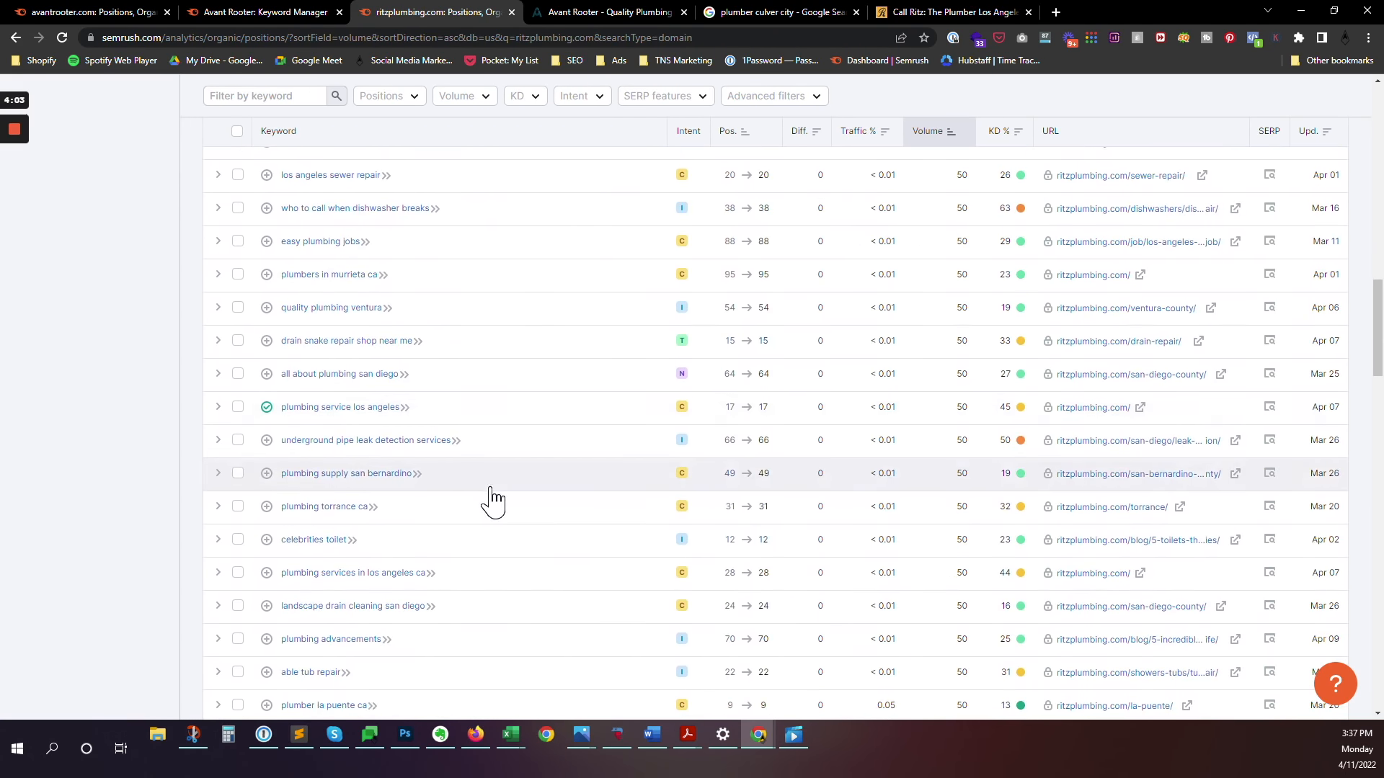
scroll(327, 478, "down", 1)
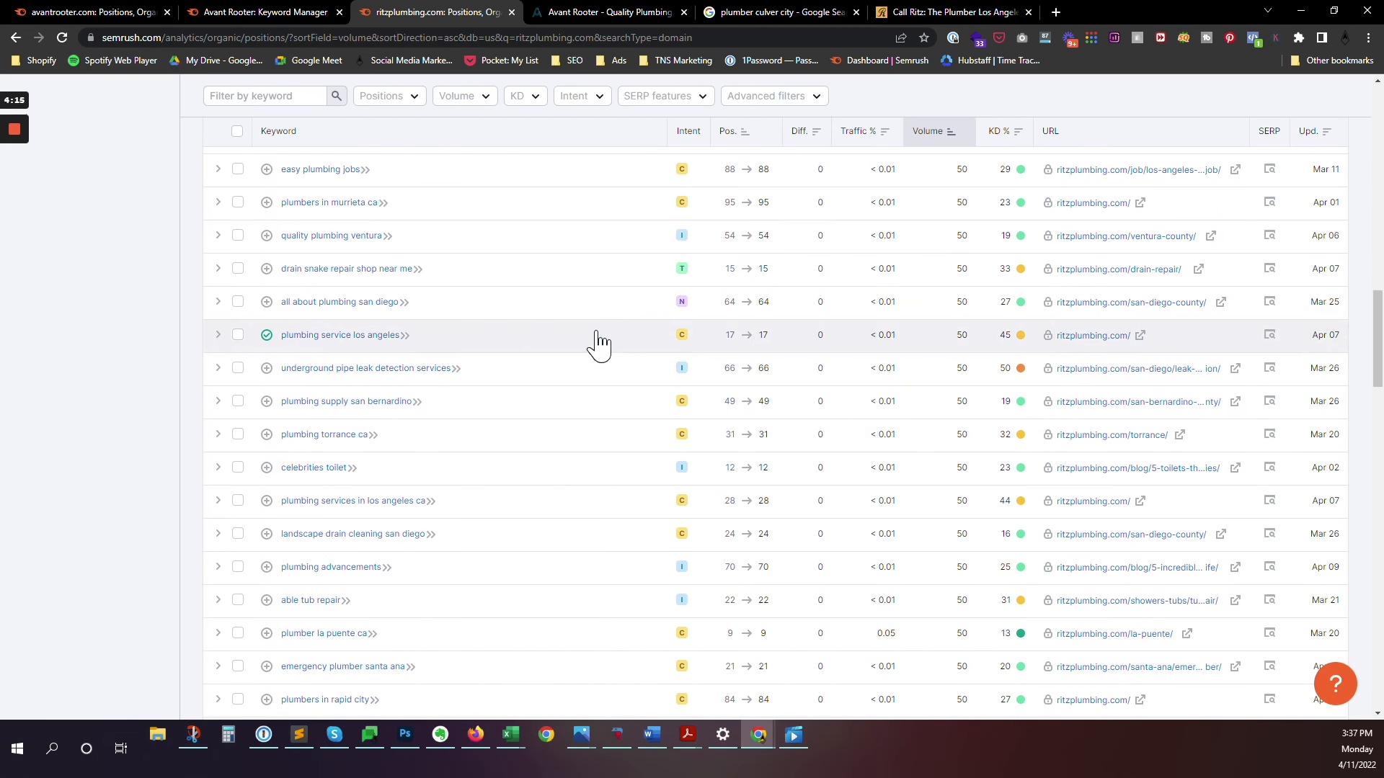
Step: Reload the Avant Rooter list in Keyword Manager and review the newly added keywords
left_click(229, 11)
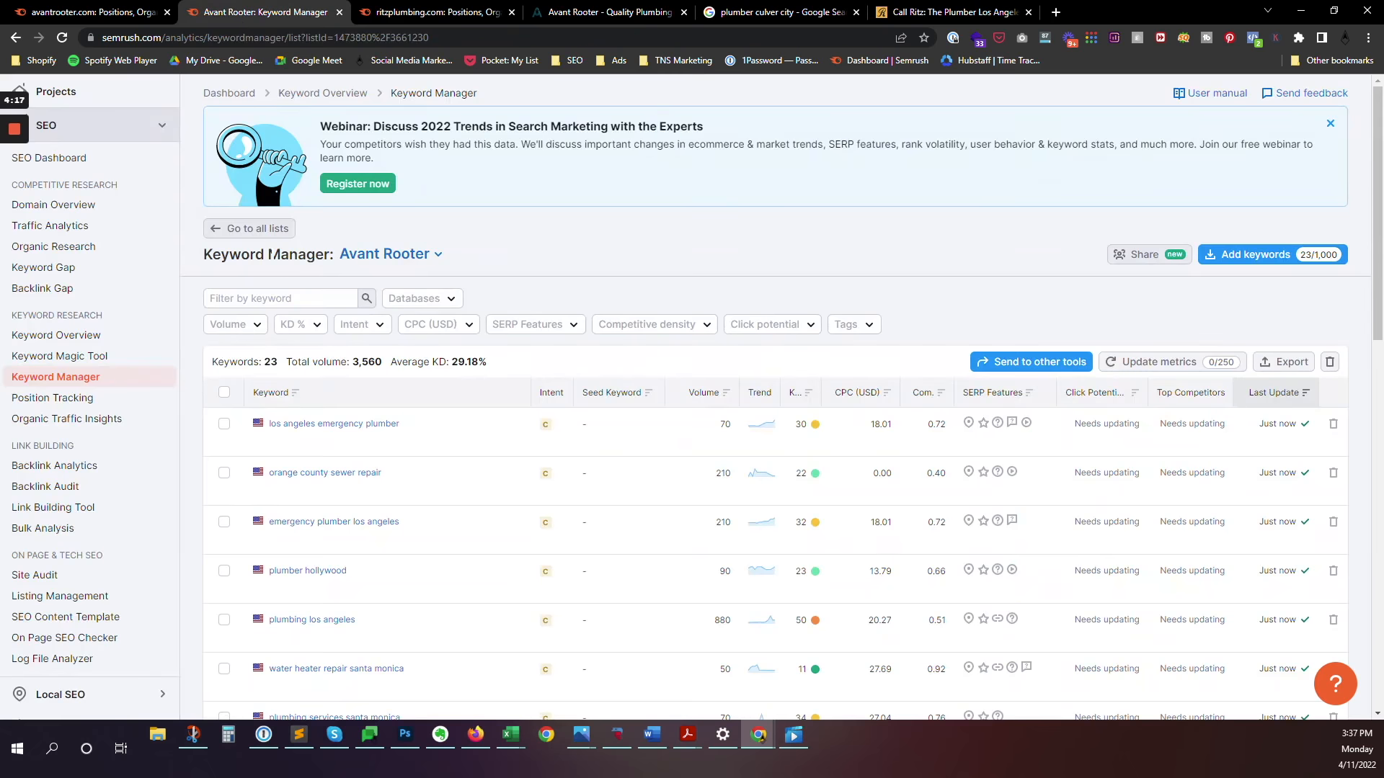
left_click(63, 37)
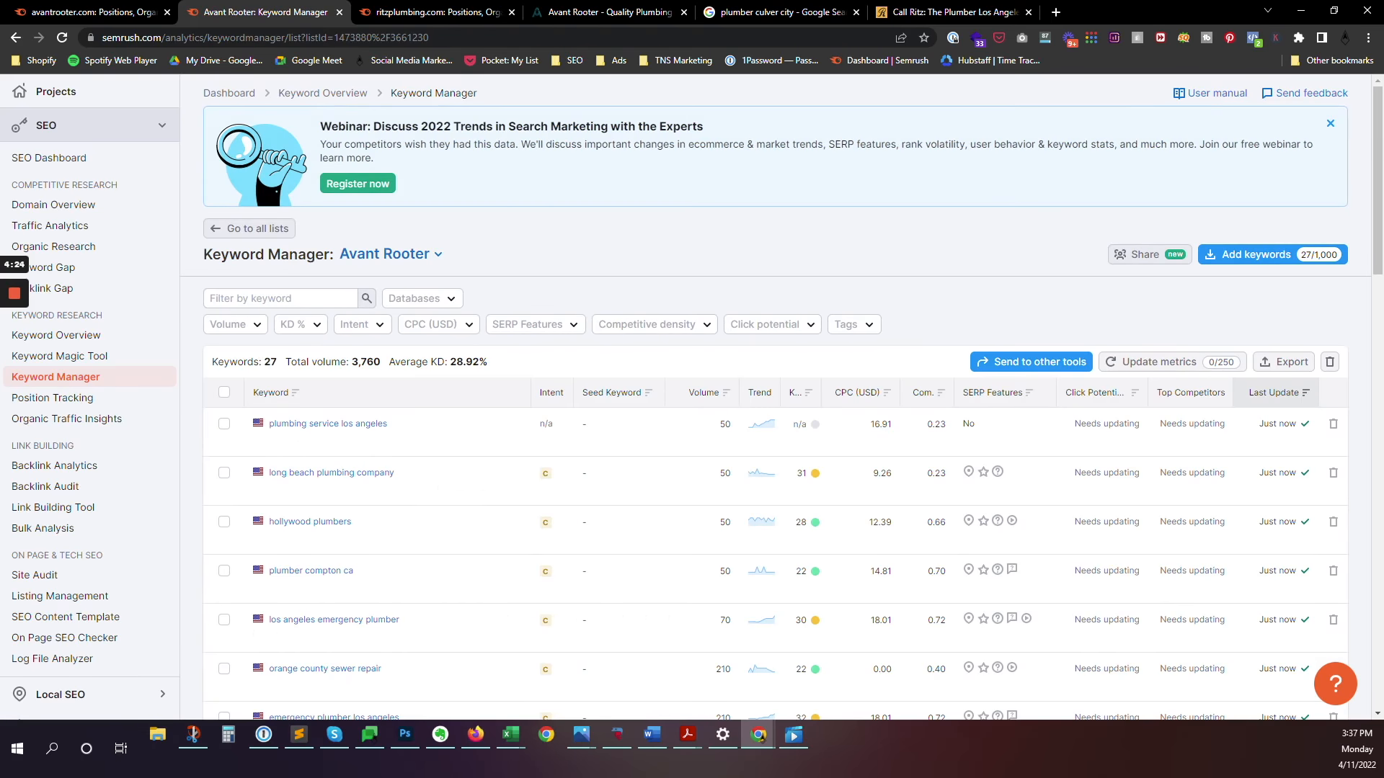
scroll(417, 278, "down", 1)
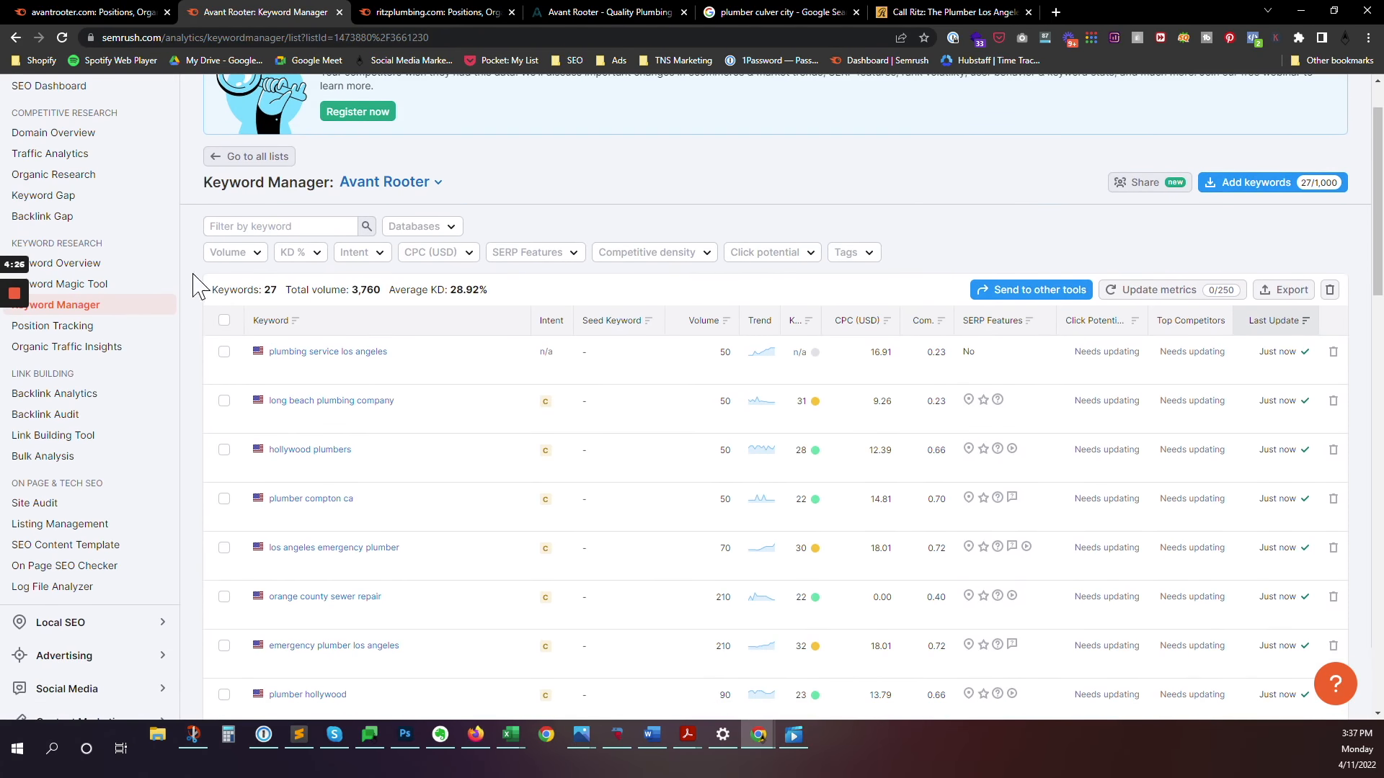
mouse_move(14, 349)
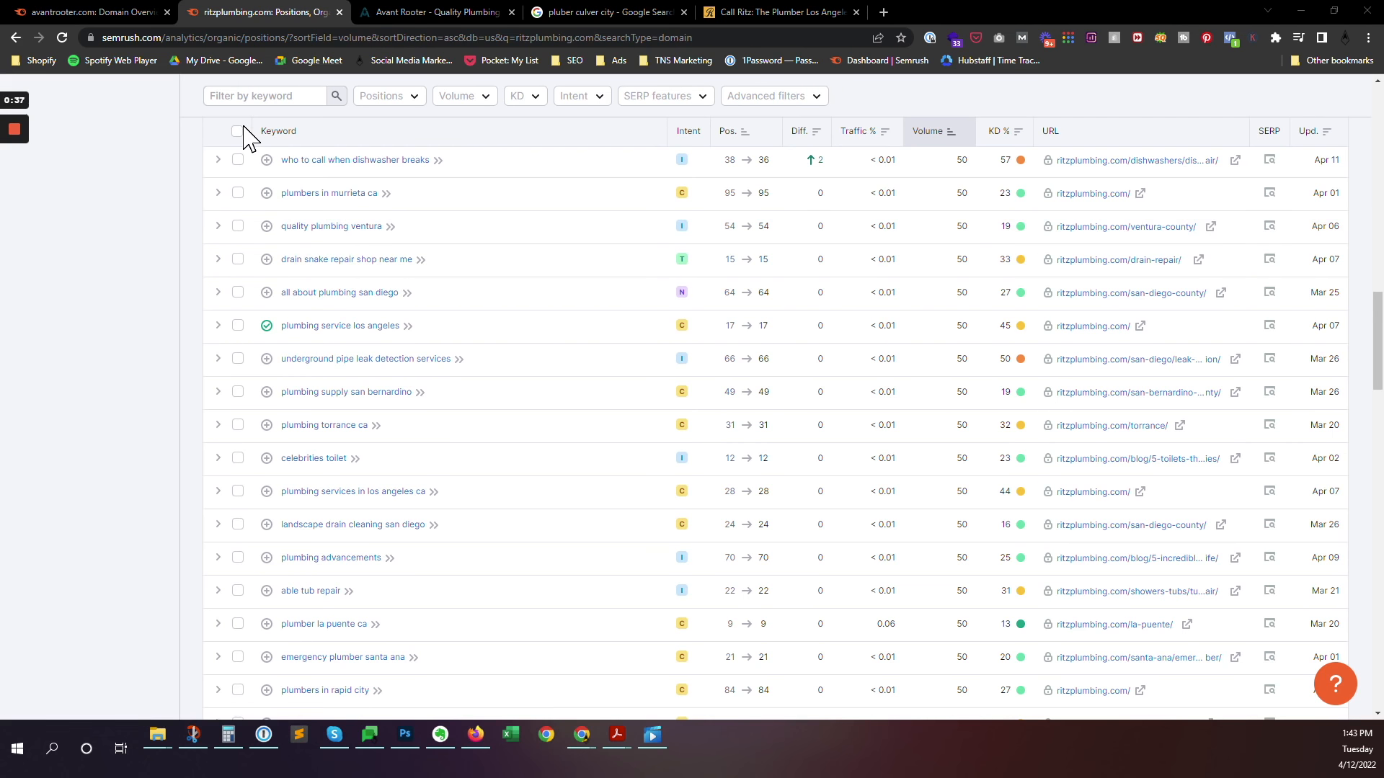
Step: Filter the ritzplumbing.com organic positions by the keyword "plumbing" and look through the matching terms
left_click(254, 95)
type("plumbing")
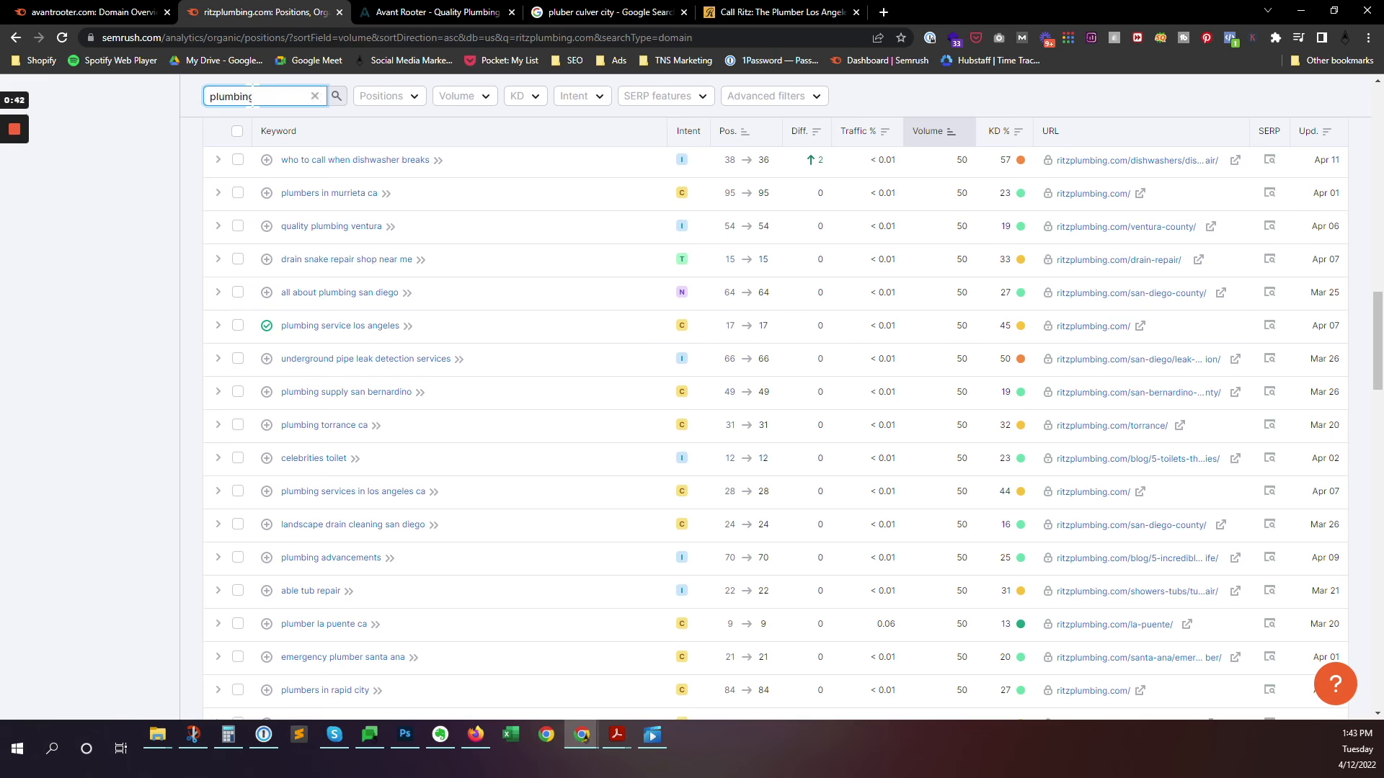
key("Return")
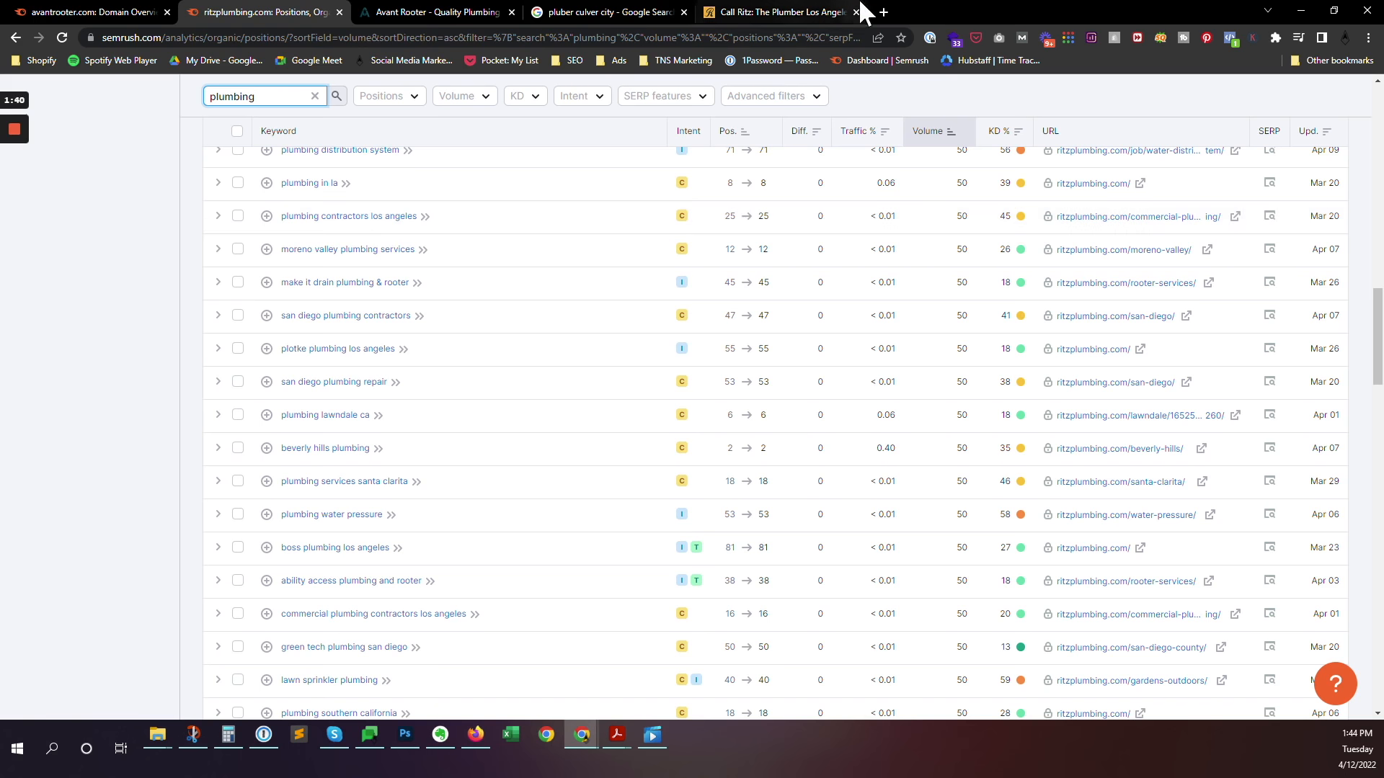
Step: Create a blank Google Sheets spreadsheet from Google Drive in a new browser tab and clear its default title
left_click(883, 11)
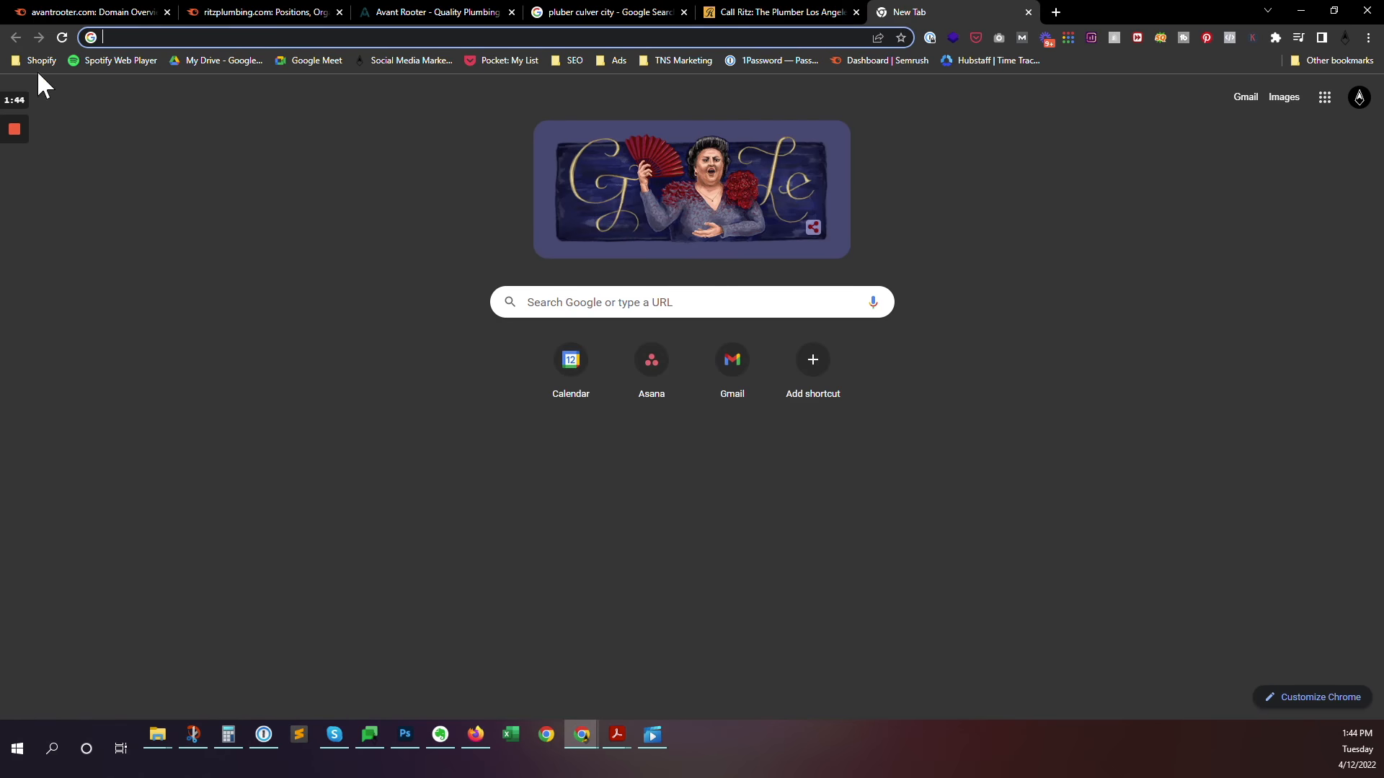
left_click(220, 57)
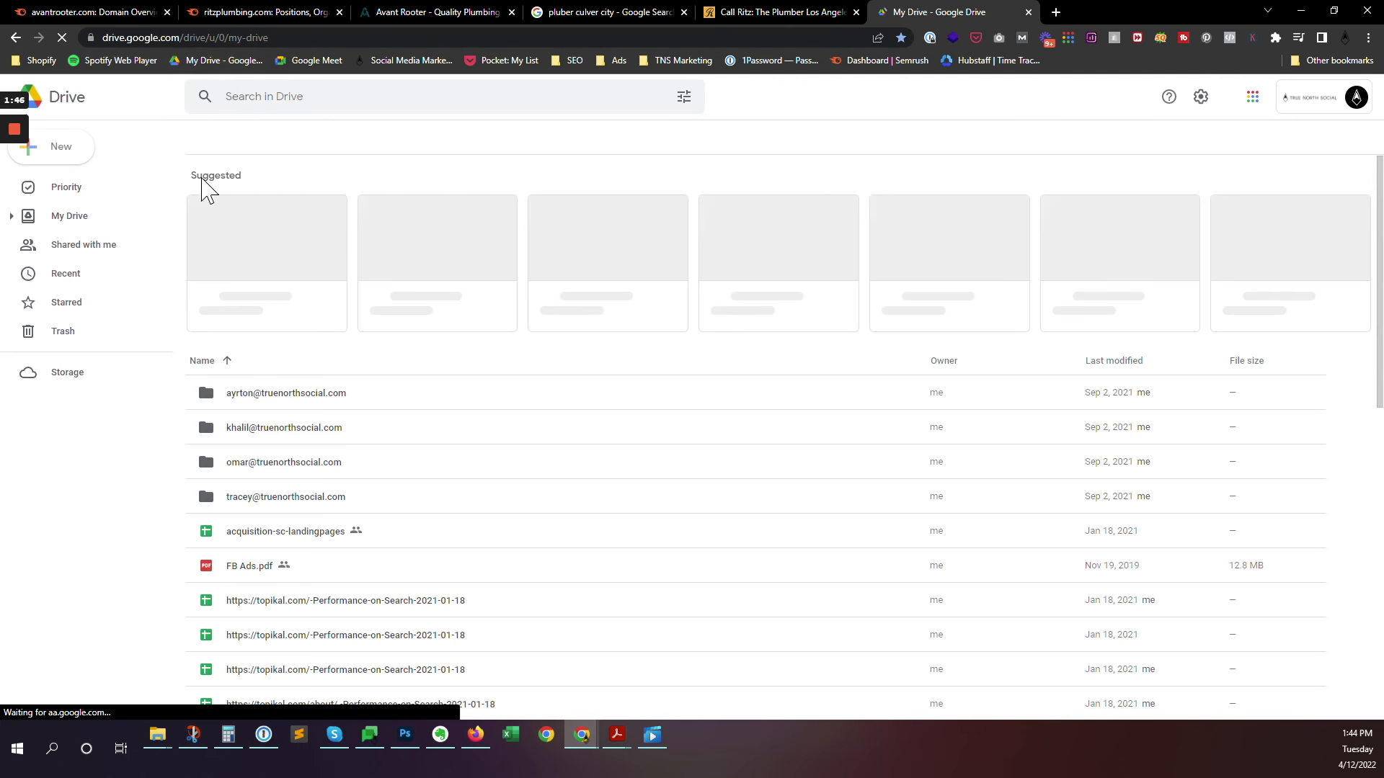
left_click(81, 147)
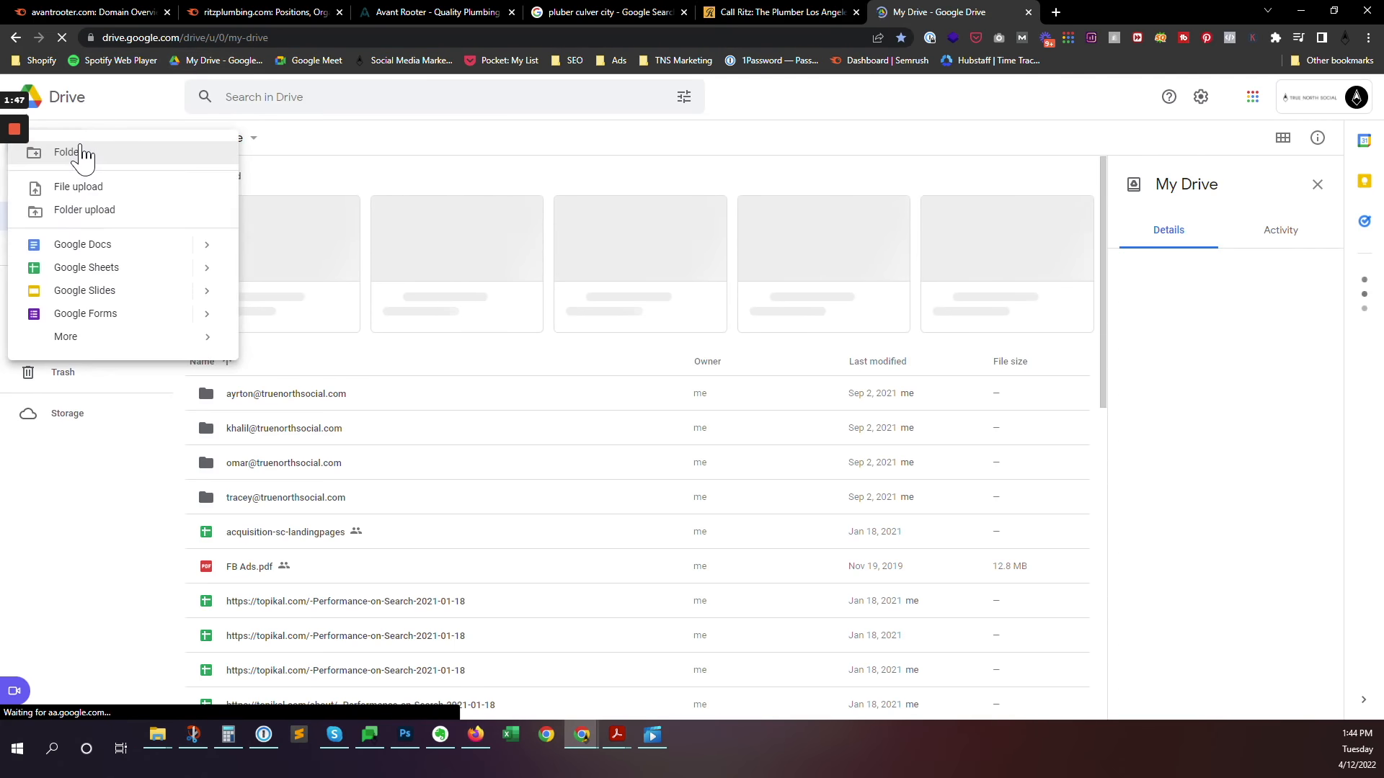
left_click(116, 268)
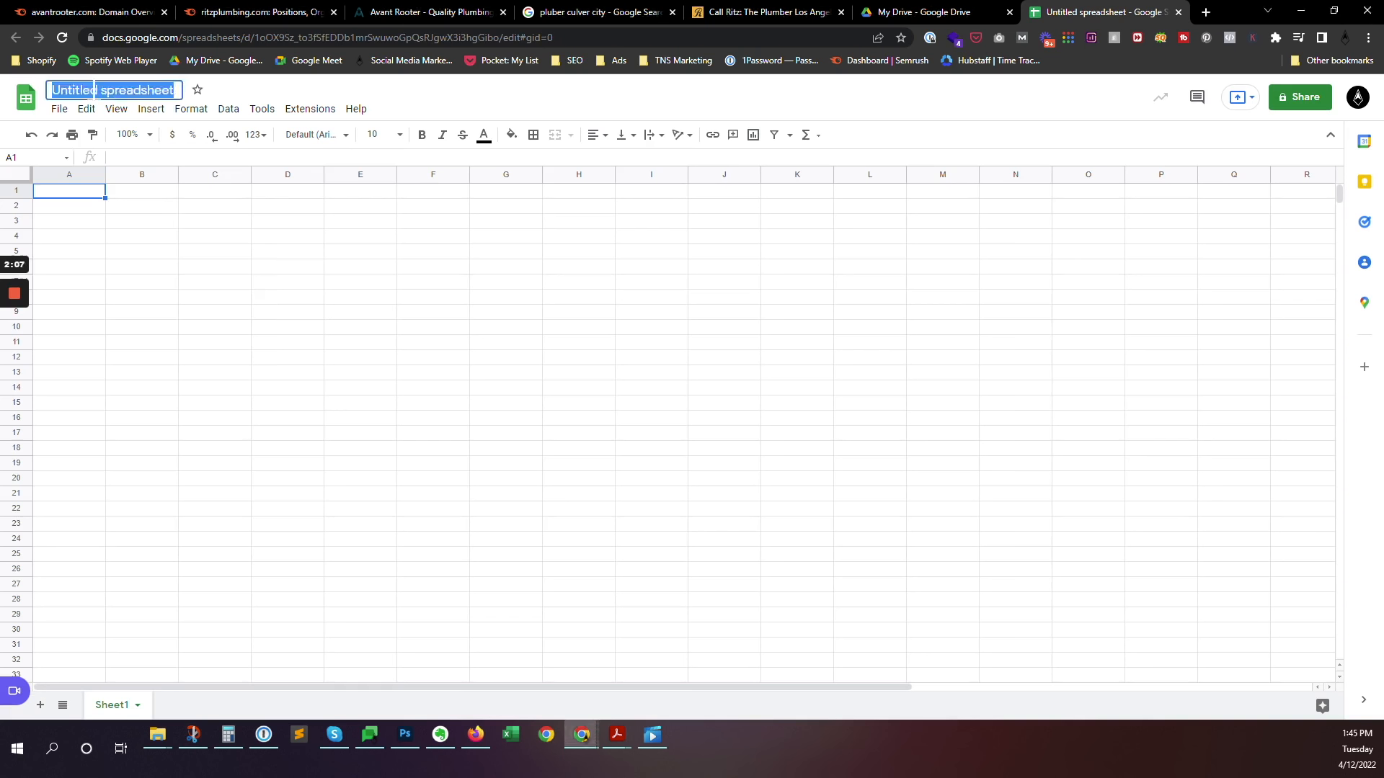
key("BackSpace")
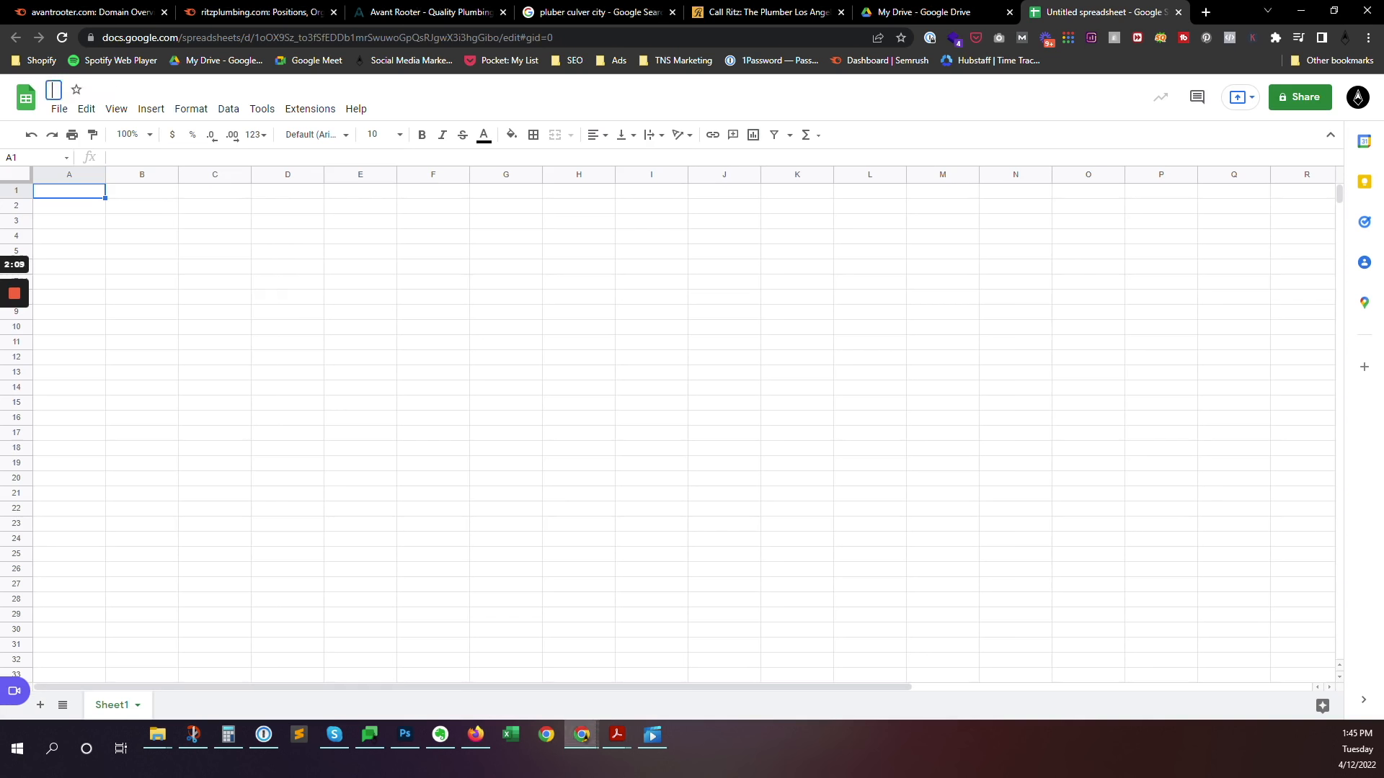
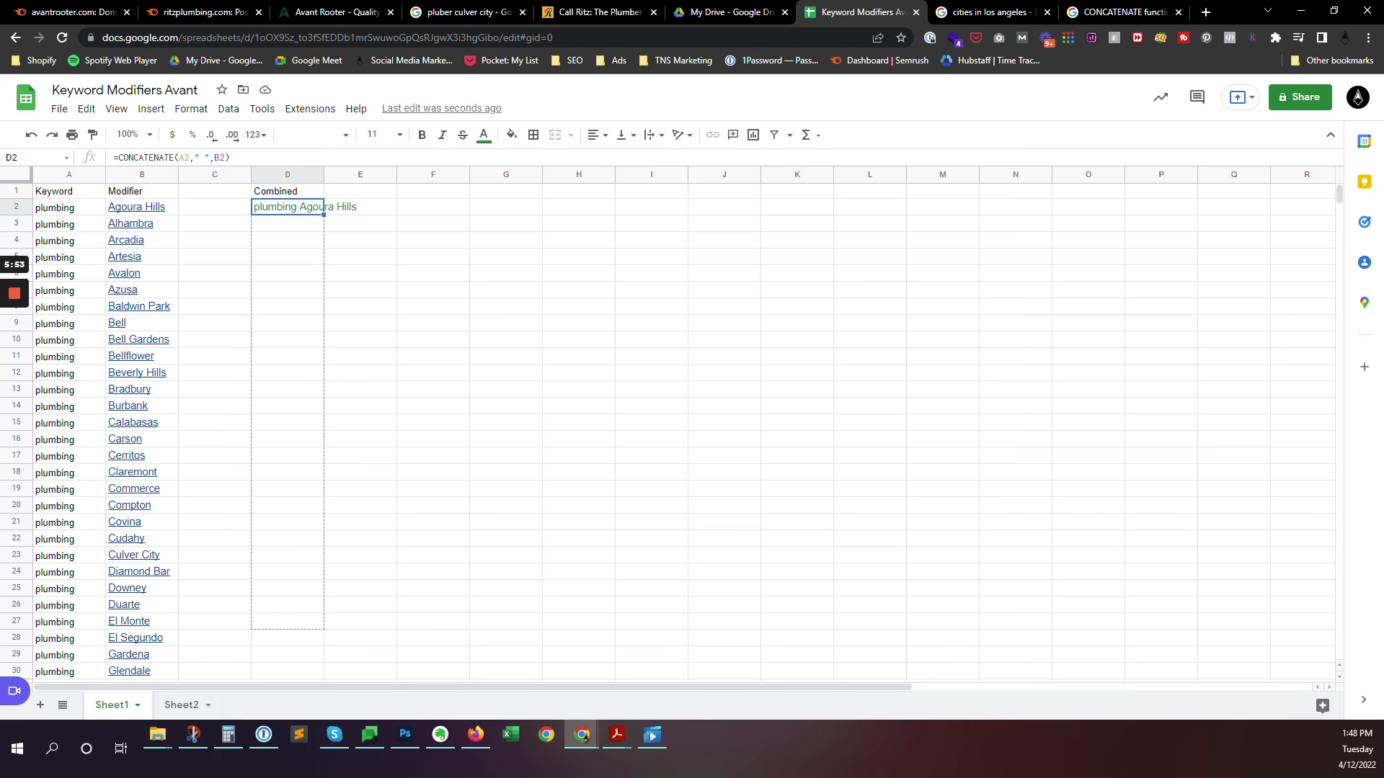
Step: Fill the CONCATENATE formula from D2 down the Combined column to D27 and check several of the combined keywords
left_click_drag(324, 627, 323, 627)
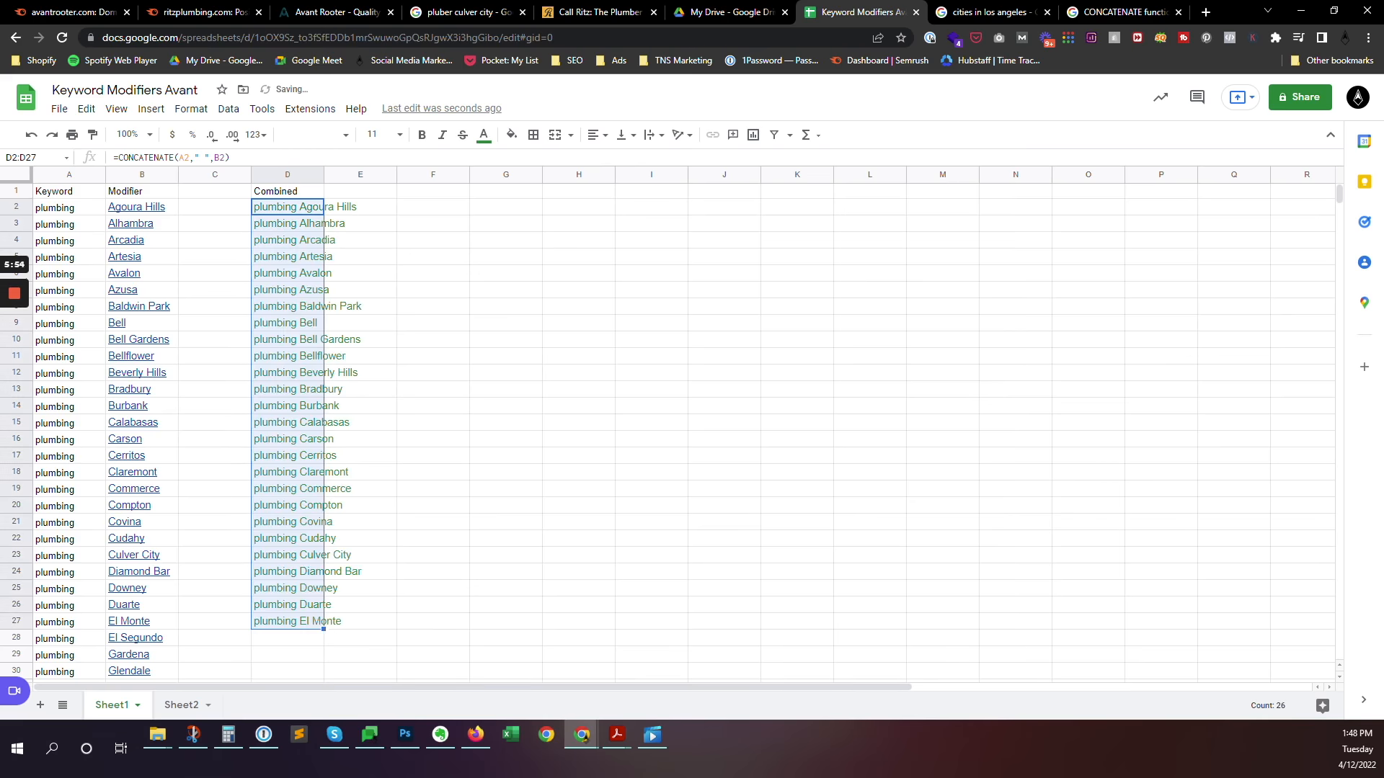
left_click(276, 222)
left_click(277, 243)
left_click(277, 291)
left_click(279, 338)
left_click(280, 439)
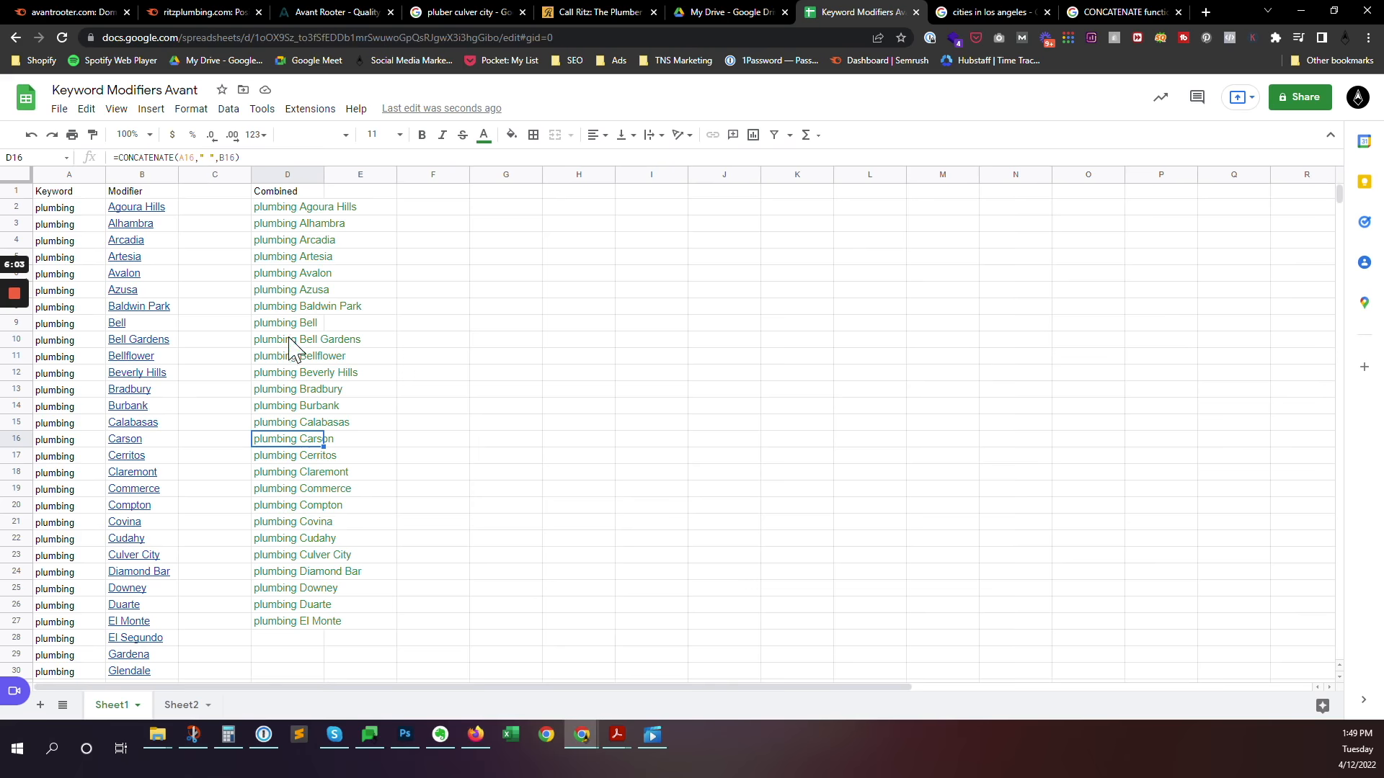
scroll(294, 411, "down", 2)
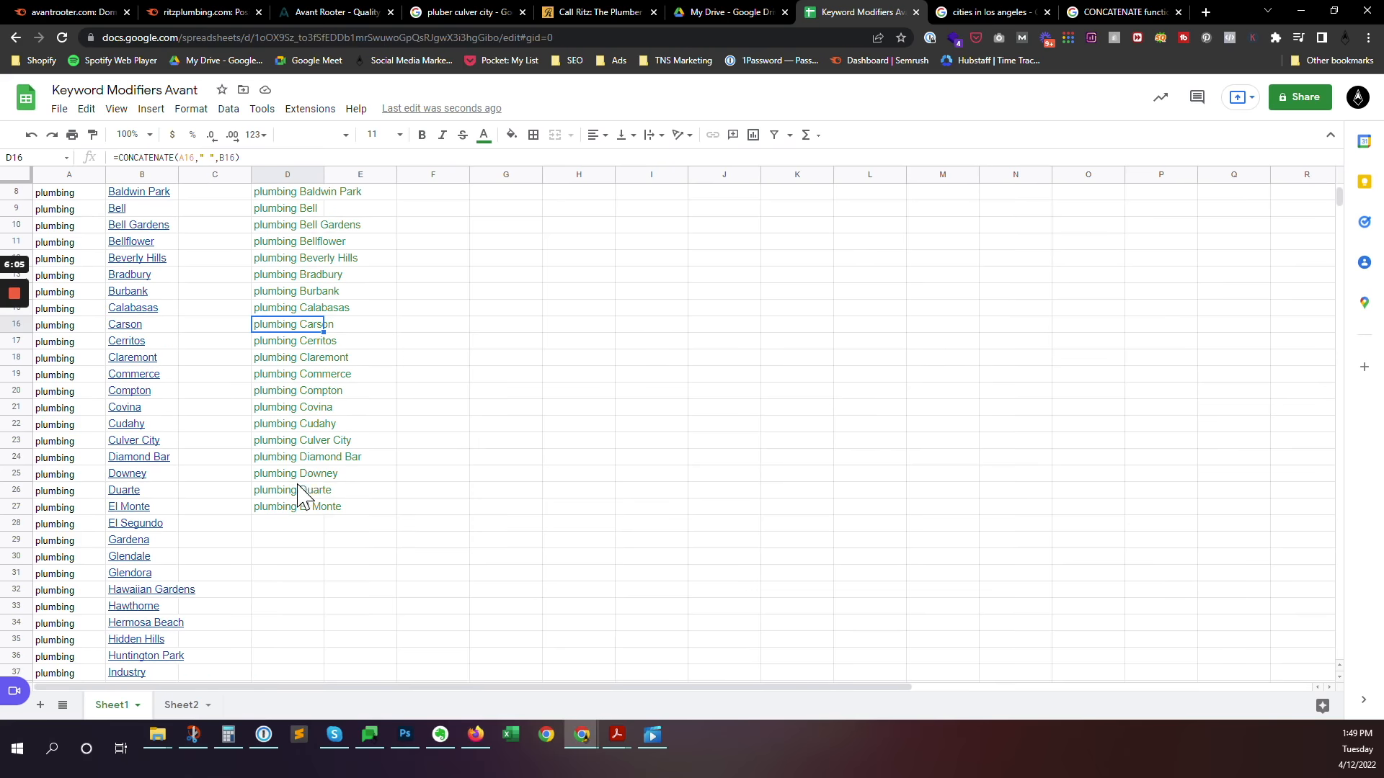
Step: Extend the Combined column's formula from D27 down to D89 so that every listed city is covered
scroll(301, 496, "down", 2)
left_click(295, 425)
left_click_drag(323, 431, 321, 678)
scroll(315, 578, "down", 5)
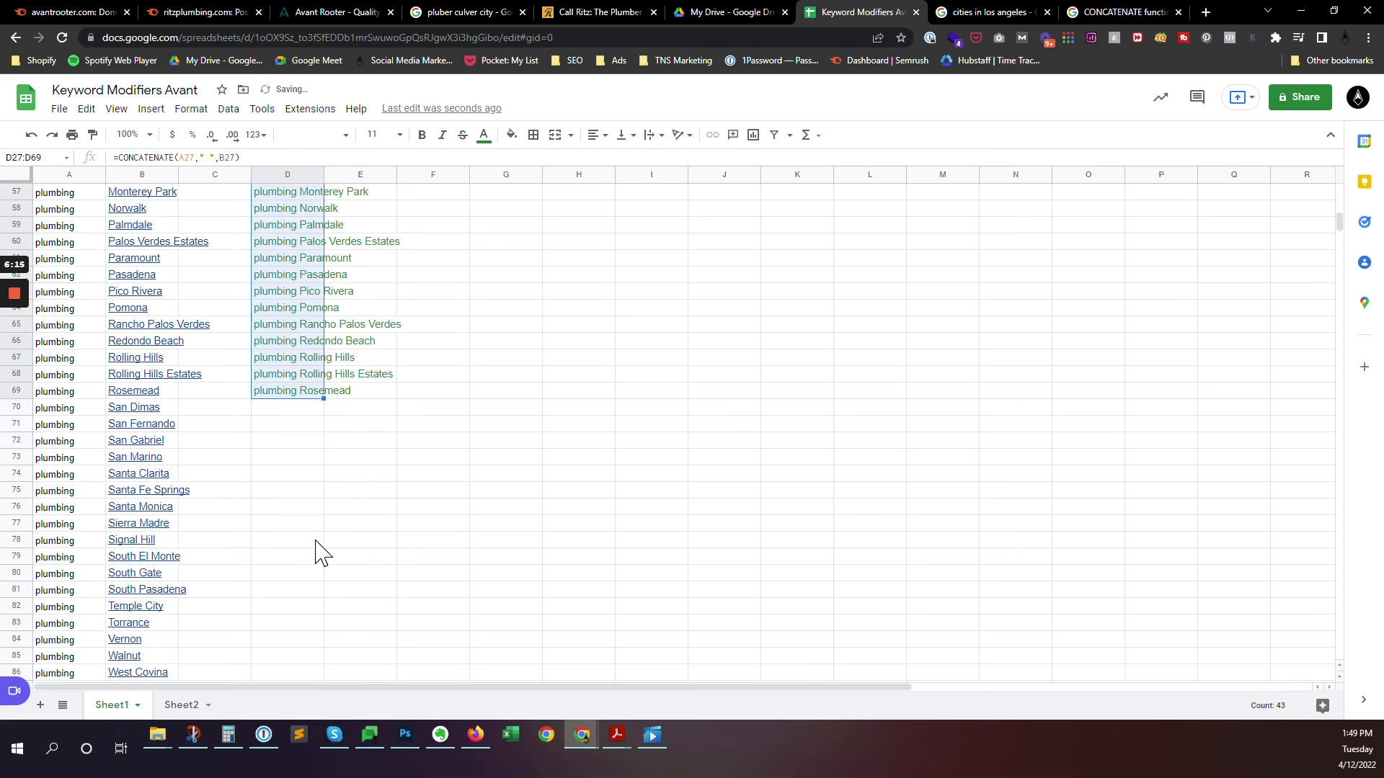
left_click_drag(323, 414, 315, 579)
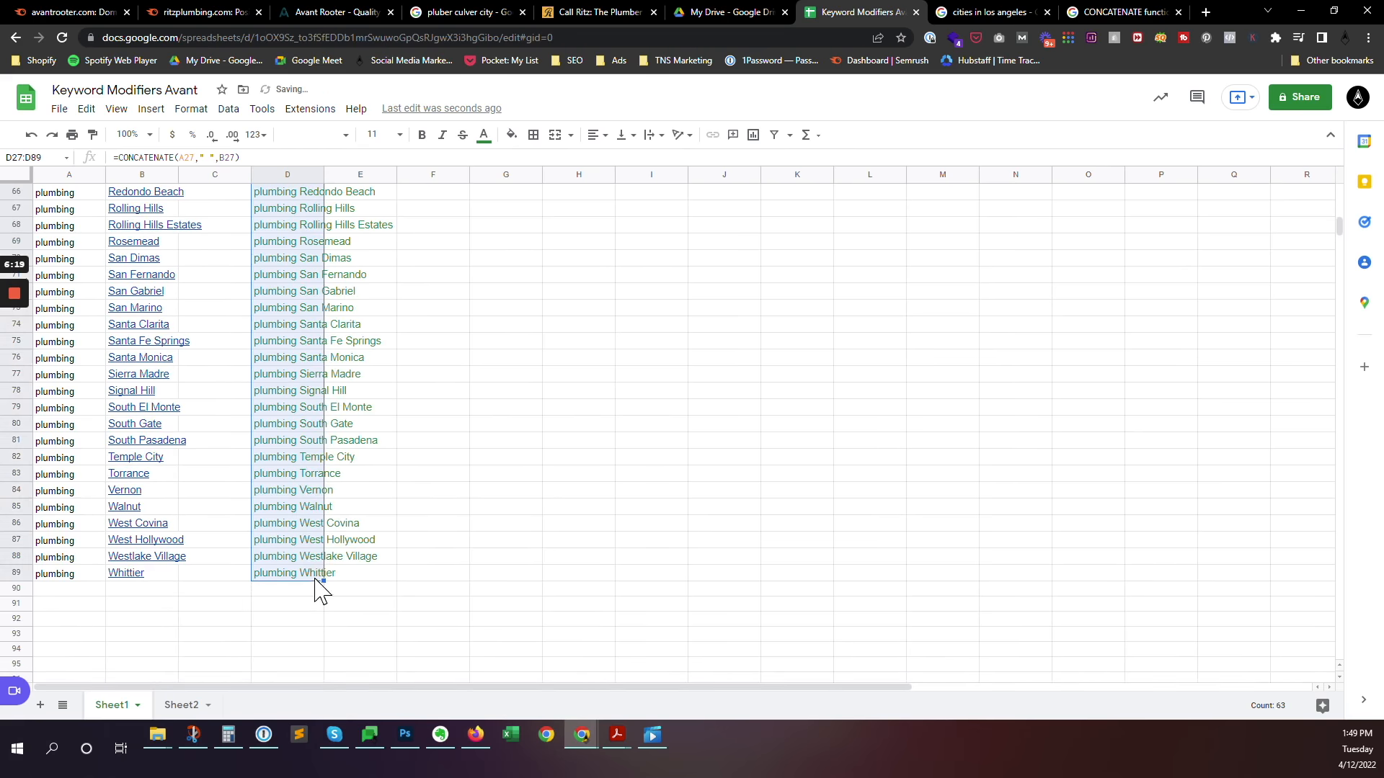
scroll(271, 484, "up", 15)
left_click(431, 389)
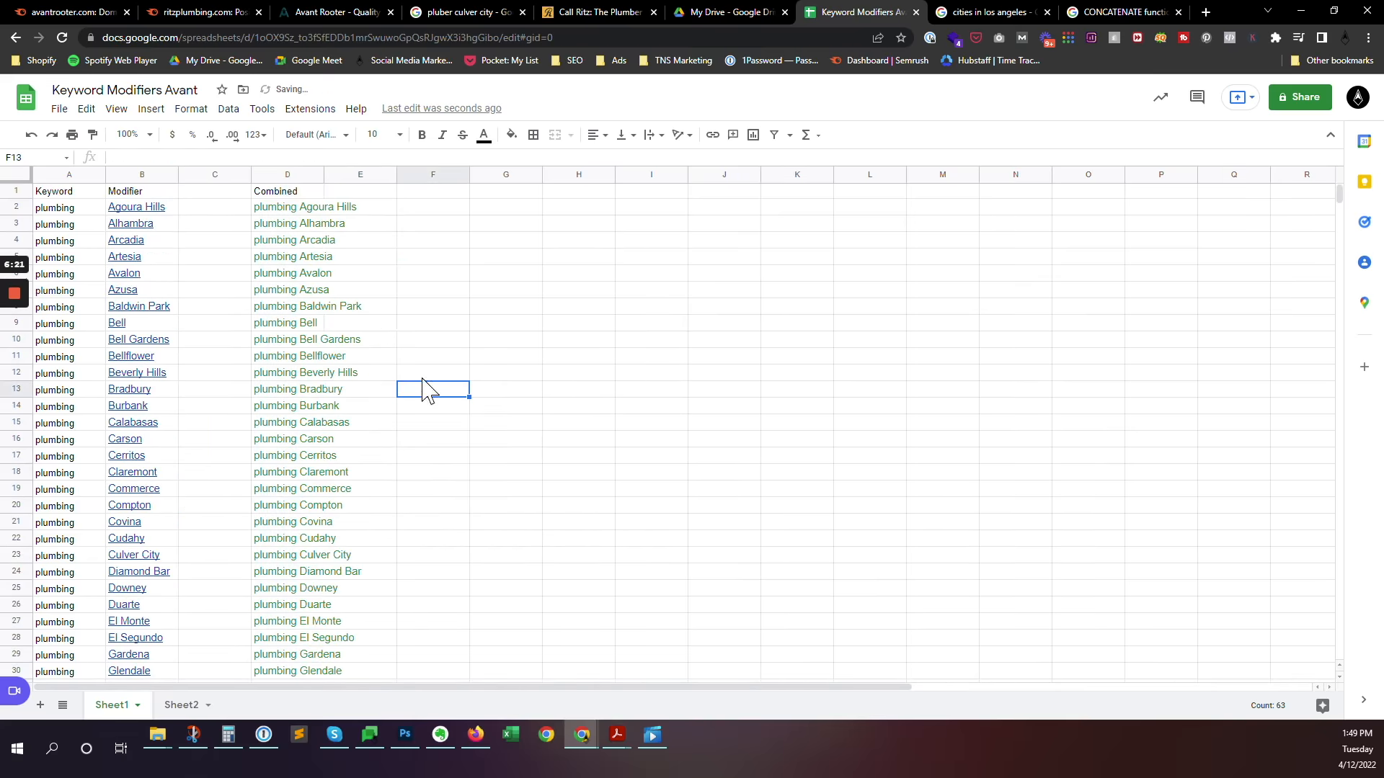
Step: Copy the combined plumbing and city keywords in D2:D89
left_click(287, 209)
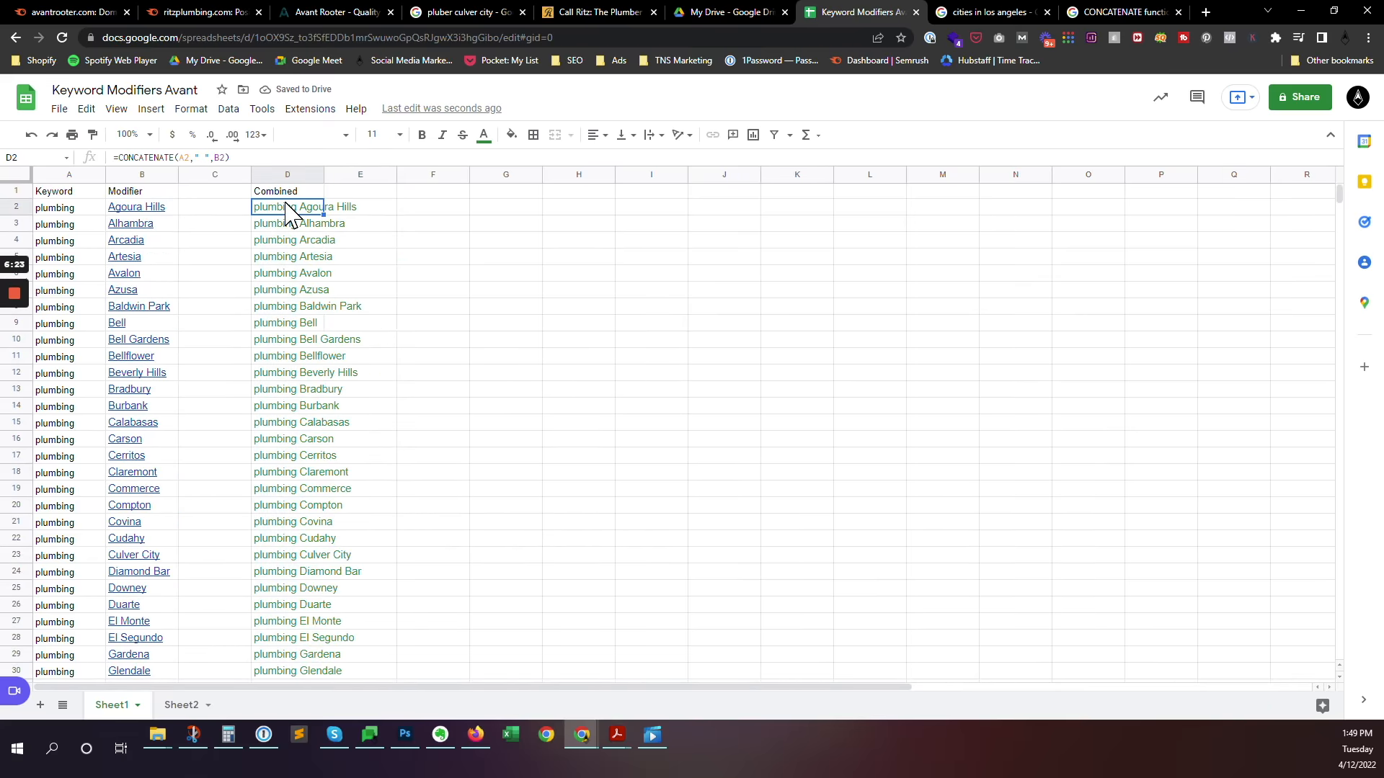
left_click_drag(287, 209, 275, 621)
right_click(280, 552)
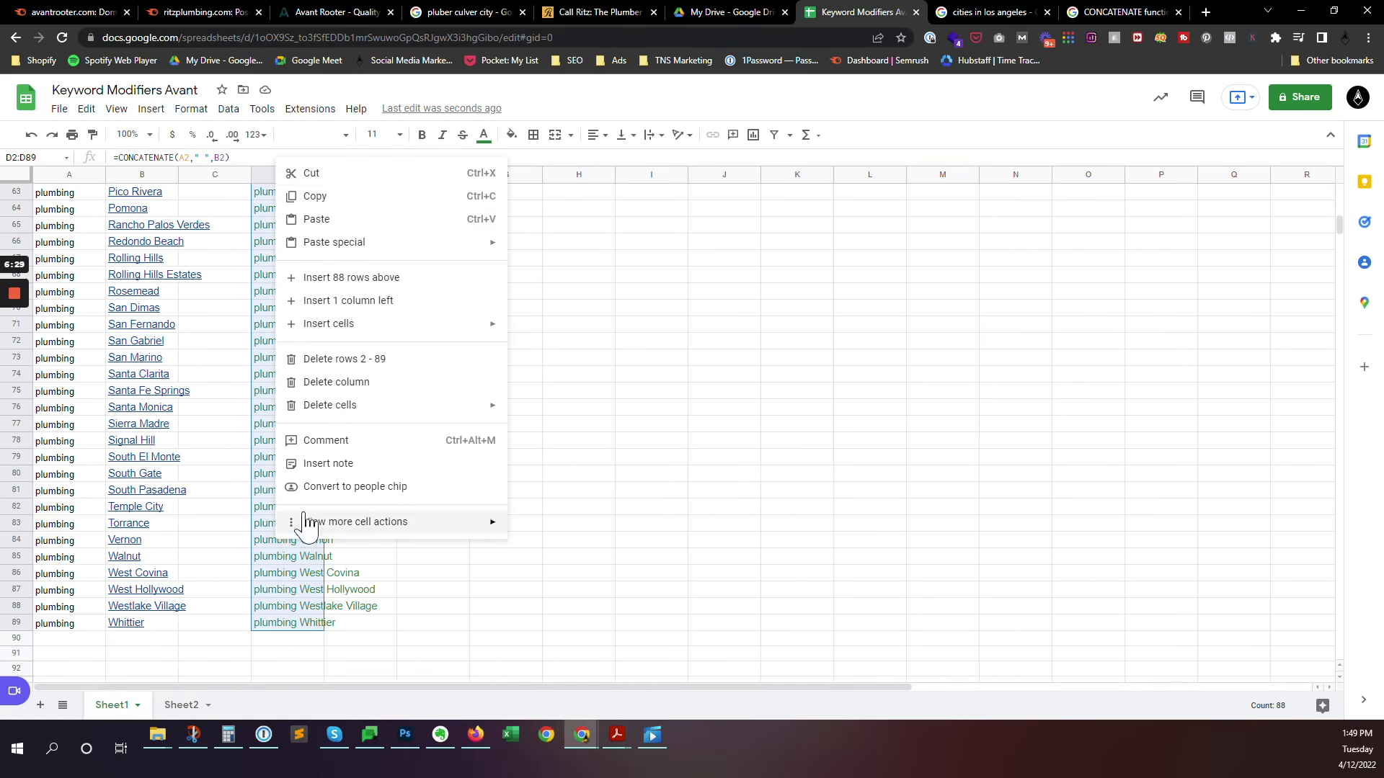
left_click(320, 195)
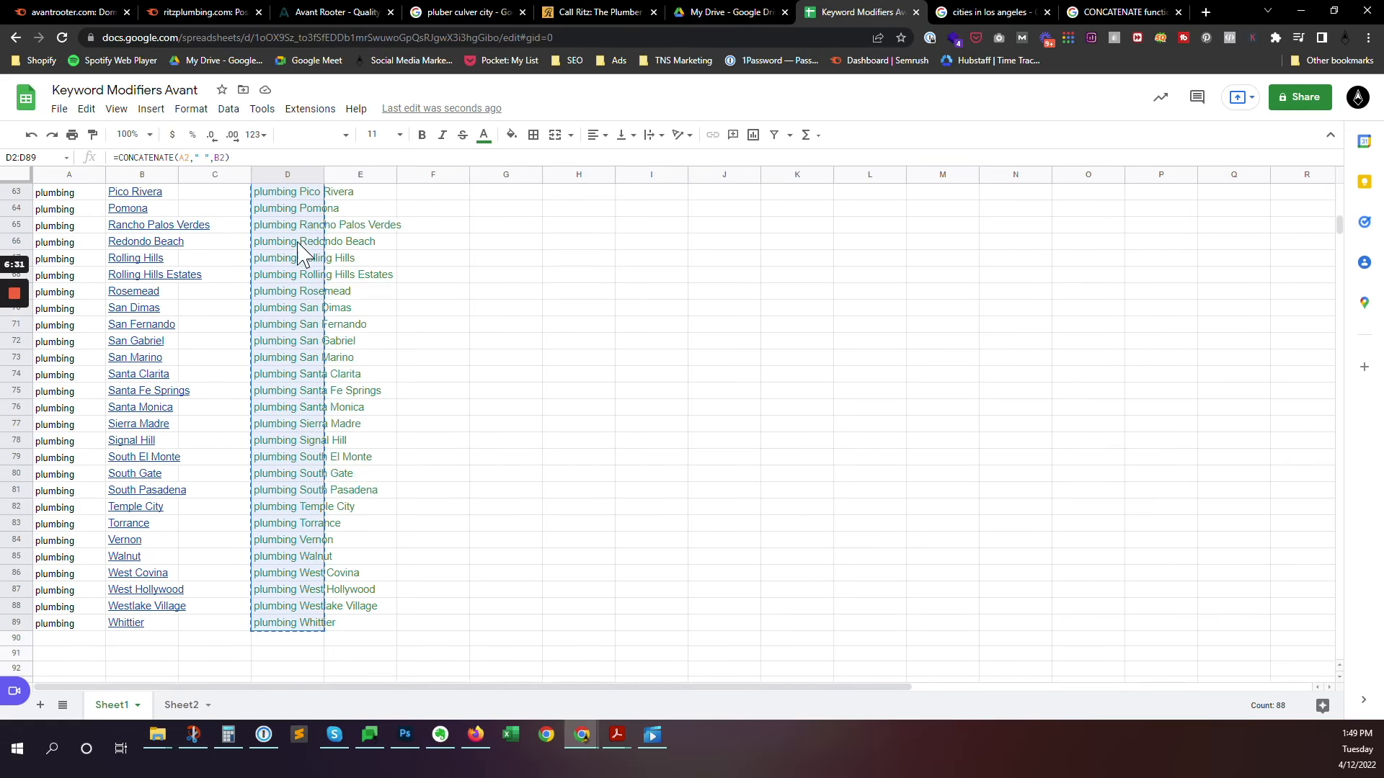
left_click(186, 3)
scroll(154, 184, "up", 10)
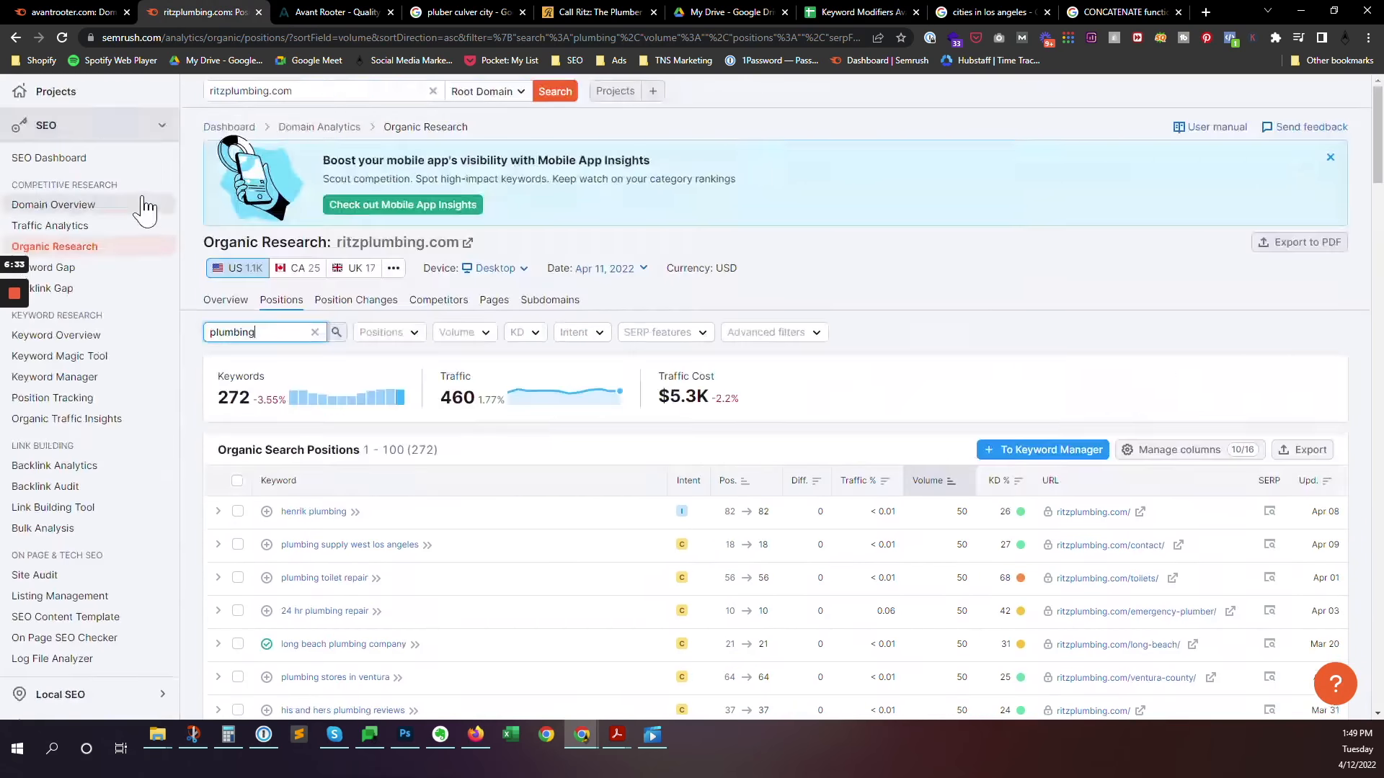
right_click(84, 337)
left_click(123, 343)
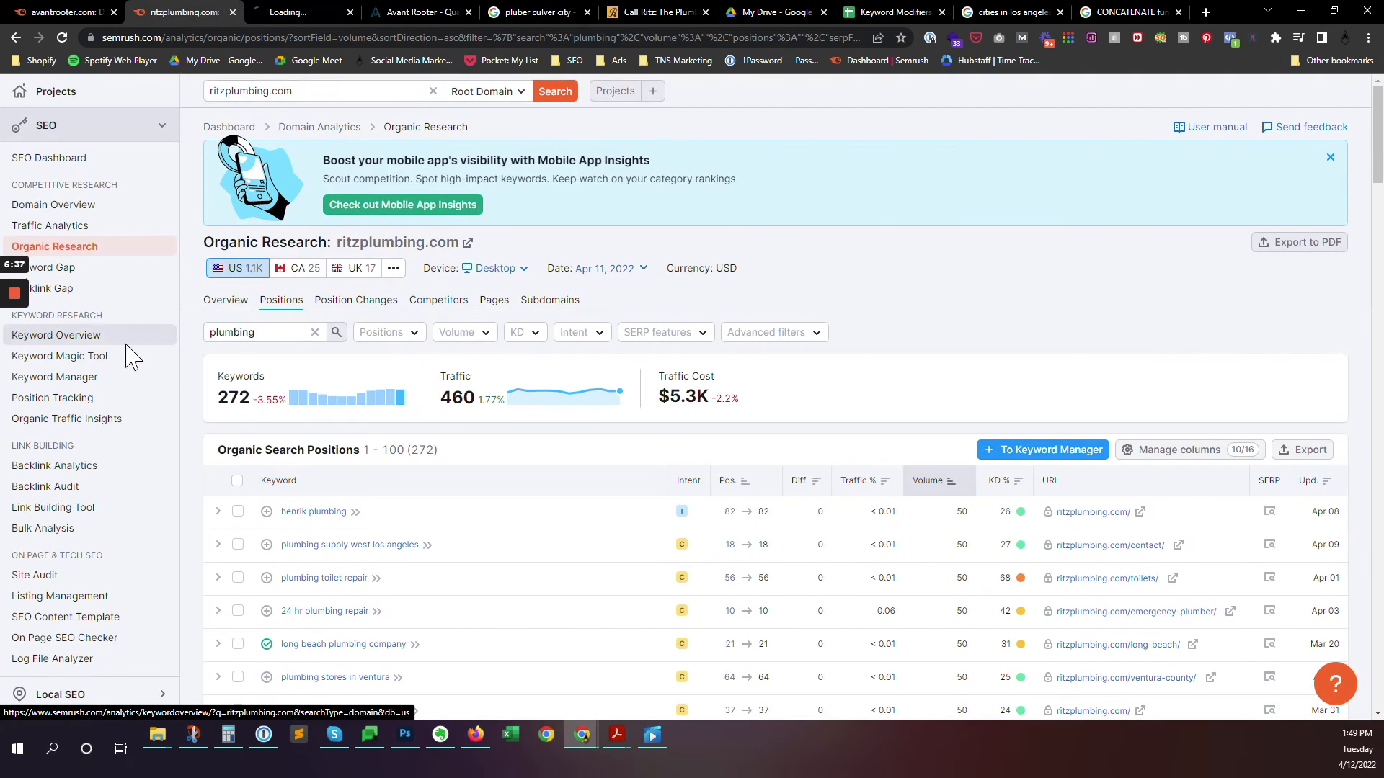
left_click(298, 10)
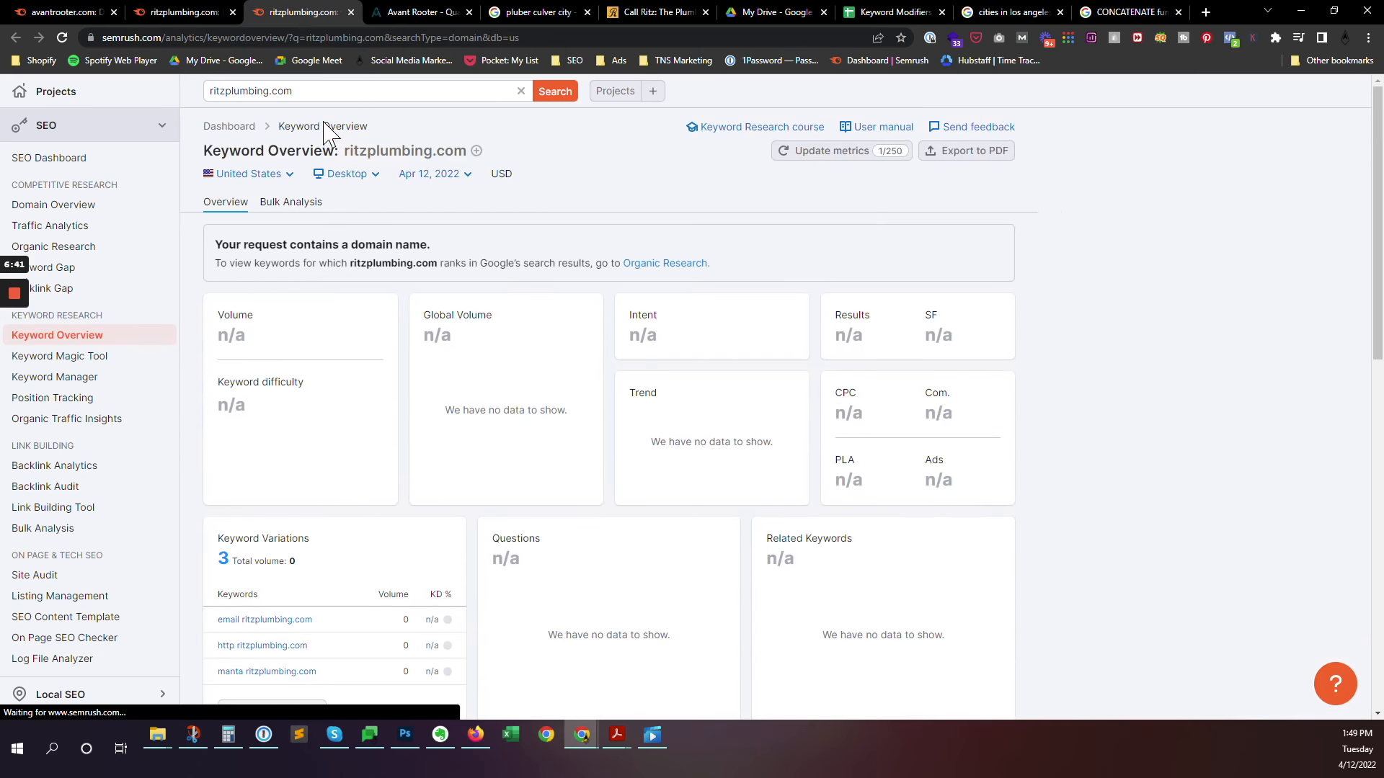
left_click(76, 359)
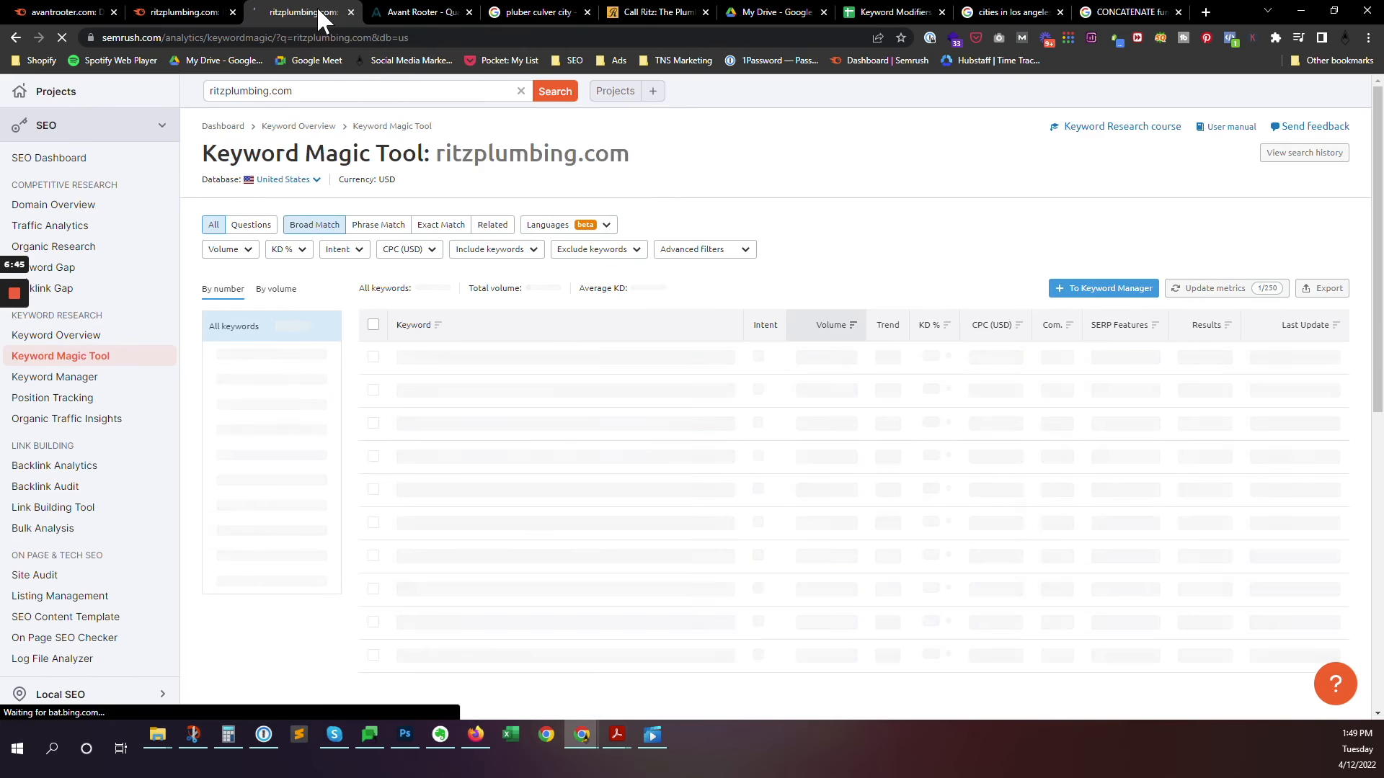
left_click(350, 12)
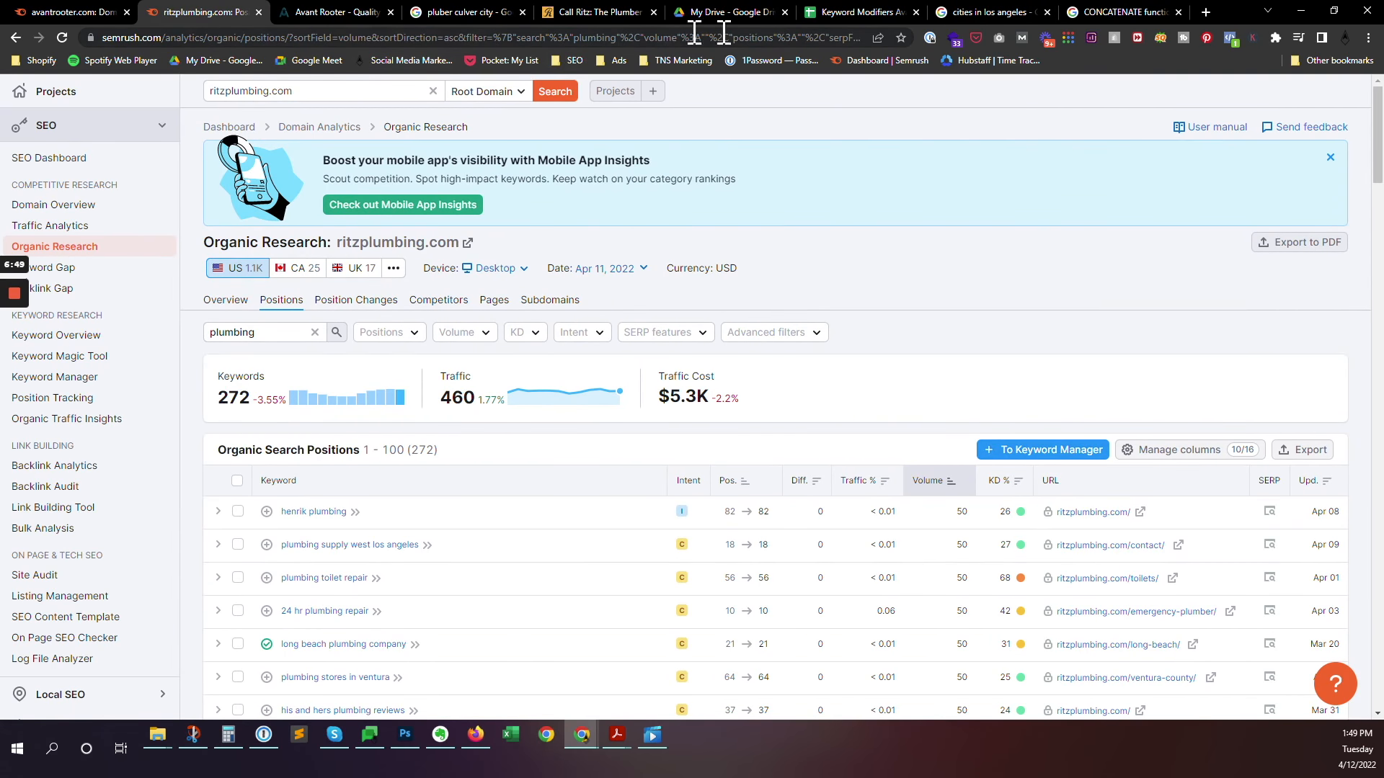
Step: Open Semrush's Keyword Overview in a new browser tab and run a bulk search on the copied plumbing and city keywords
left_click(1205, 12)
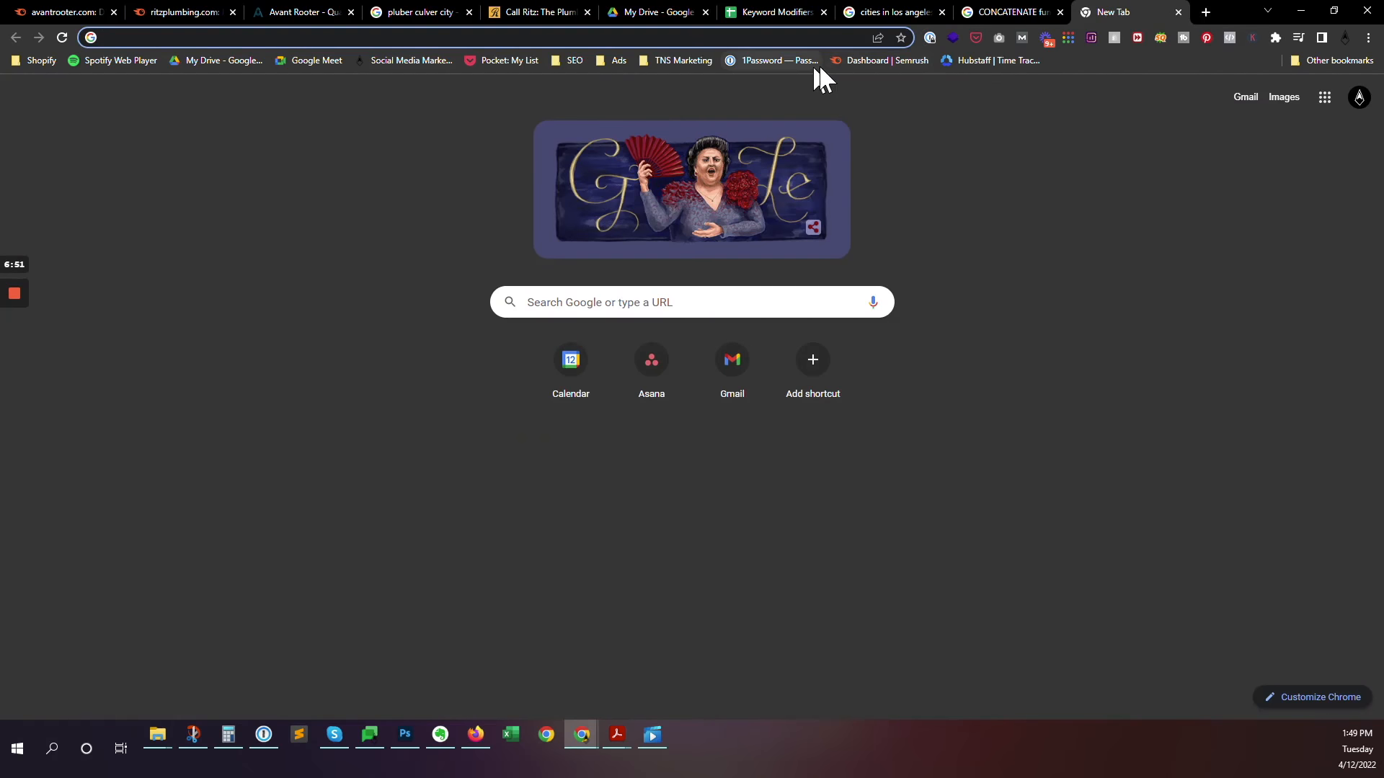
left_click(854, 60)
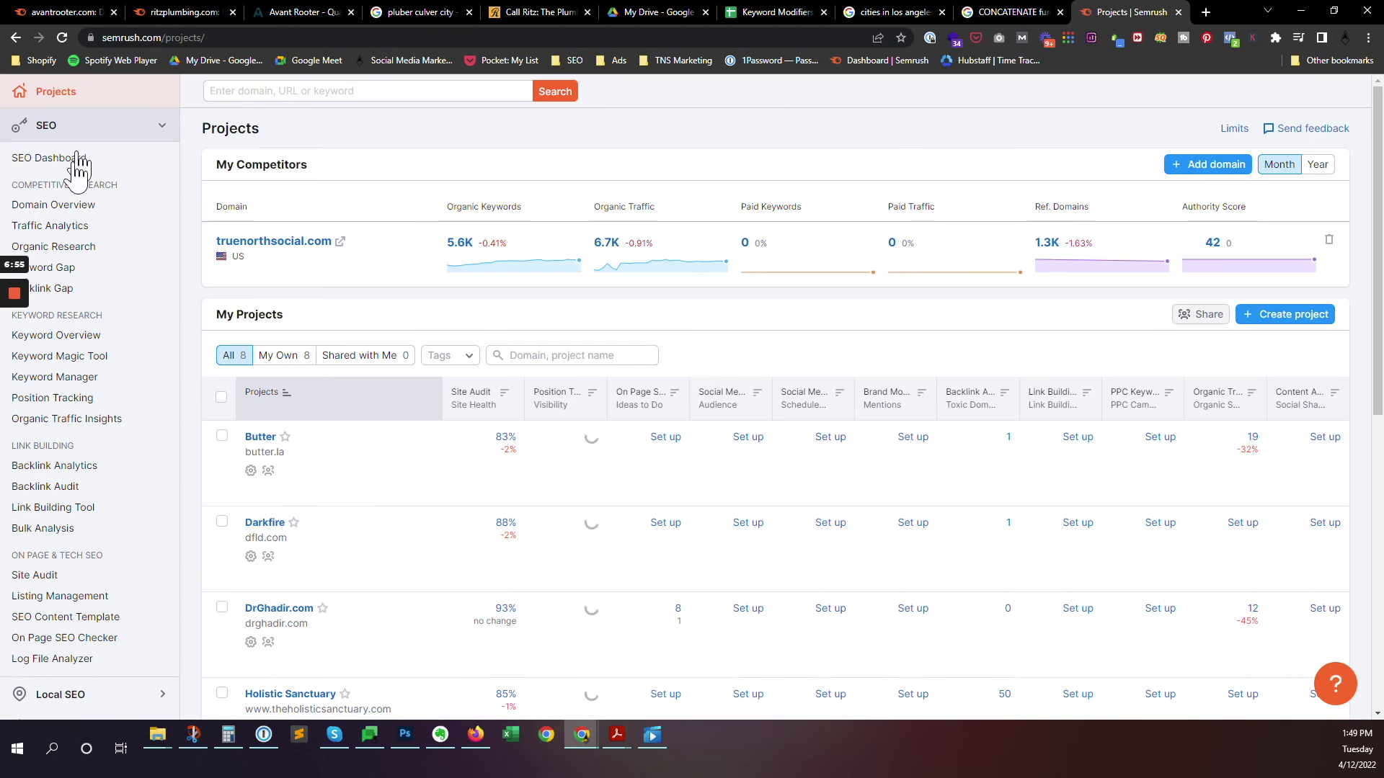
left_click(85, 336)
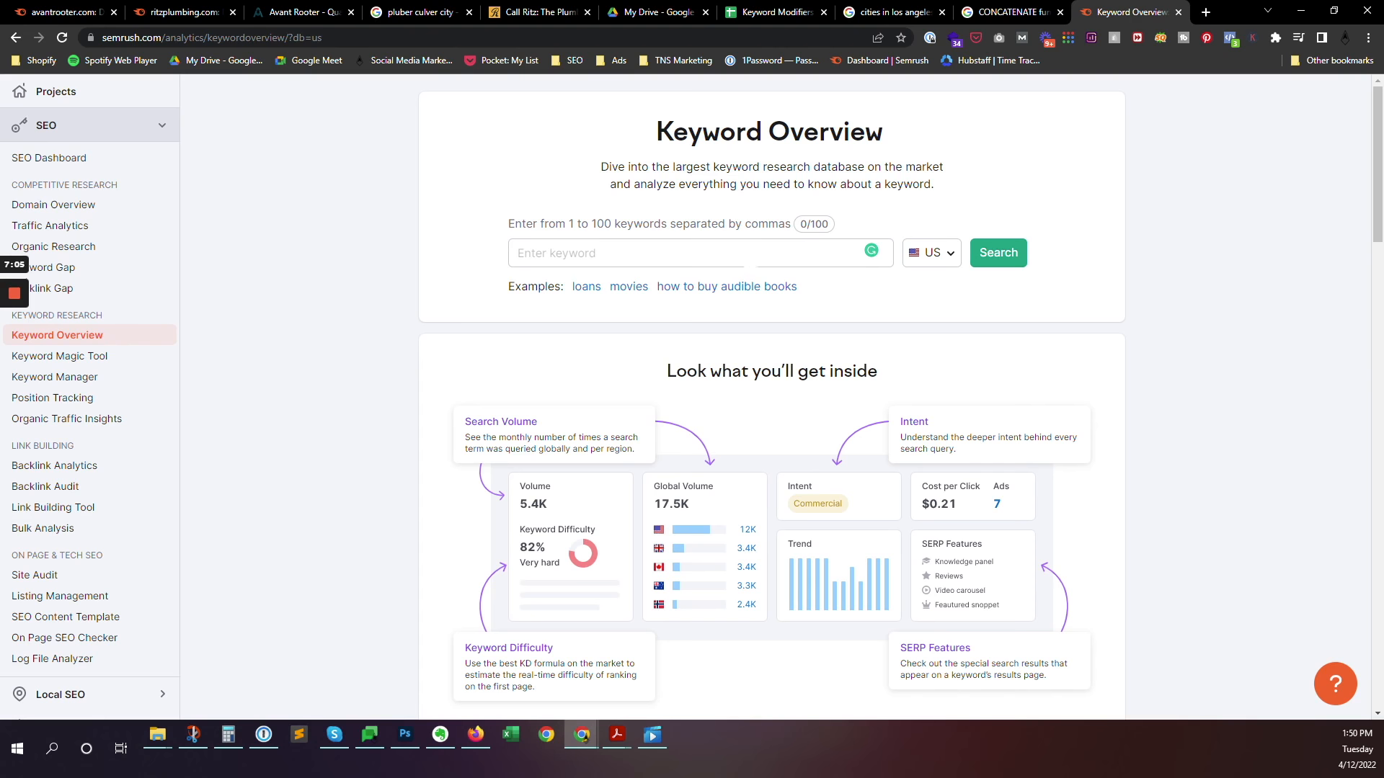
key("ctrl+v")
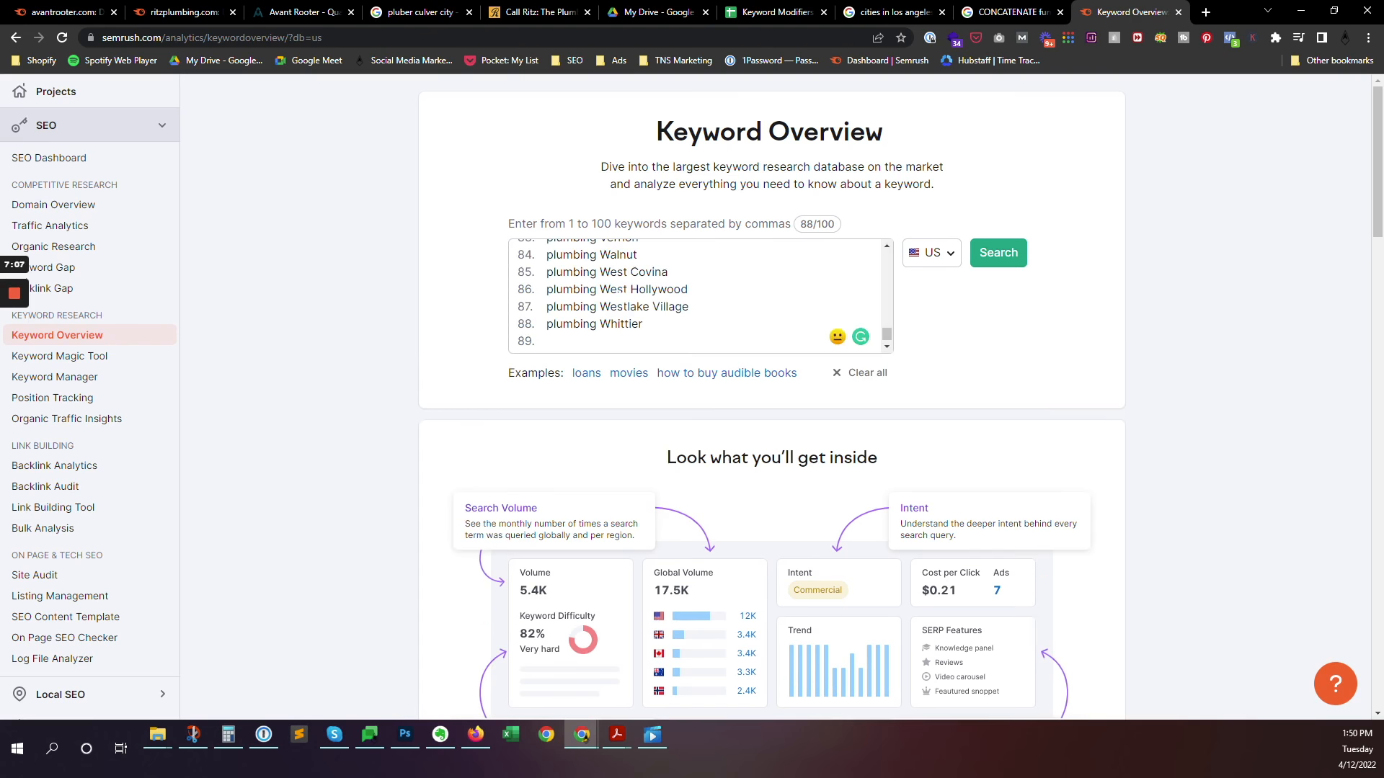
left_click(1012, 263)
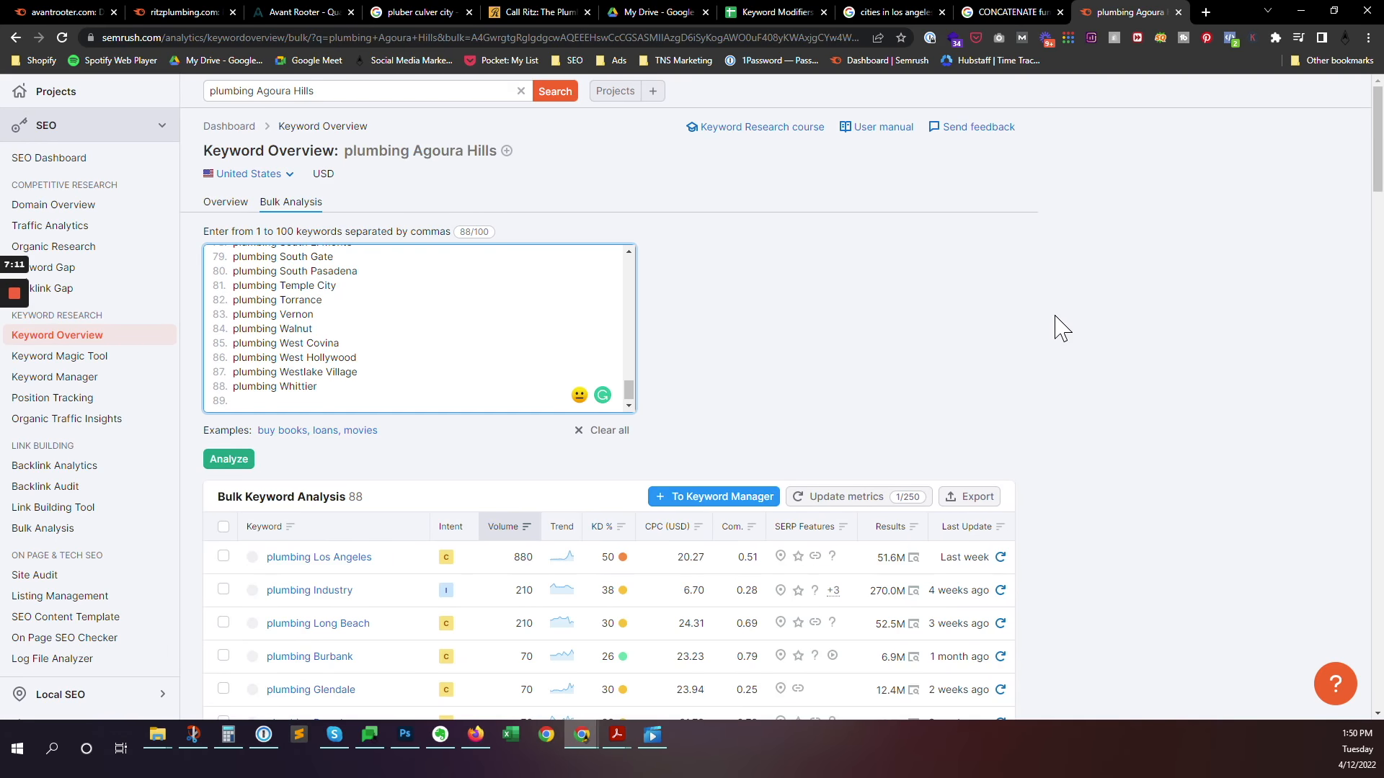
Step: Add "plumbing Los Angeles", "plumbing Industry" and "plumbing Long Beach" from the bulk analysis to the Avant Rooter list
scroll(1057, 325, "down", 2)
scroll(1067, 324, "down", 2)
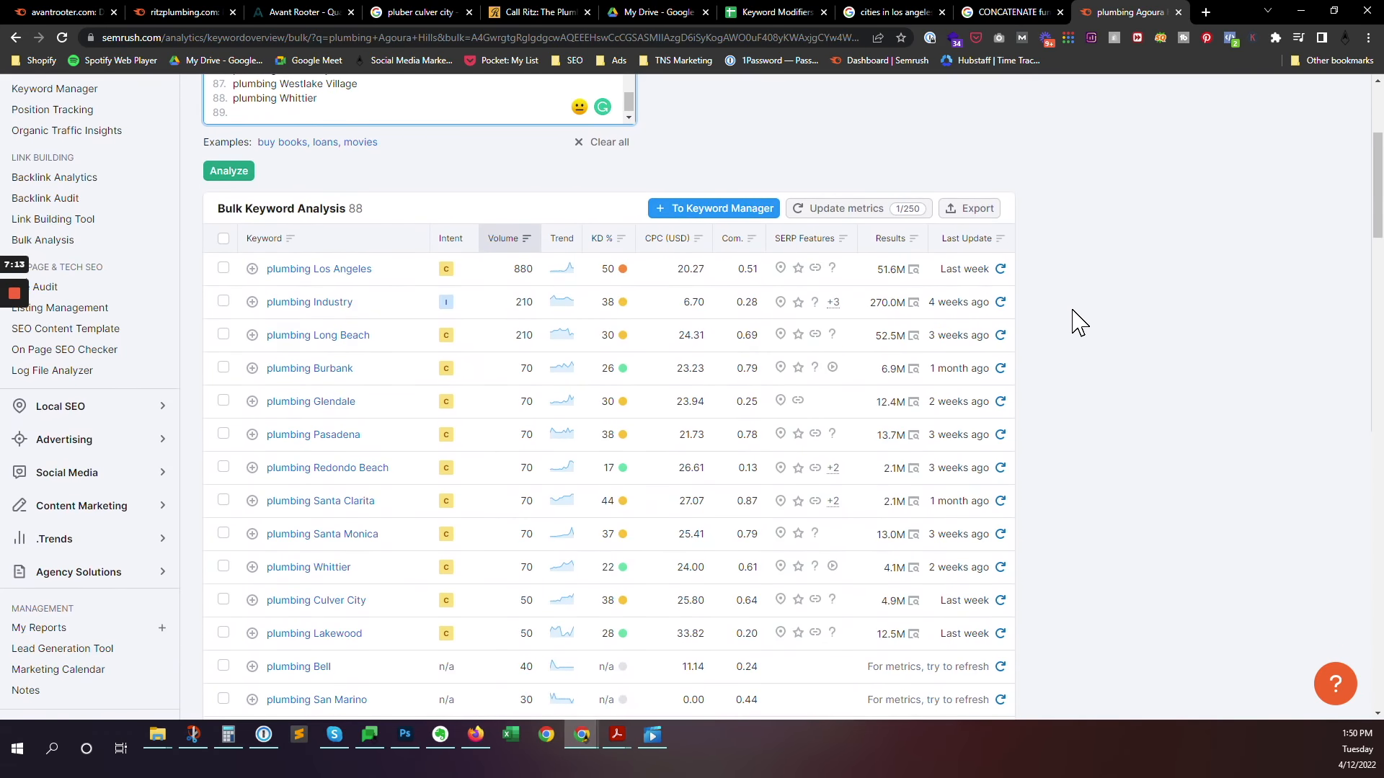
scroll(684, 349, "down", 1)
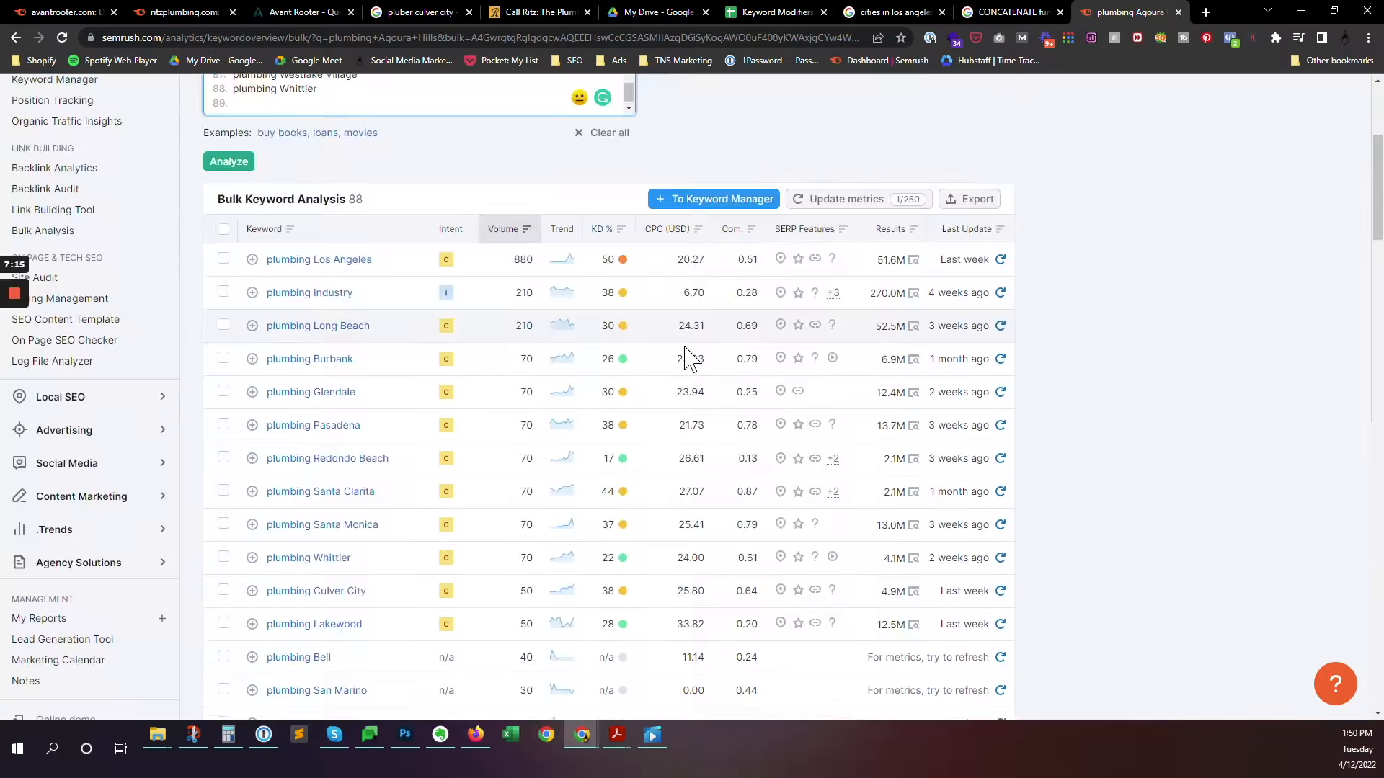
scroll(686, 361, "down", 3)
scroll(656, 324, "up", 2)
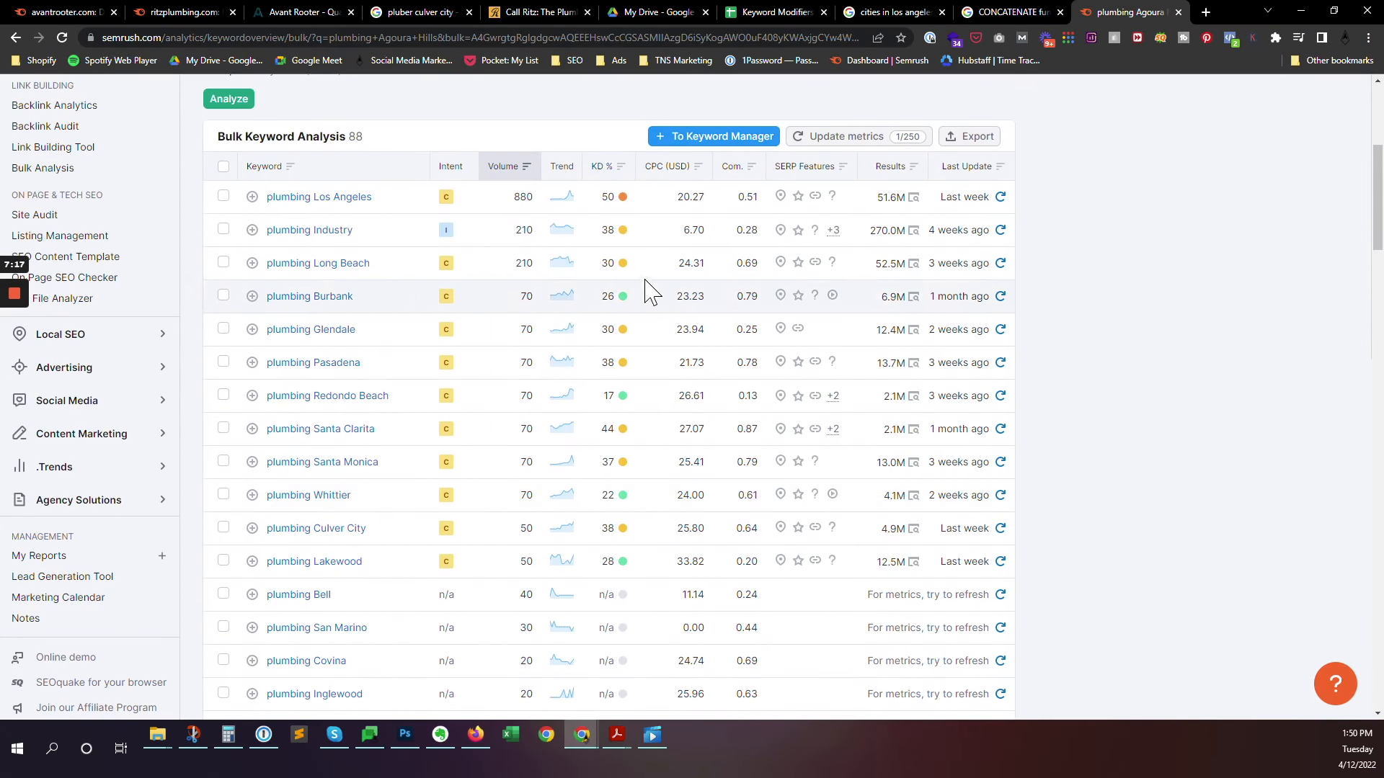
left_click(251, 196)
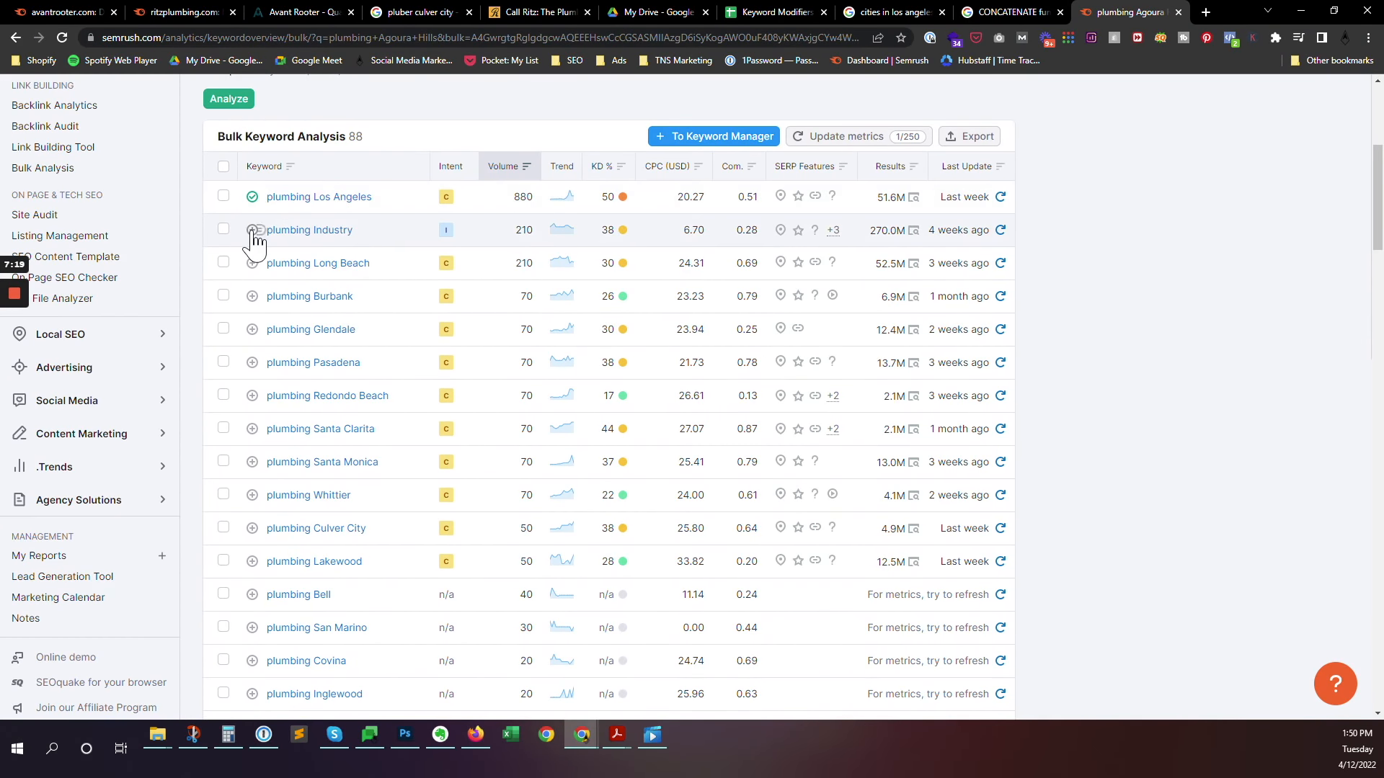
left_click(264, 230)
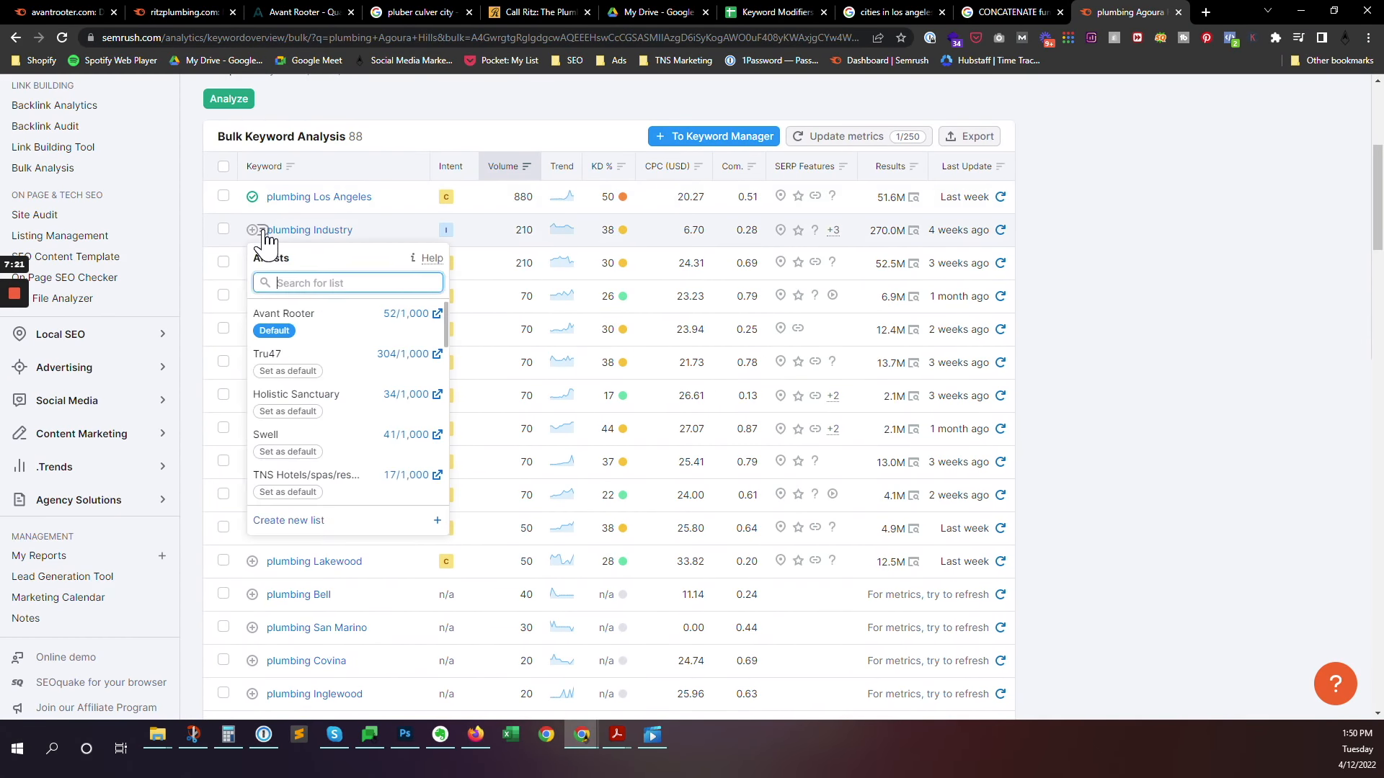
left_click(253, 230)
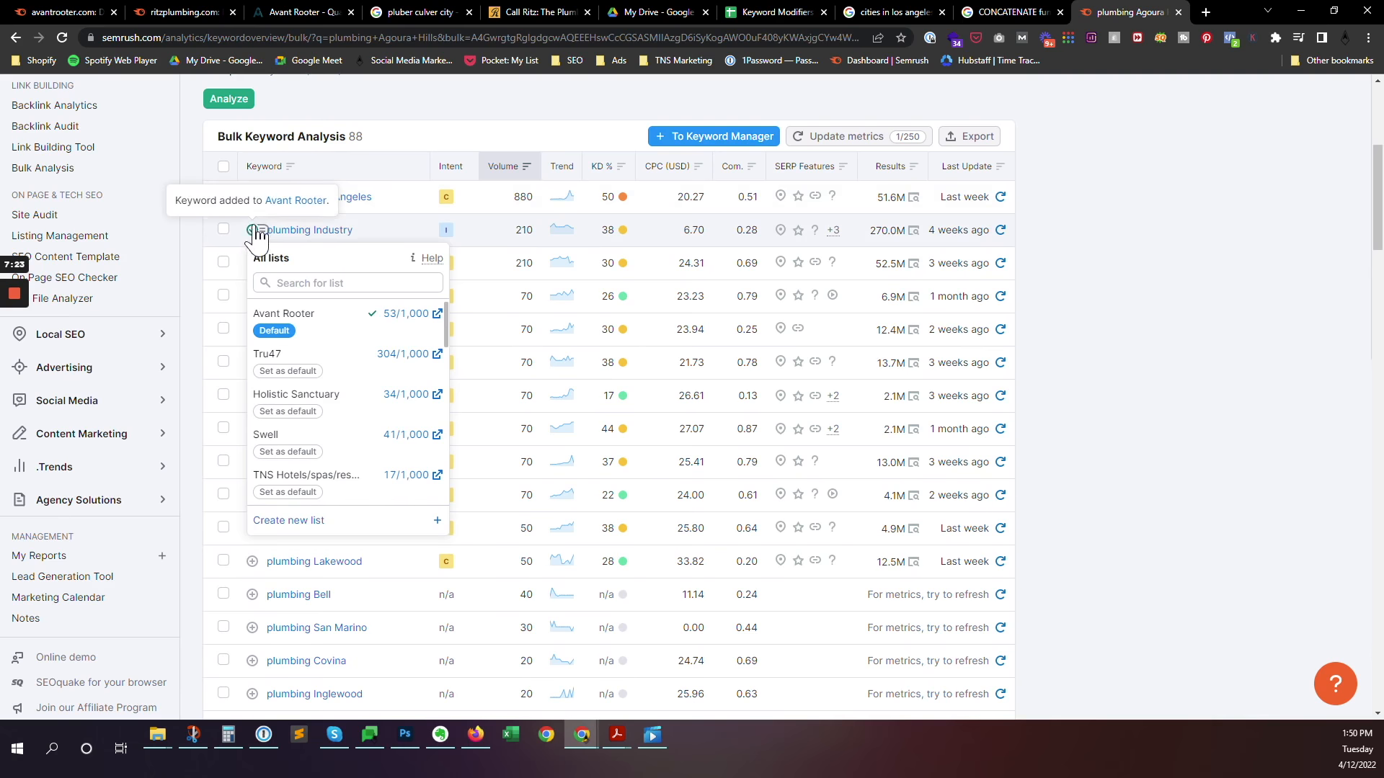
left_click(527, 133)
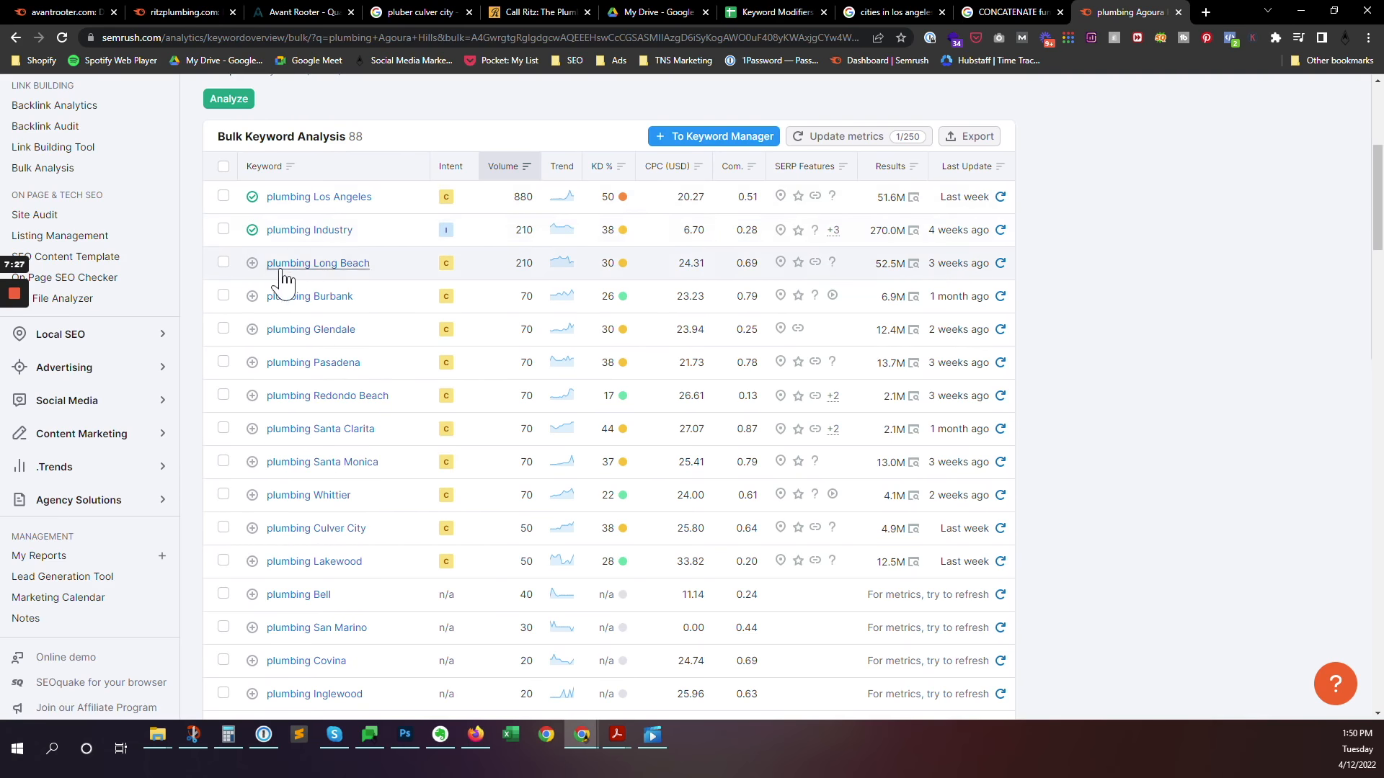
left_click(253, 263)
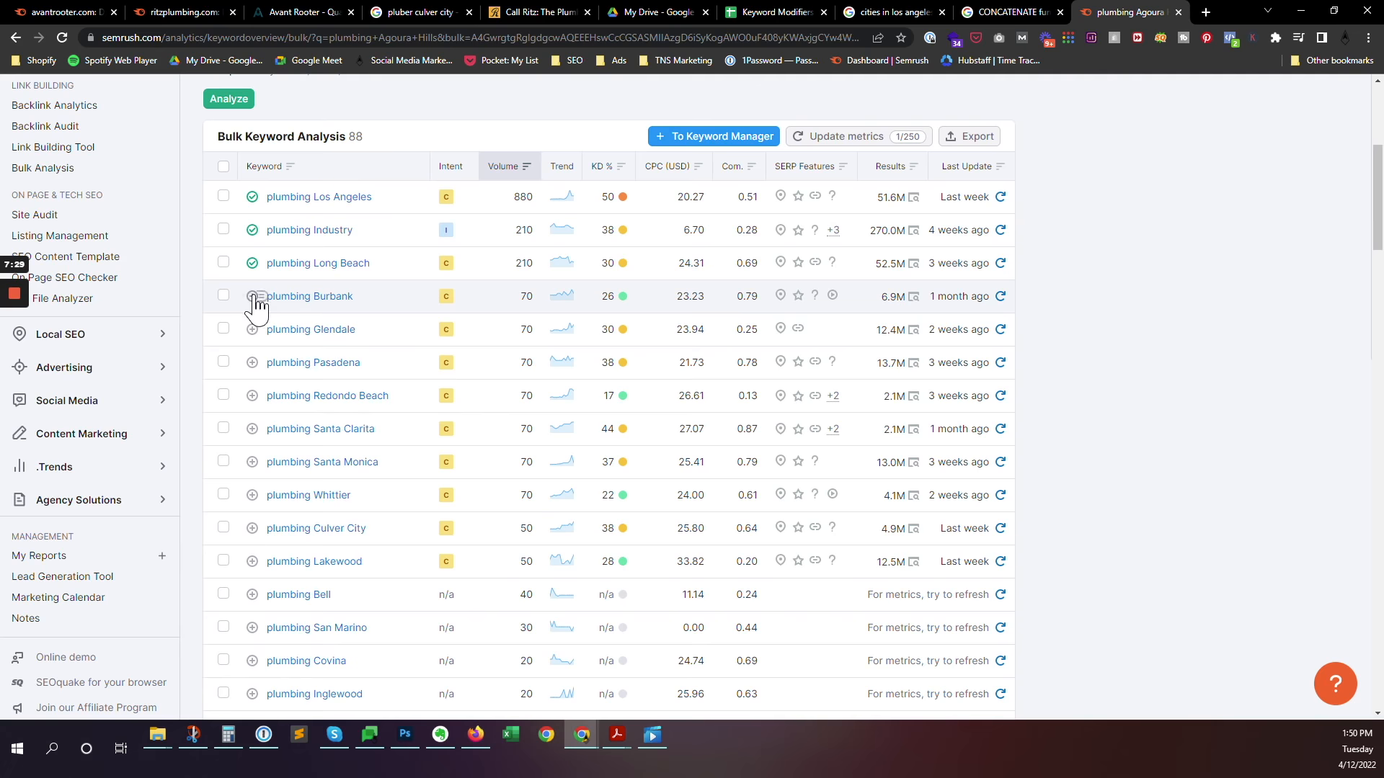
Step: Add all bulk-analyzed keywords from "plumbing Burbank" down through "plumbing Covina" to the Avant Rooter list
left_click(252, 296)
left_click(252, 329)
left_click(252, 362)
left_click(252, 396)
left_click(252, 429)
left_click(252, 462)
left_click(252, 495)
left_click(252, 528)
left_click(253, 595)
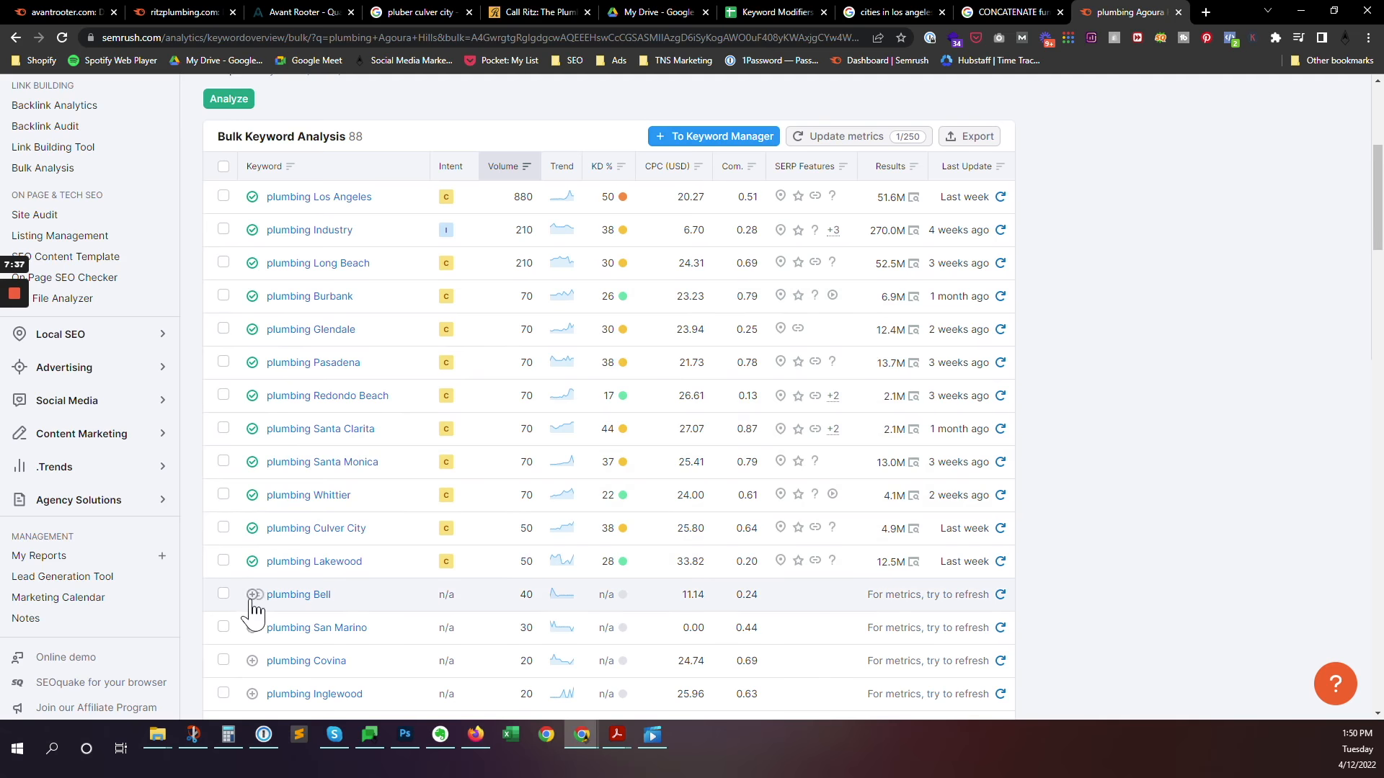
left_click(252, 627)
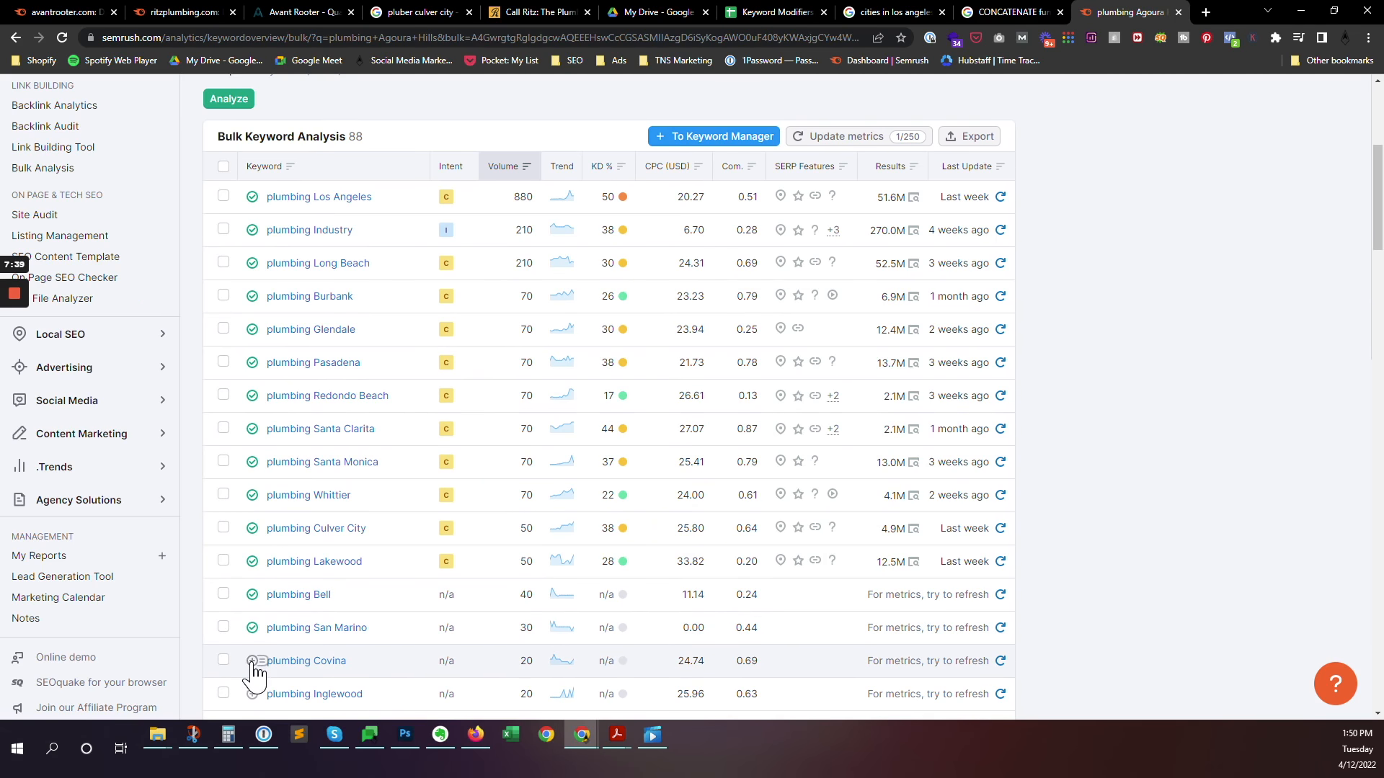
left_click(253, 661)
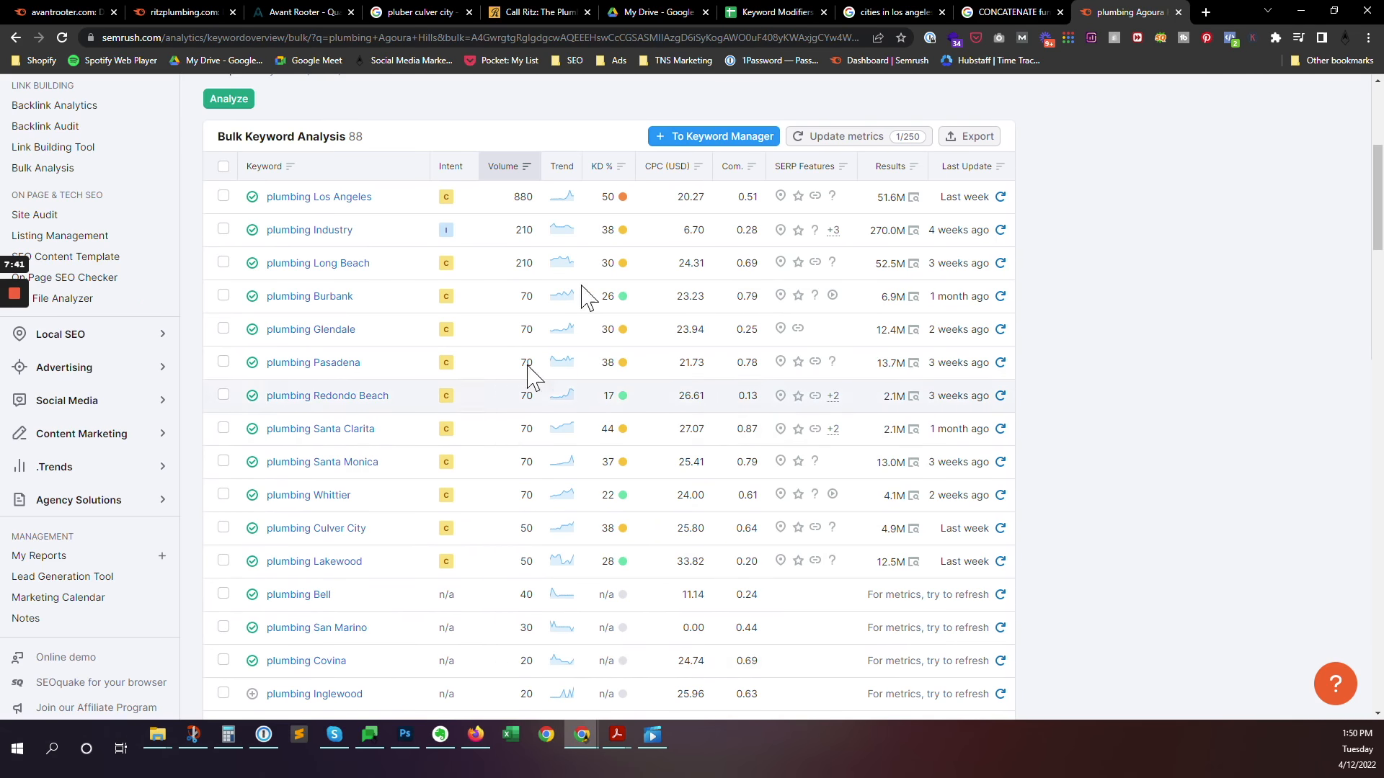
Step: Open the Avant Rooter list in Keyword Manager and review its collected keywords
scroll(503, 376, "up", 5)
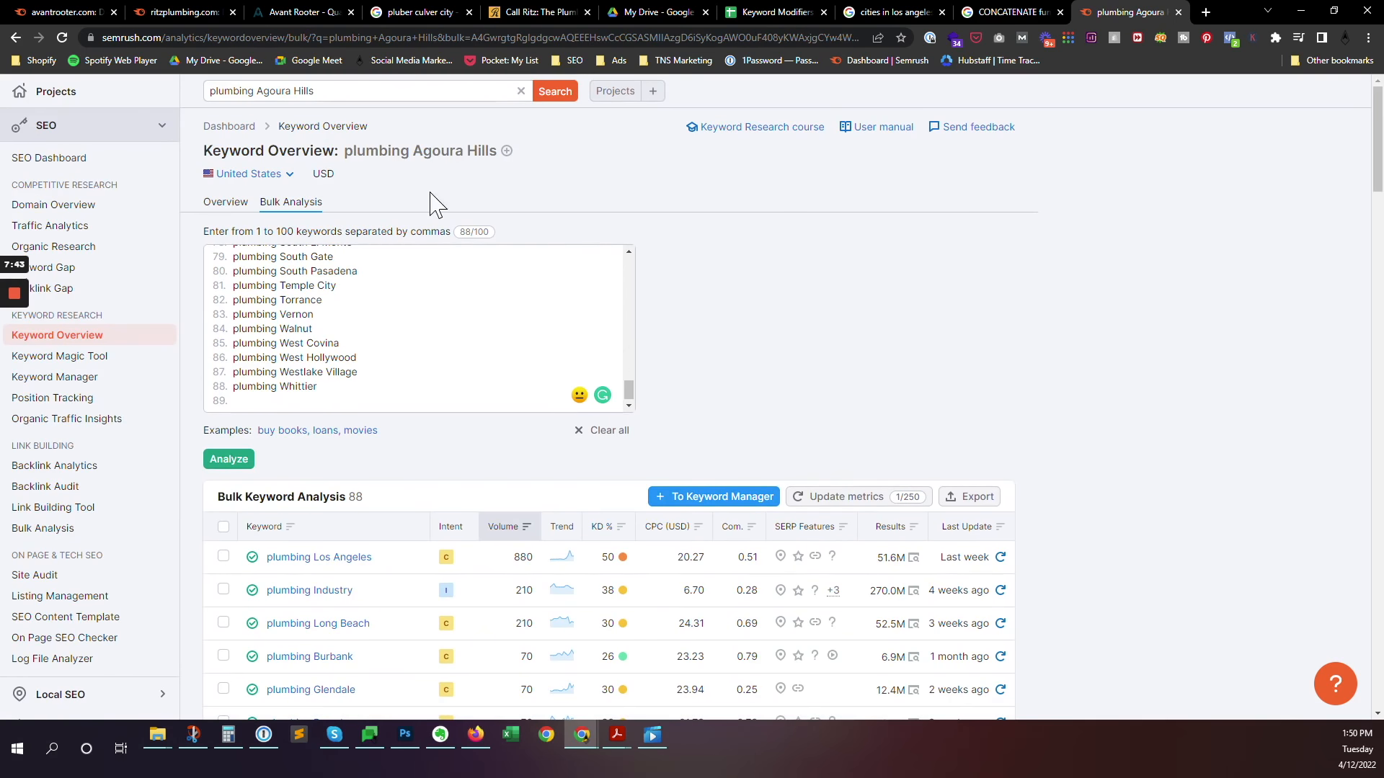
left_click(61, 379)
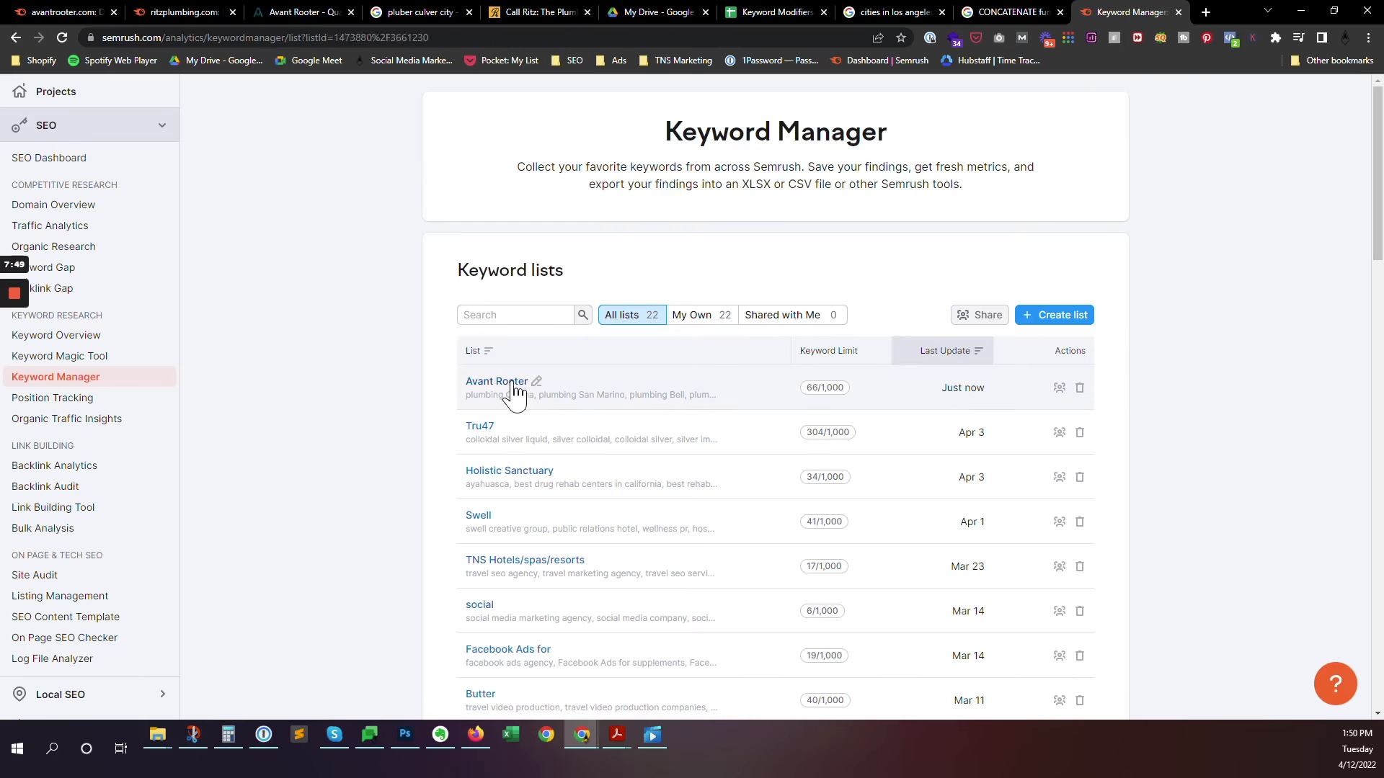
left_click(519, 393)
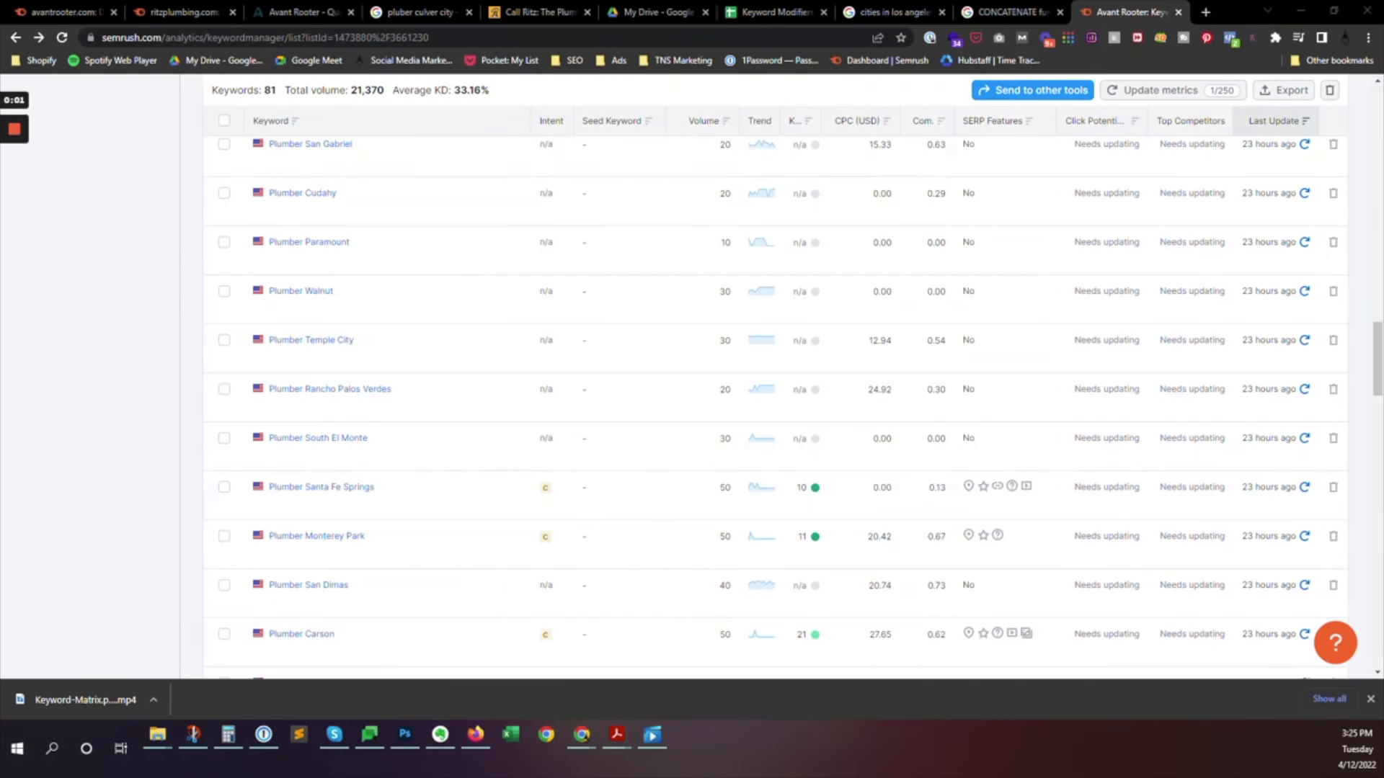
scroll(148, 525, "up", 15)
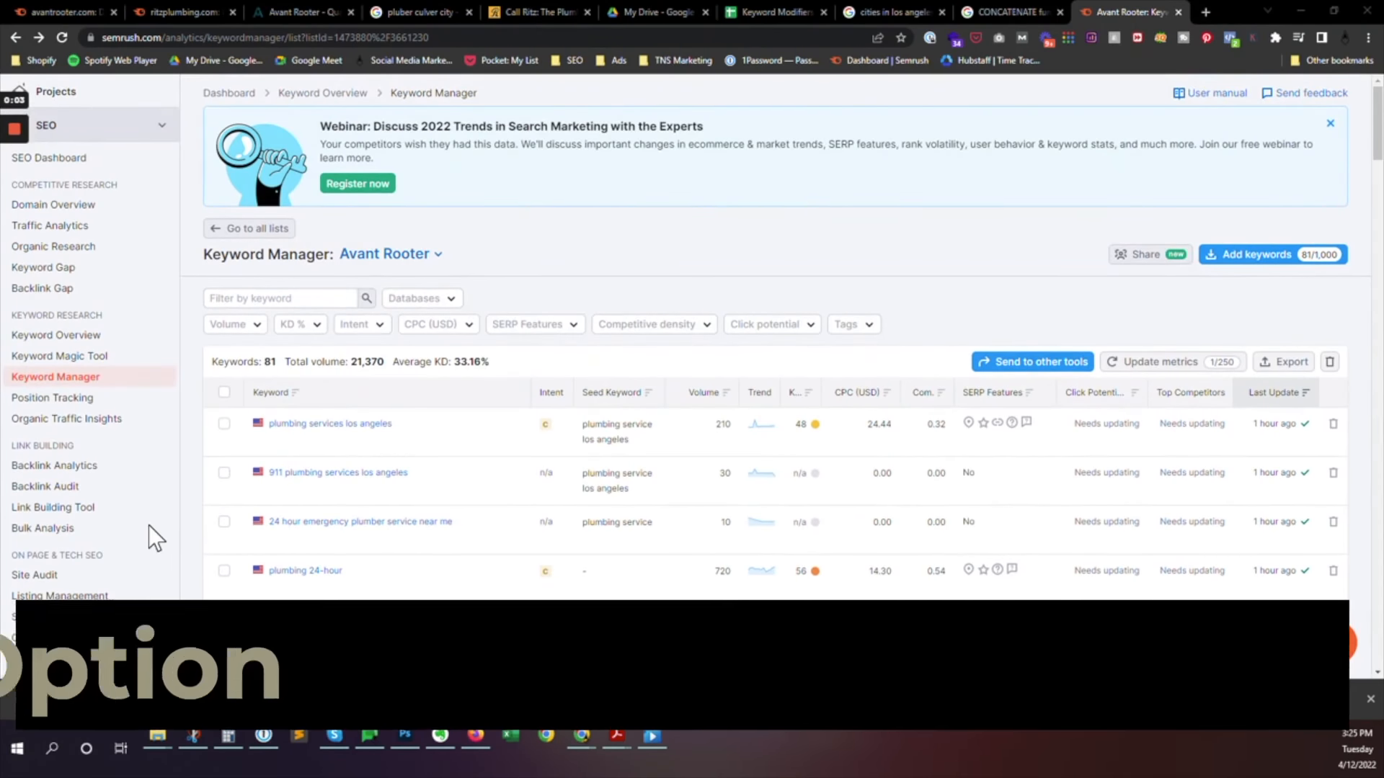
Step: Search the Keyword Magic Tool for "plumbers" in the US database
left_click(91, 358)
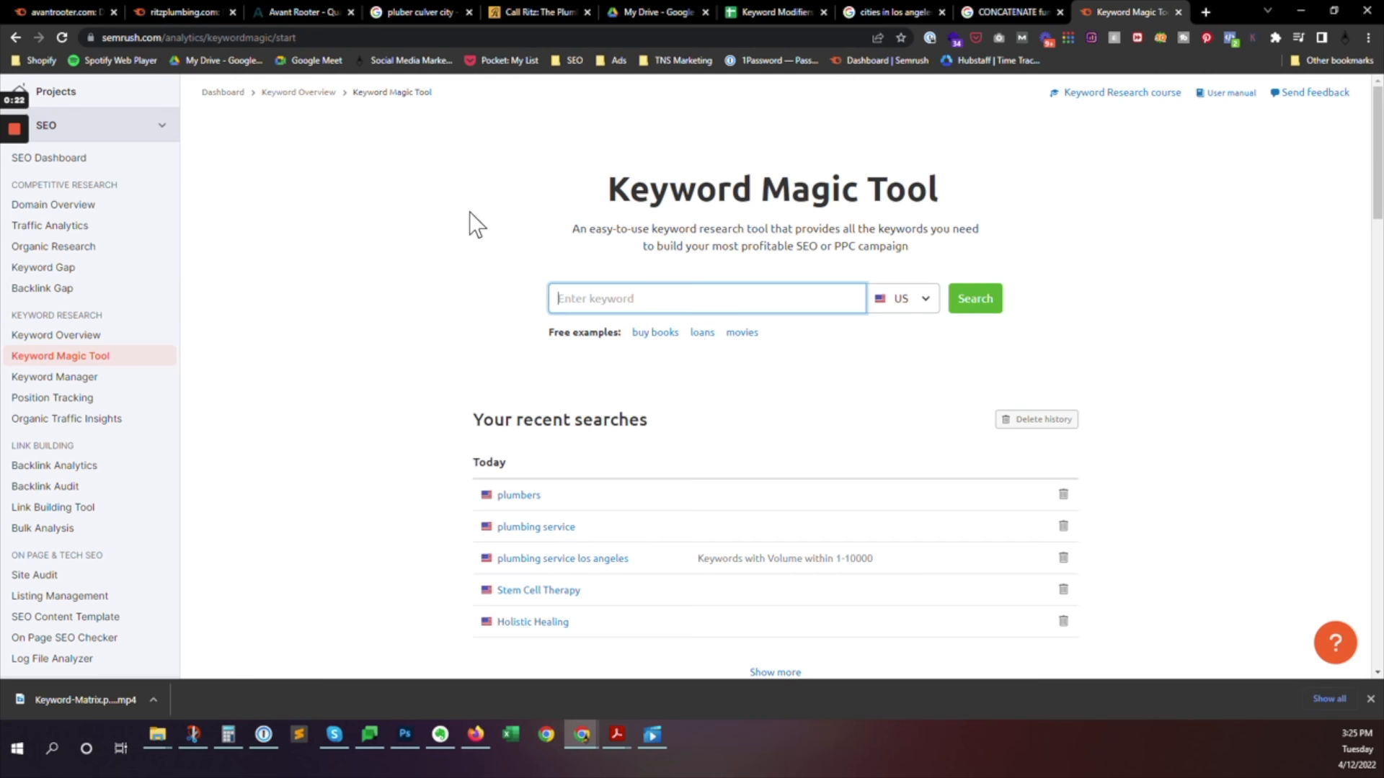
type("plumbers")
key("Return")
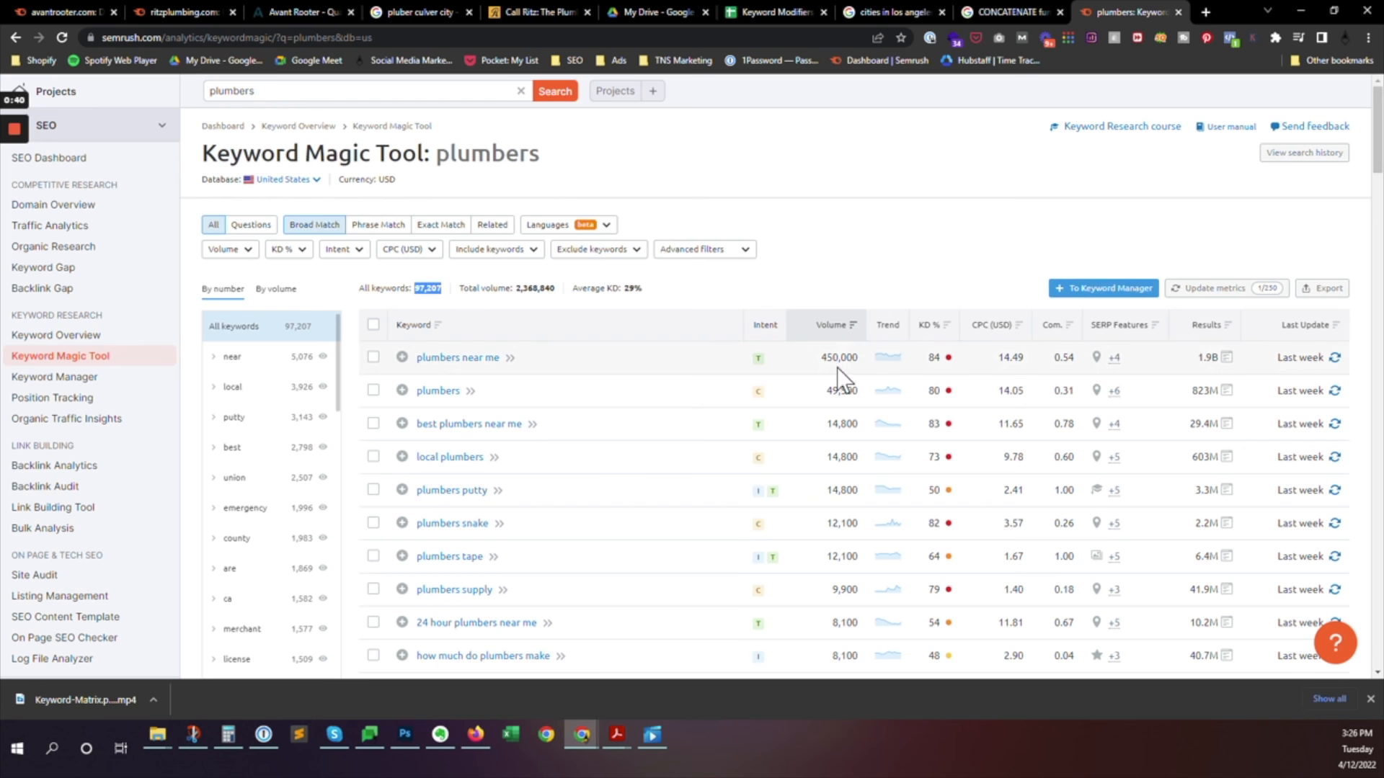
Step: Filter the "plumbers" keyword results to a custom search volume range of 1 to 1,000
scroll(843, 346, "down", 2)
scroll(861, 274, "up", 1)
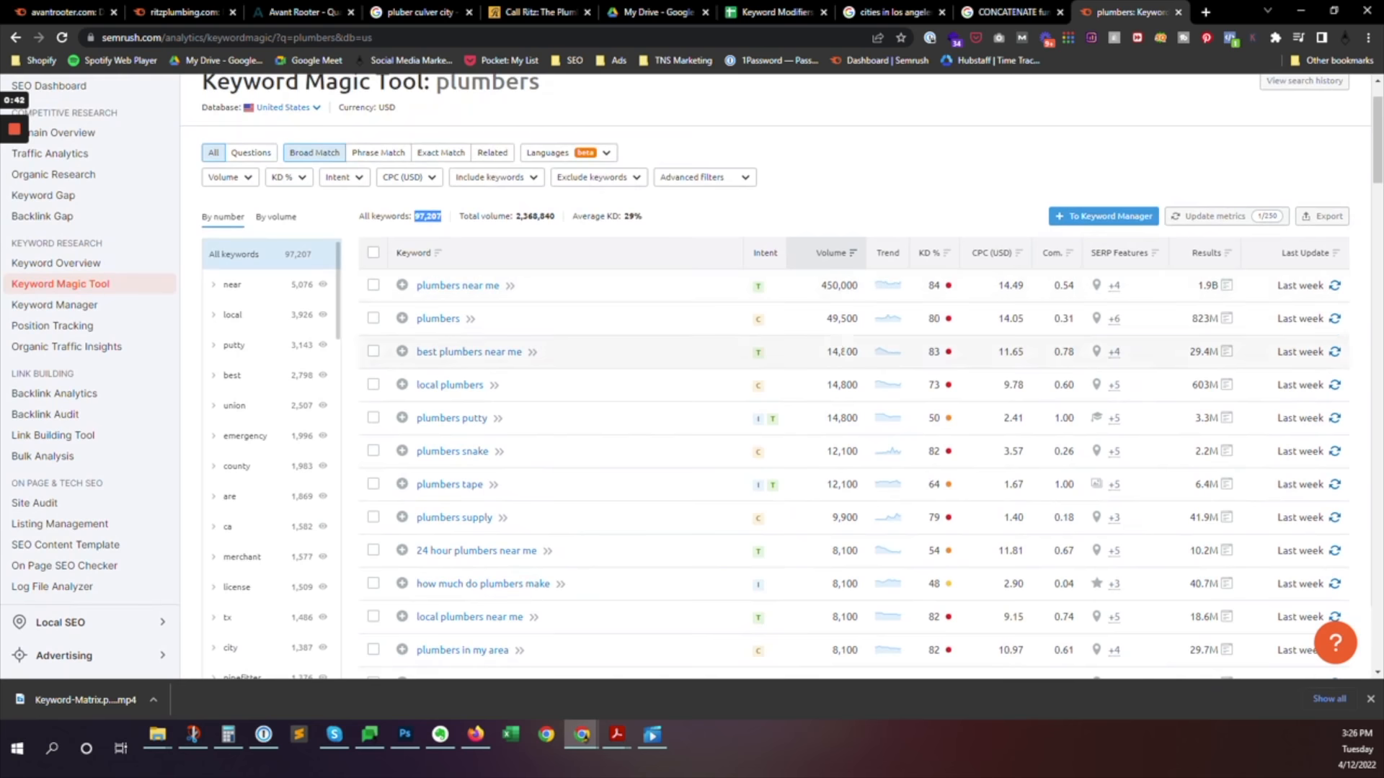
scroll(863, 267, "up", 1)
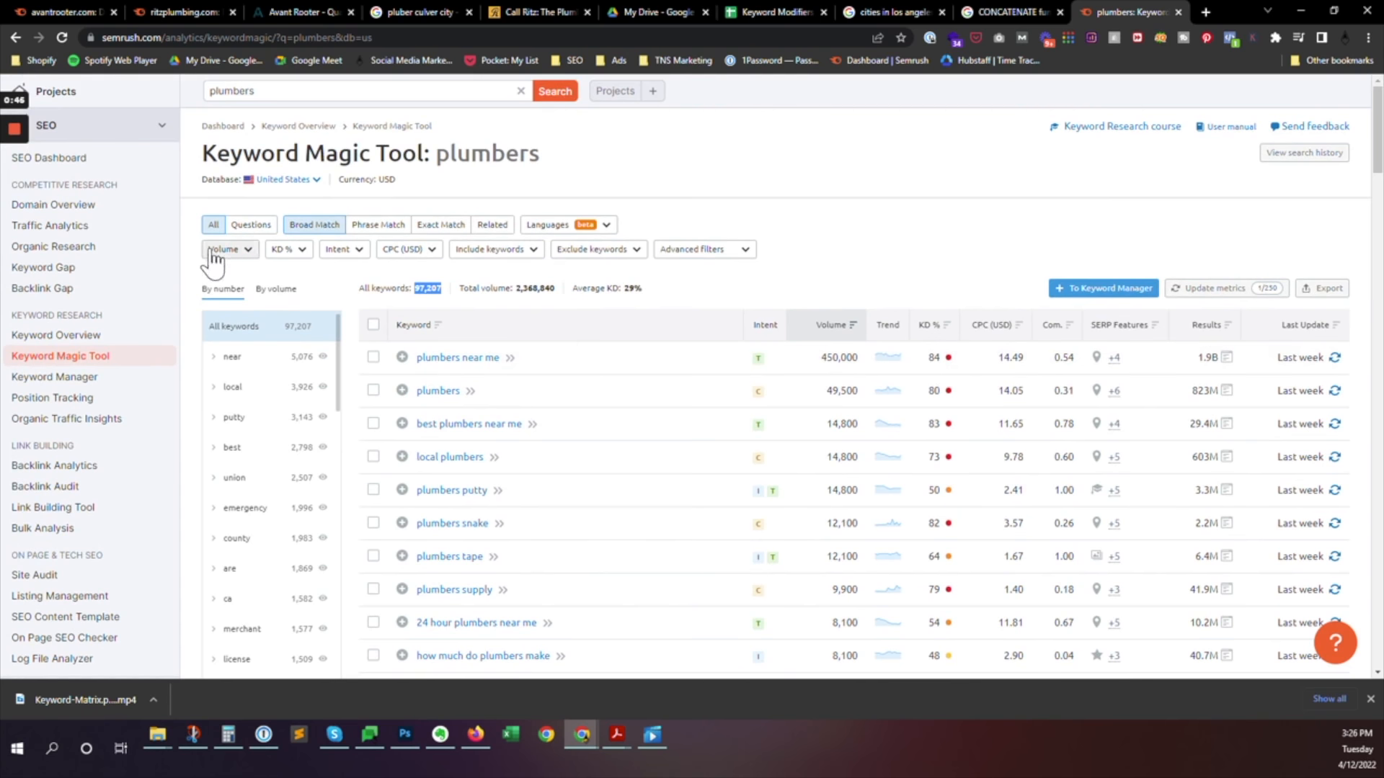
left_click(238, 253)
left_click(235, 416)
left_click(301, 416)
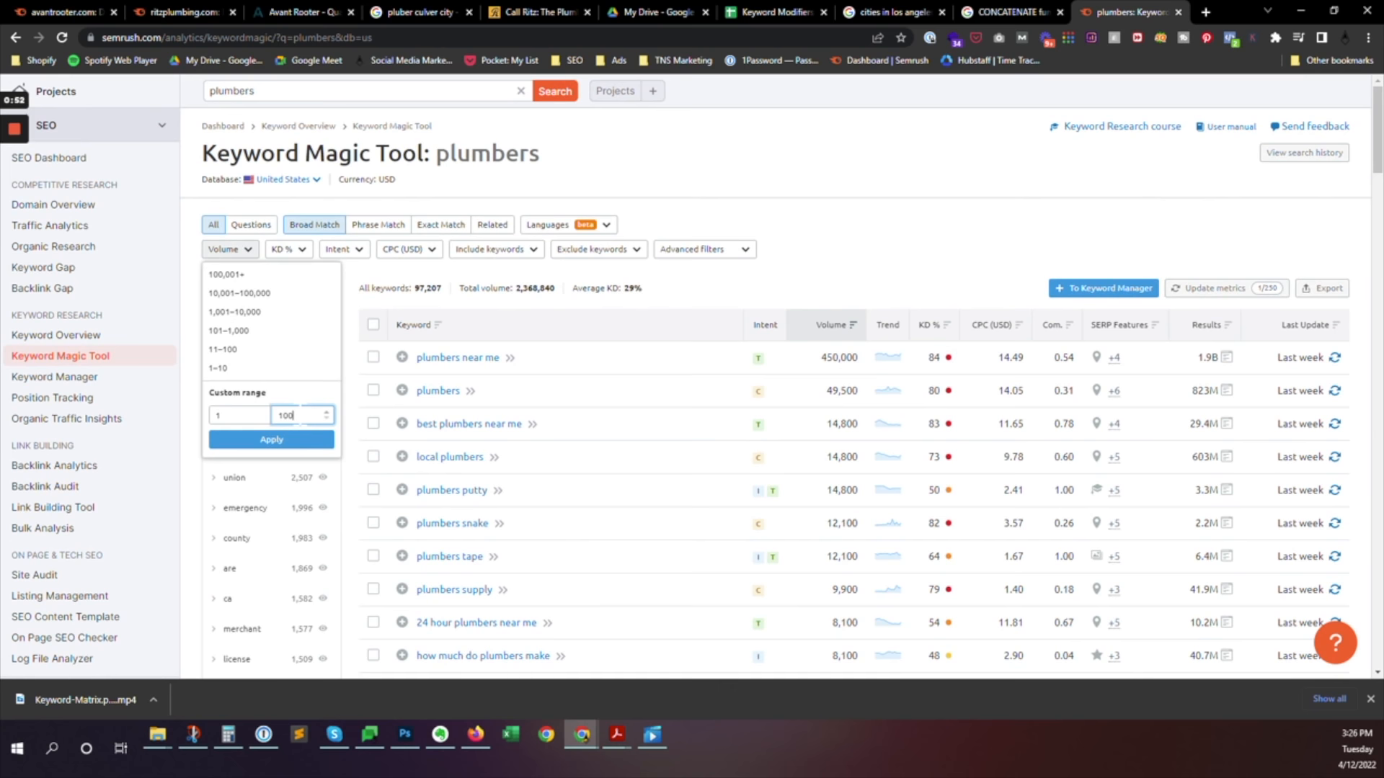
left_click(310, 440)
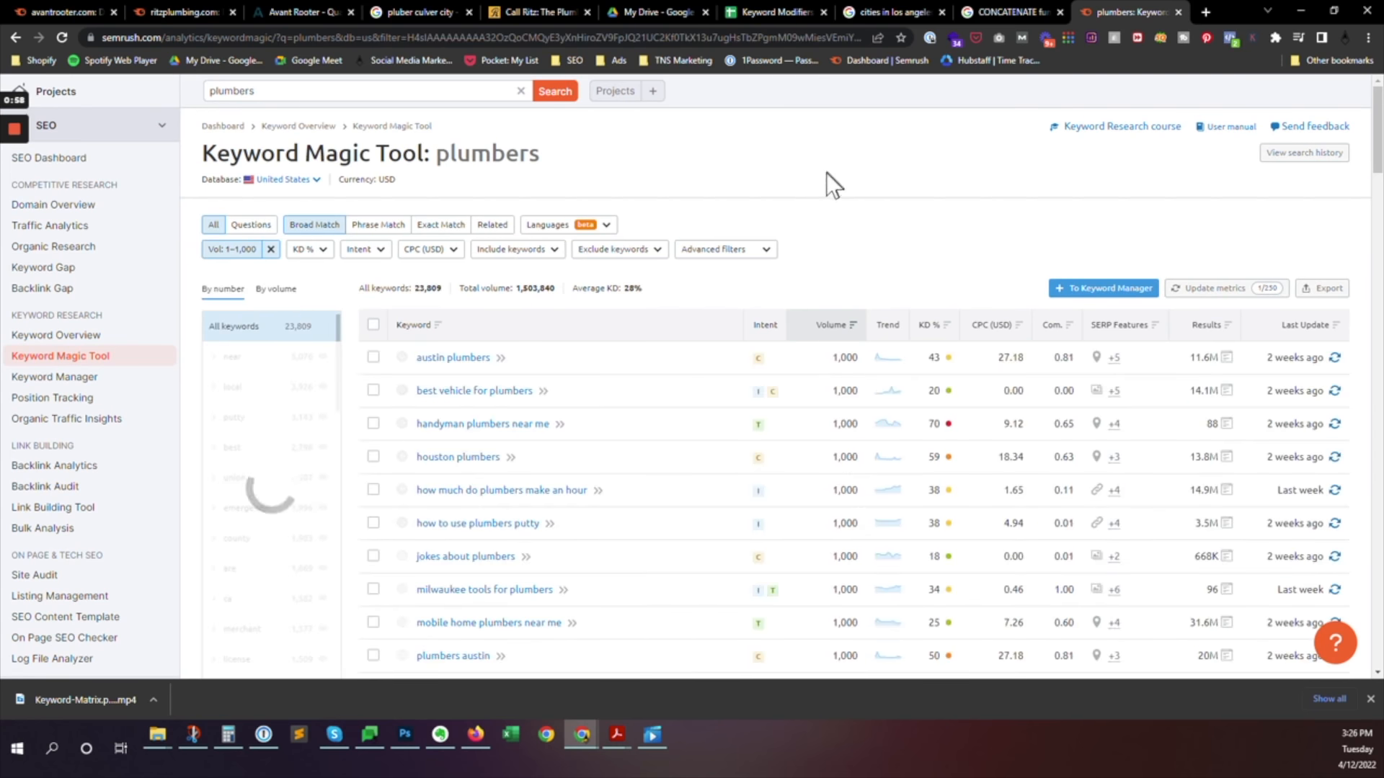
Step: Examine the volume-filtered "plumbers" keywords for terms relevant to a Los Angeles plumbing business
scroll(822, 188, "down", 1)
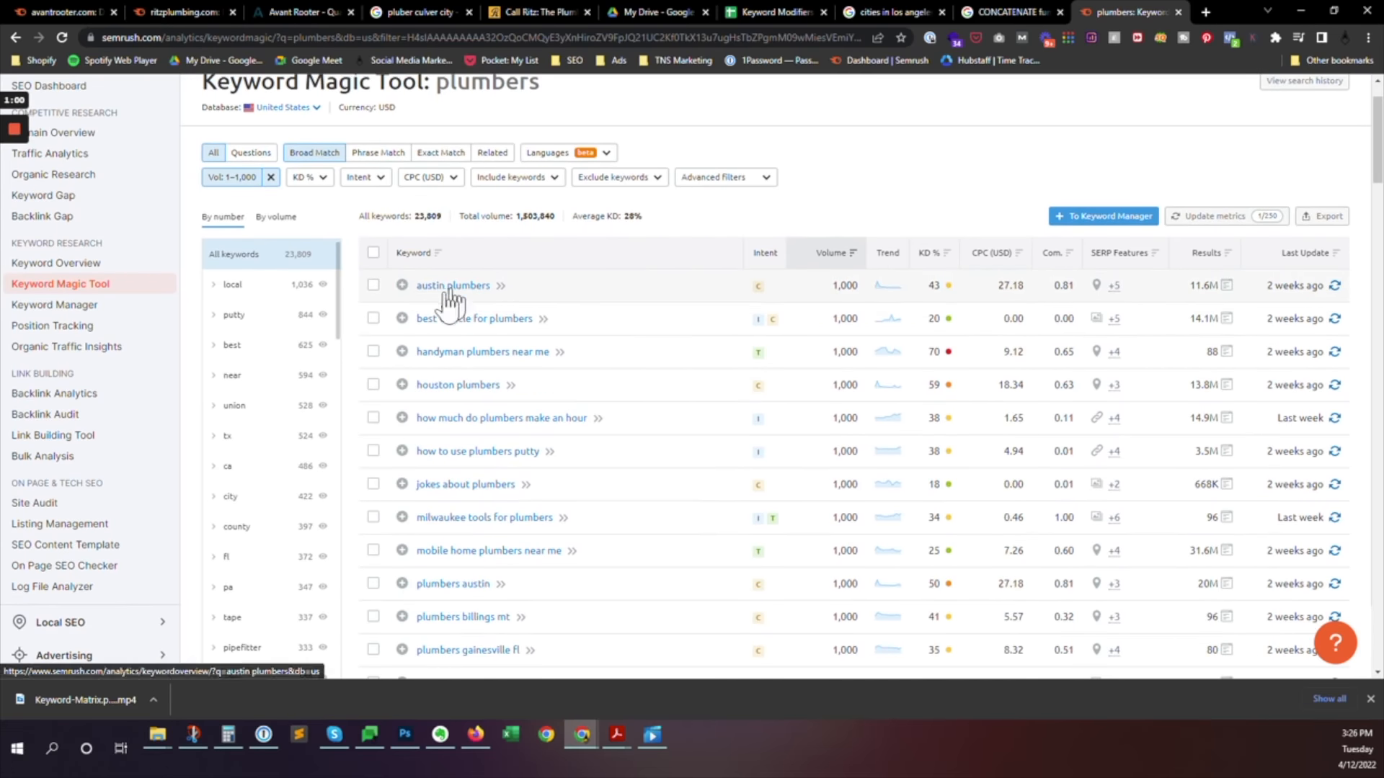
scroll(556, 296, "down", 1)
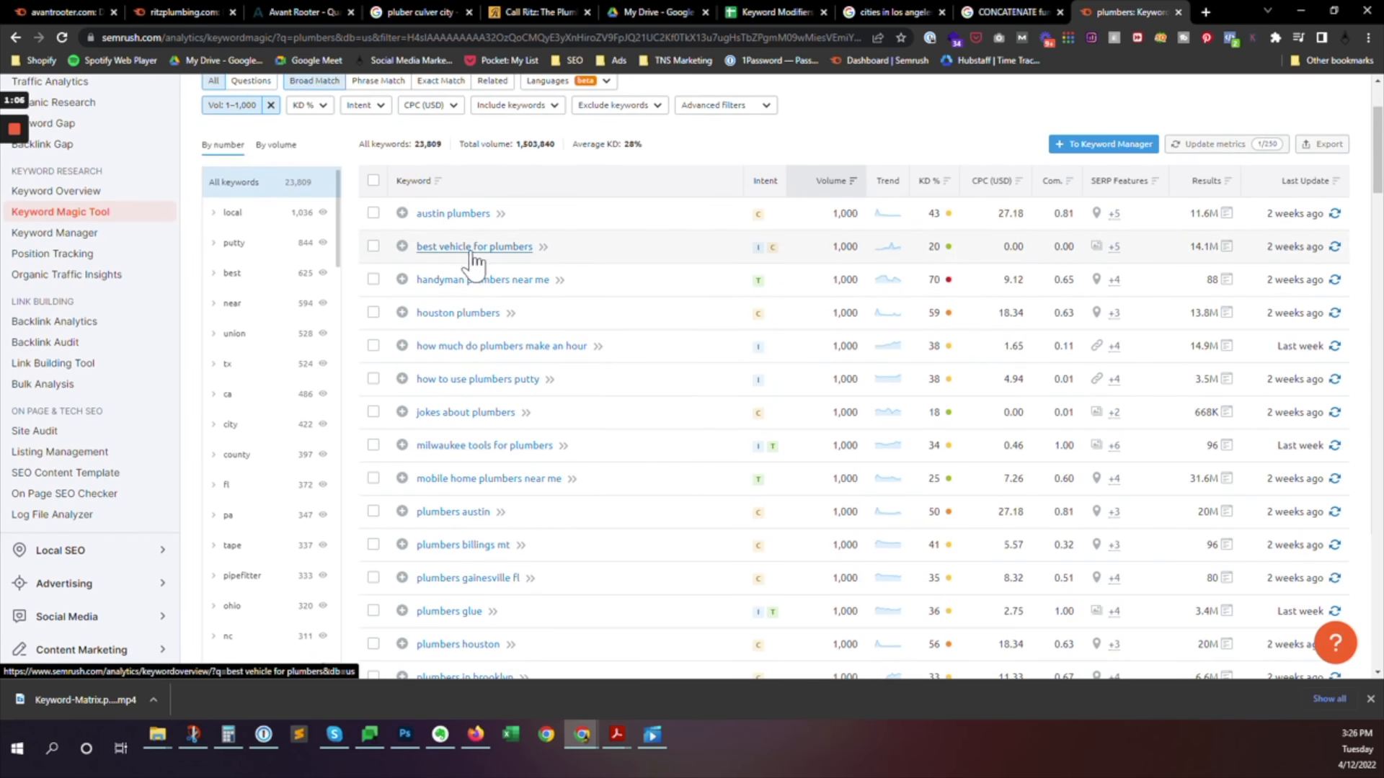
scroll(479, 254, "down", 5)
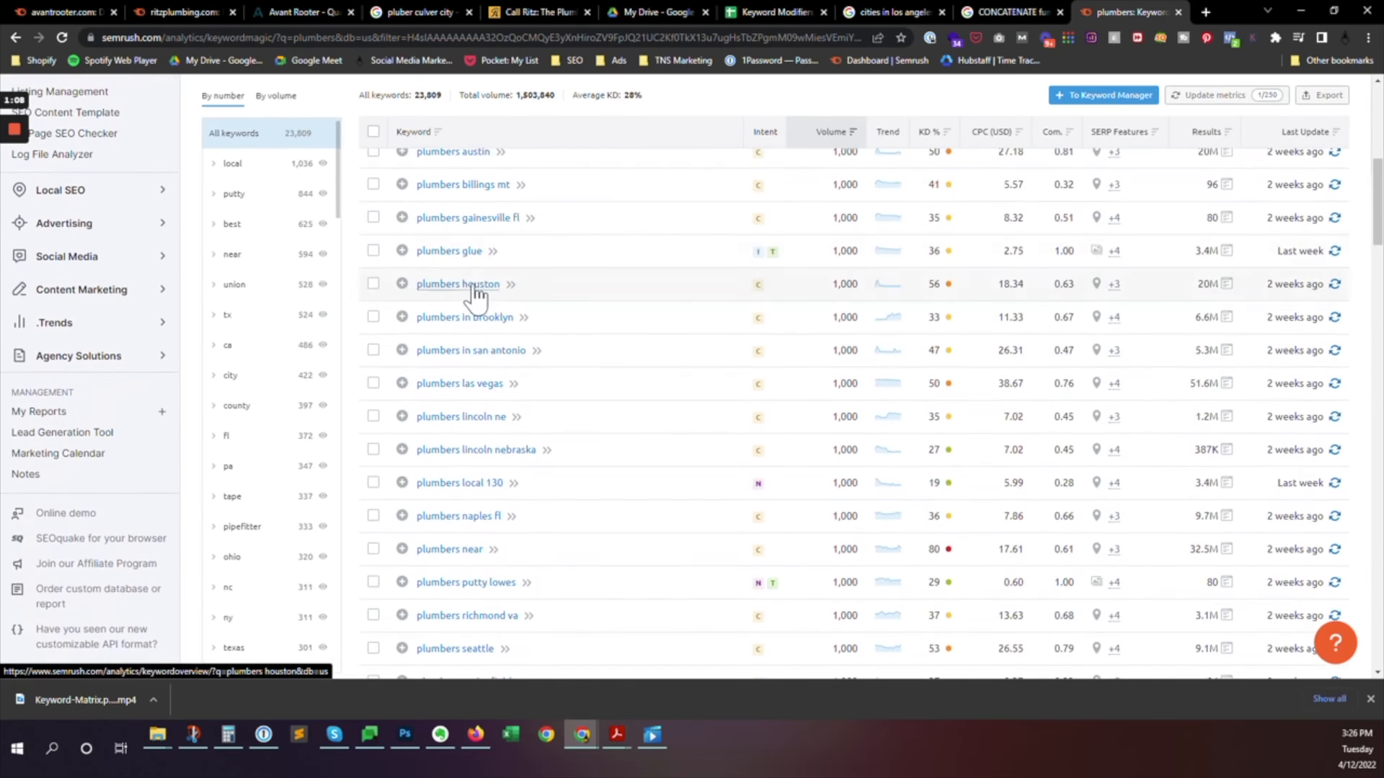
scroll(485, 260, "down", 4)
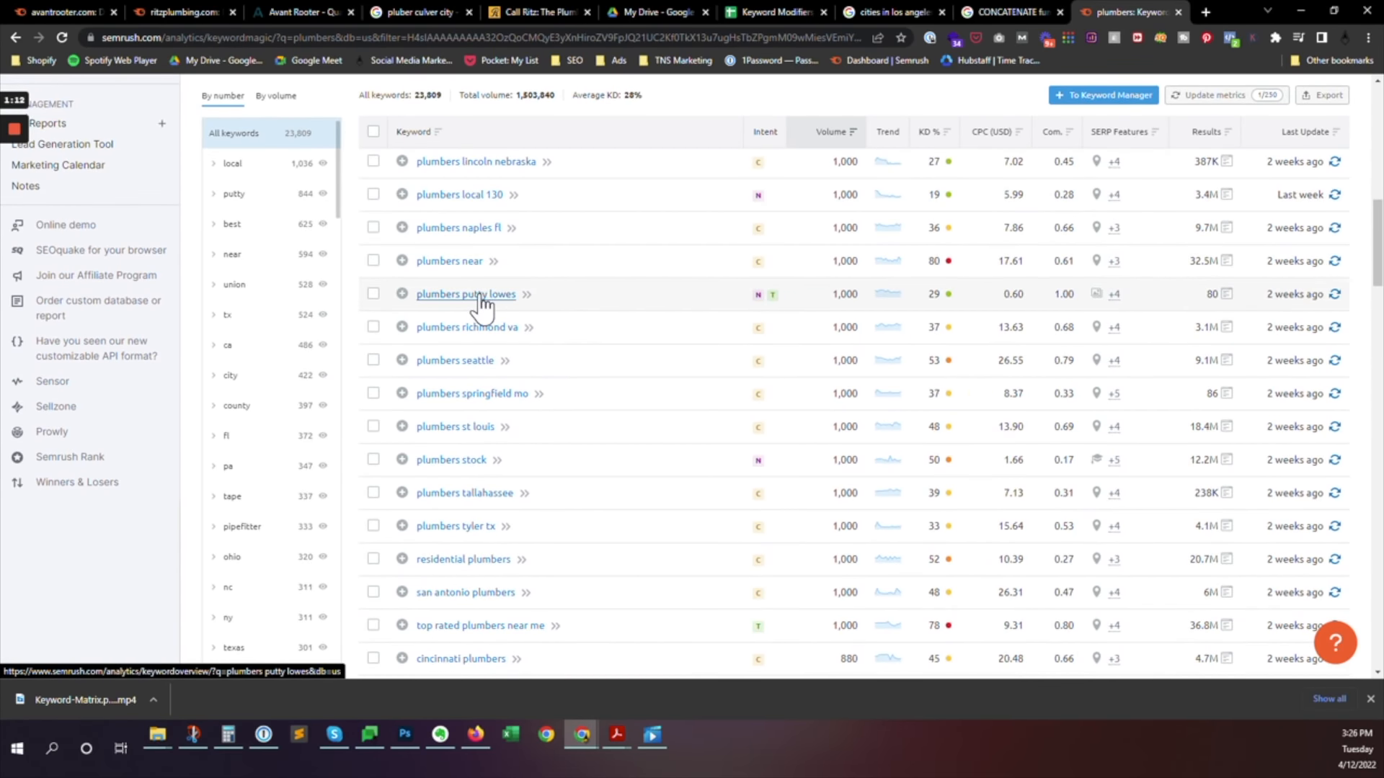
scroll(503, 303, "down", 6)
scroll(508, 306, "down", 2)
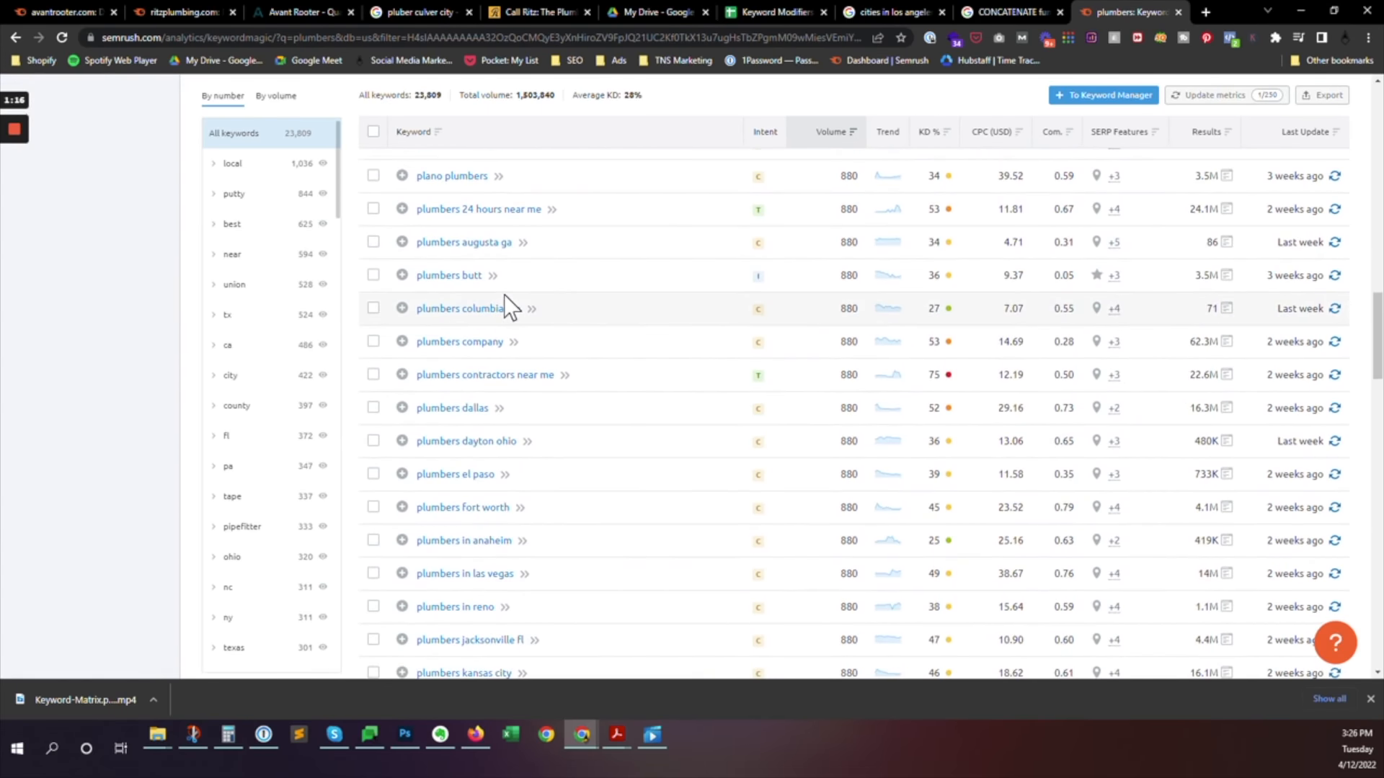
scroll(504, 294, "down", 1)
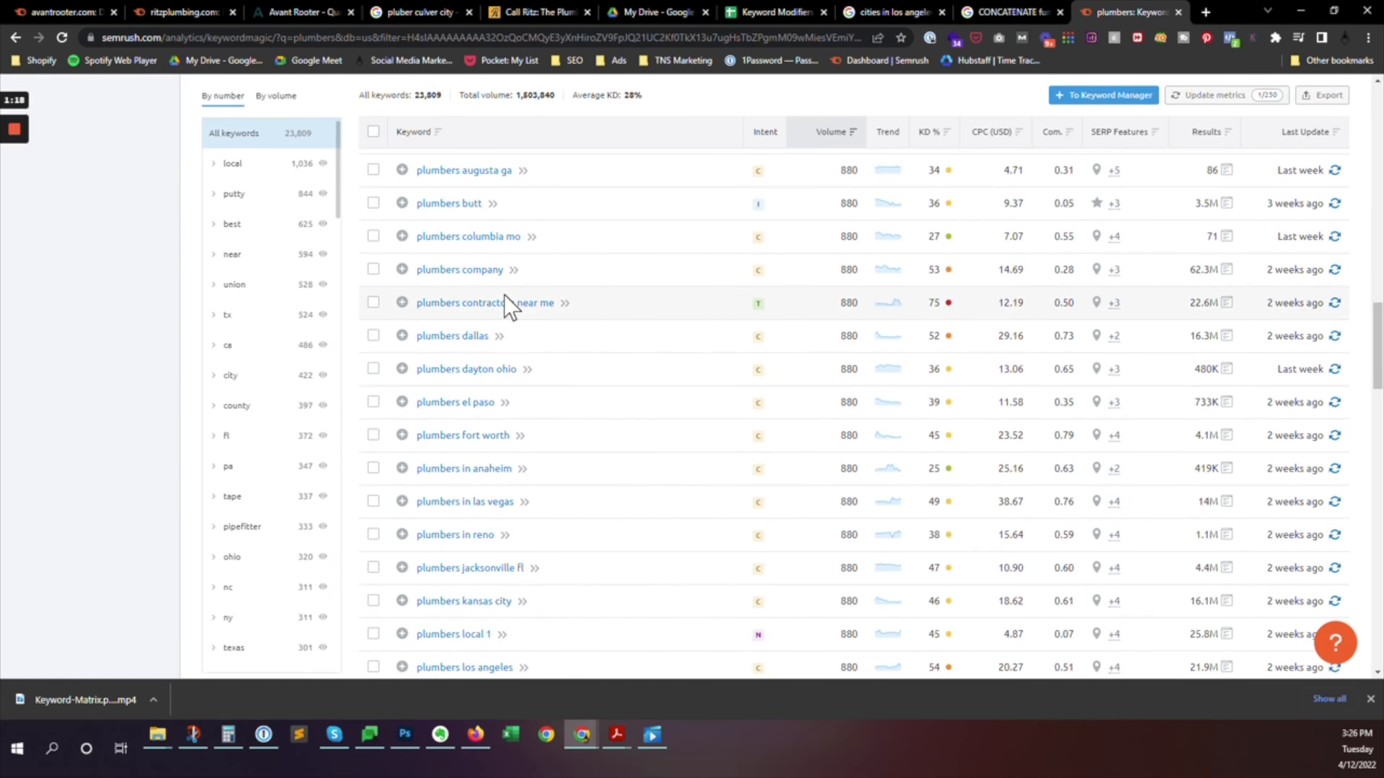
scroll(504, 296, "down", 1)
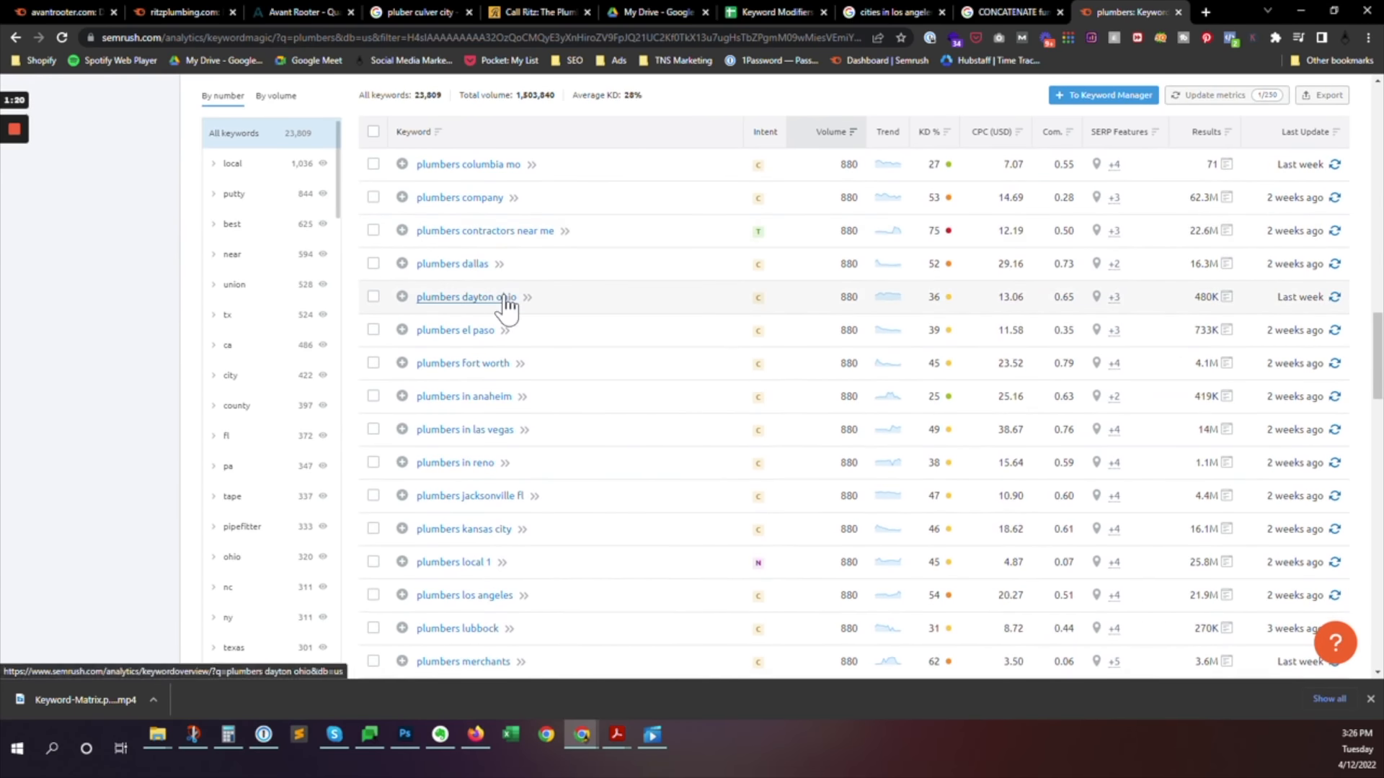
scroll(505, 297, "down", 2)
scroll(504, 297, "down", 4)
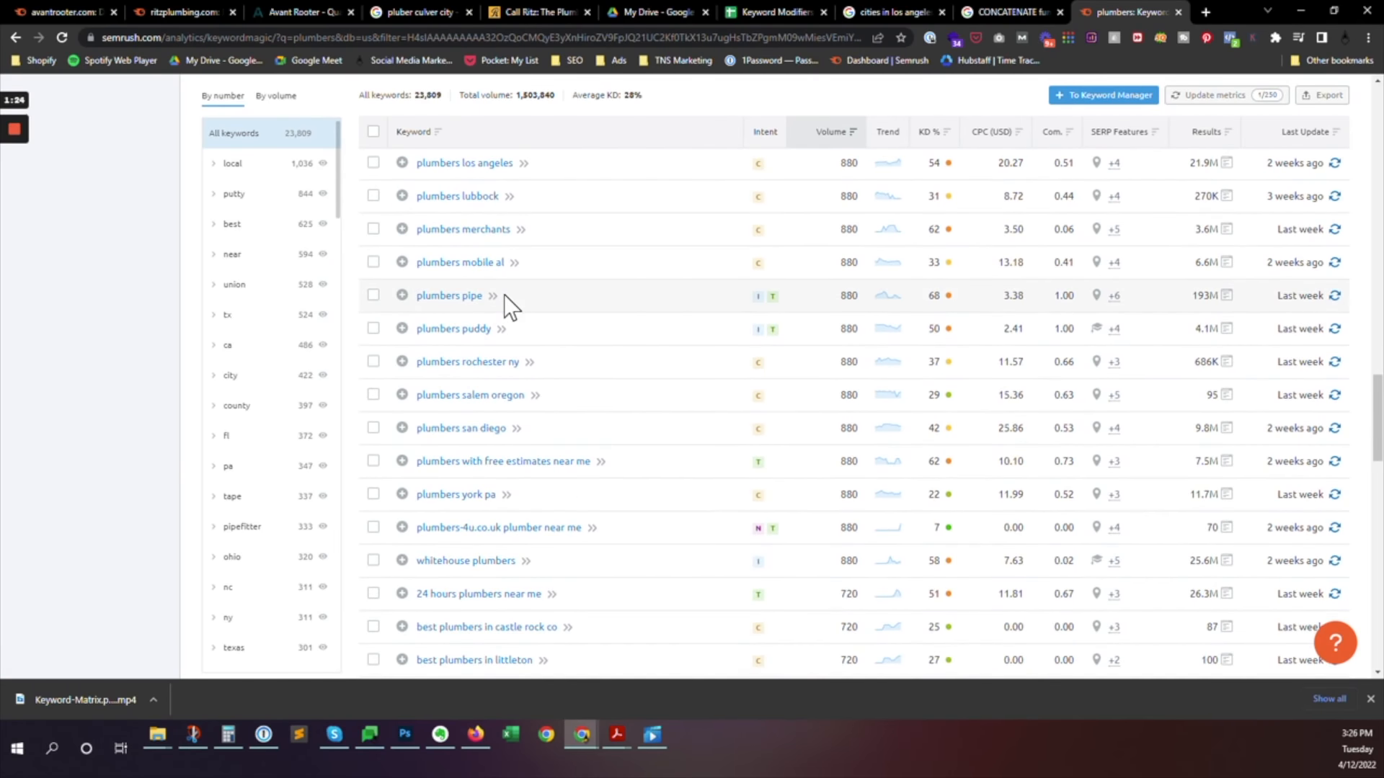
scroll(504, 296, "down", 4)
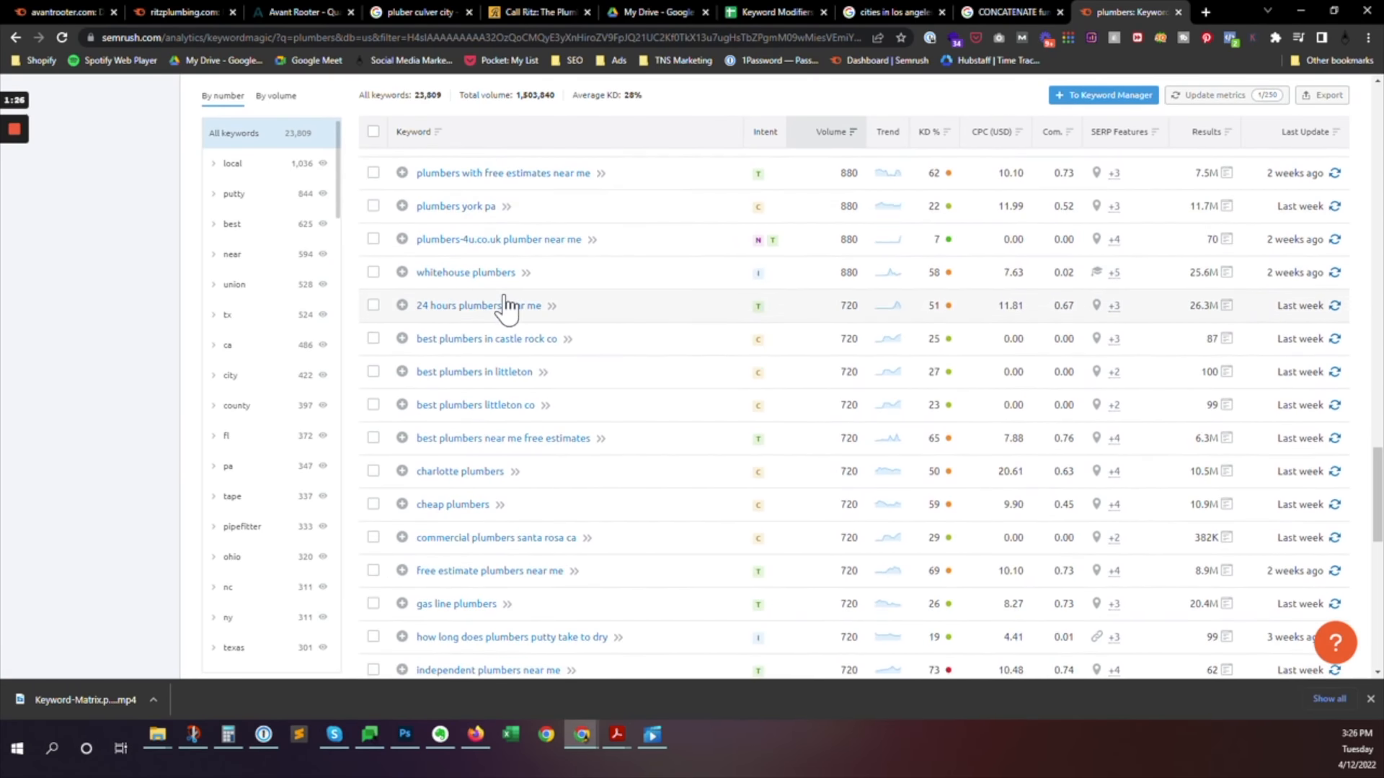
scroll(503, 296, "up", 12)
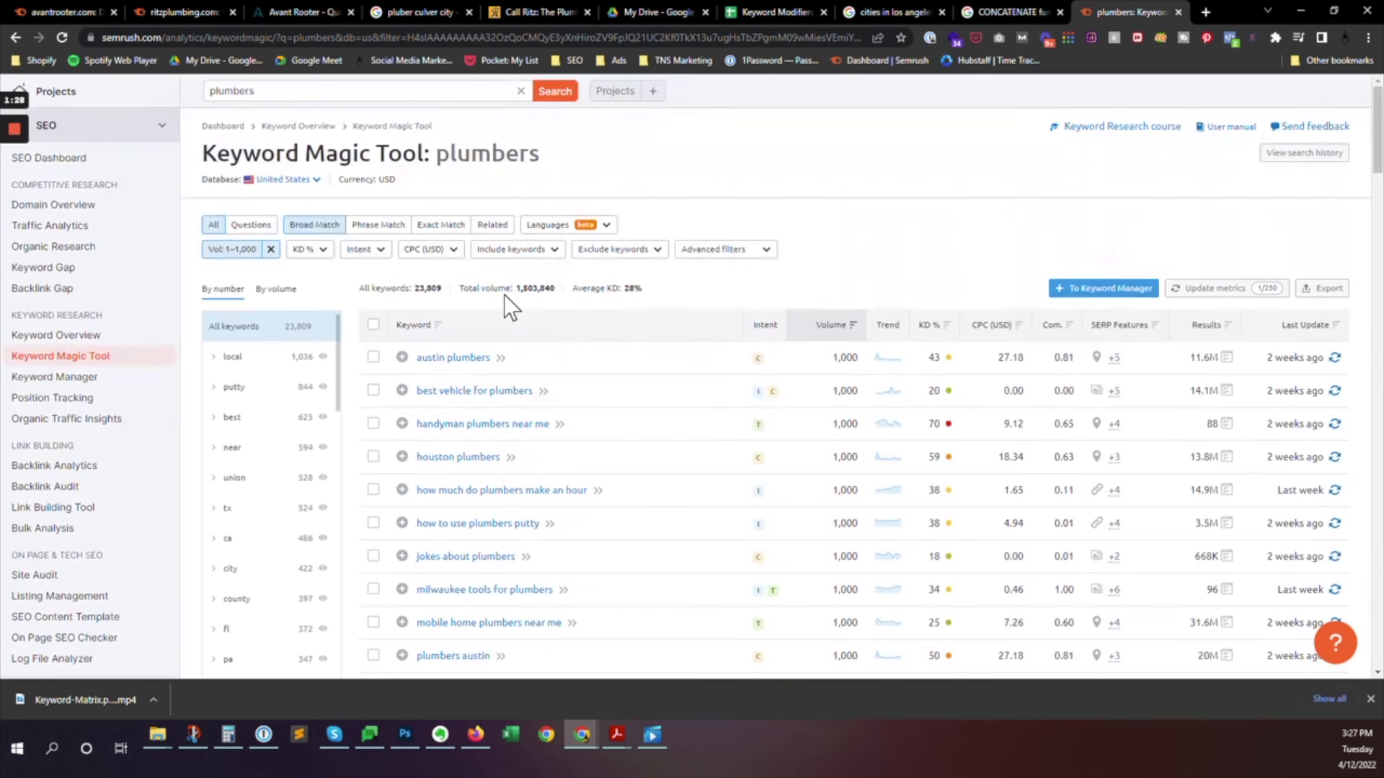
Step: Change the Keyword Magic Tool search to "plumbing services", keeping the volume filter
left_click(254, 91)
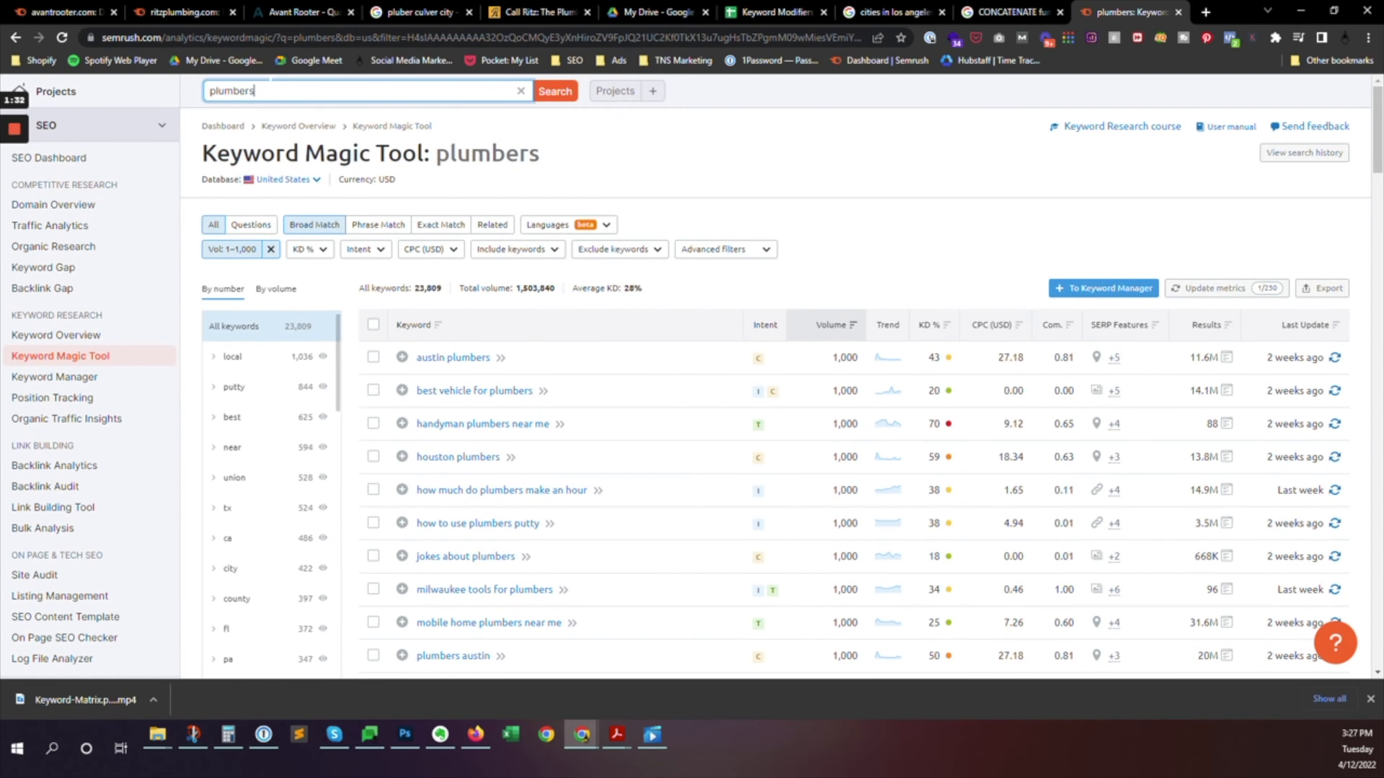
key("BackSpace")
key("BackSpace")
type("ing ")
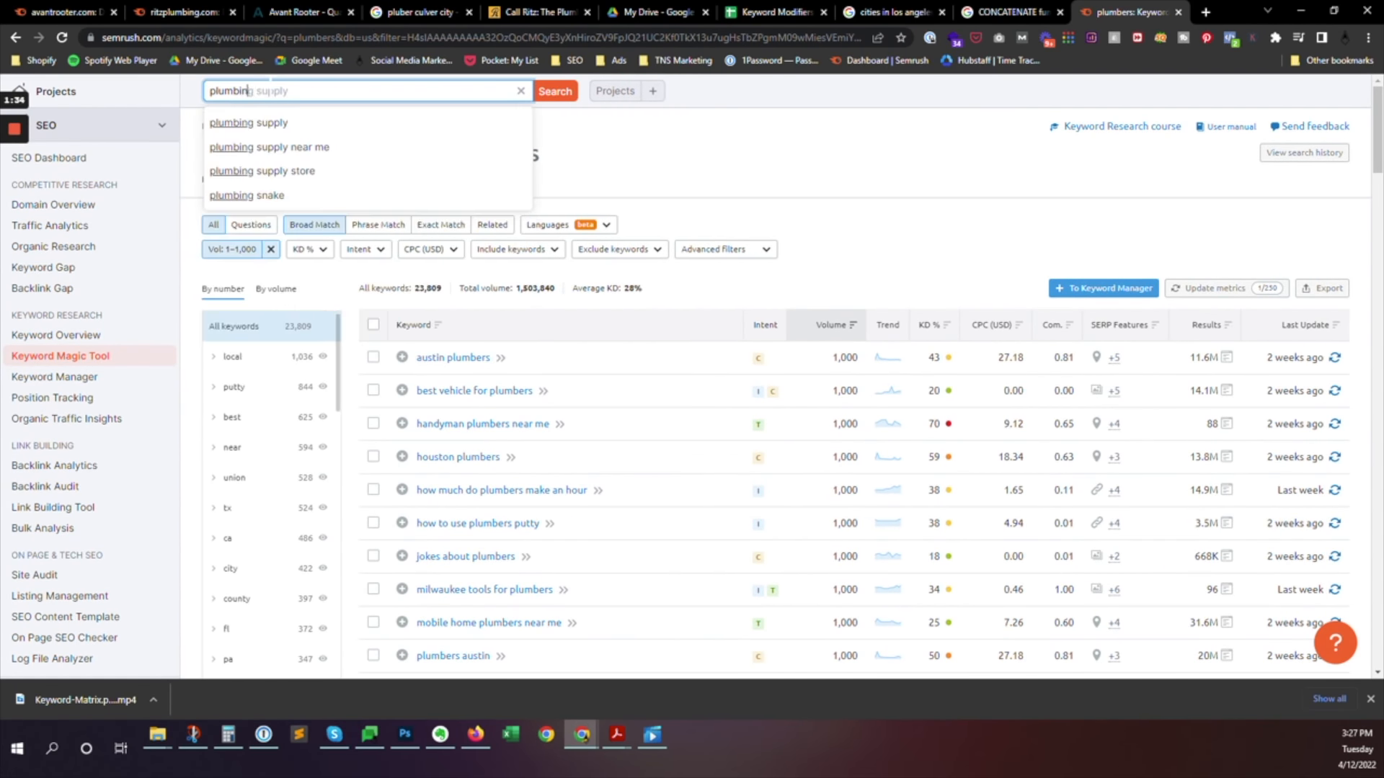
type("services")
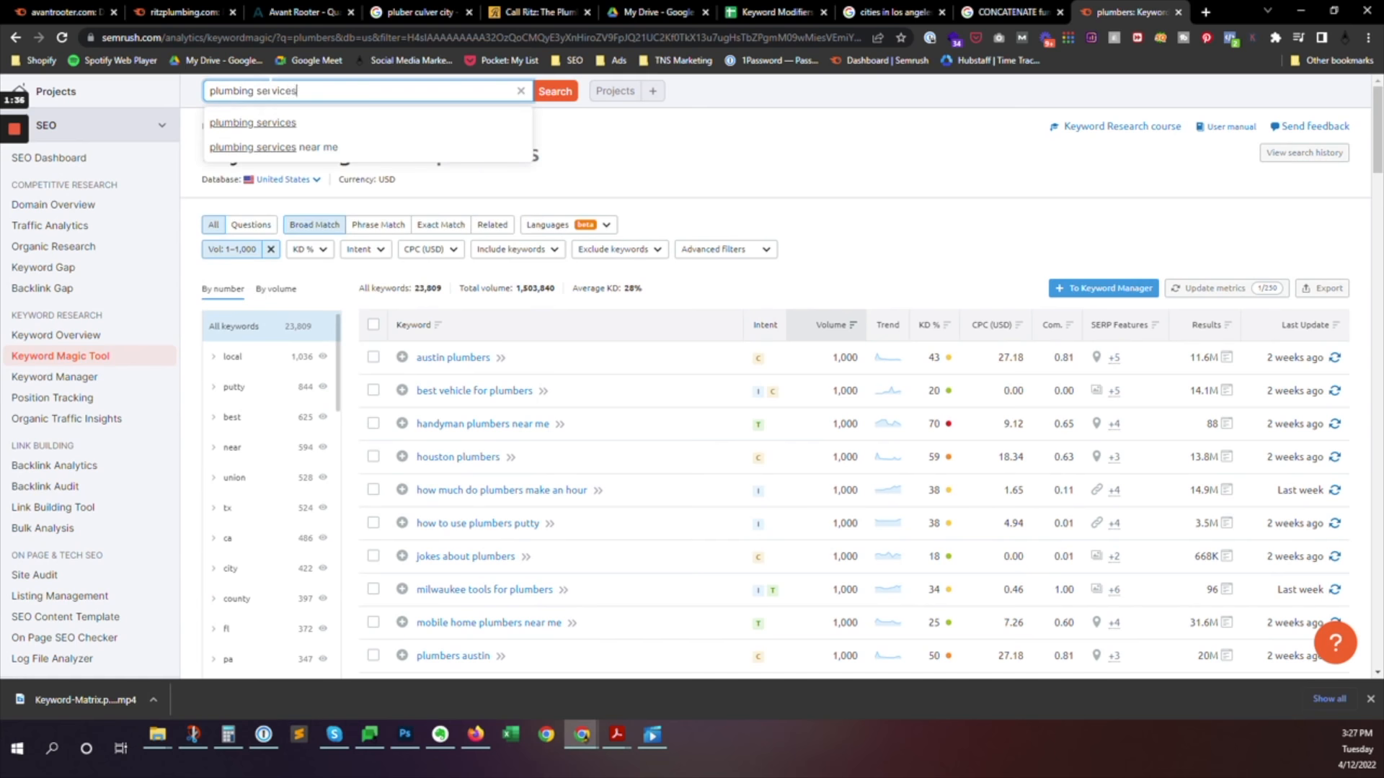
key("Return")
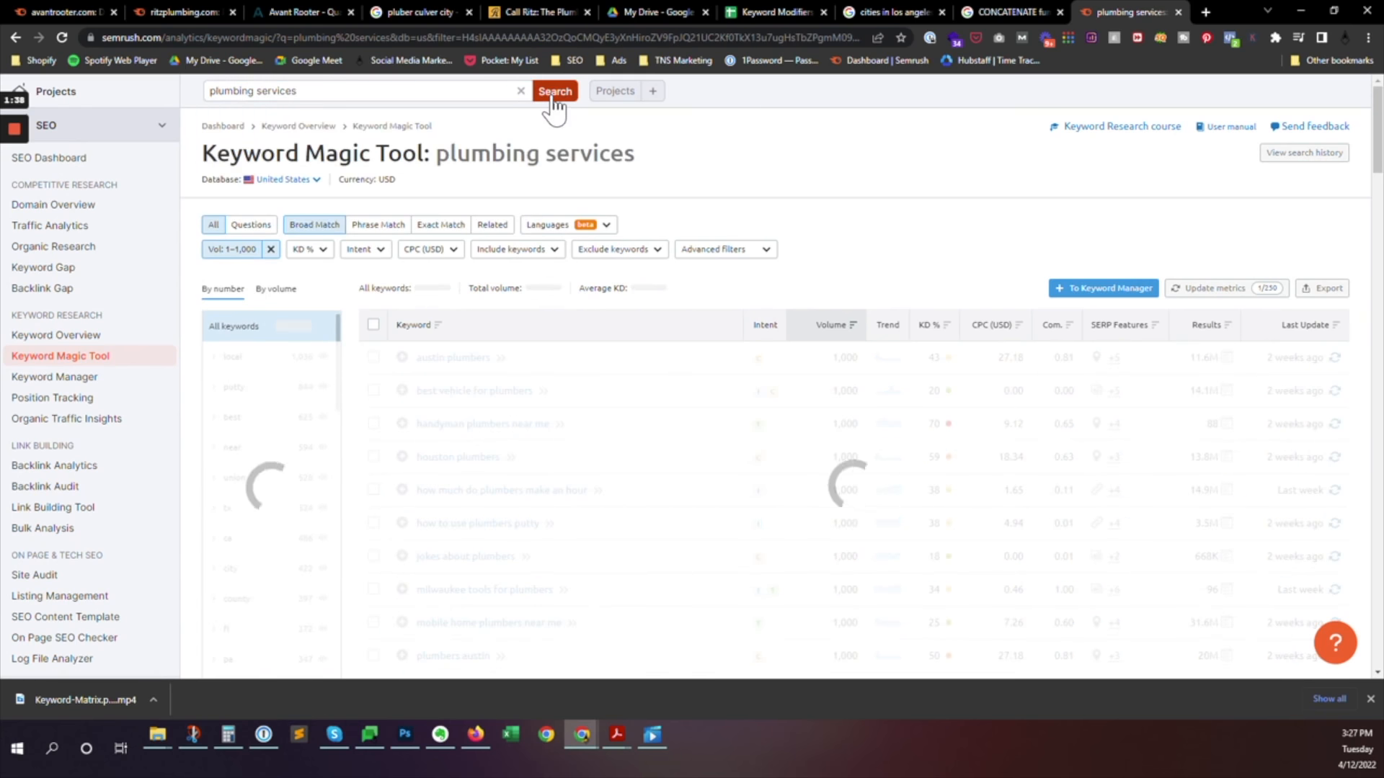
Step: Add "emergency plumber service", "plumbing repair services" and "plumbing and drain service" to the Avant Rooter list
scroll(504, 364, "down", 2)
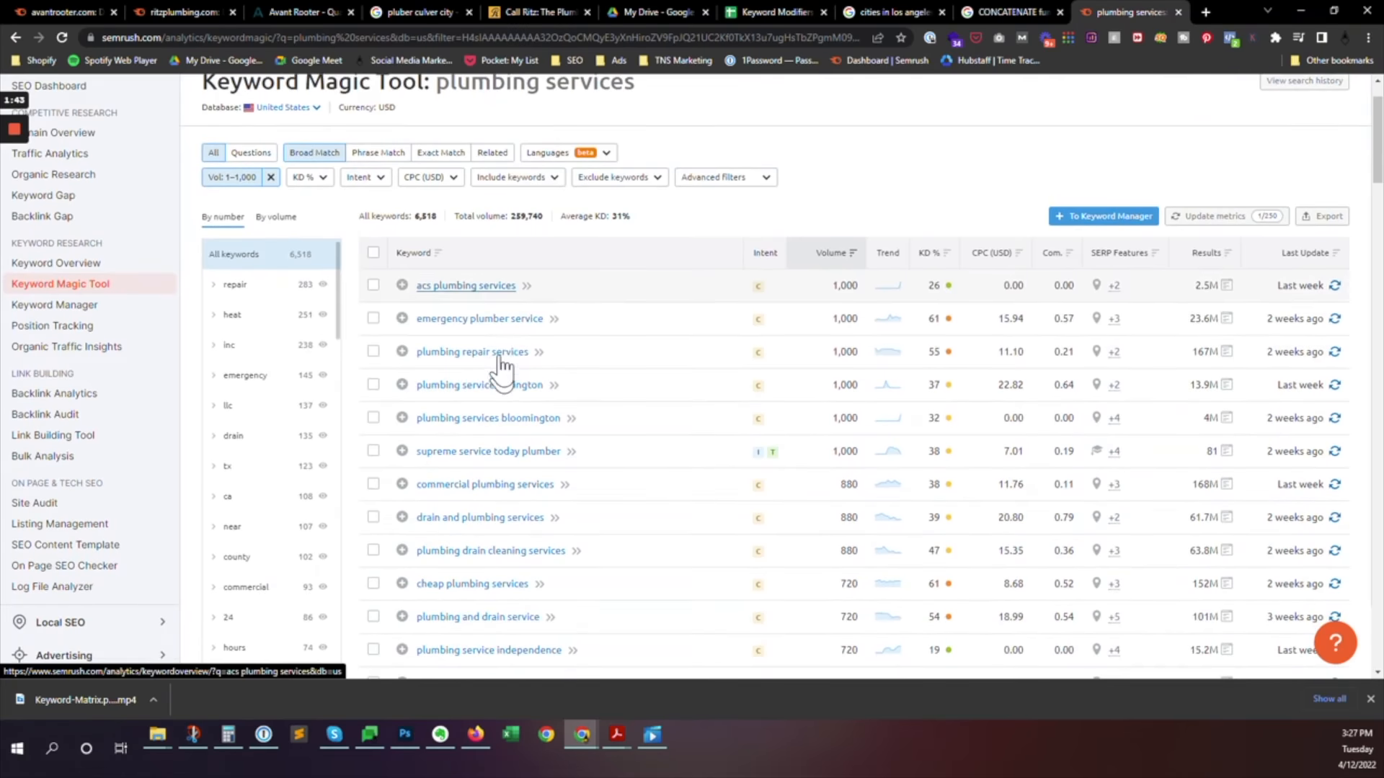
scroll(503, 300, "down", 1)
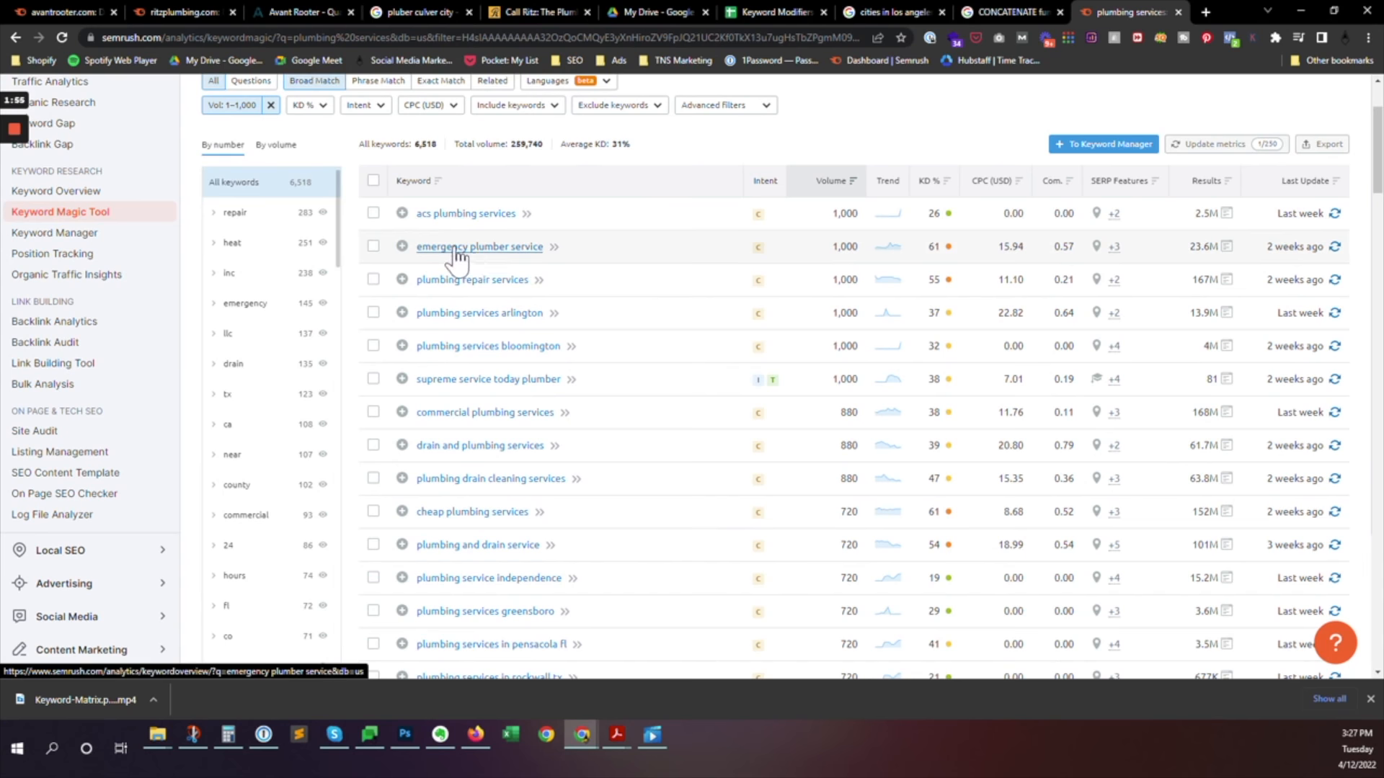
left_click(402, 246)
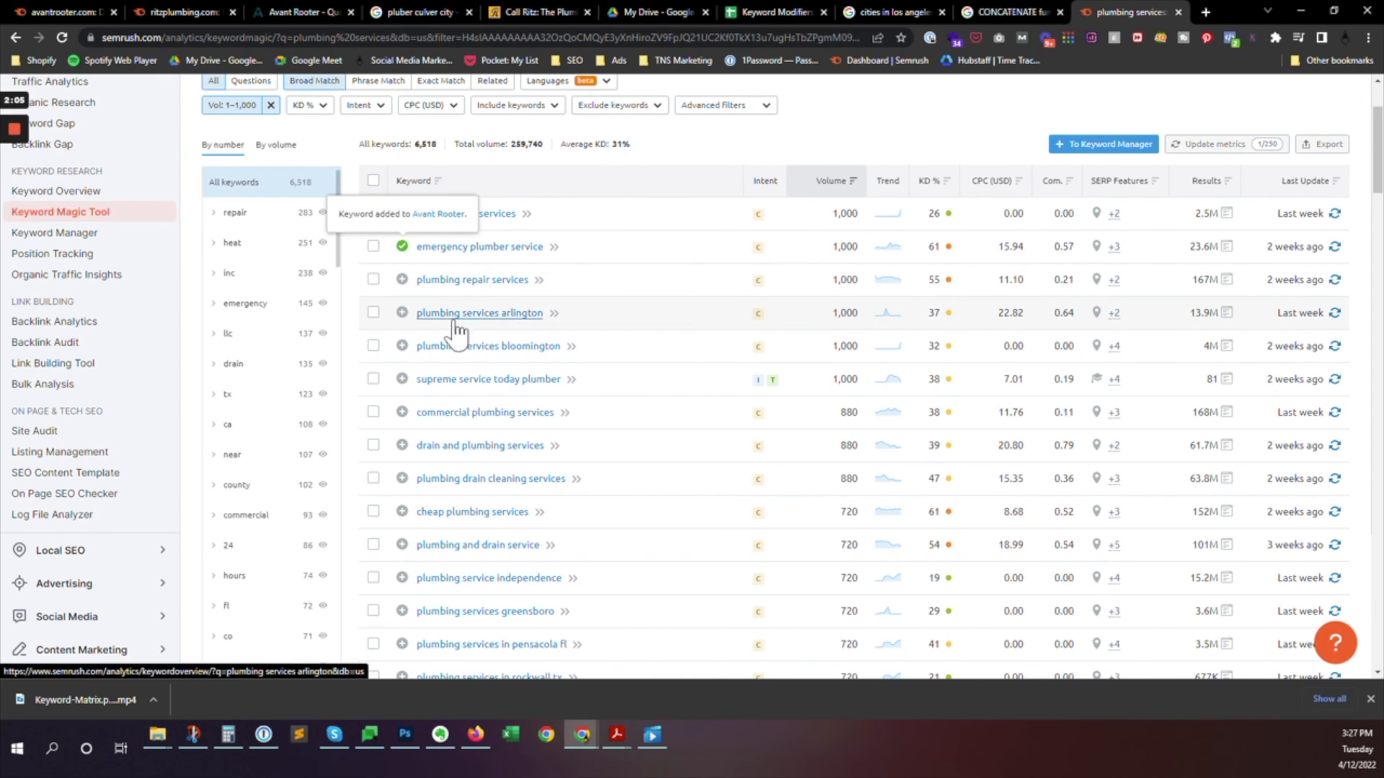
left_click(401, 279)
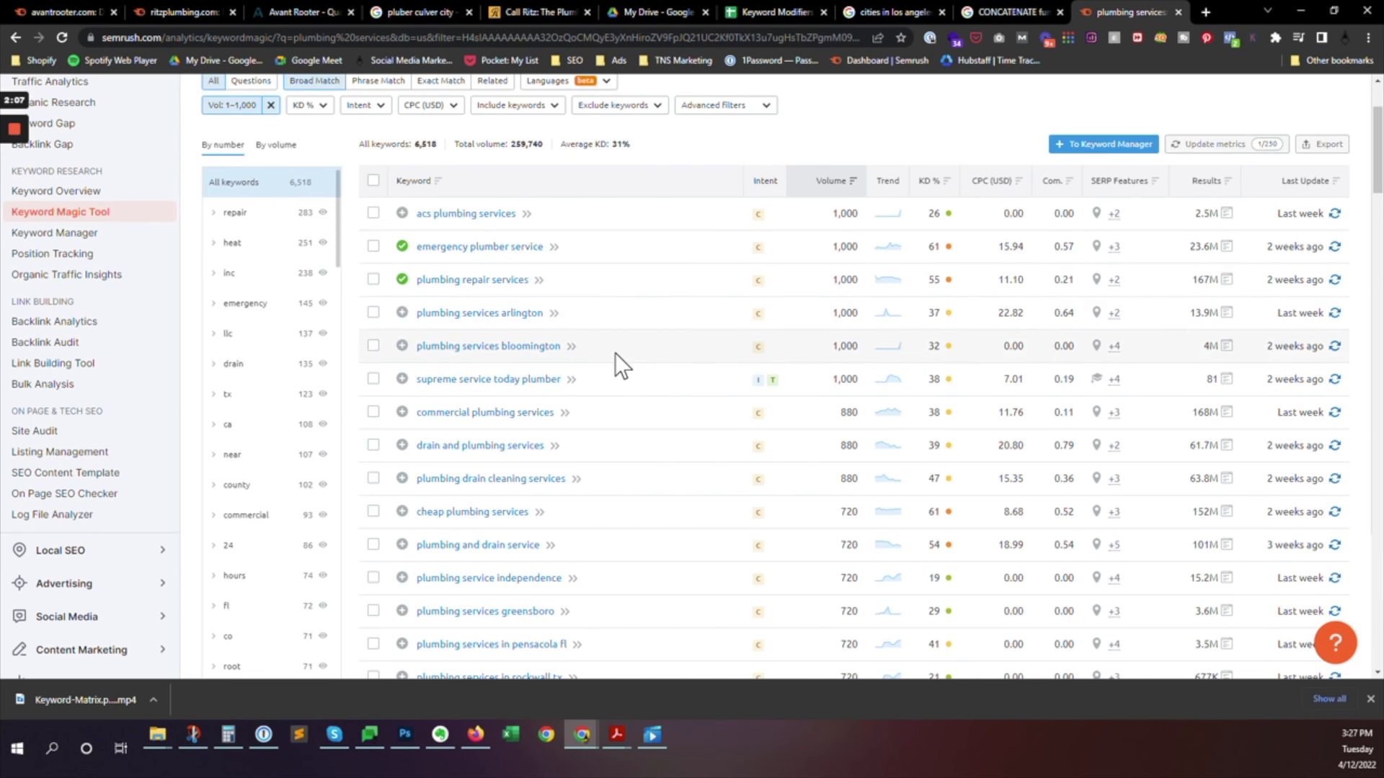
scroll(586, 299, "down", 1)
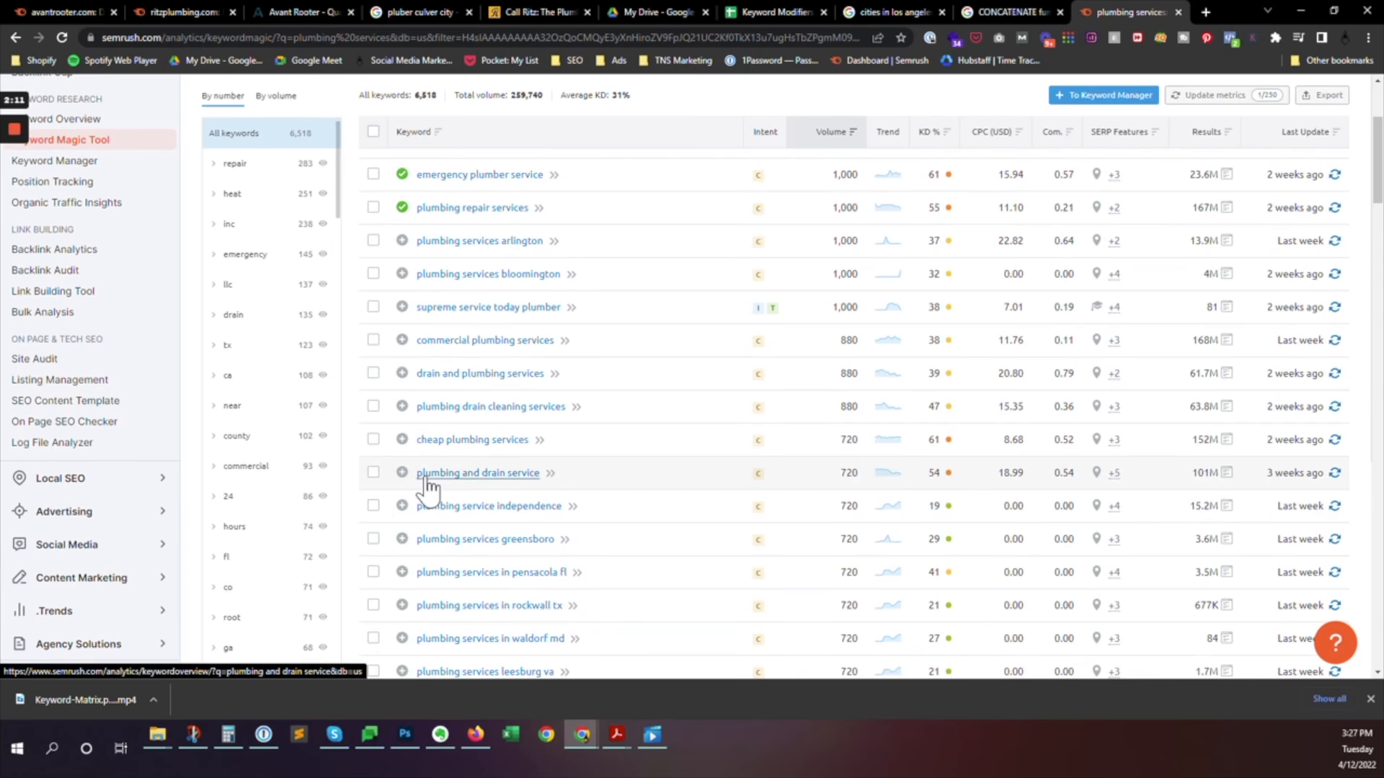
left_click(402, 473)
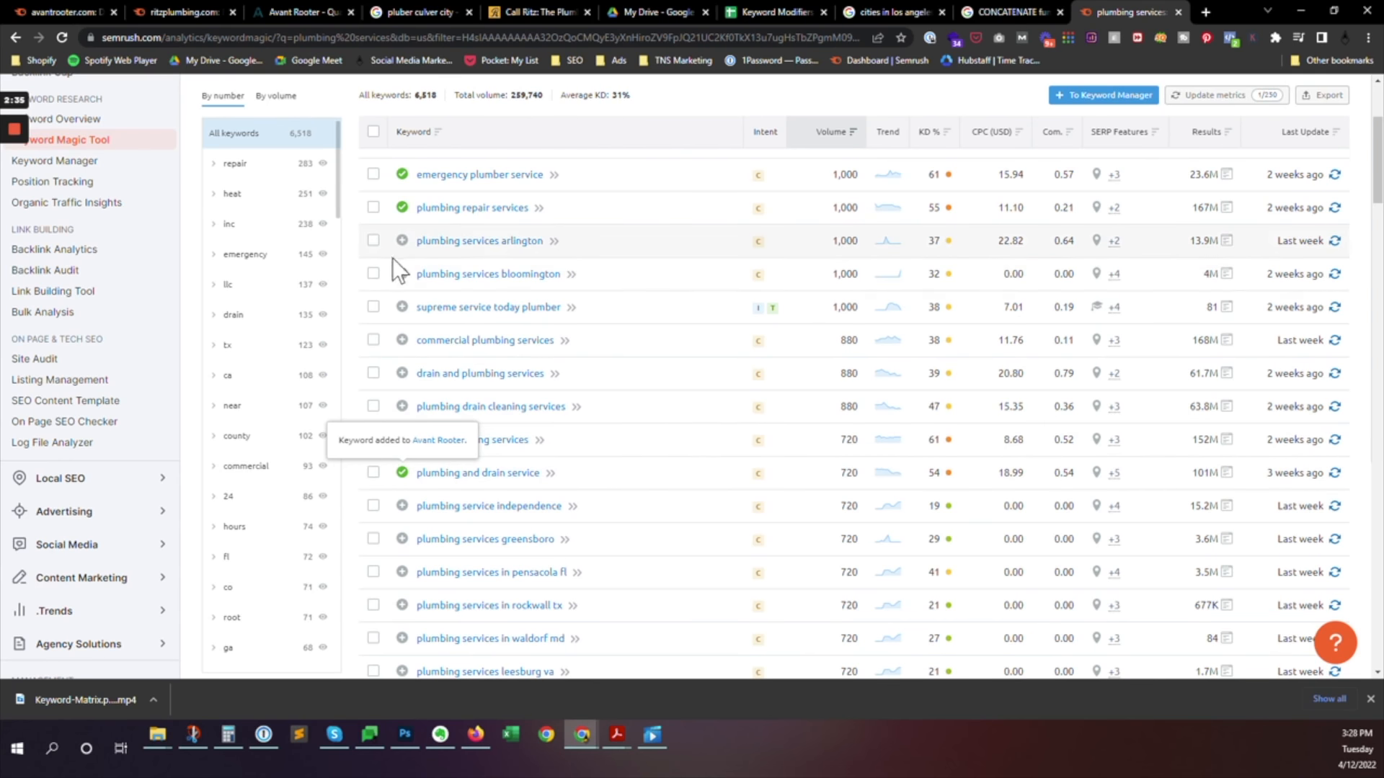
Step: Change the custom search volume range for the "plumbing services" keywords to 1 to 200
scroll(537, 339, "up", 3)
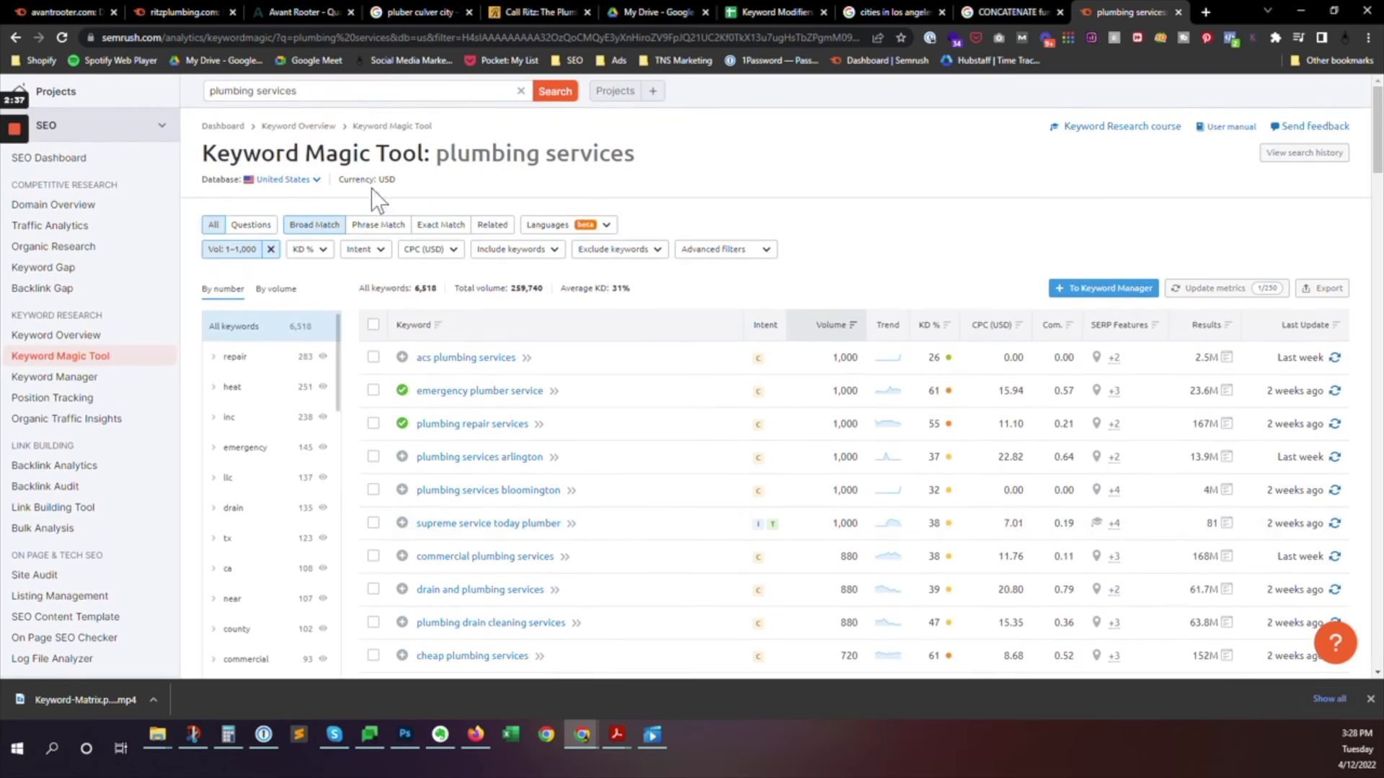
left_click(256, 261)
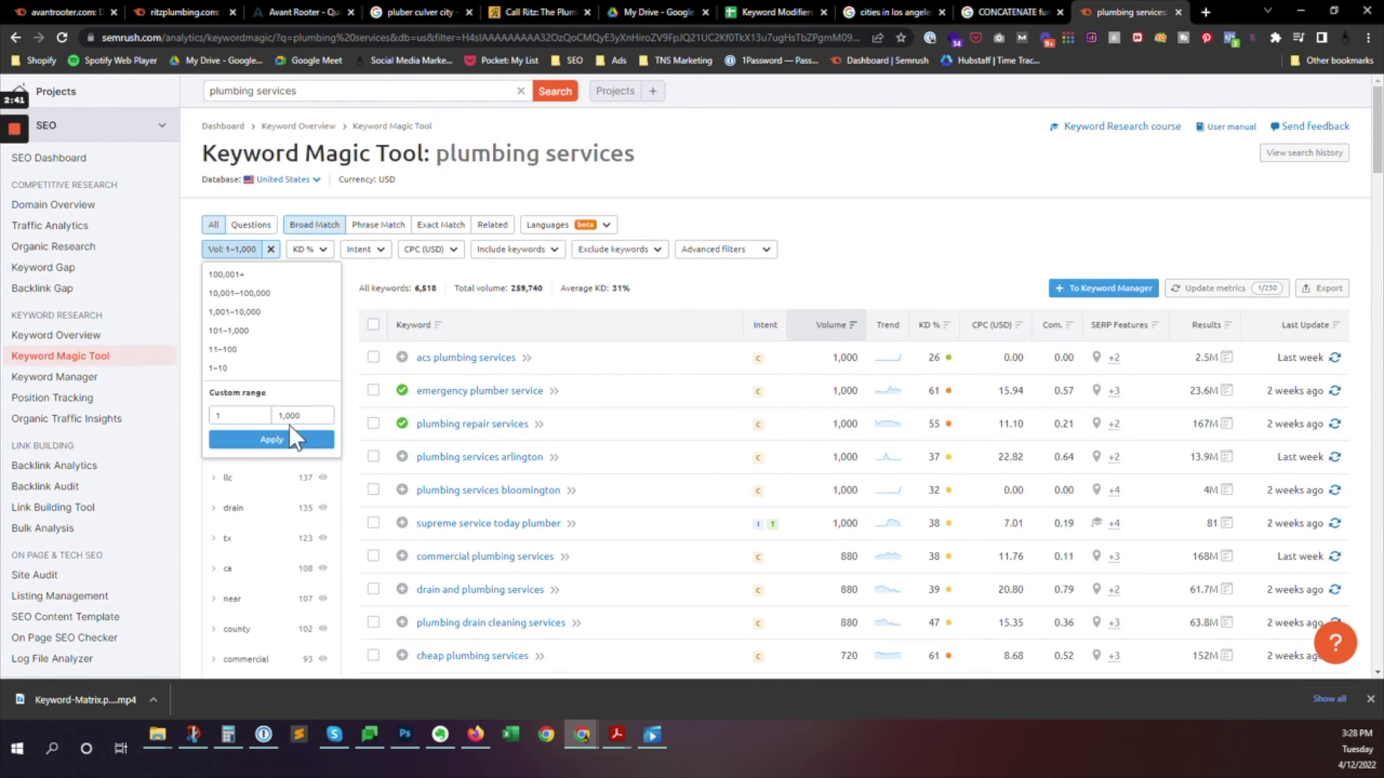
left_click_drag(290, 417, 240, 412)
type("5")
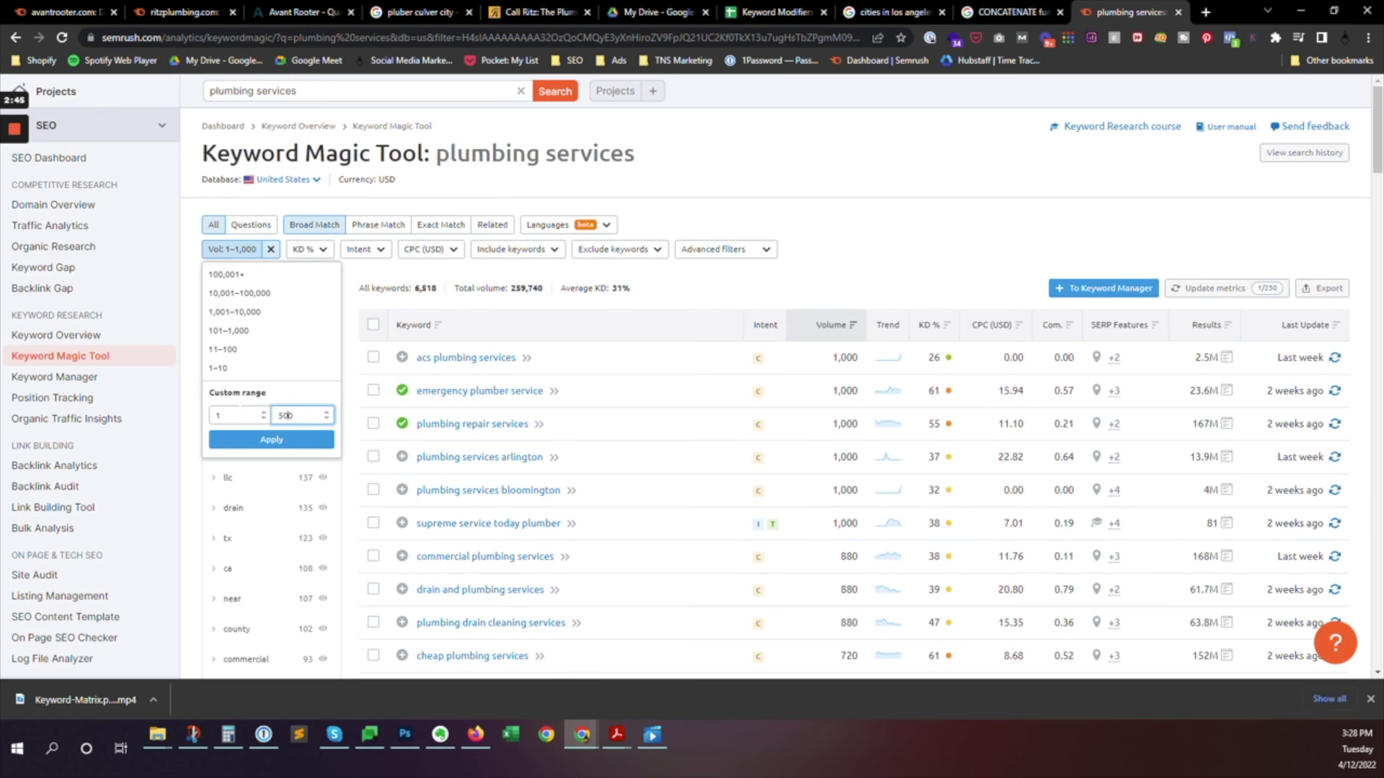
key("BackSpace")
type("2")
left_click(290, 440)
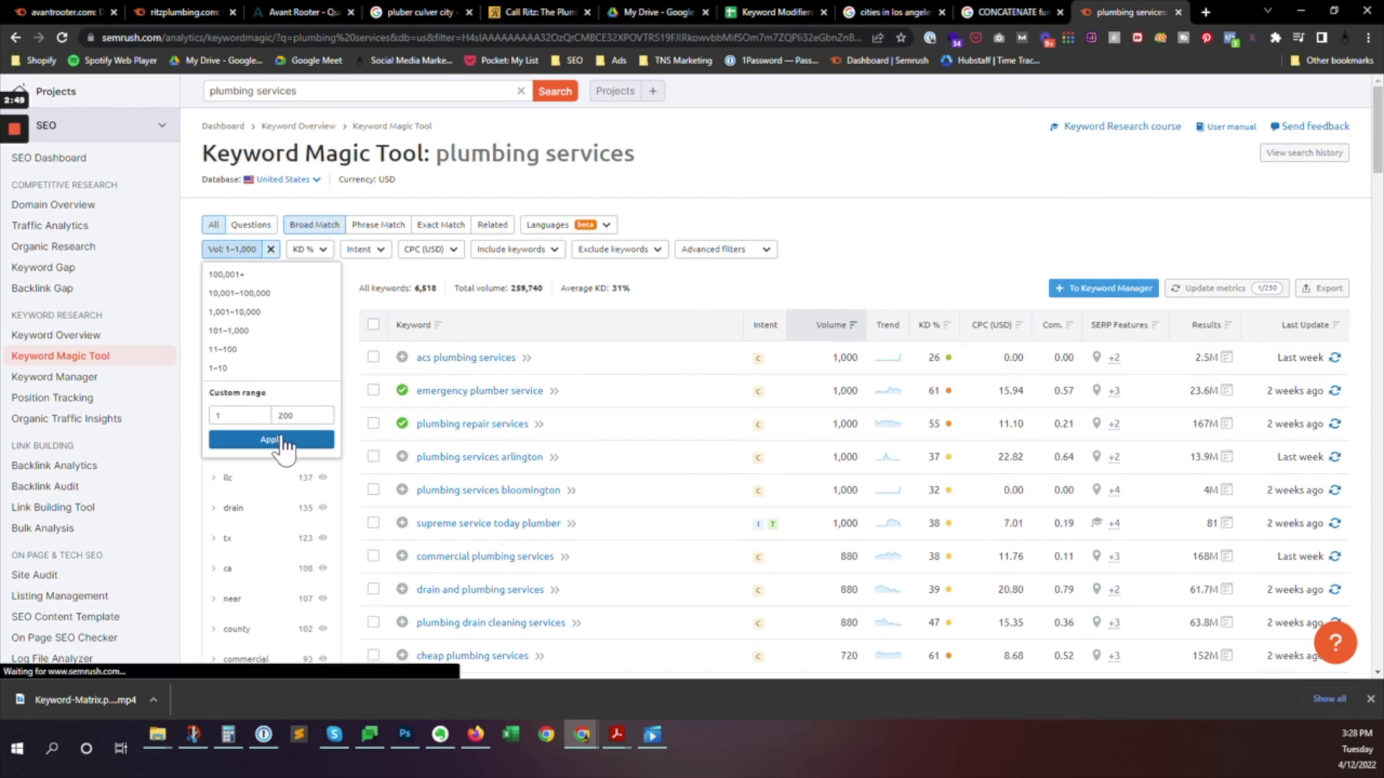
left_click(290, 439)
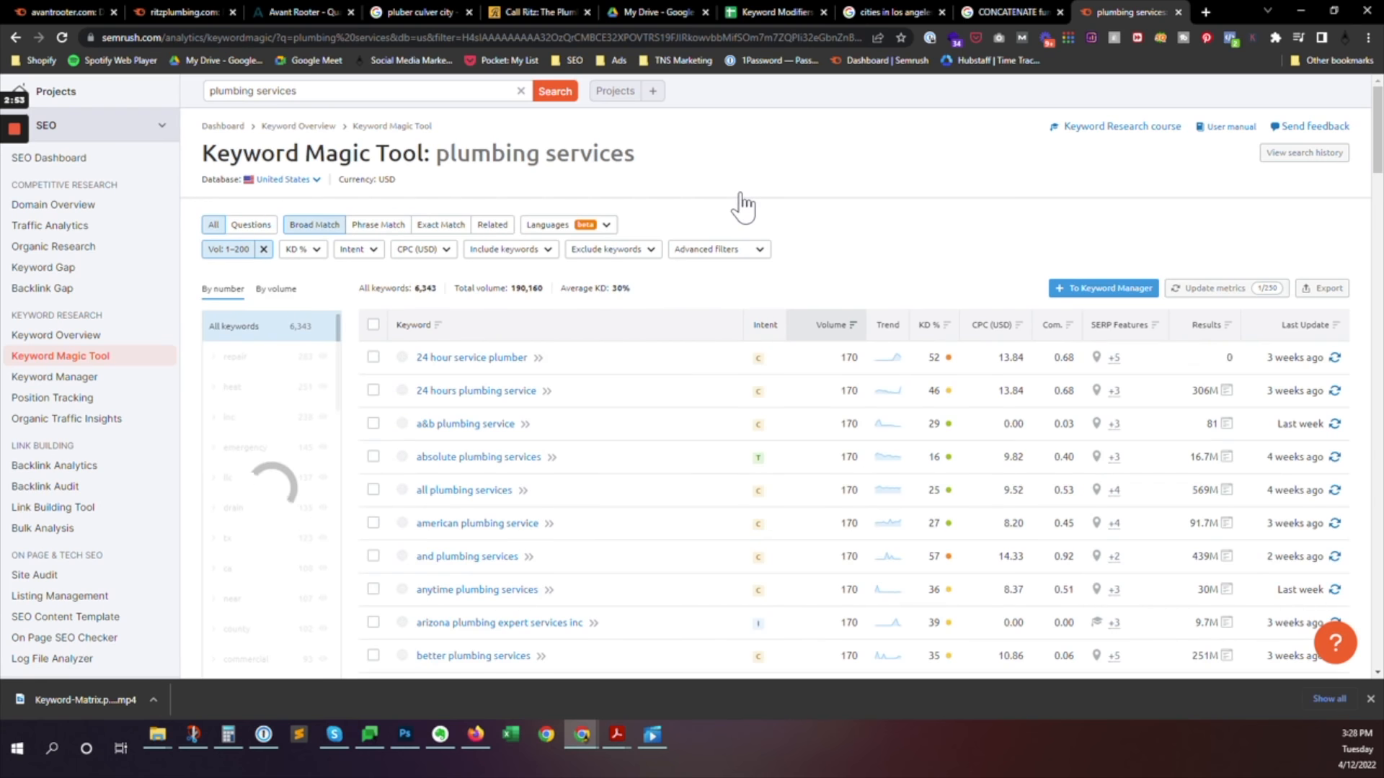
Step: Broaden the Keyword Magic Tool search to "plumbing", keeping the volume filter
scroll(746, 204, "down", 1)
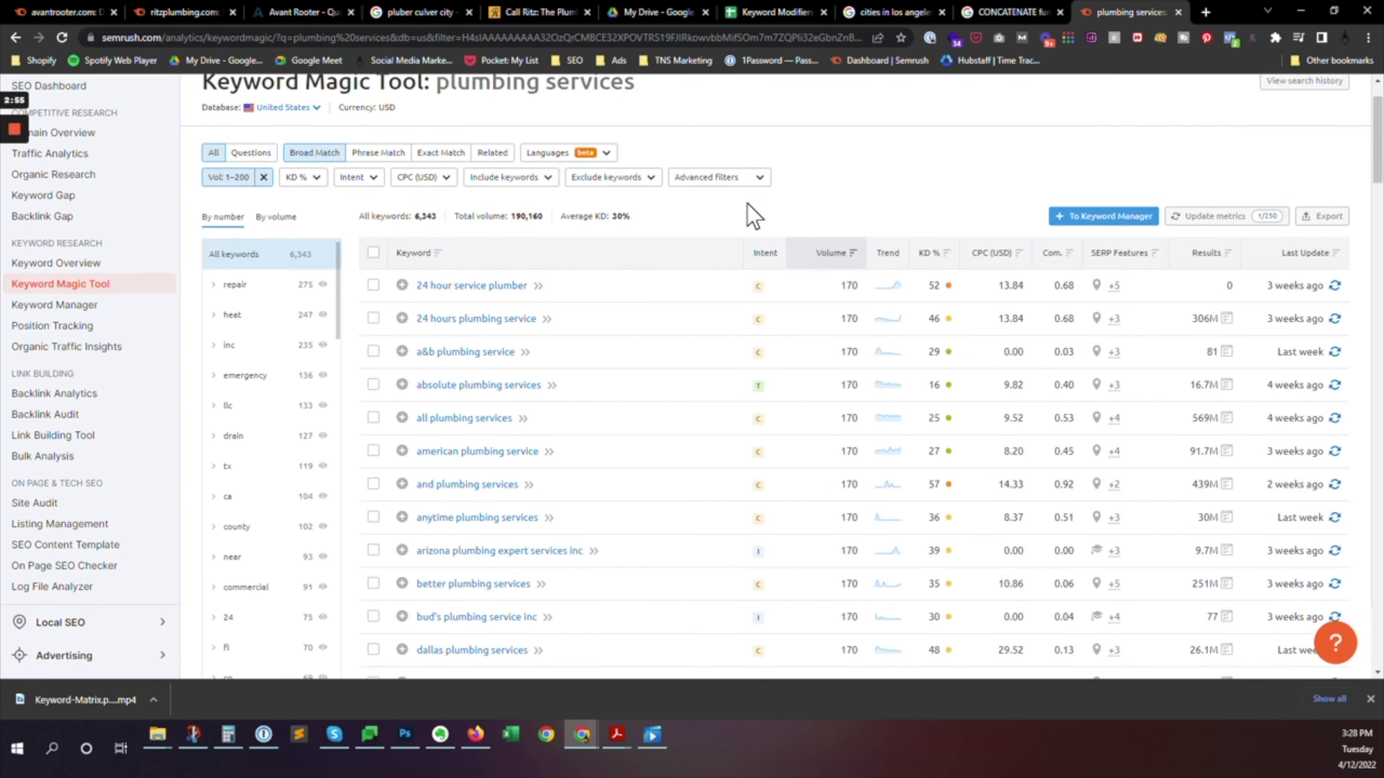
scroll(747, 204, "down", 2)
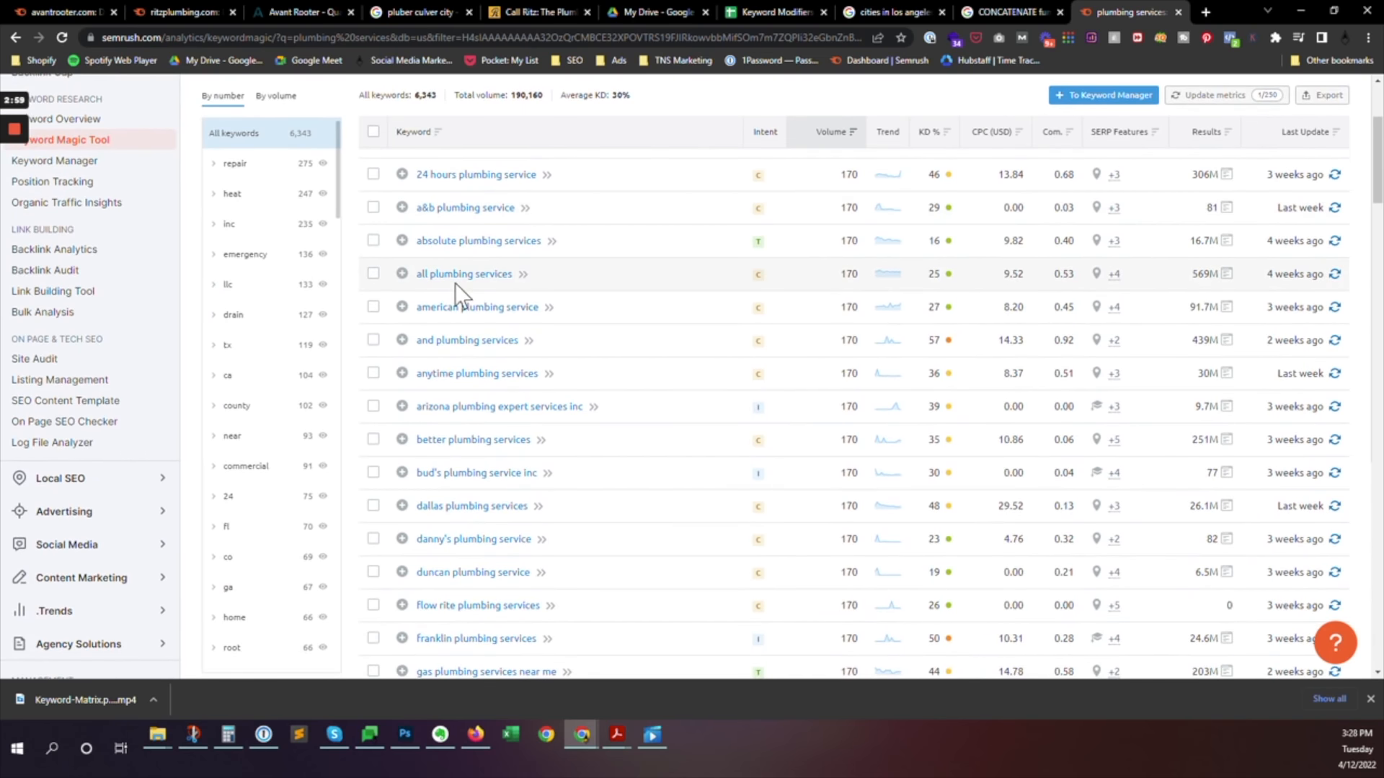
scroll(607, 277, "down", 15)
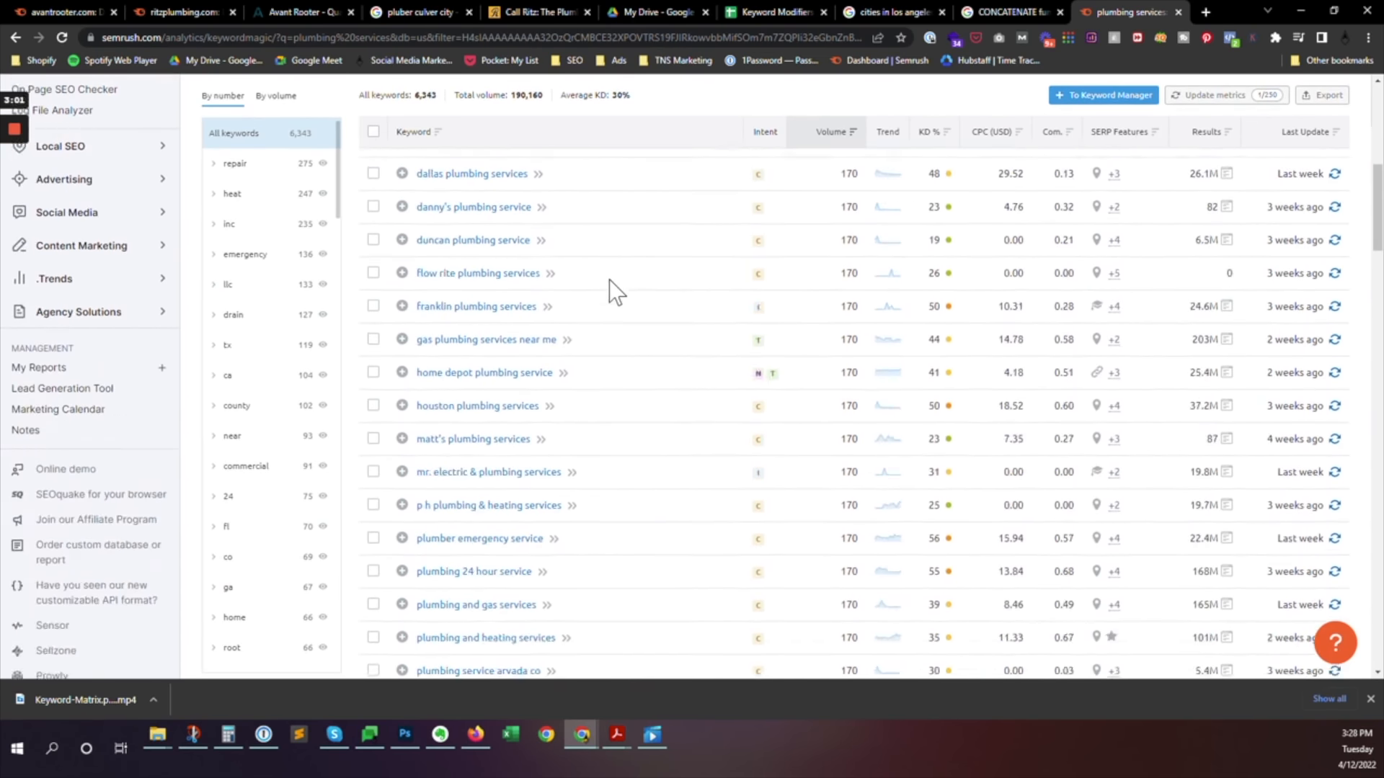
scroll(608, 280, "up", 15)
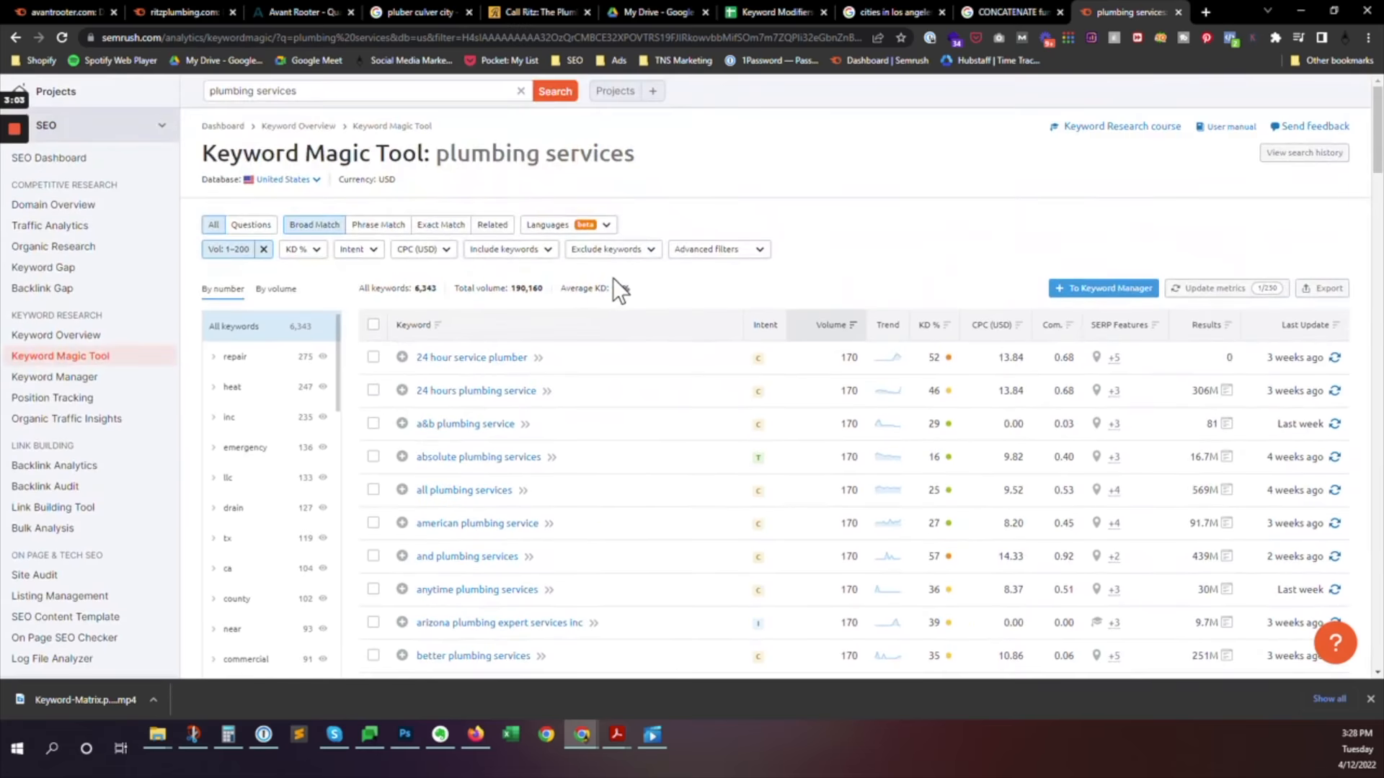
left_click_drag(254, 91, 753, 131)
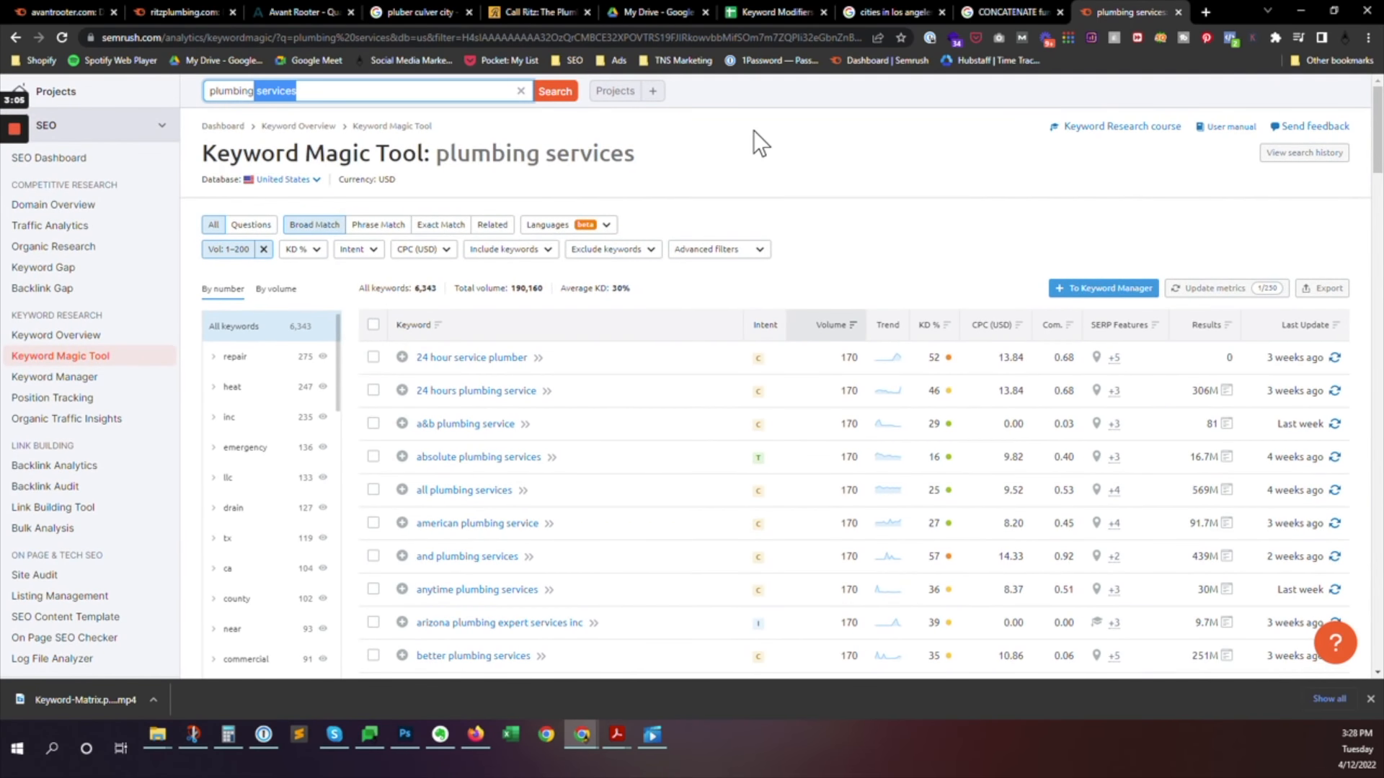
key("BackSpace")
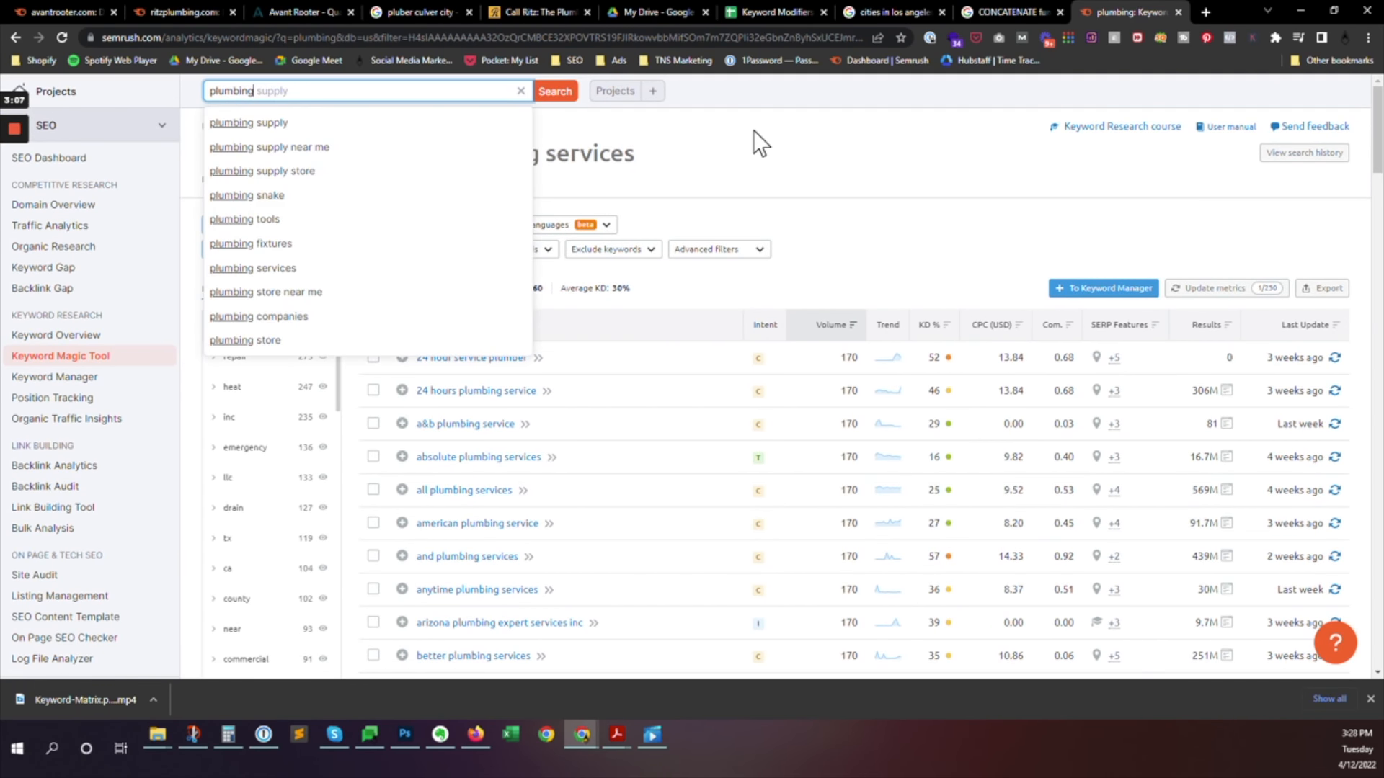
key("Return")
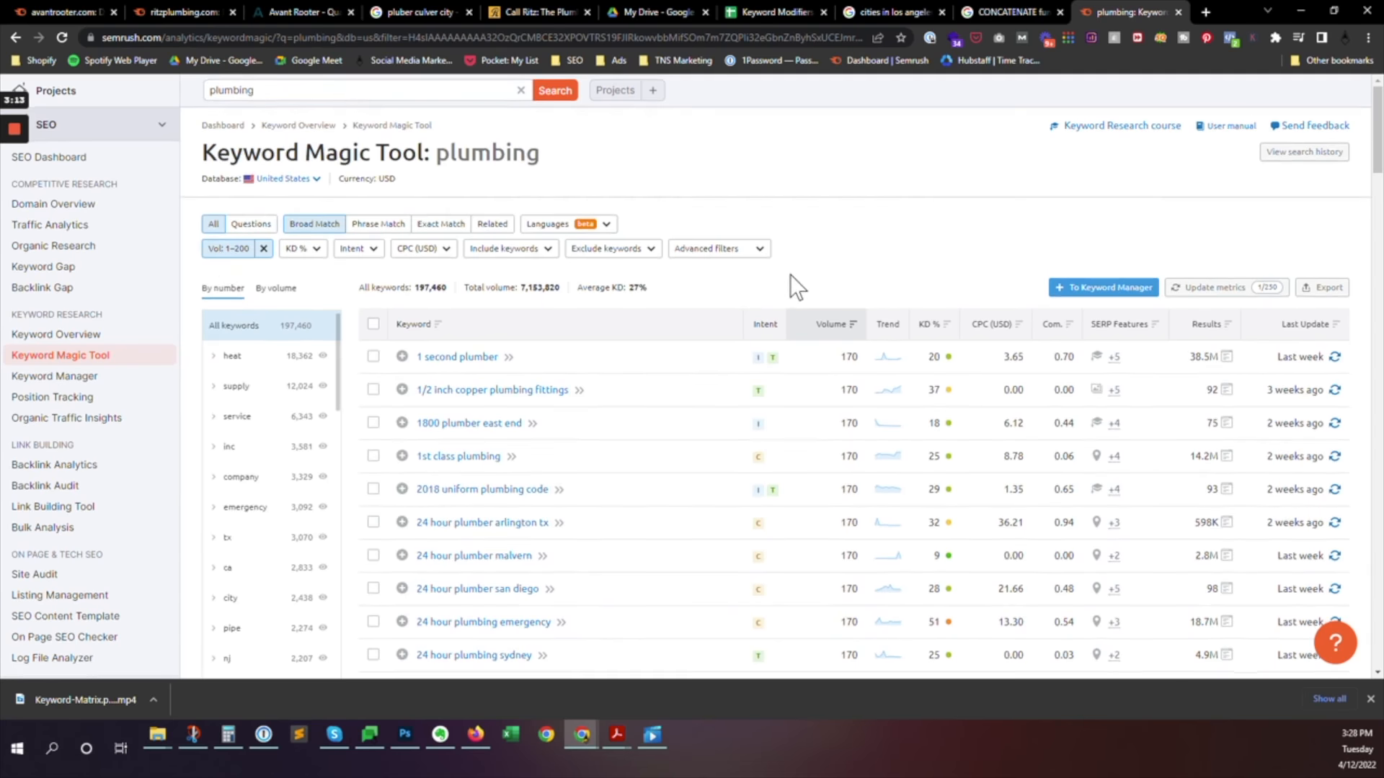
Step: Find "adding a toilet to existing plumbing" among the low-volume "plumbing" keywords and add it to the Avant Rooter list
scroll(790, 275, "down", 3)
scroll(790, 277, "down", 6)
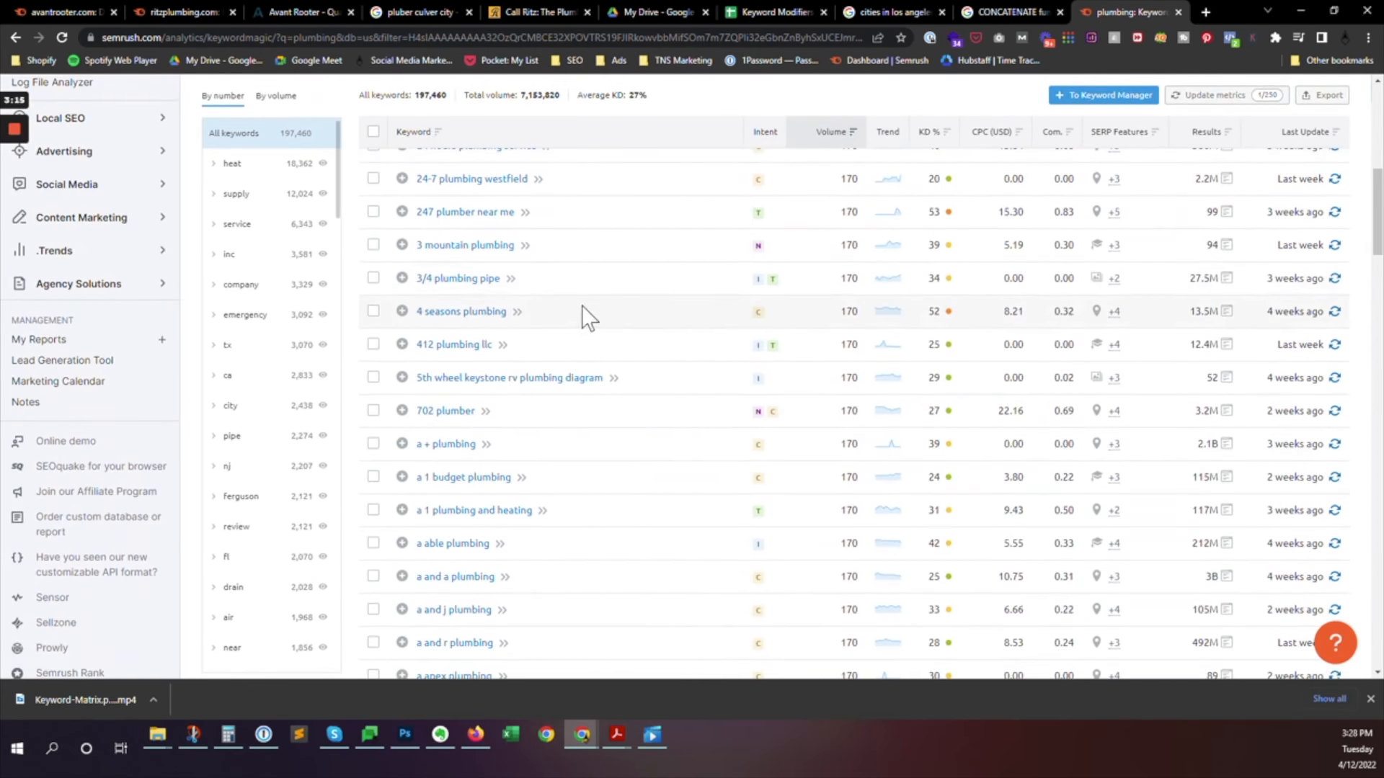
scroll(568, 309, "down", 7)
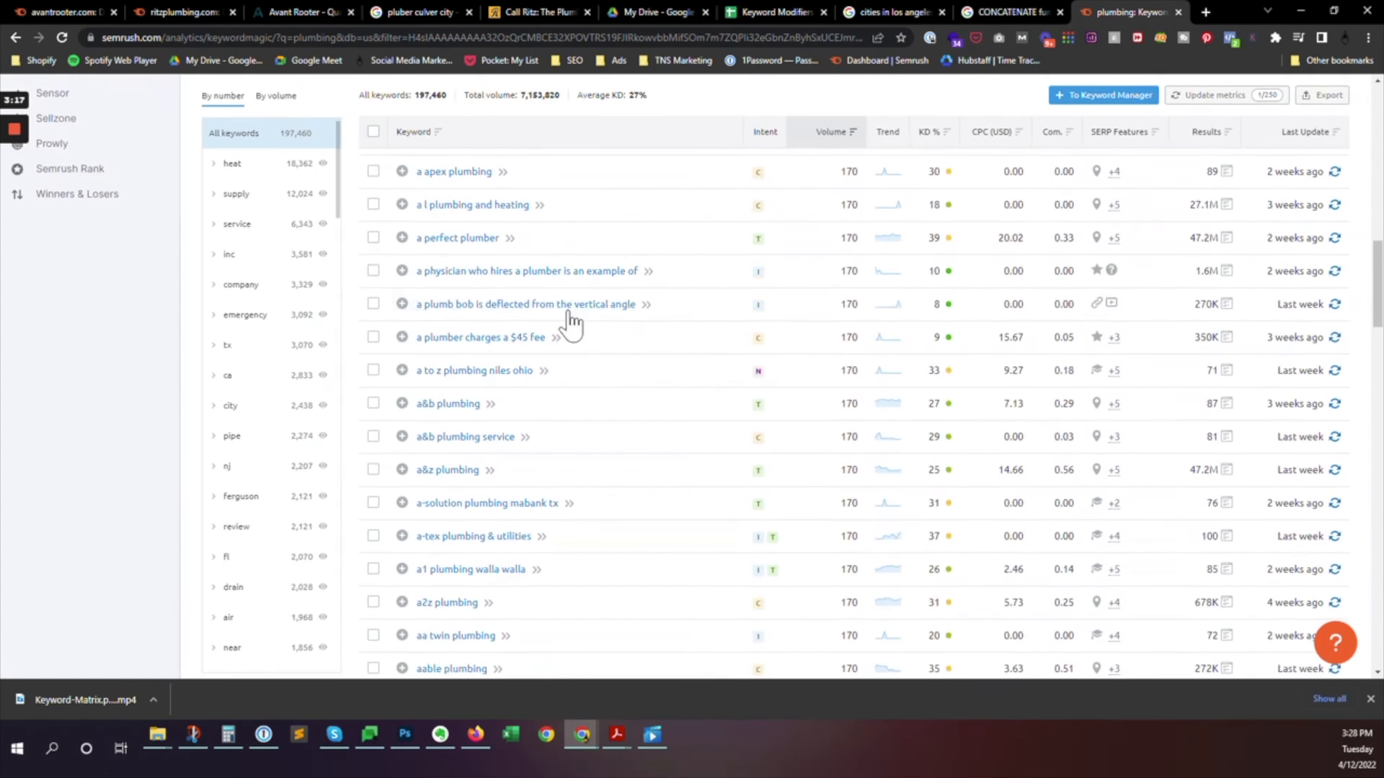
scroll(568, 314, "down", 7)
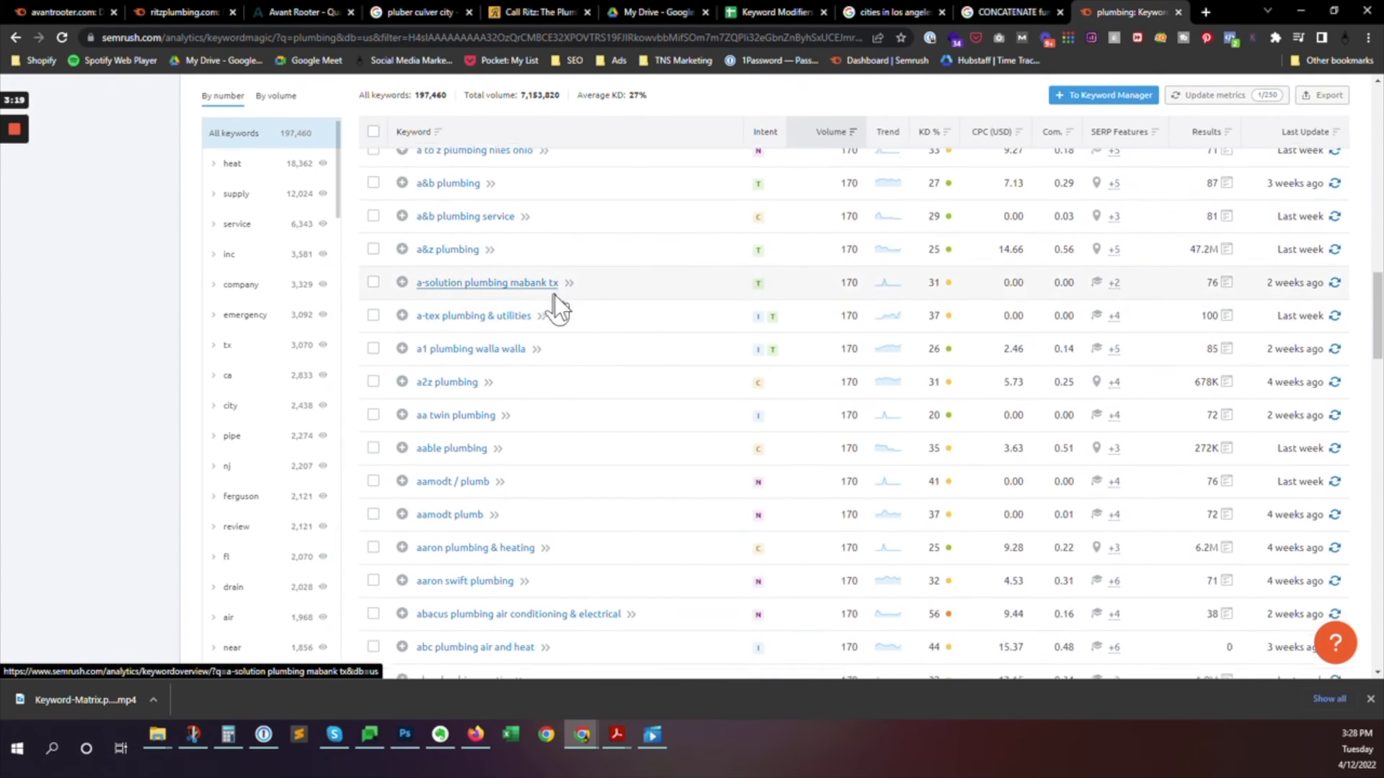
scroll(554, 300, "down", 3)
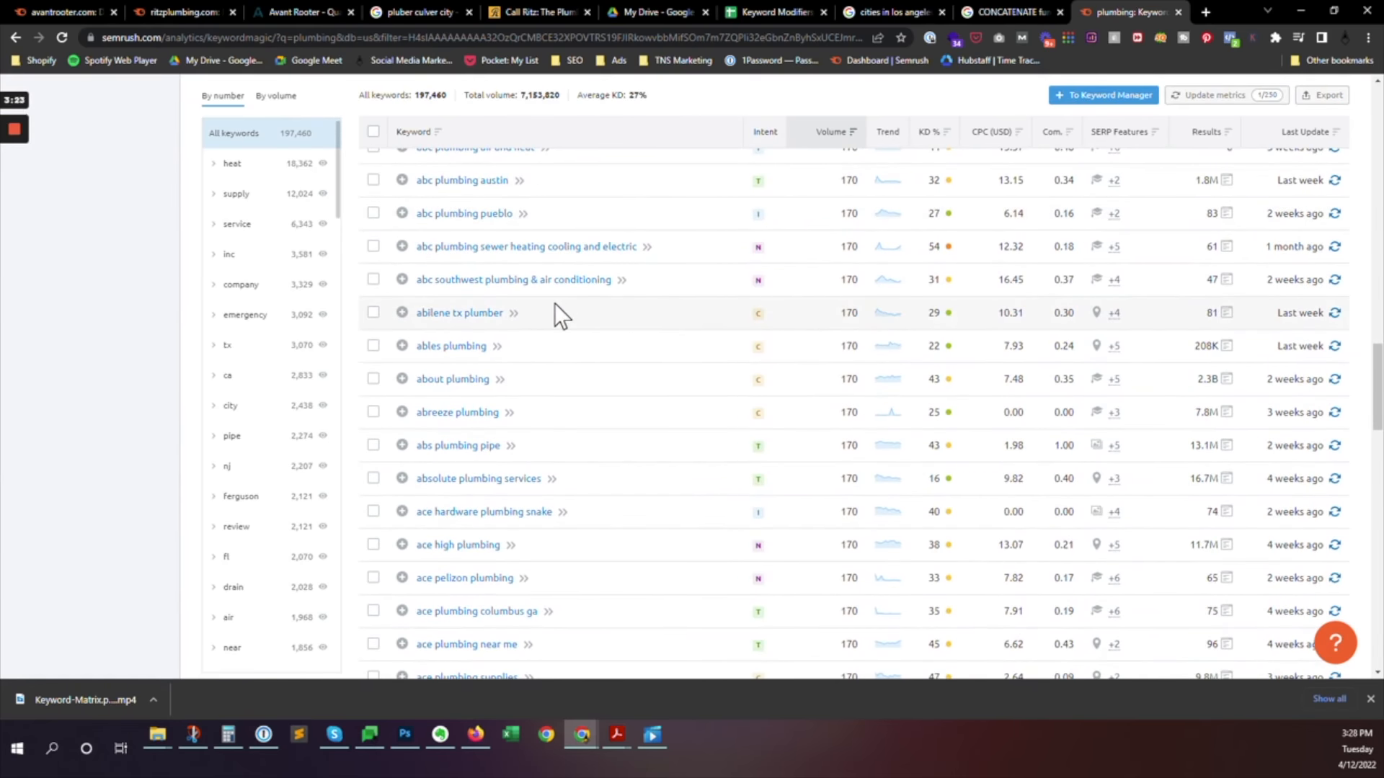
scroll(555, 304, "down", 4)
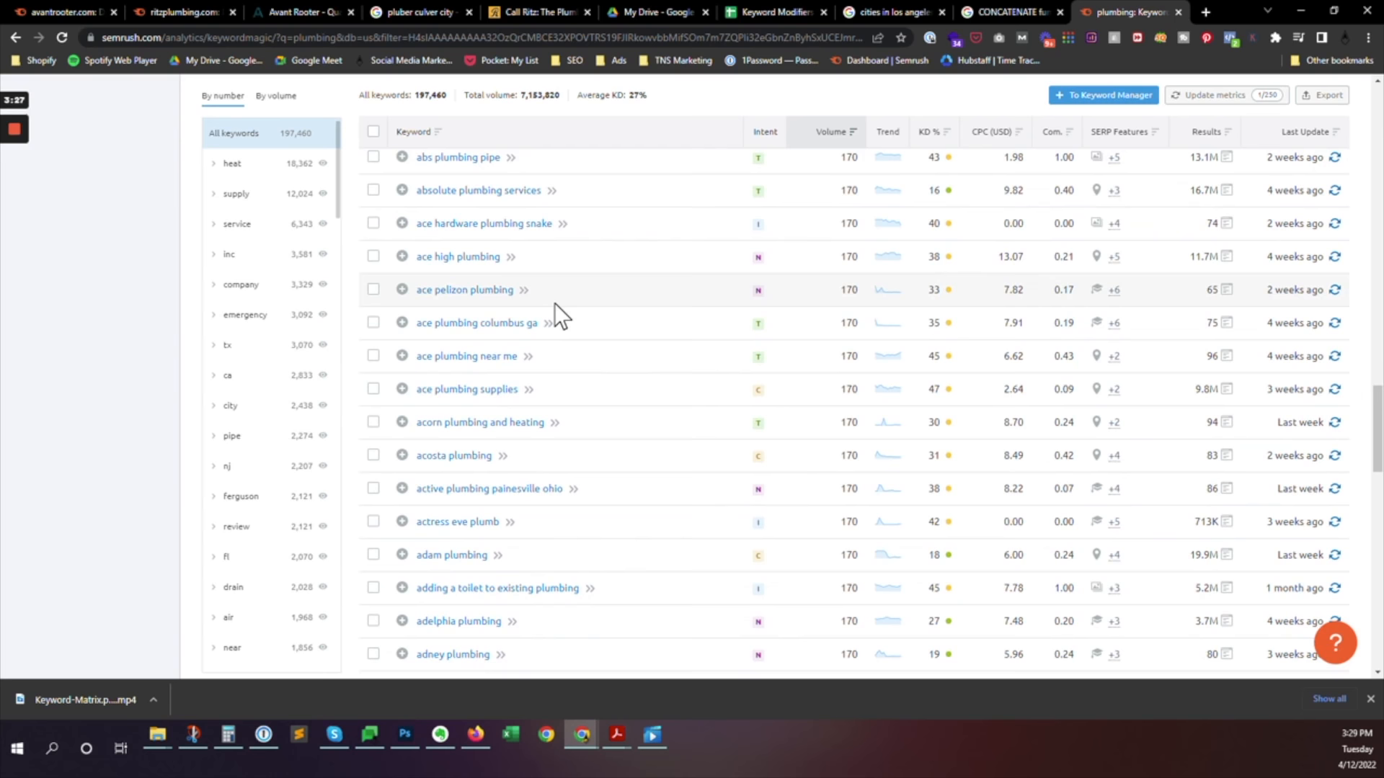
scroll(559, 303, "down", 2)
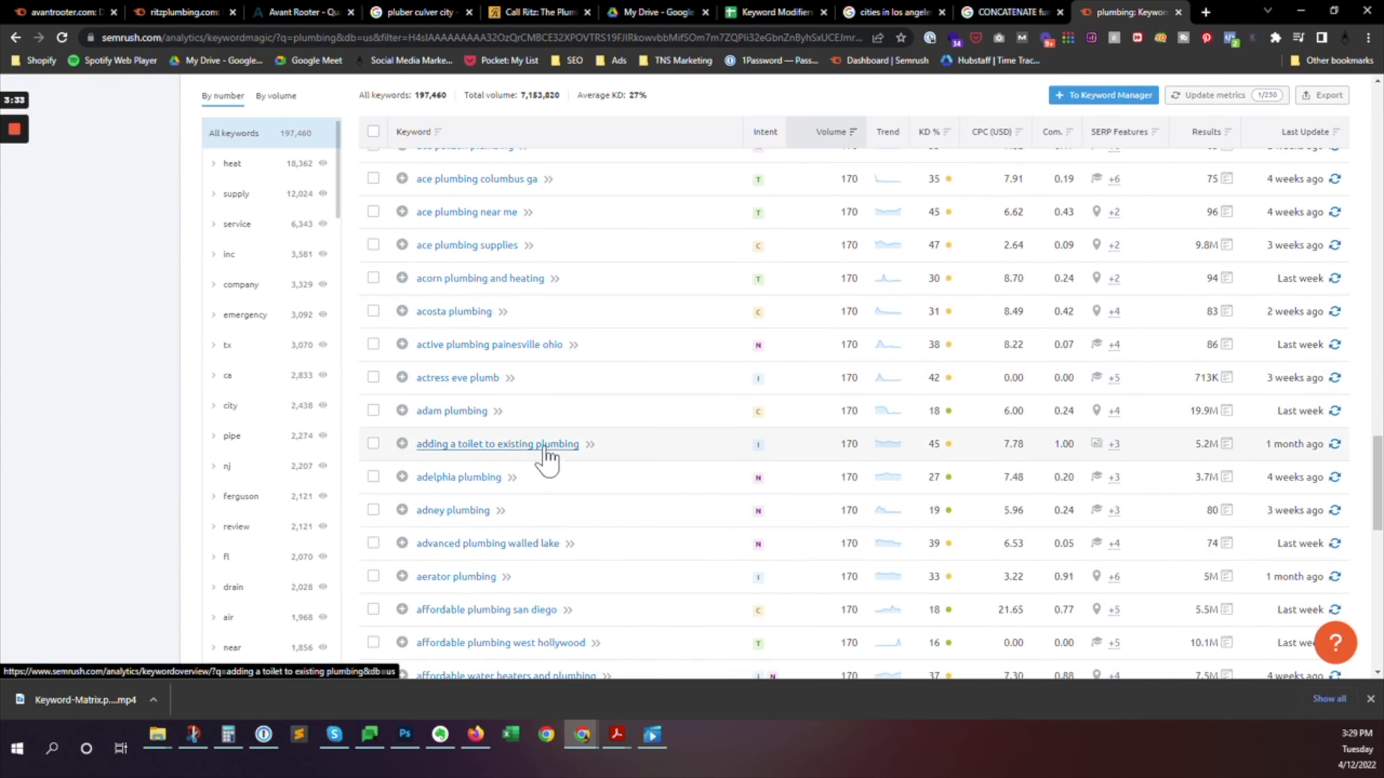
left_click(403, 444)
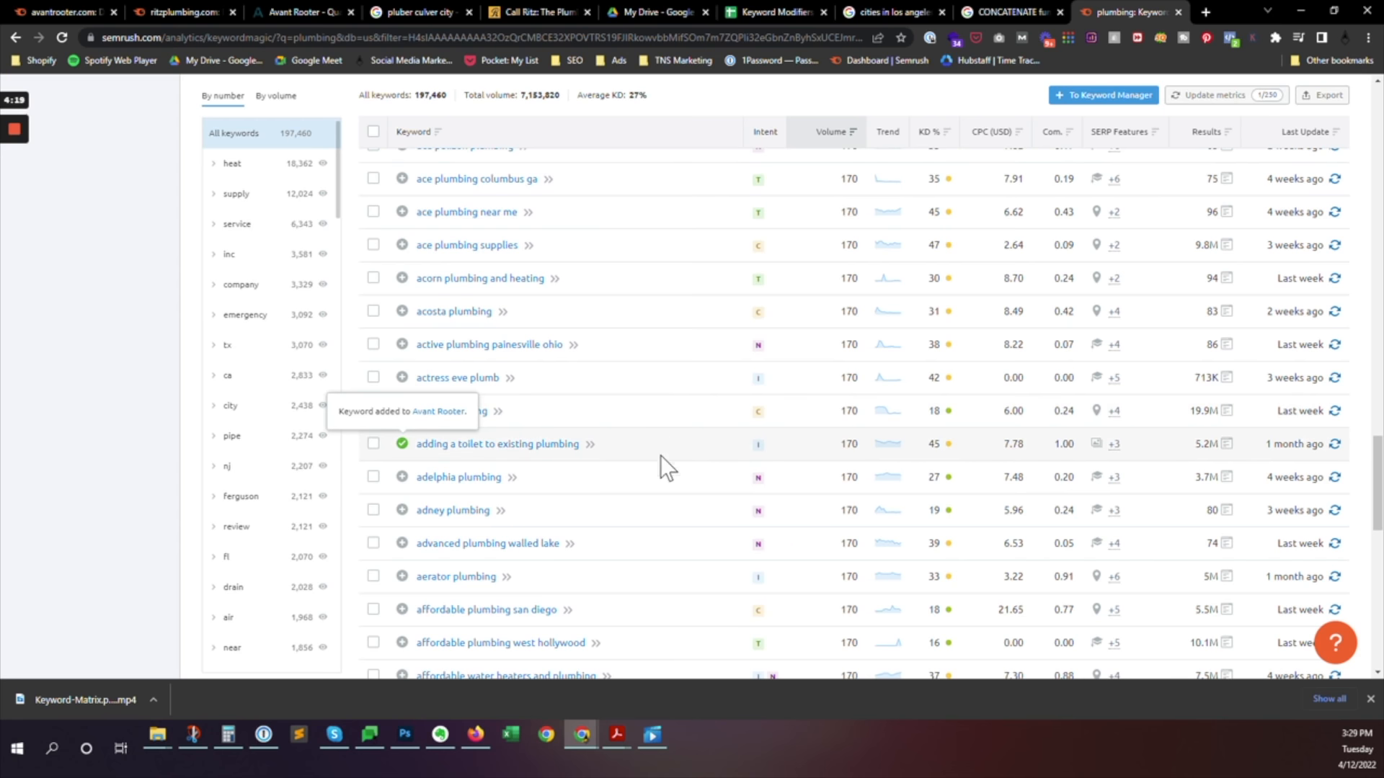
Step: Change the Keyword Magic Tool search to "plumbers los angeles", keeping the volume filter
scroll(660, 456, "up", 13)
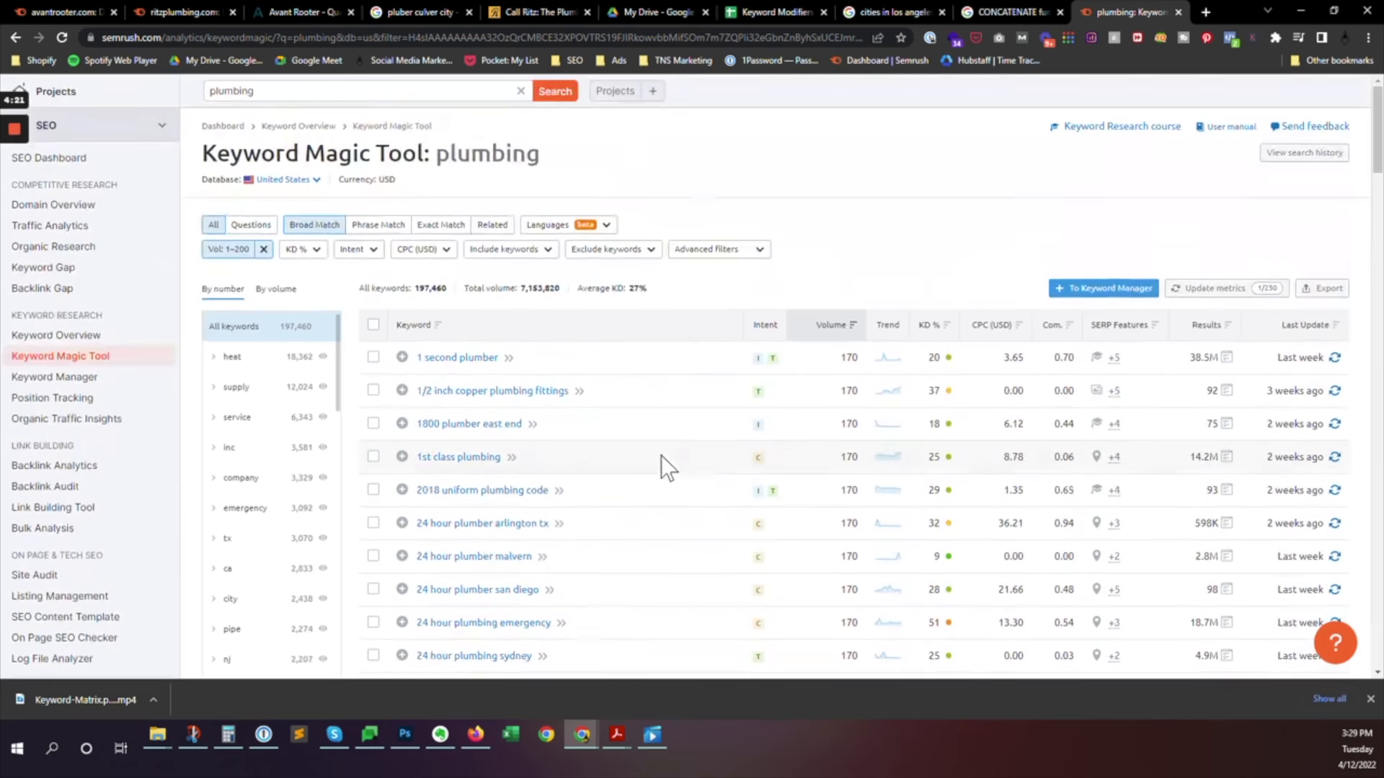
left_click(254, 91)
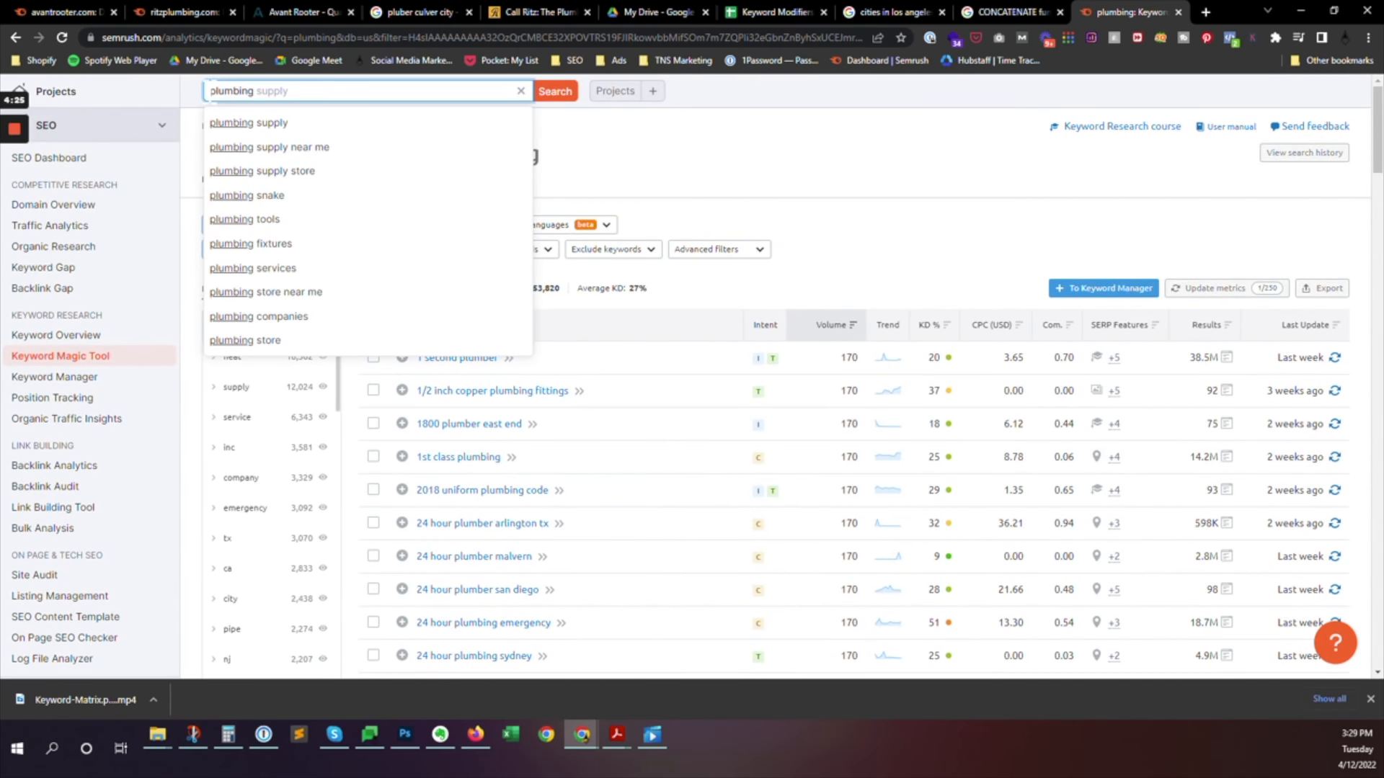
type("e")
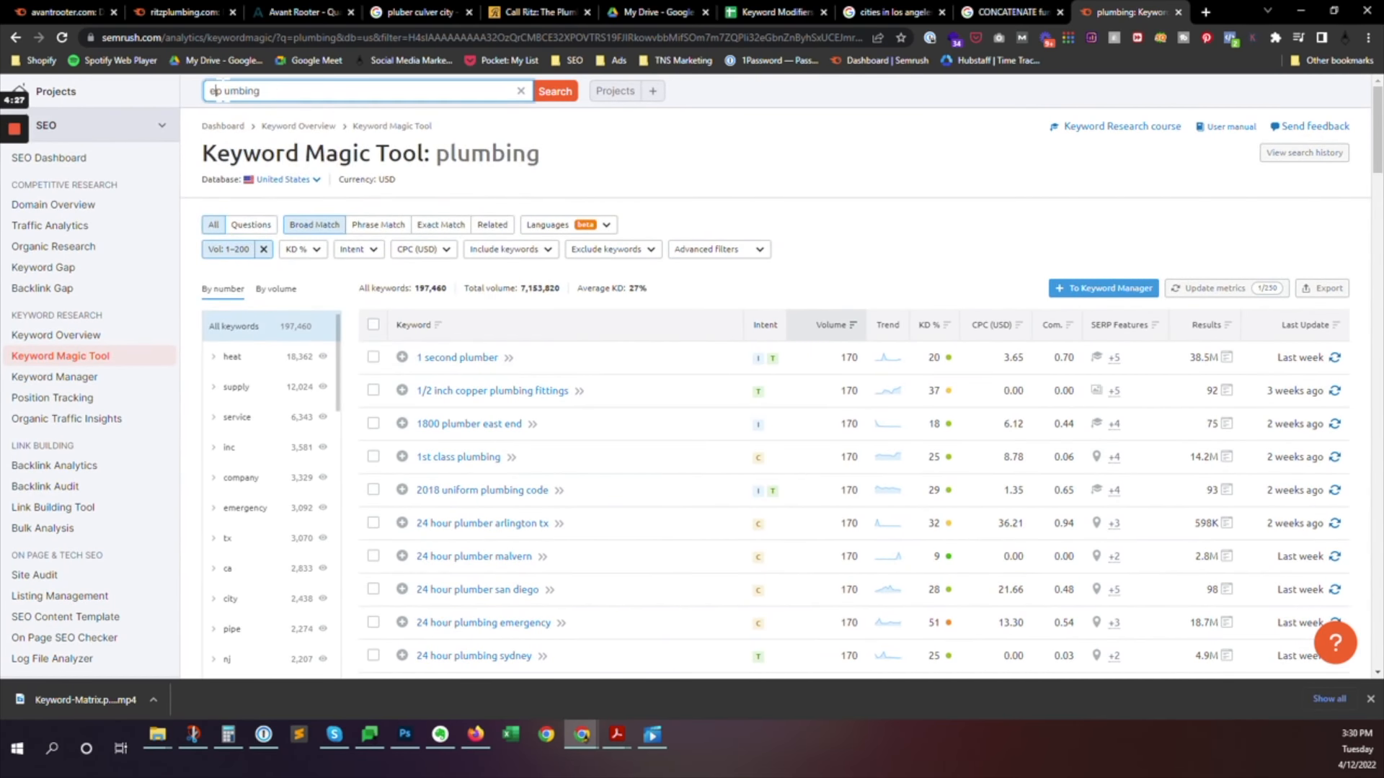
key("BackSpace")
key("BackSpace")
key("BackSpace")
key("BackSpace")
key("BackSpace")
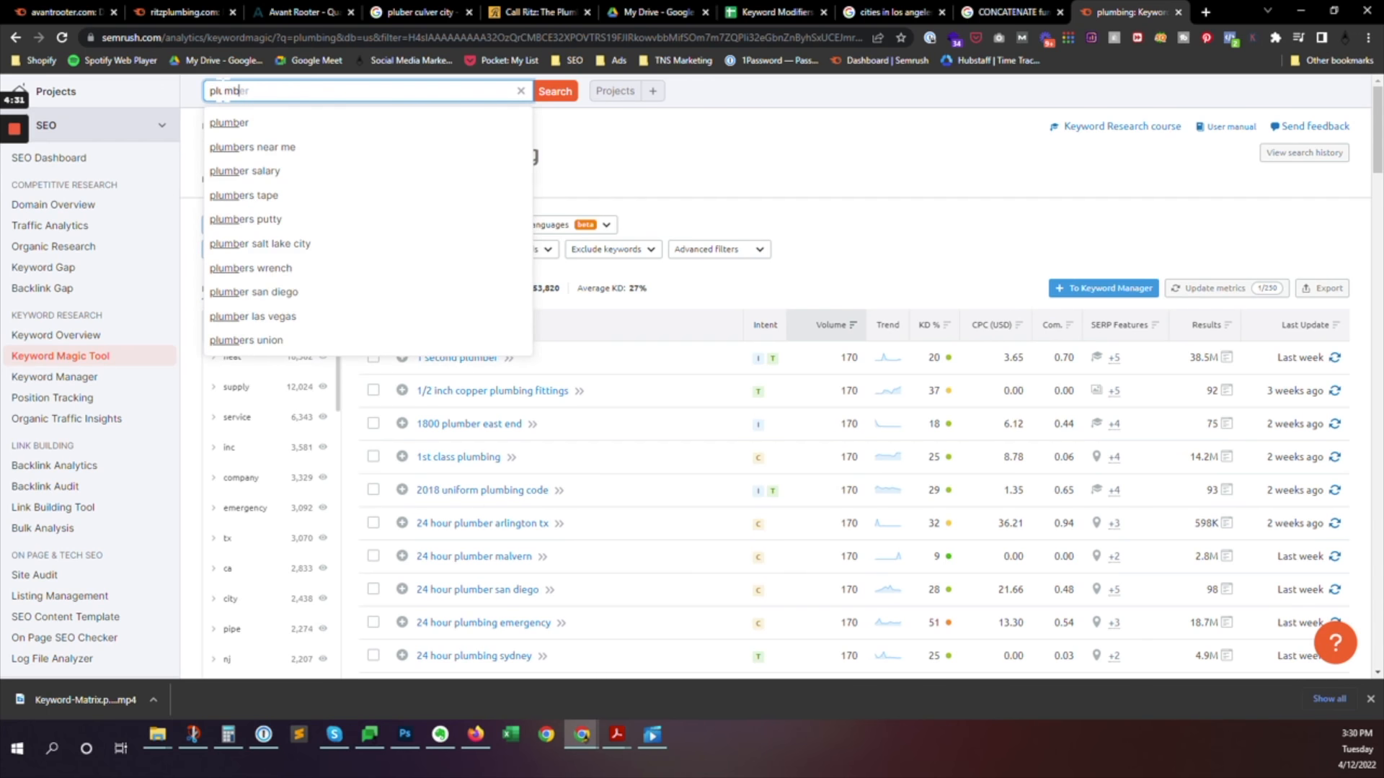
type("ers ")
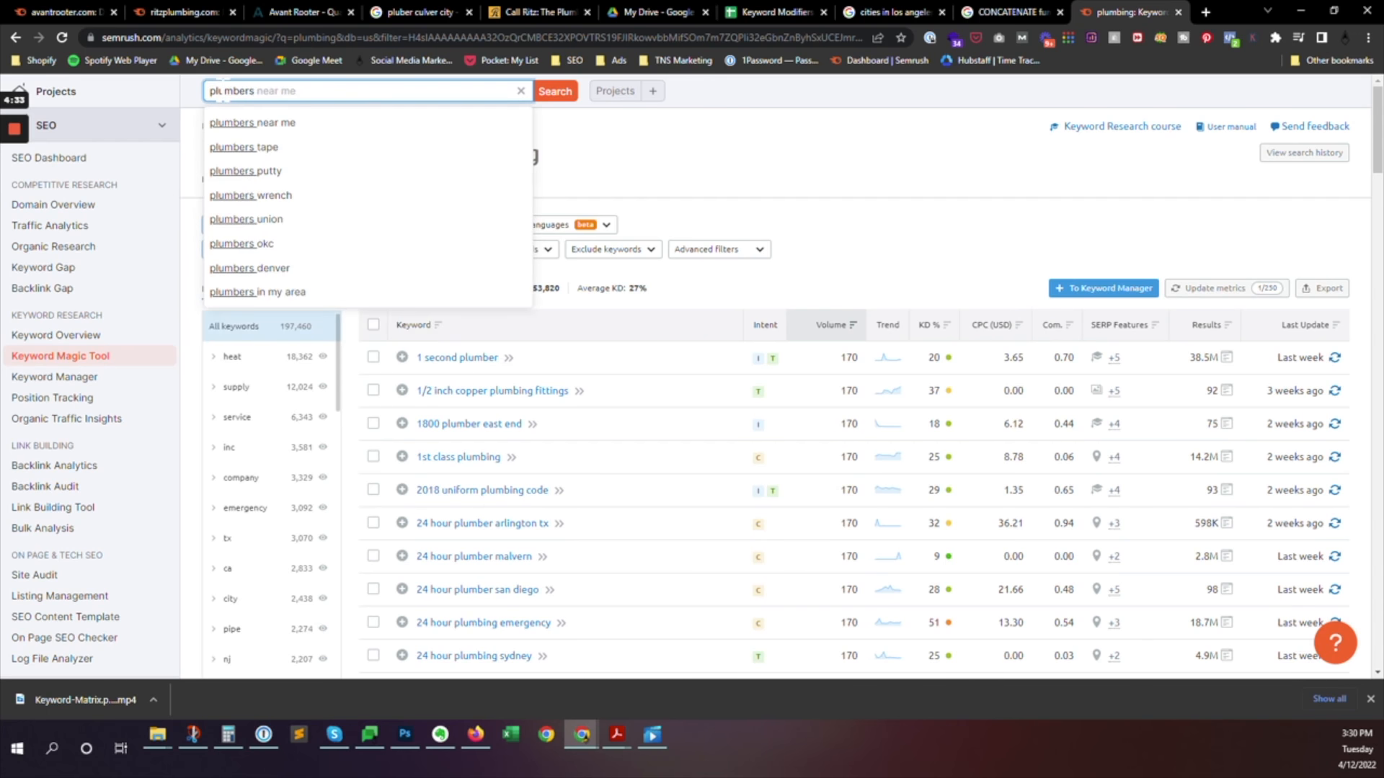
type("los angeles")
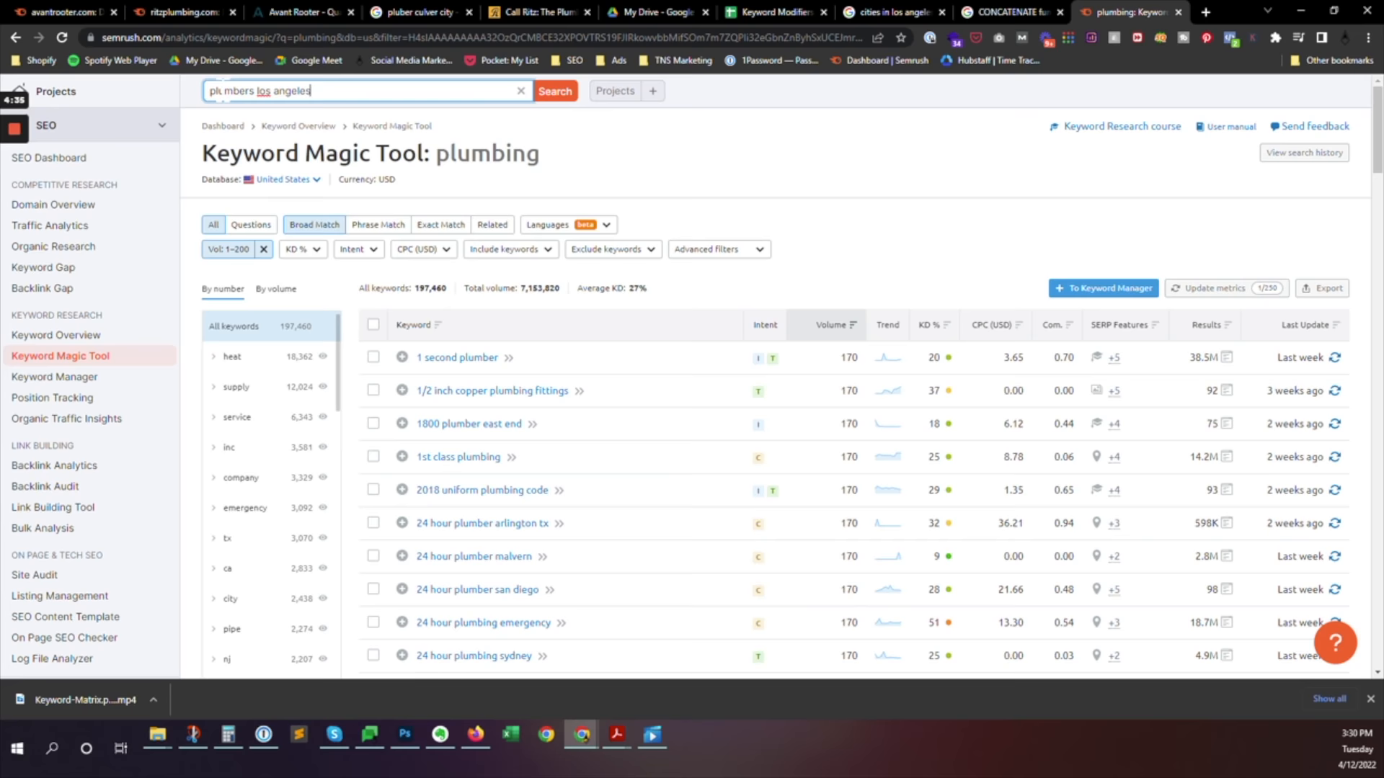
key("Return")
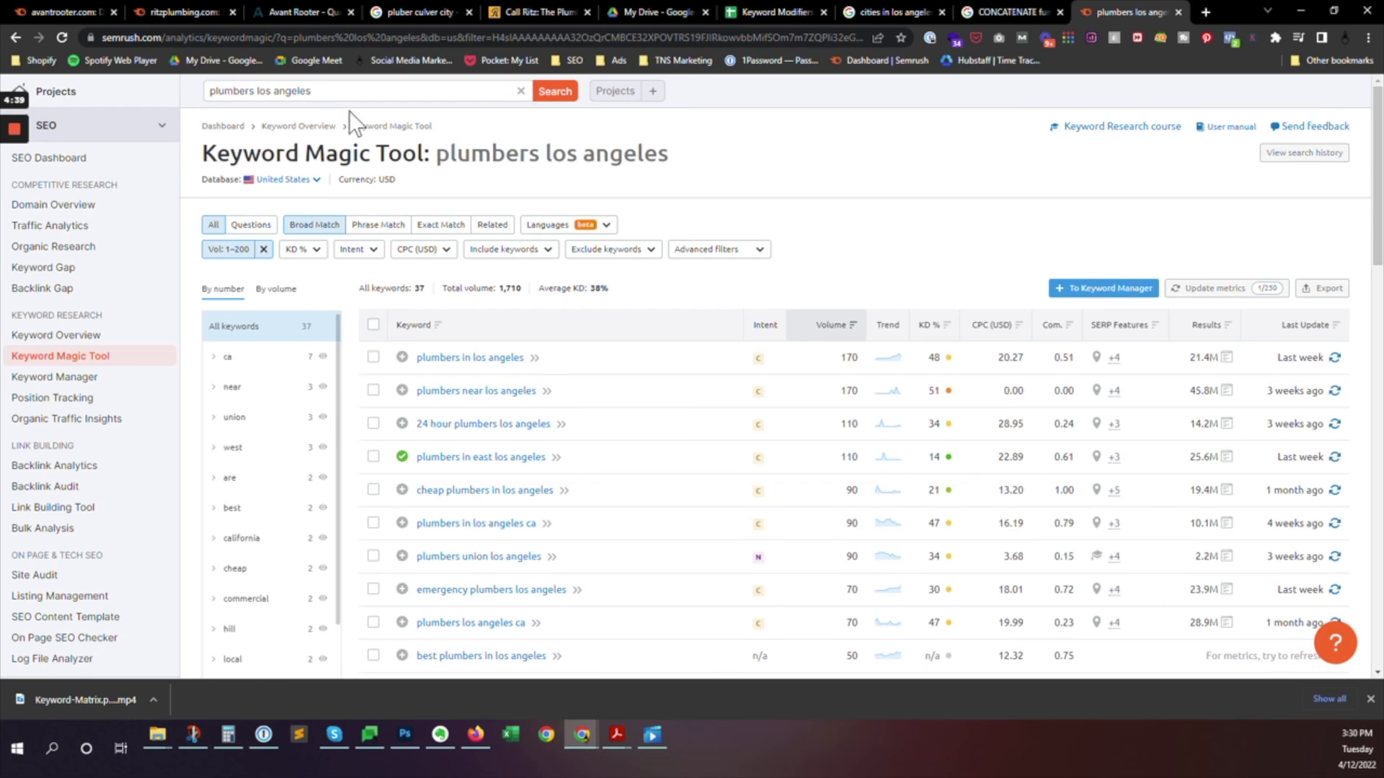
Step: Add "24 hour plumbers los angeles", "cheap plumbers in los angeles" and "emergency plumbers los angeles" to the Avant Rooter list
left_click(402, 424)
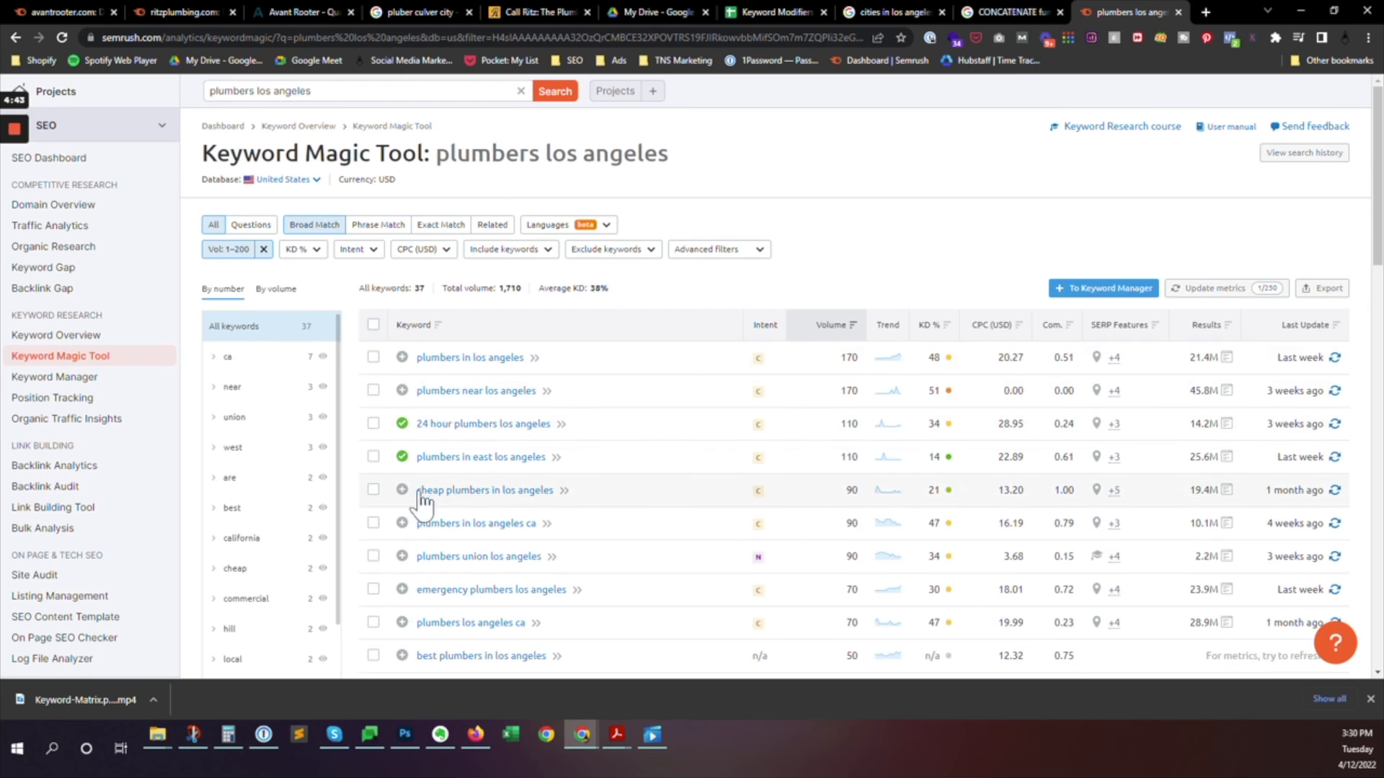
left_click(402, 490)
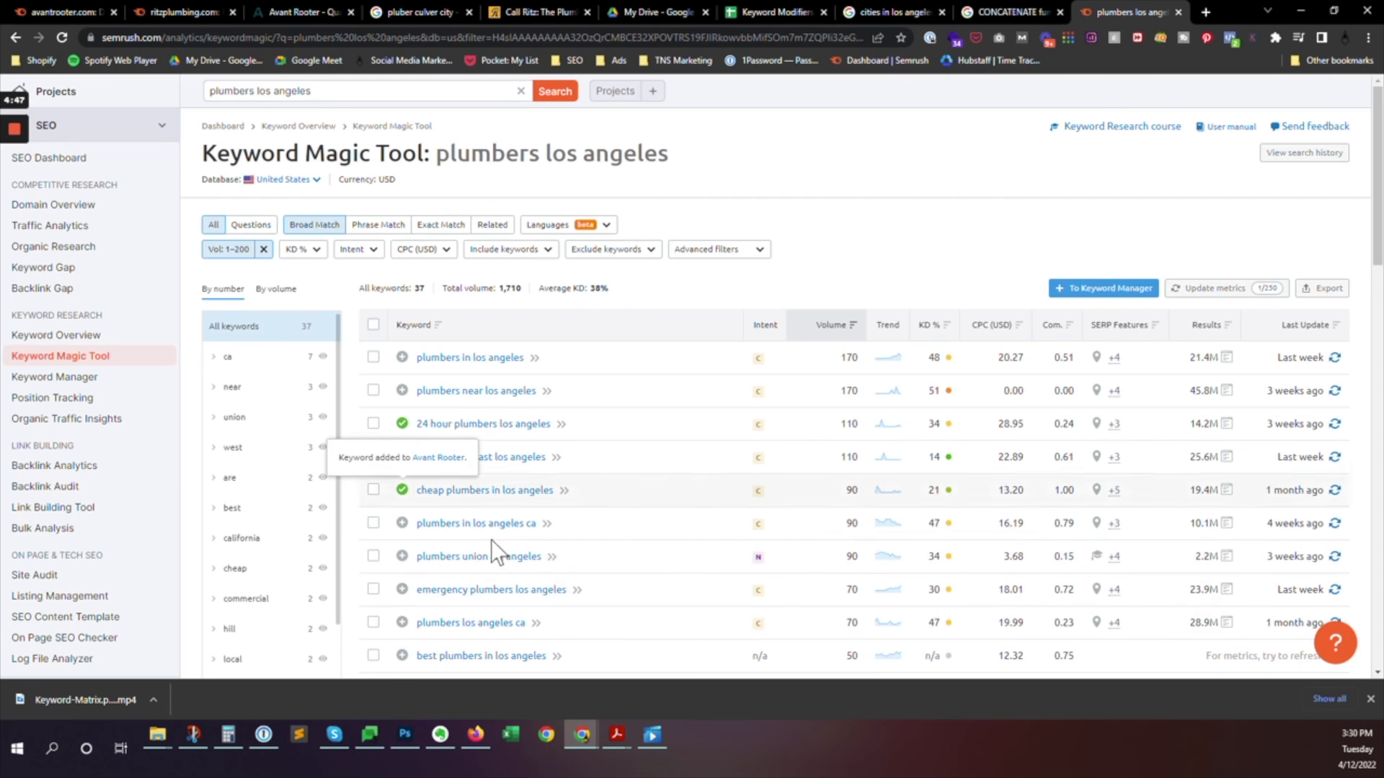
scroll(591, 493, "down", 3)
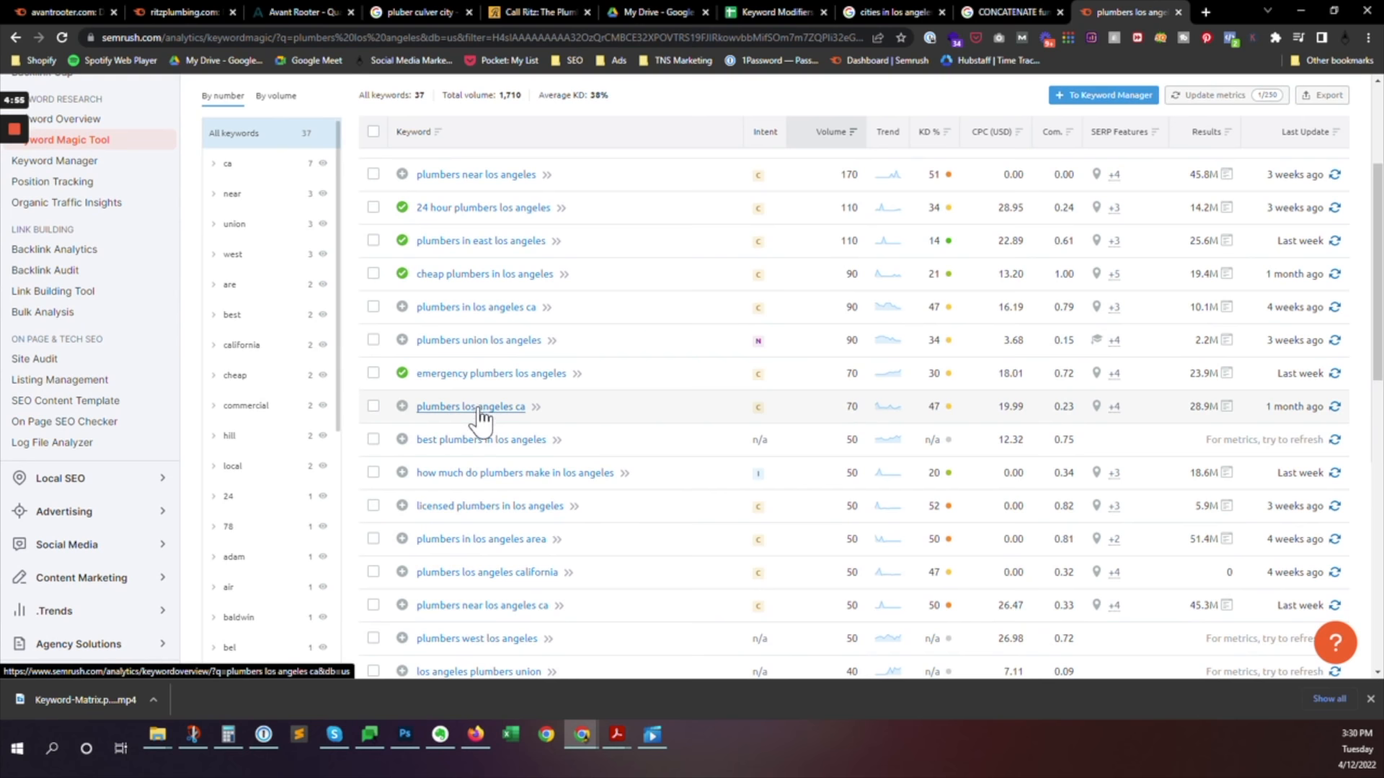
Step: Add "plumbers los angeles ca", "plumbers los angeles california" and "plumbers west los angeles" to the Avant Rooter list
left_click(403, 407)
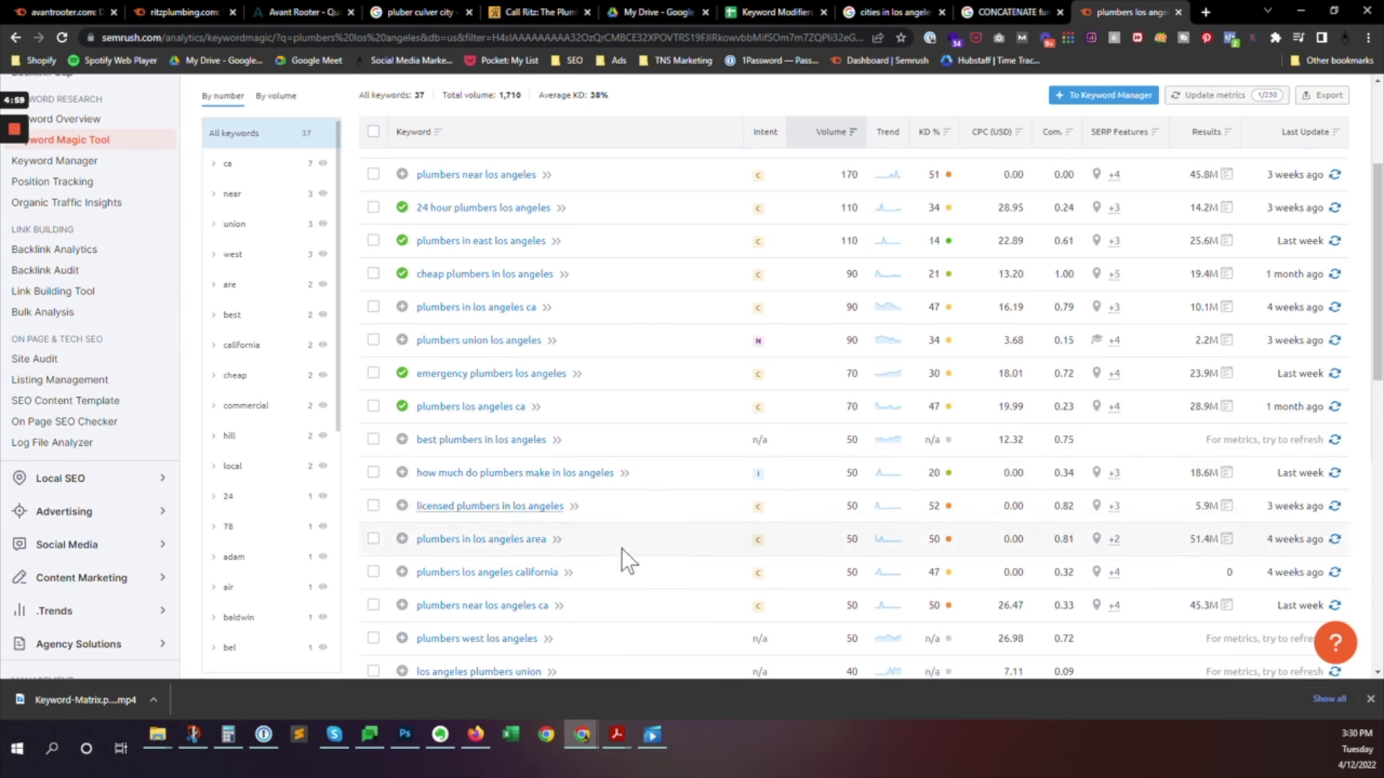
left_click(401, 573)
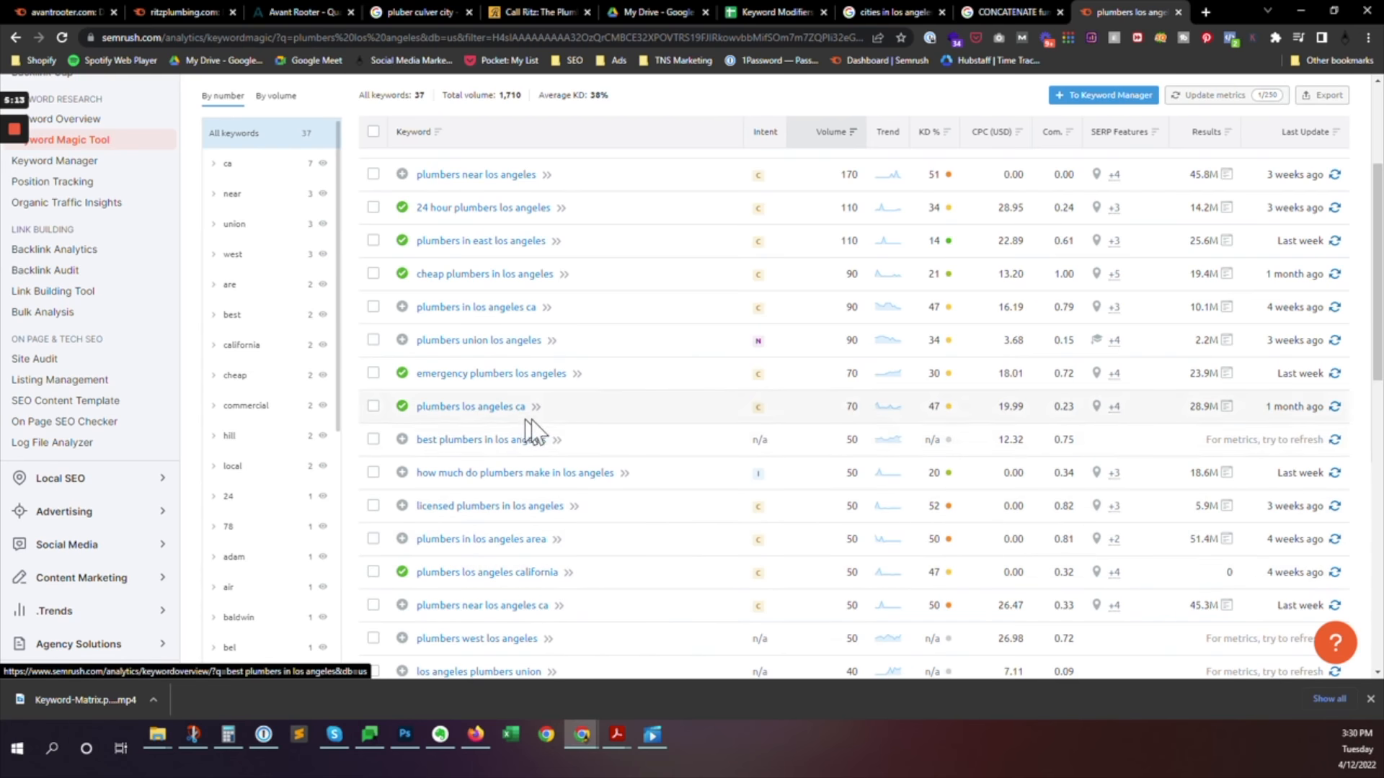
scroll(579, 561, "down", 2)
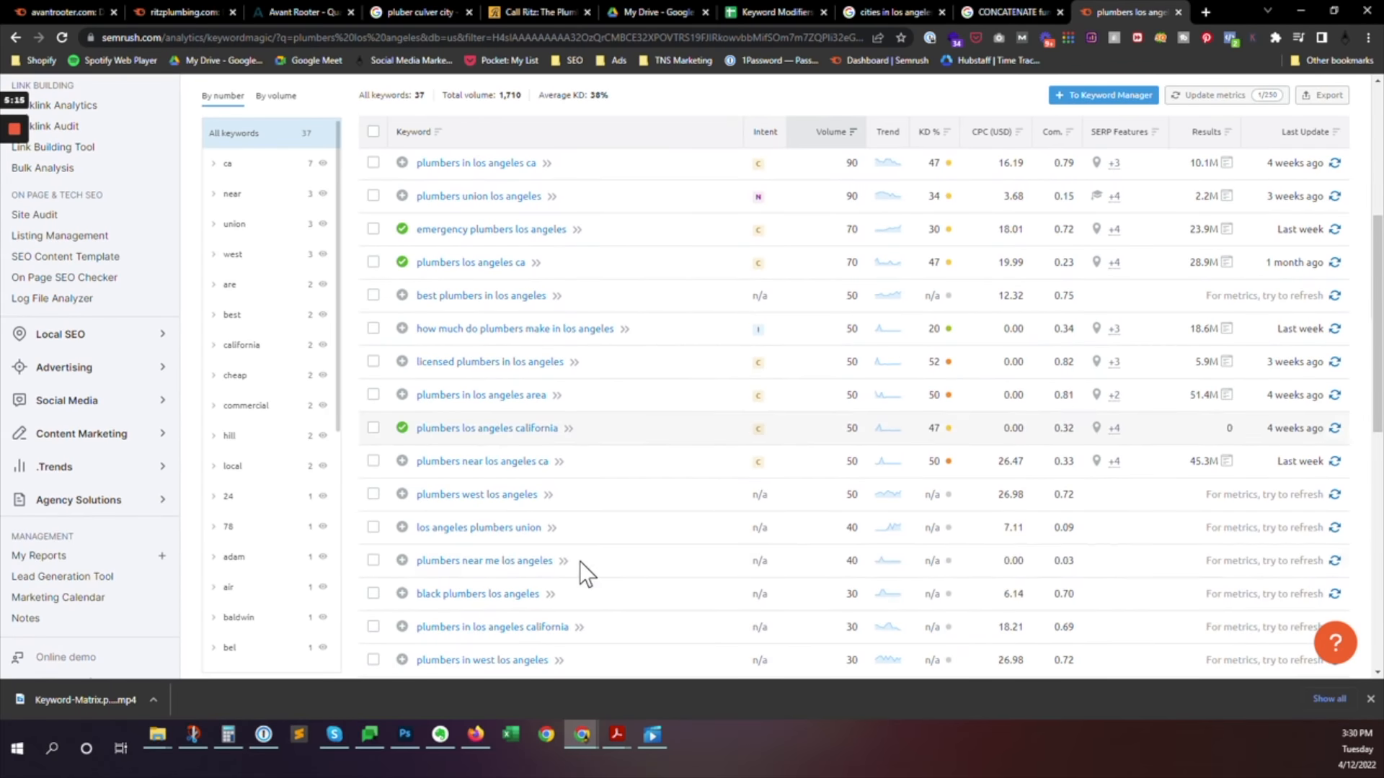
left_click(398, 491)
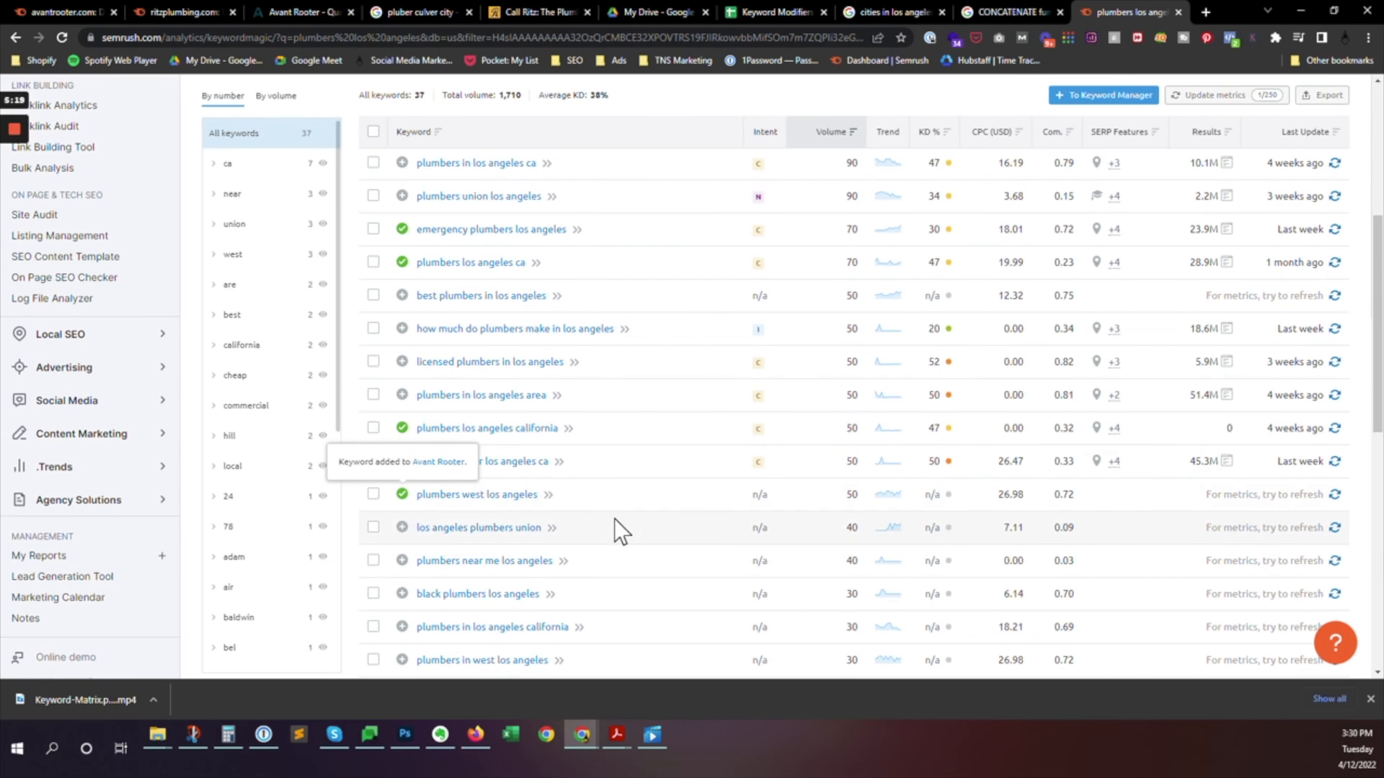
scroll(614, 517, "up", 5)
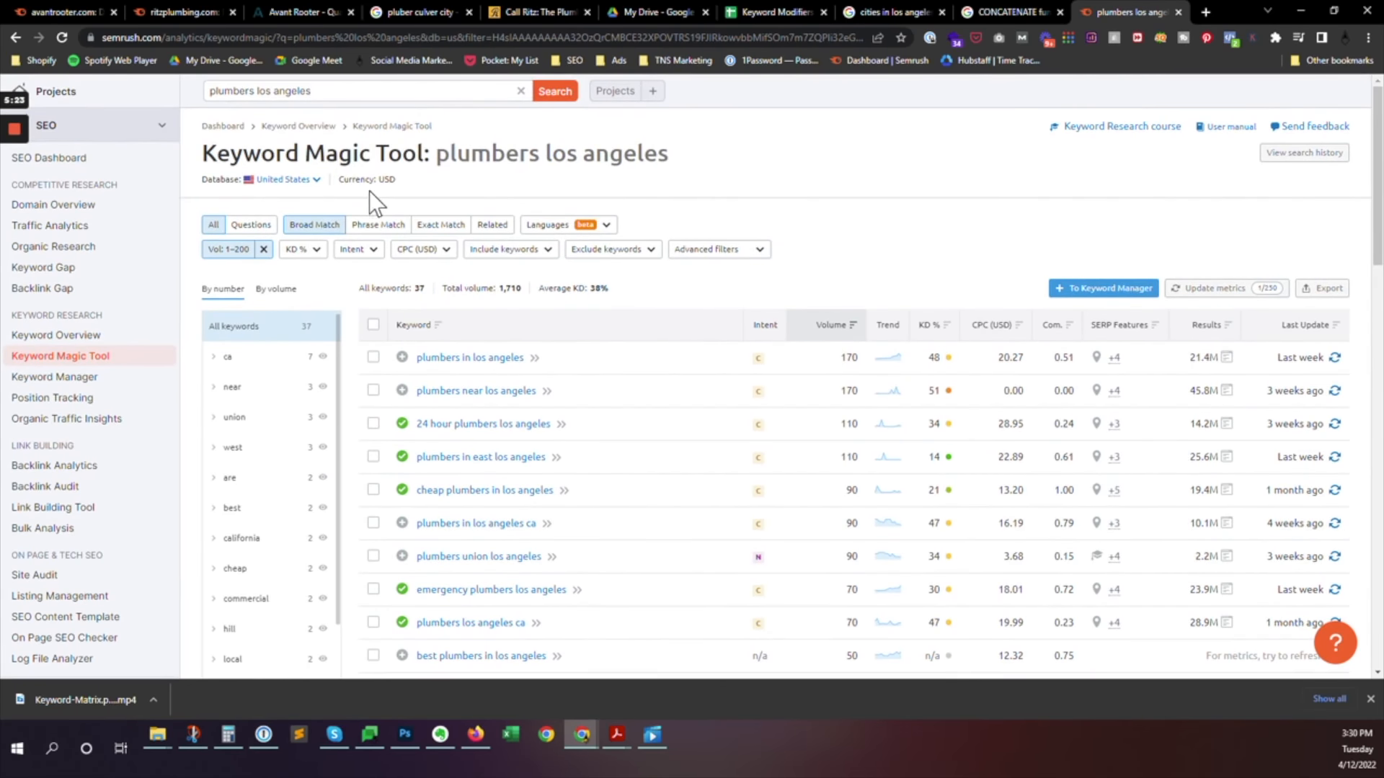
scroll(737, 433, "down", 1)
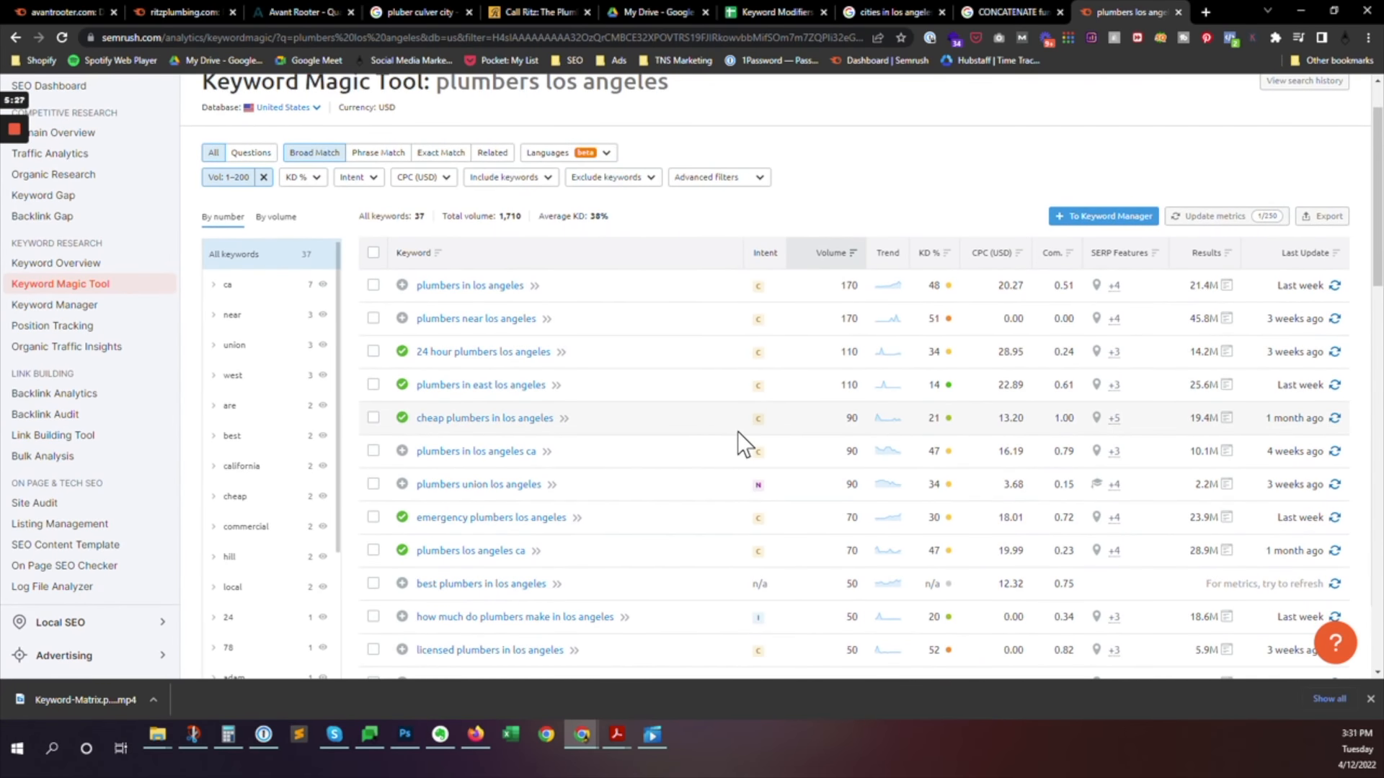
Step: Open the Avant Rooter list in the Keyword Manager and review the keywords saved in it
scroll(737, 431, "down", 1)
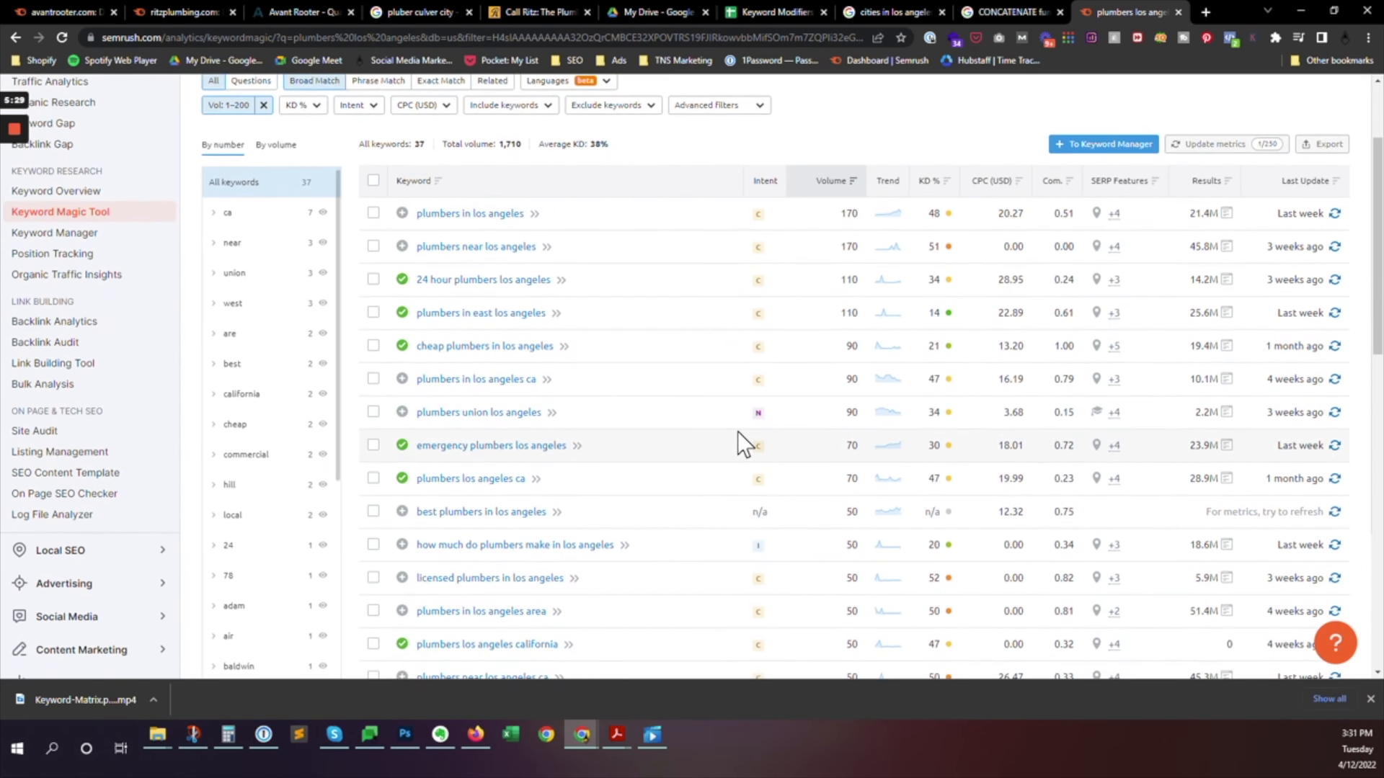
scroll(663, 457, "down", 1)
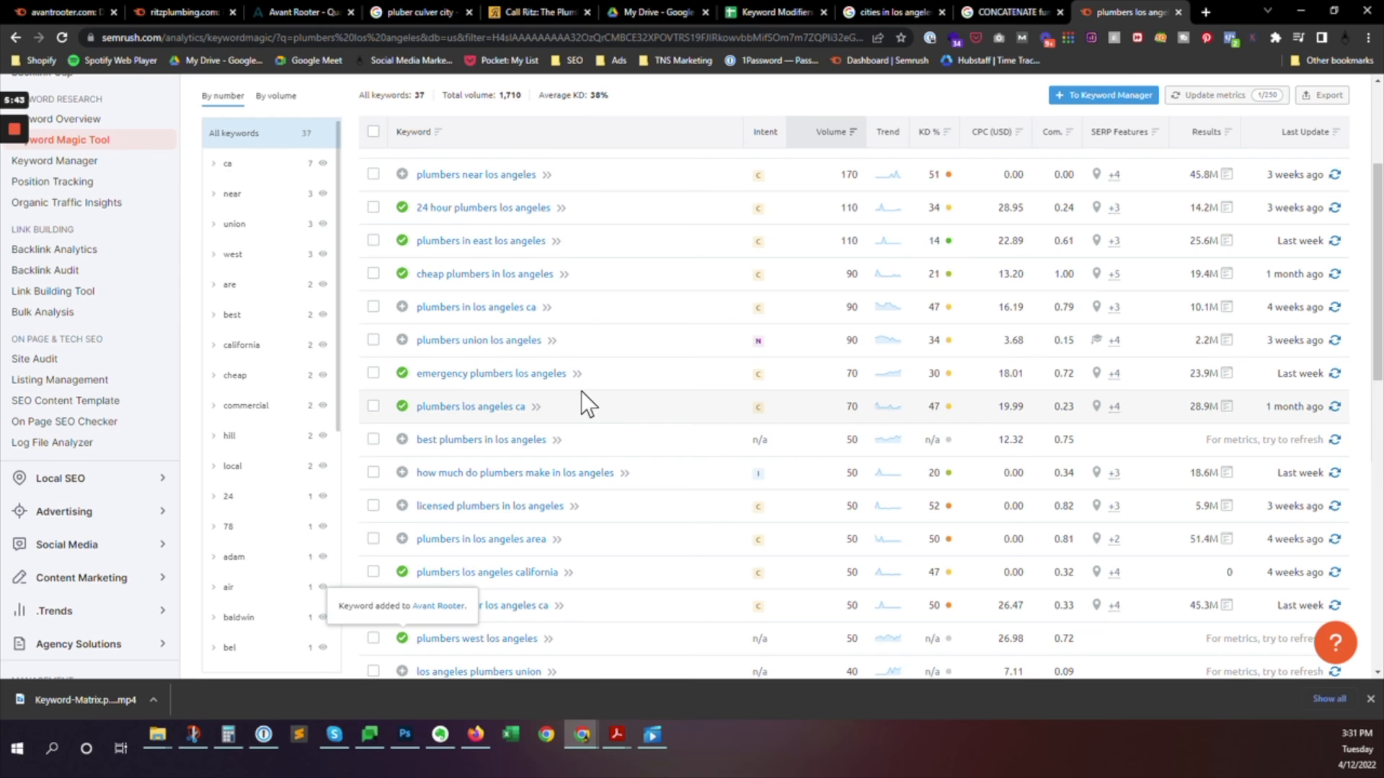
scroll(550, 320, "up", 3)
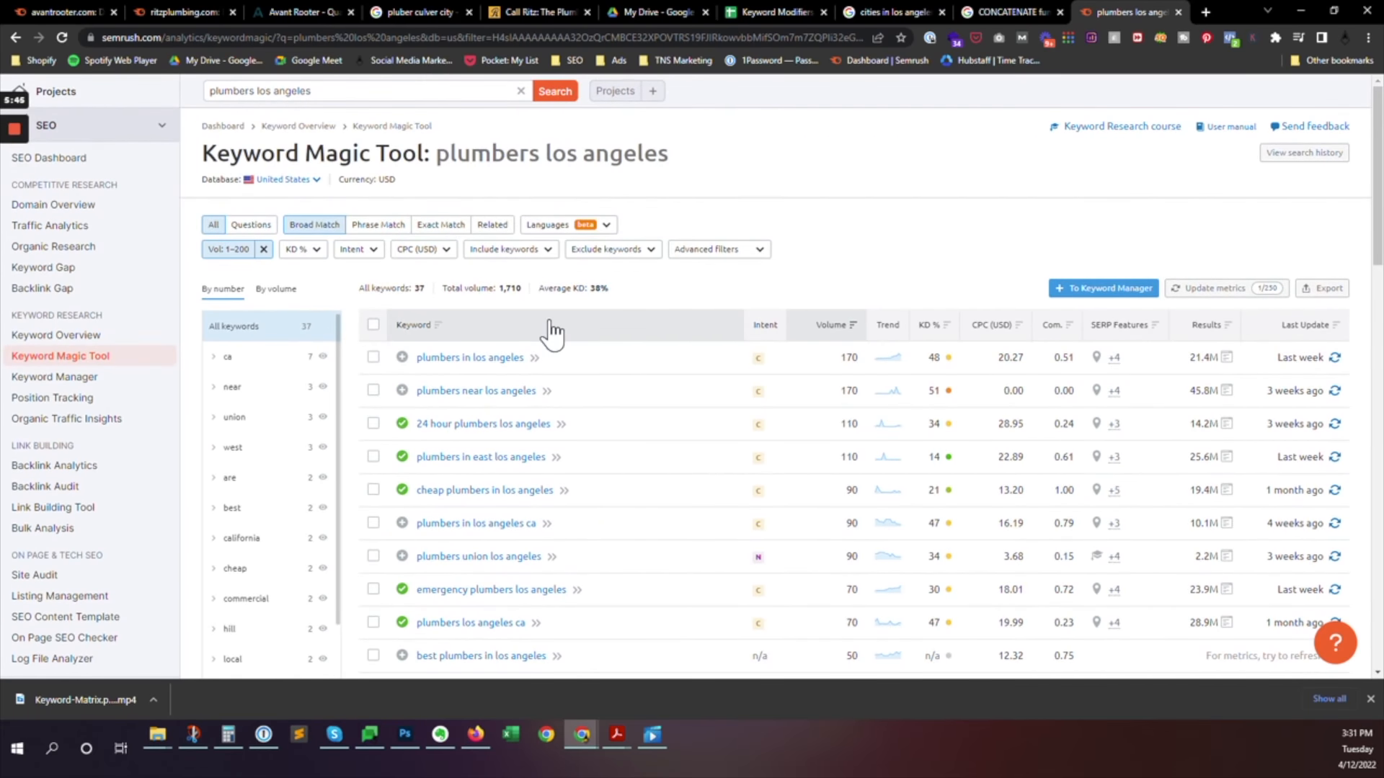
left_click(68, 382)
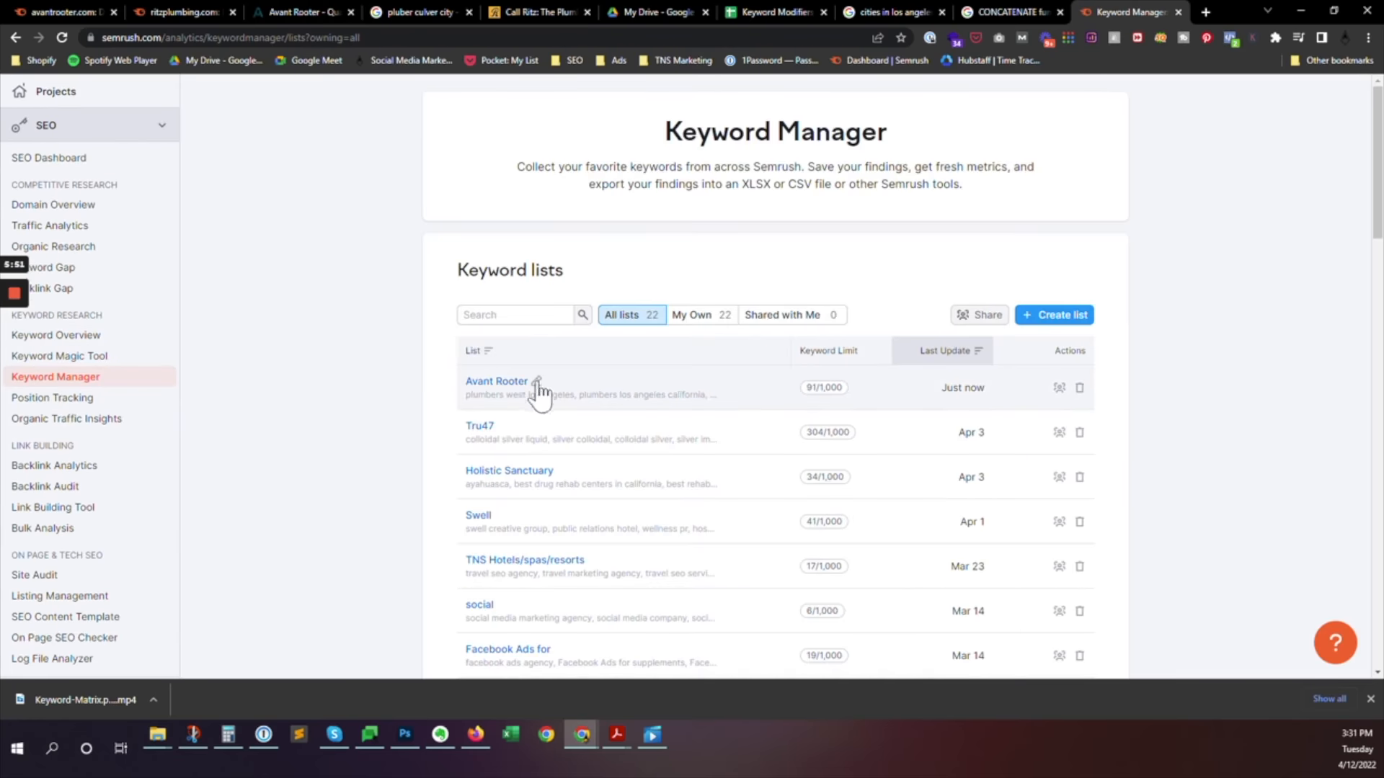
left_click(496, 386)
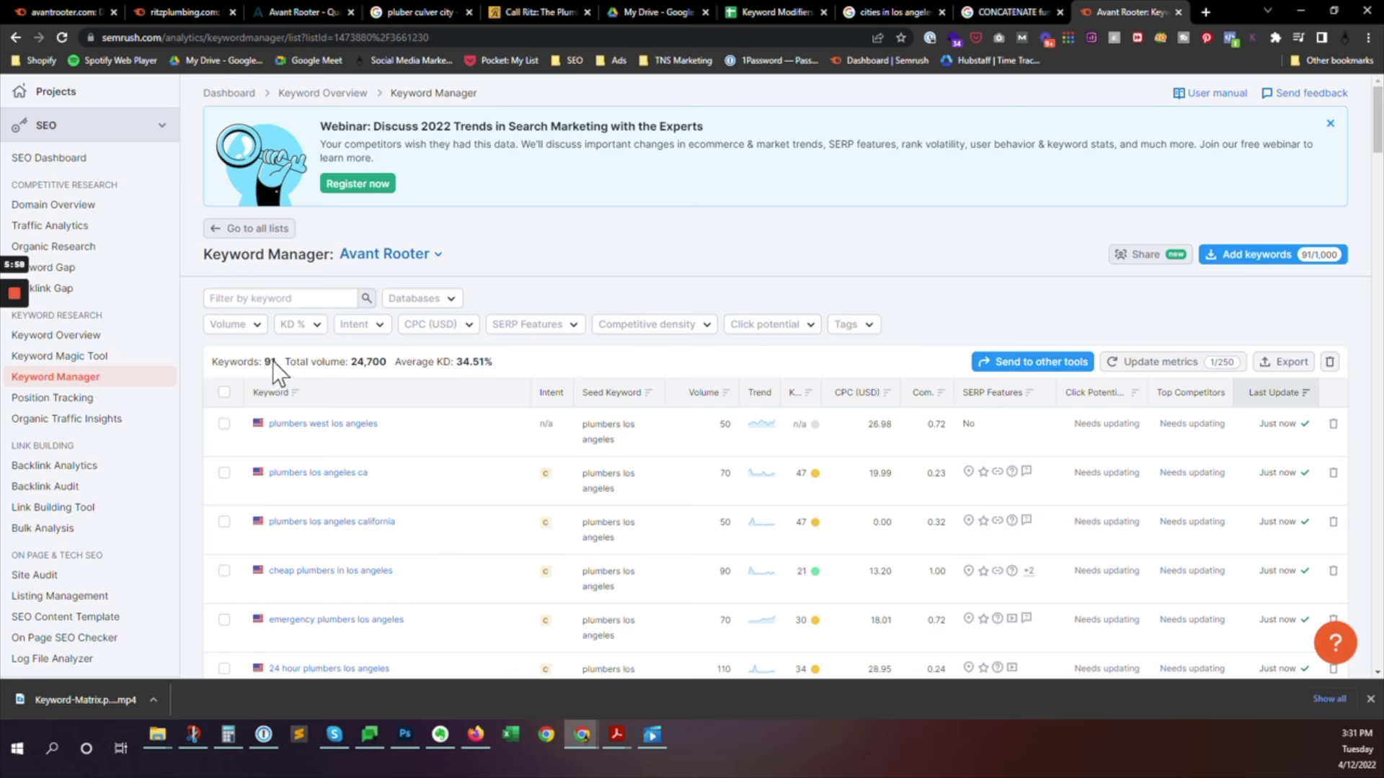
scroll(588, 448, "down", 4)
scroll(599, 449, "down", 7)
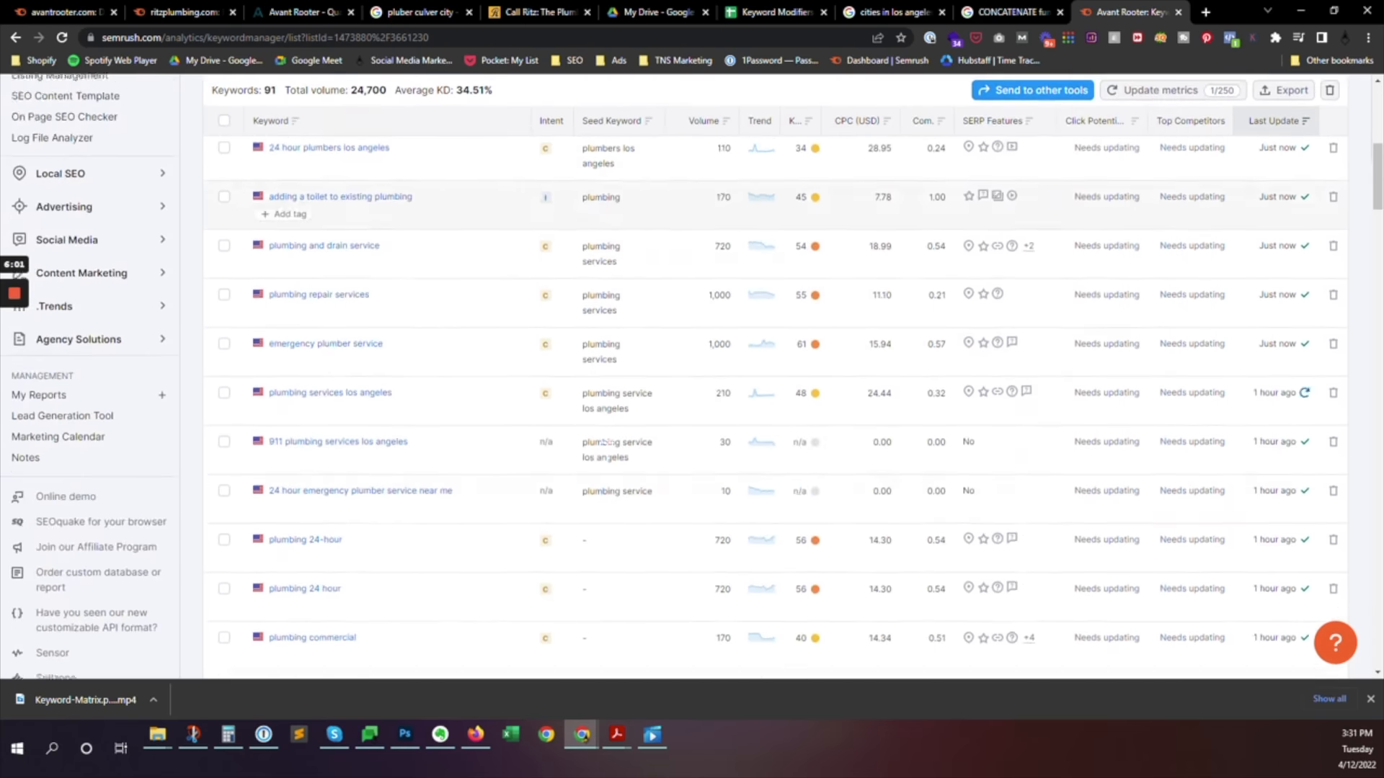